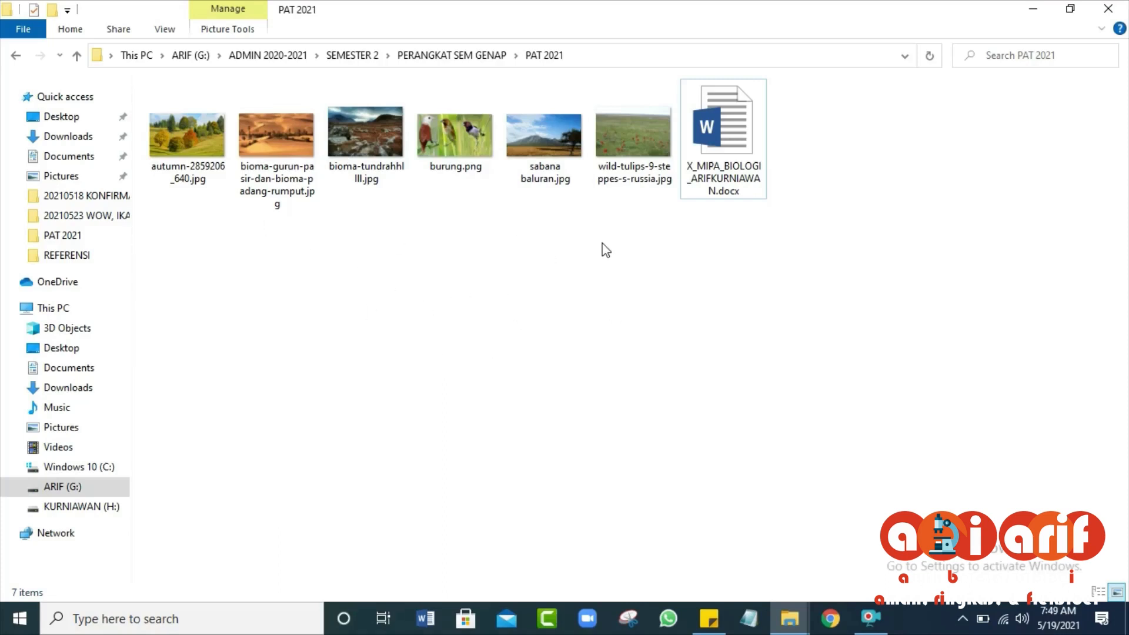
# - Open X_MIPA_BIOLOGI.docx from the PAT 2021 folder in Word
pyautogui.doubleClick(743, 154)
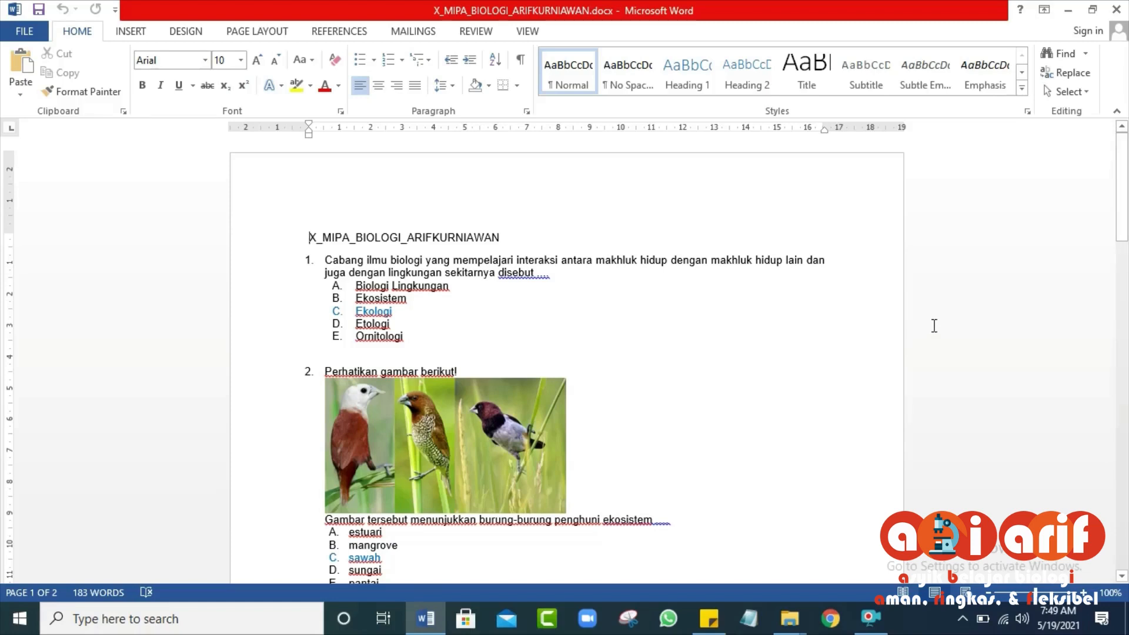
# - Search Windows for 'exam' and launch ExamView TestGenerator
pyautogui.click(108, 619)
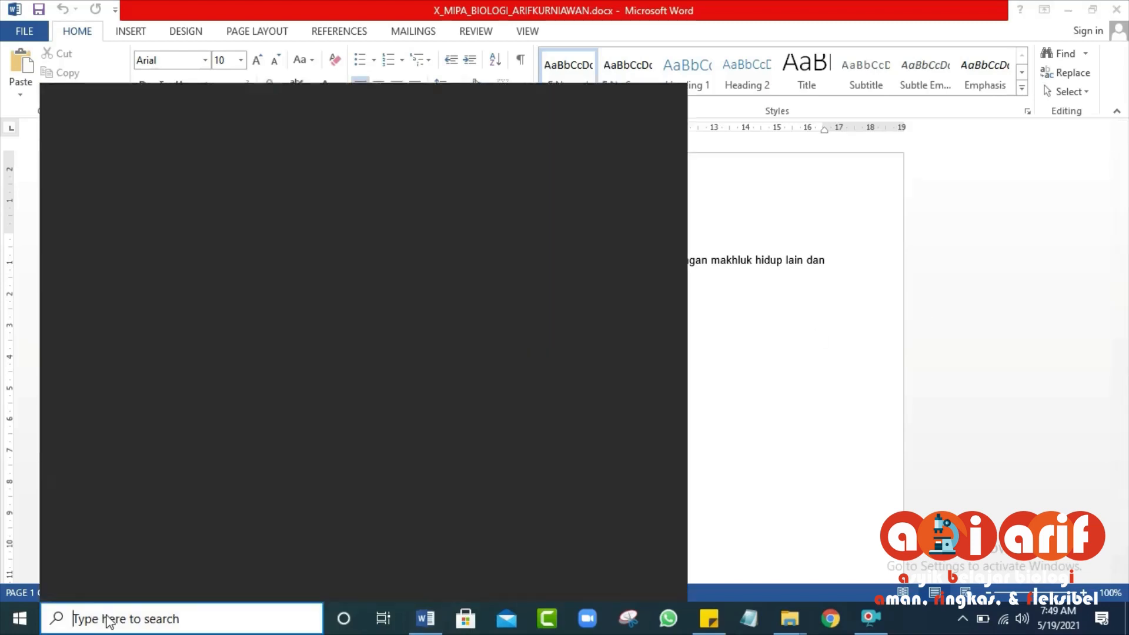
pyautogui.write('exam')
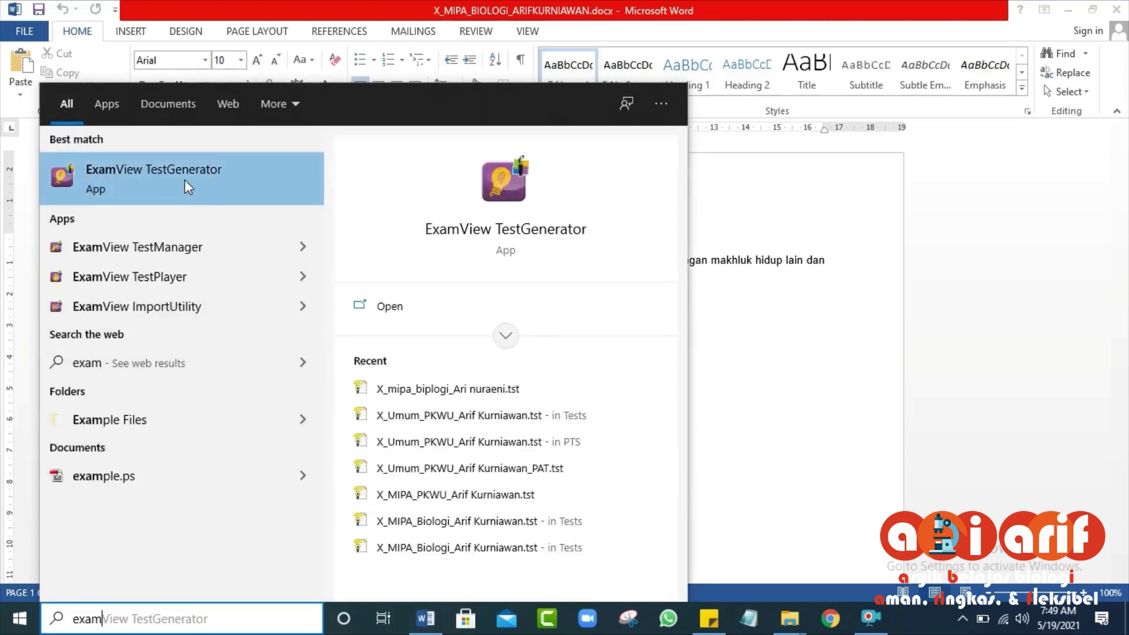
pyautogui.click(552, 231)
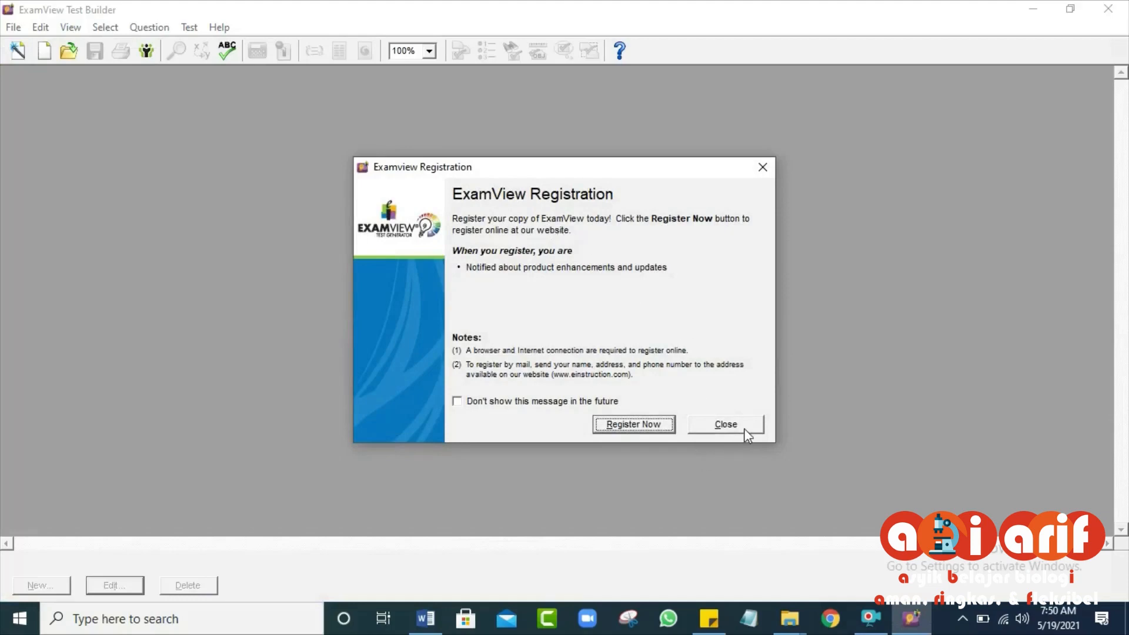
# - Dismiss the registration reminder and the startup dialog, leaving an empty workspace
pyautogui.click(744, 429)
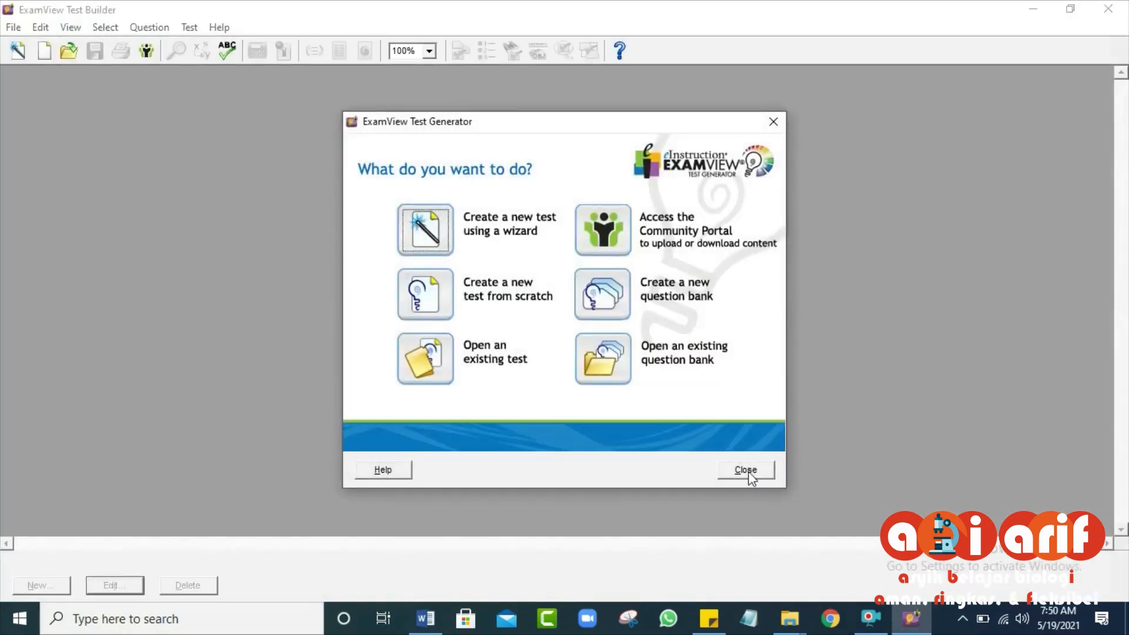
pyautogui.click(746, 471)
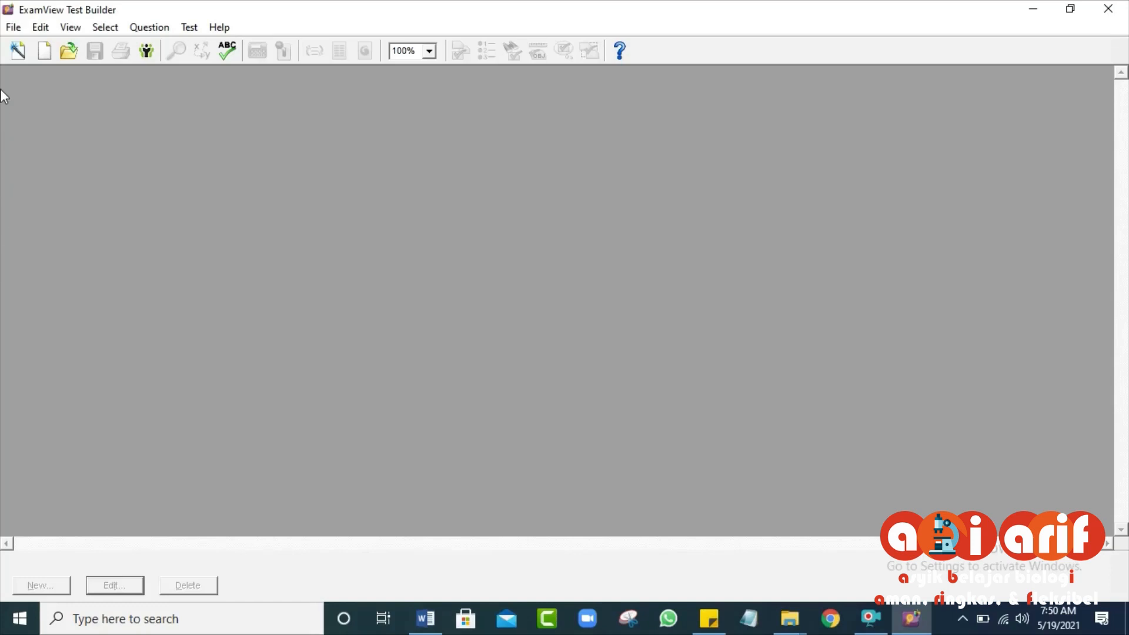
pyautogui.click(12, 27)
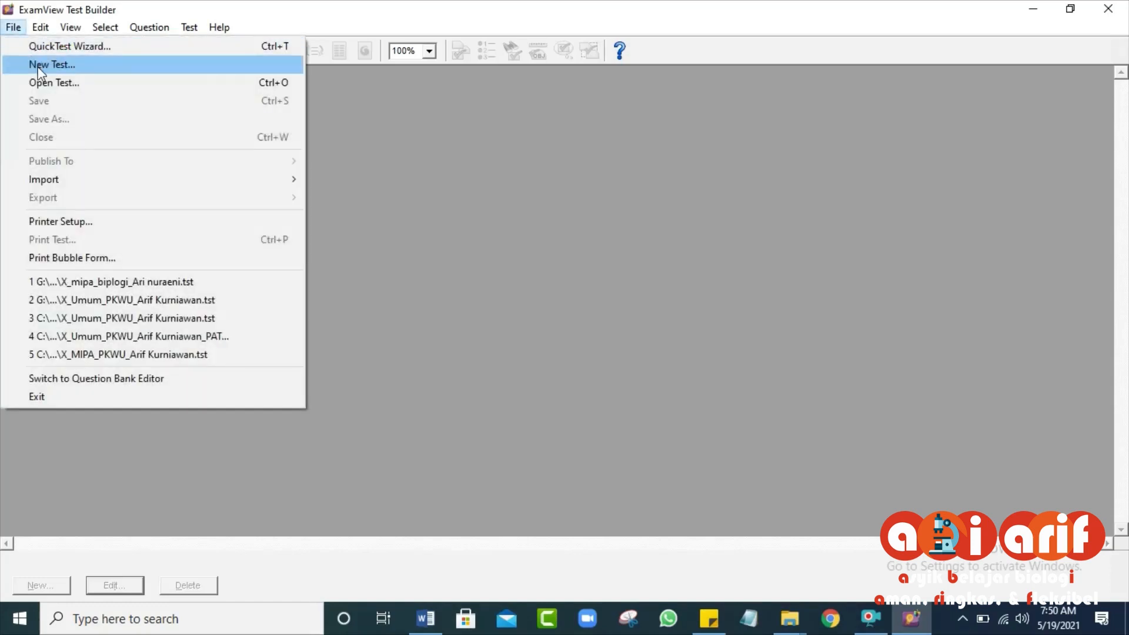
pyautogui.click(772, 323)
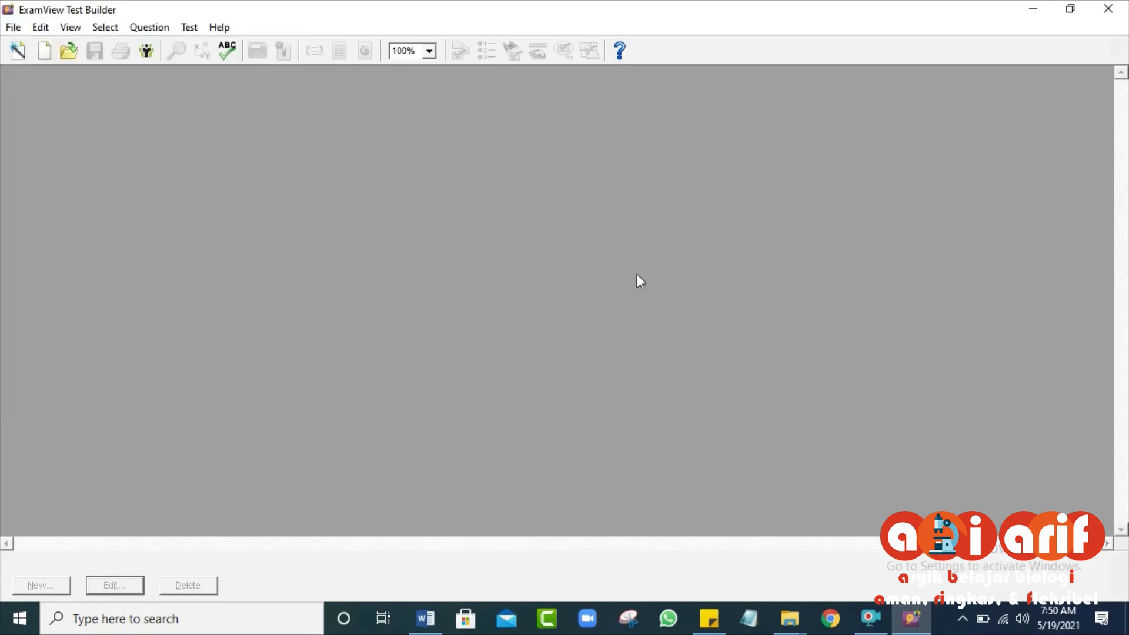
# - Create a new test titled with the pasted document name X_MIPA_BIOLOGI
pyautogui.click(44, 51)
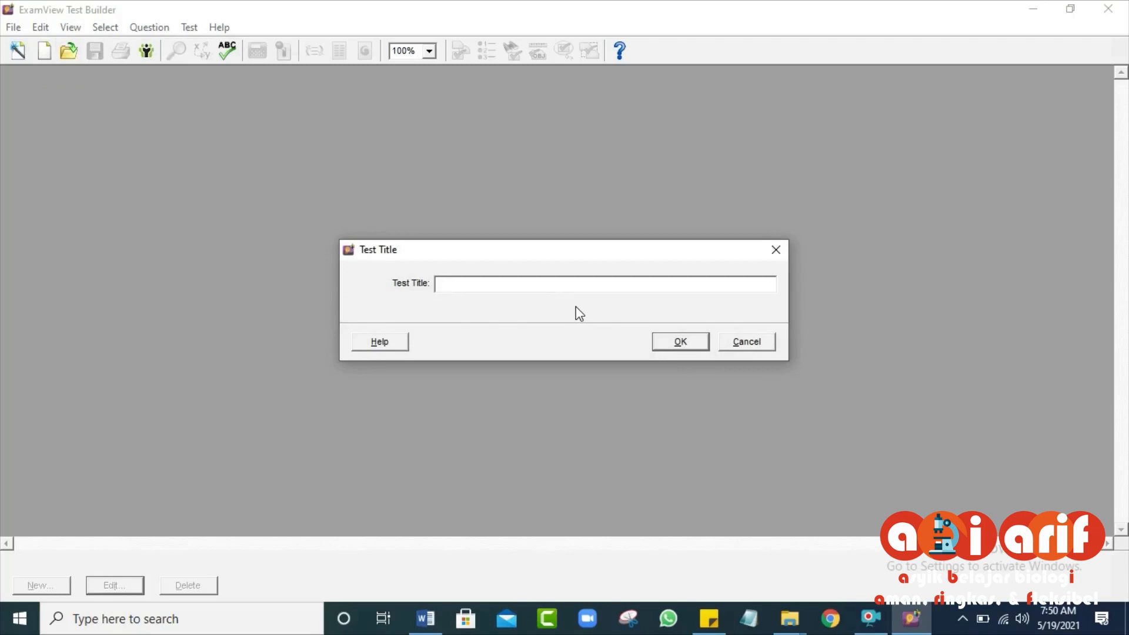
pyautogui.write('X_MIPA_BIOLOGI_ARIFKURNIAWAN')
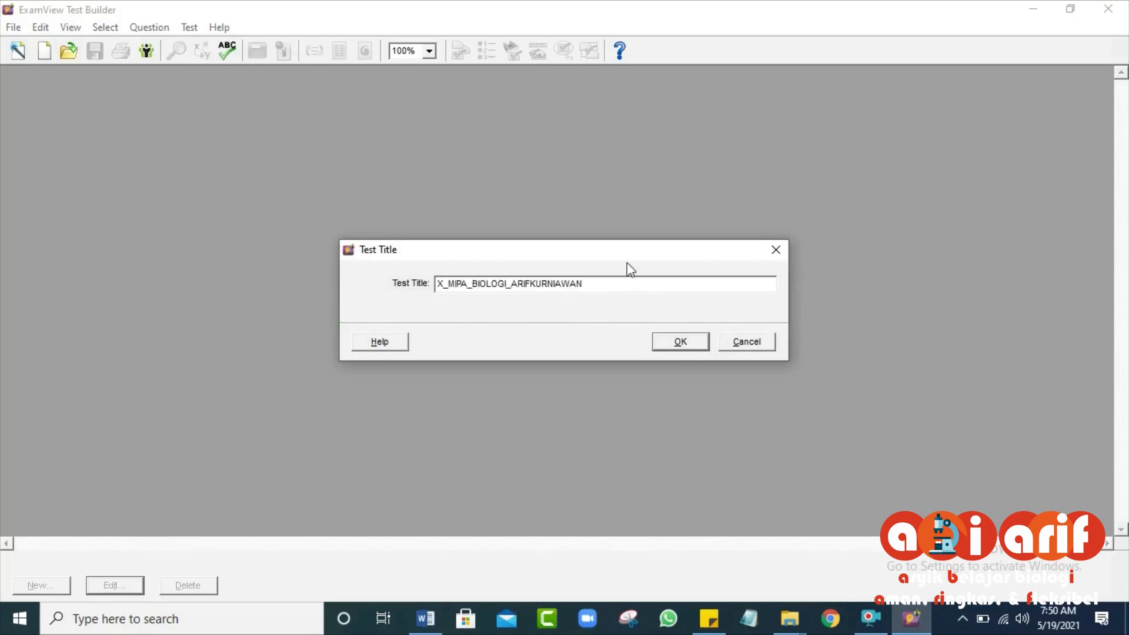
pyautogui.click(686, 343)
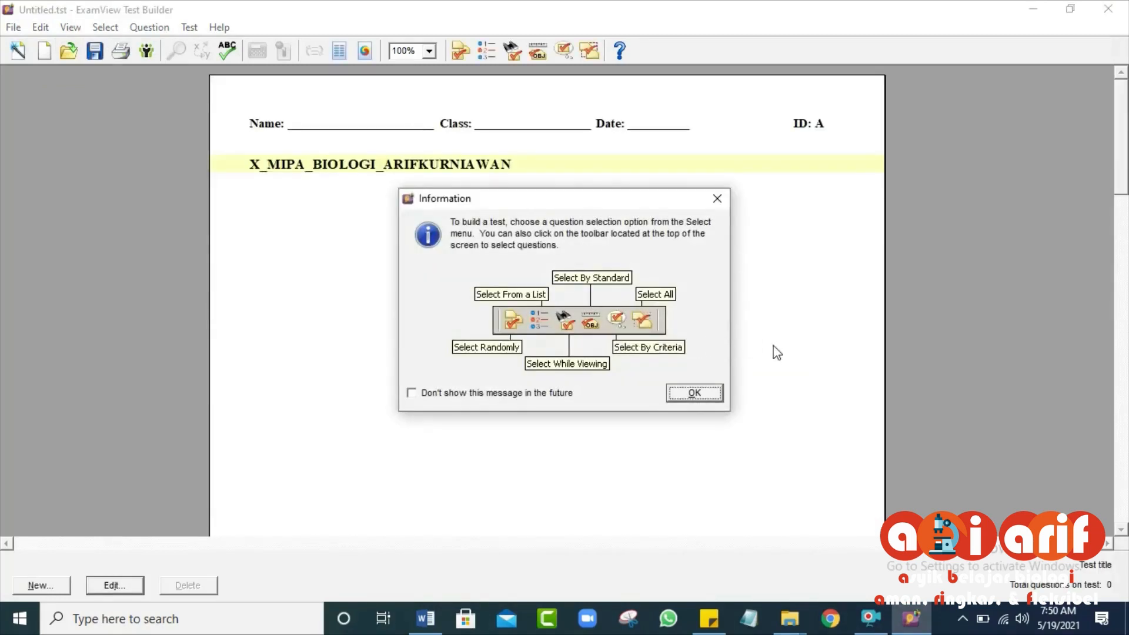
pyautogui.click(718, 390)
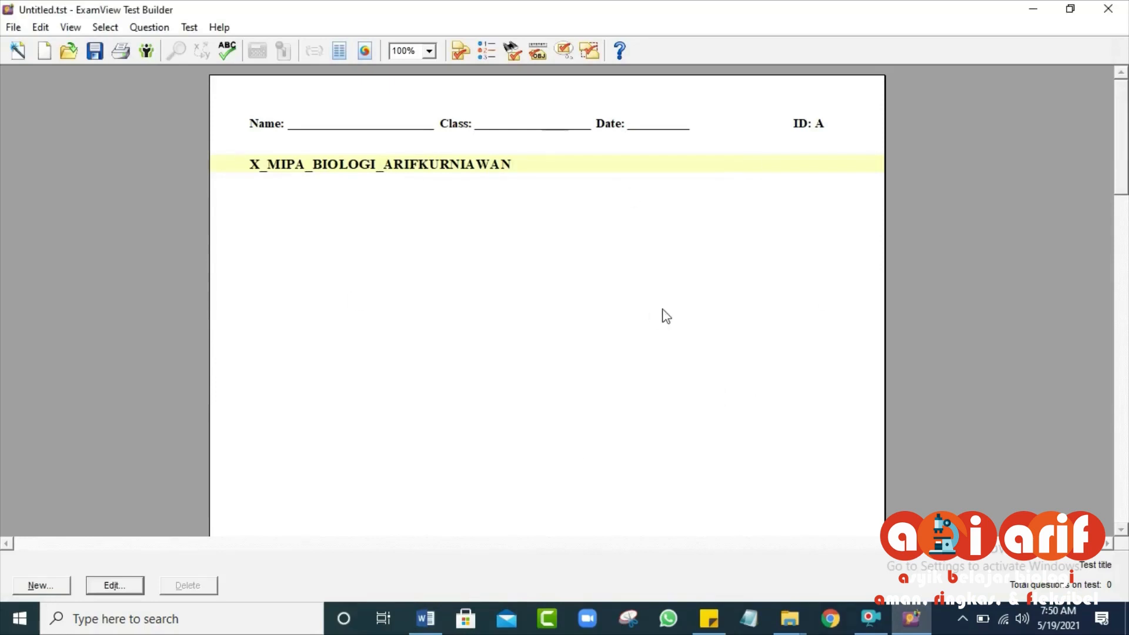
# - Add a new Multiple Choice question via Question > New and acknowledge the note
pyautogui.click(149, 27)
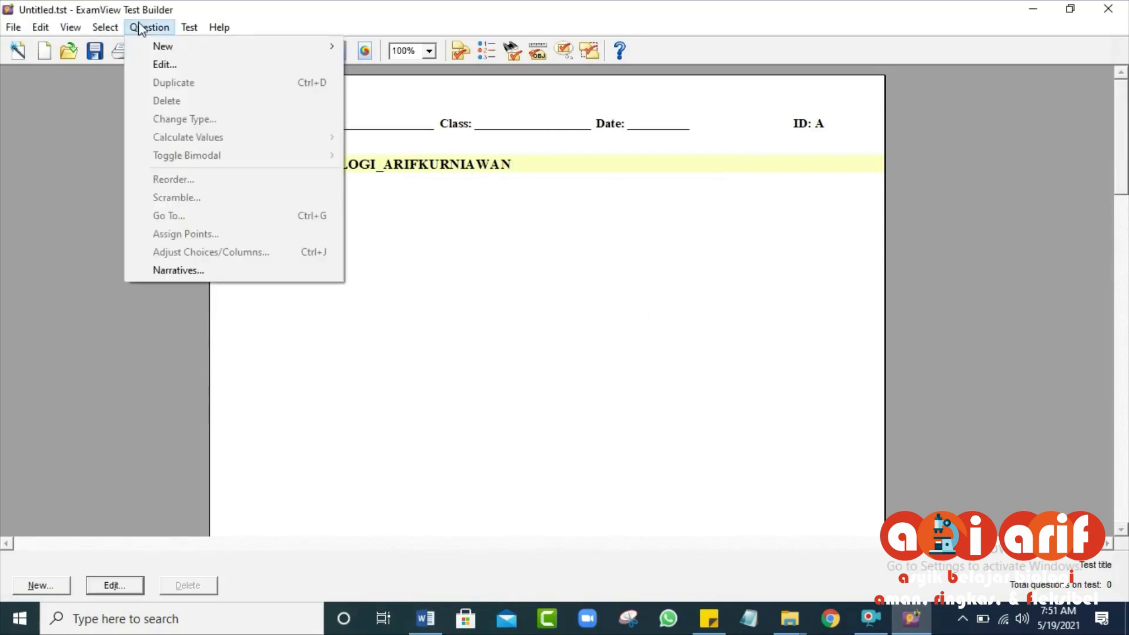
pyautogui.moveTo(167, 50)
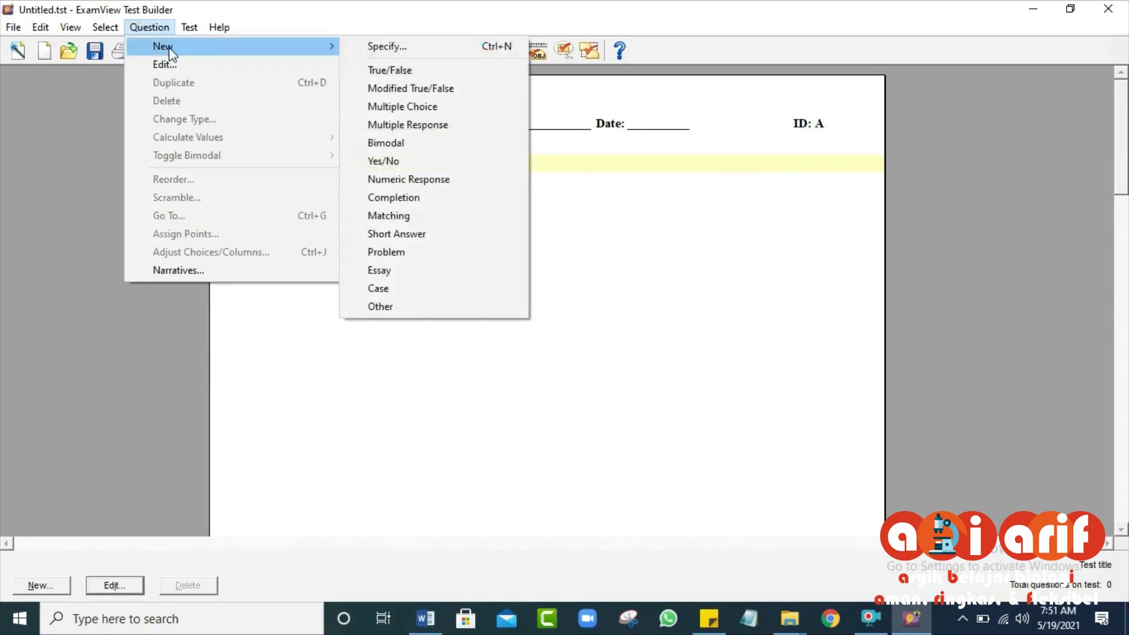
pyautogui.click(429, 110)
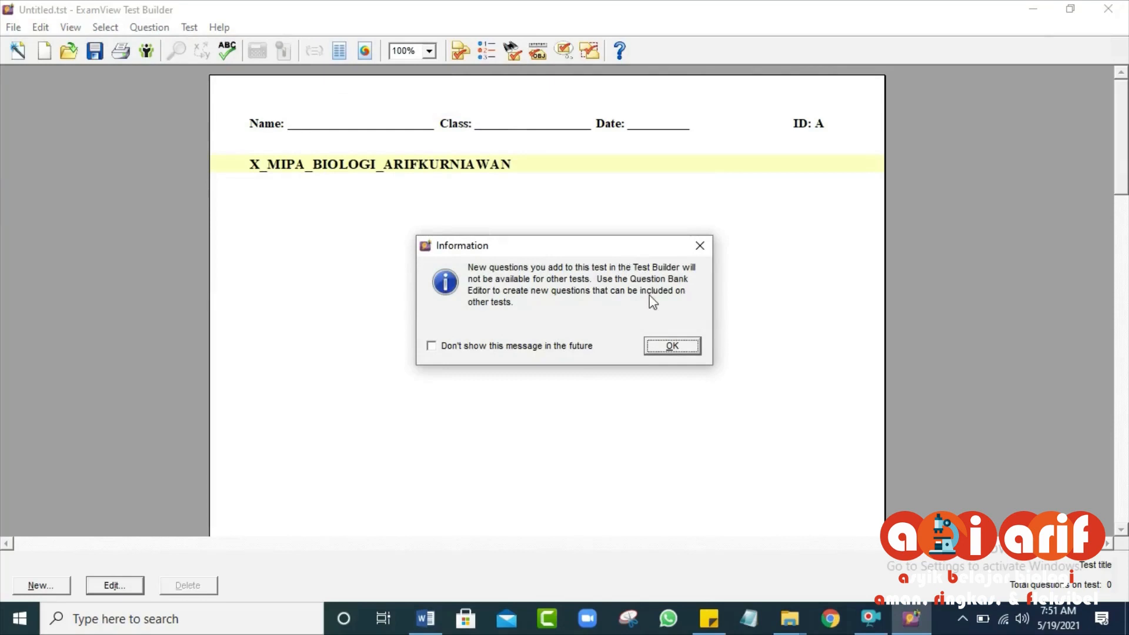
pyautogui.click(680, 351)
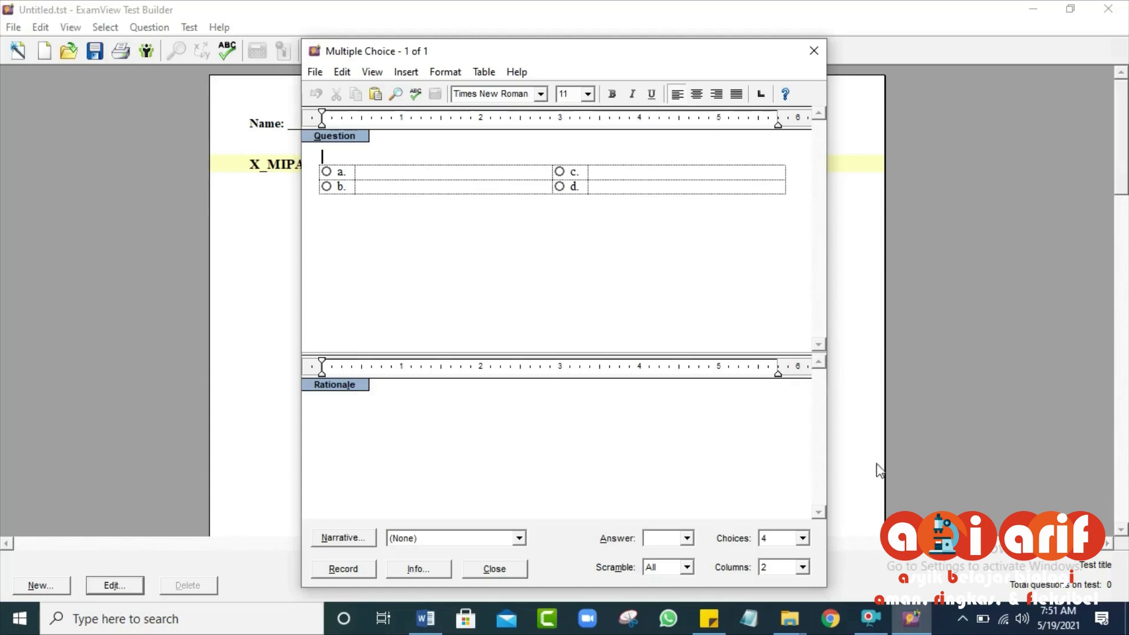
# - Set Choices to 5 and Columns to 1, then return the caret to the question line
pyautogui.click(803, 539)
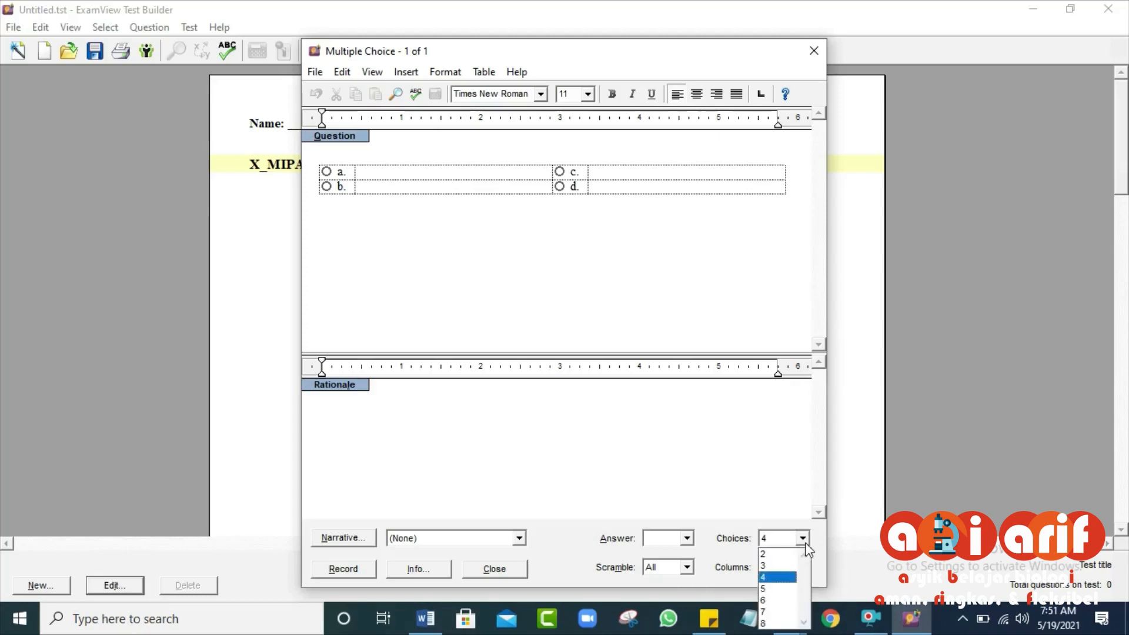
pyautogui.click(764, 590)
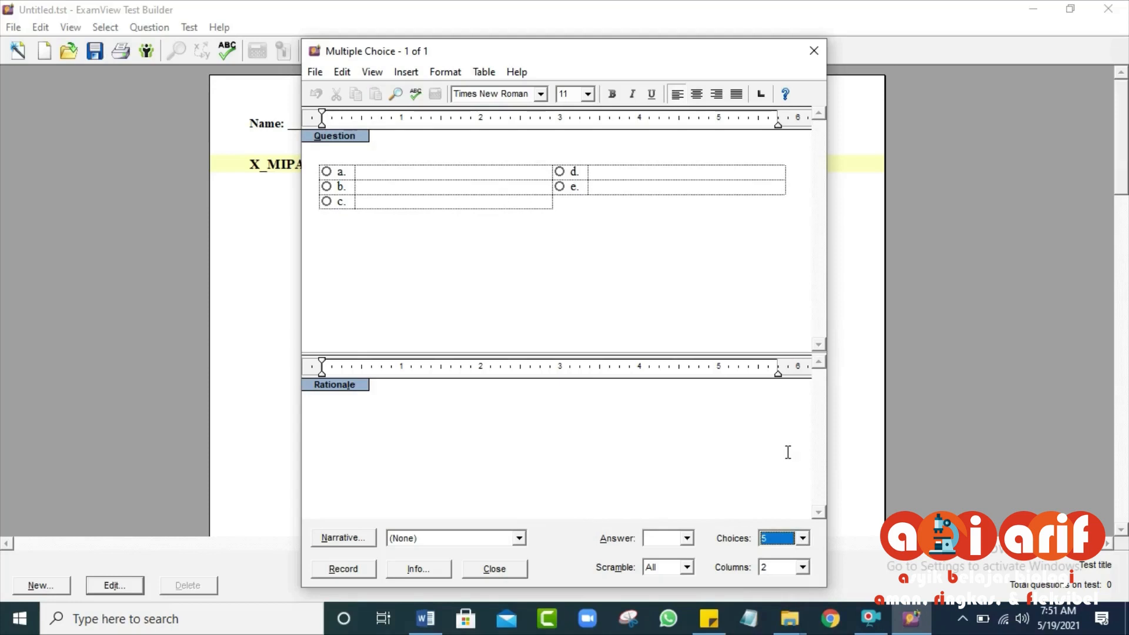
pyautogui.click(807, 573)
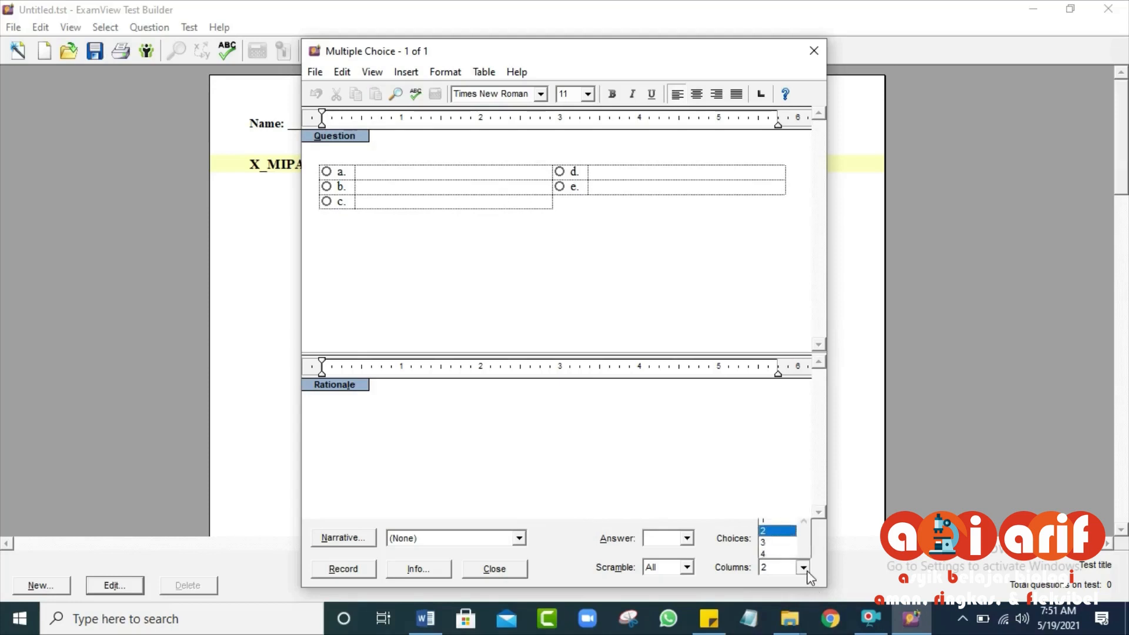
pyautogui.click(775, 510)
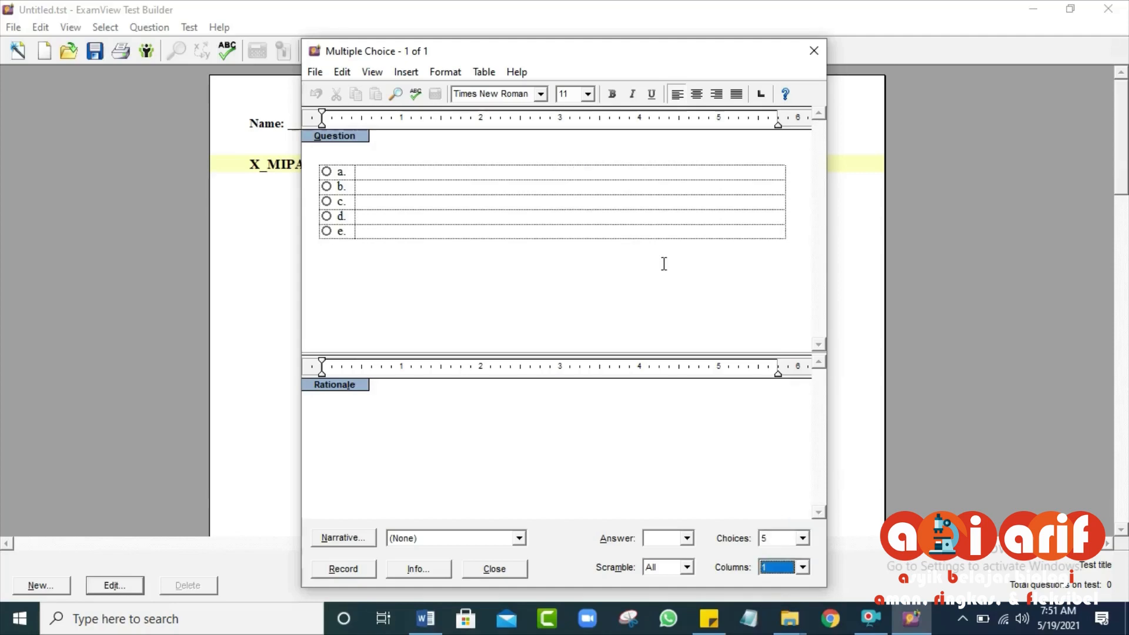
pyautogui.click(339, 156)
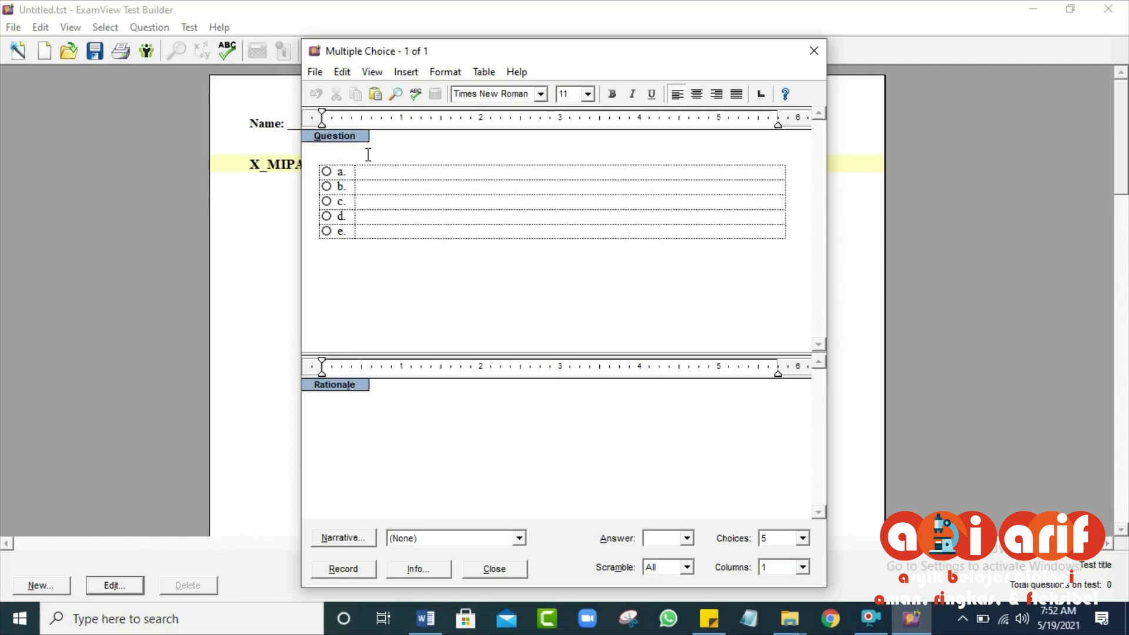
pyautogui.click(372, 173)
pyautogui.click(370, 187)
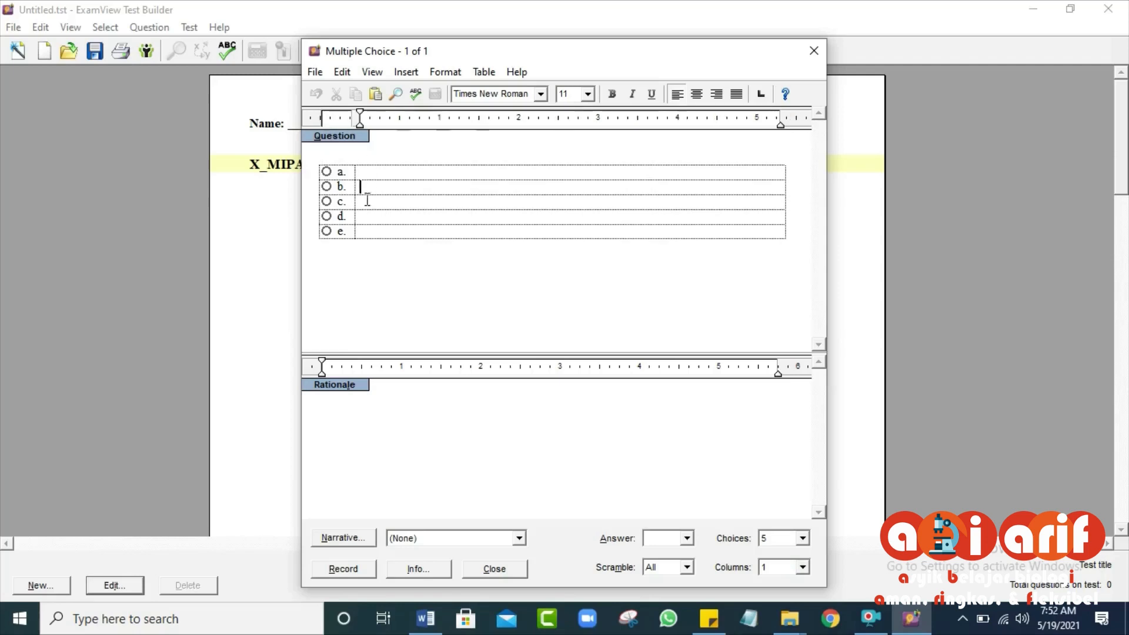
pyautogui.click(364, 203)
pyautogui.click(363, 231)
pyautogui.click(436, 151)
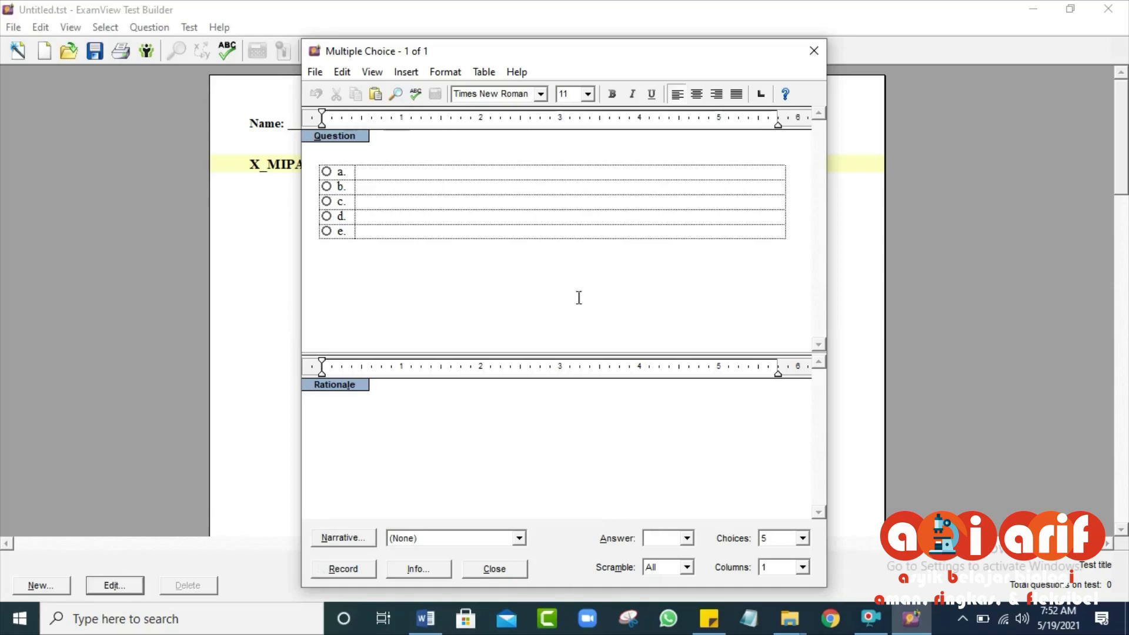
# - Copy question 1 with its options through 'Ornitologi' from Word, then return to ExamView
pyautogui.click(426, 619)
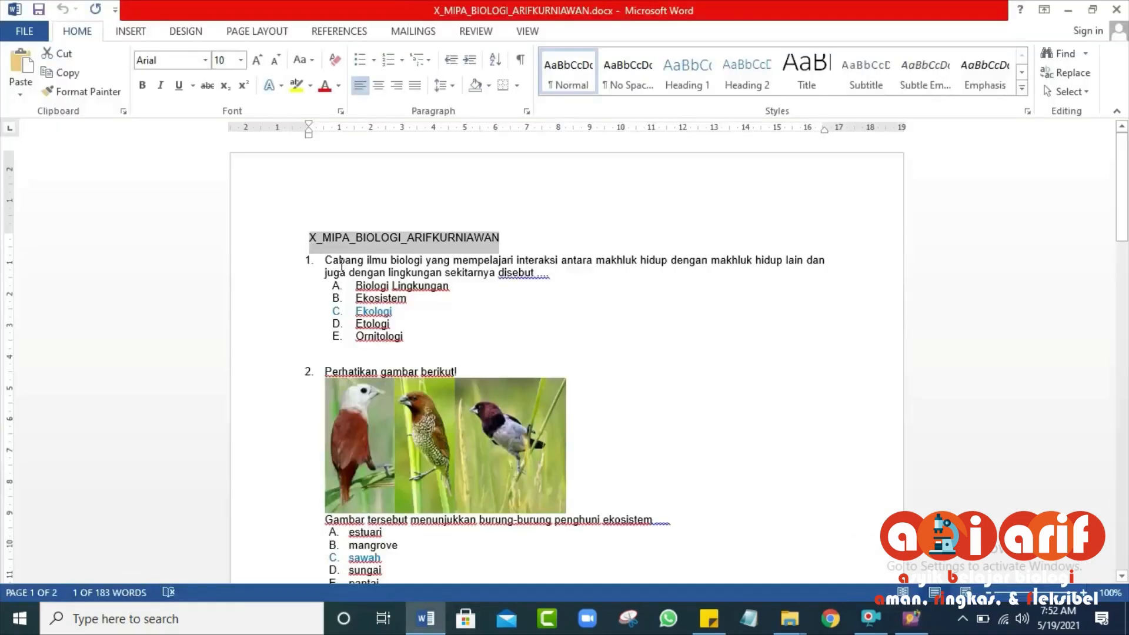
pyautogui.click(534, 306)
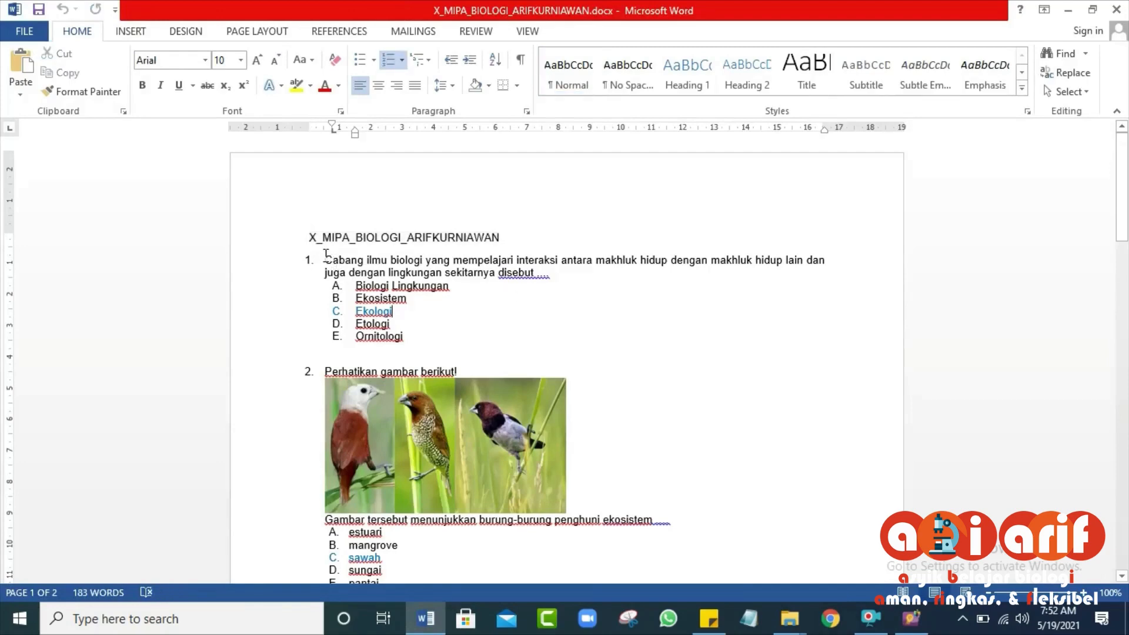
pyautogui.moveTo(325, 260); pyautogui.dragTo(415, 336)
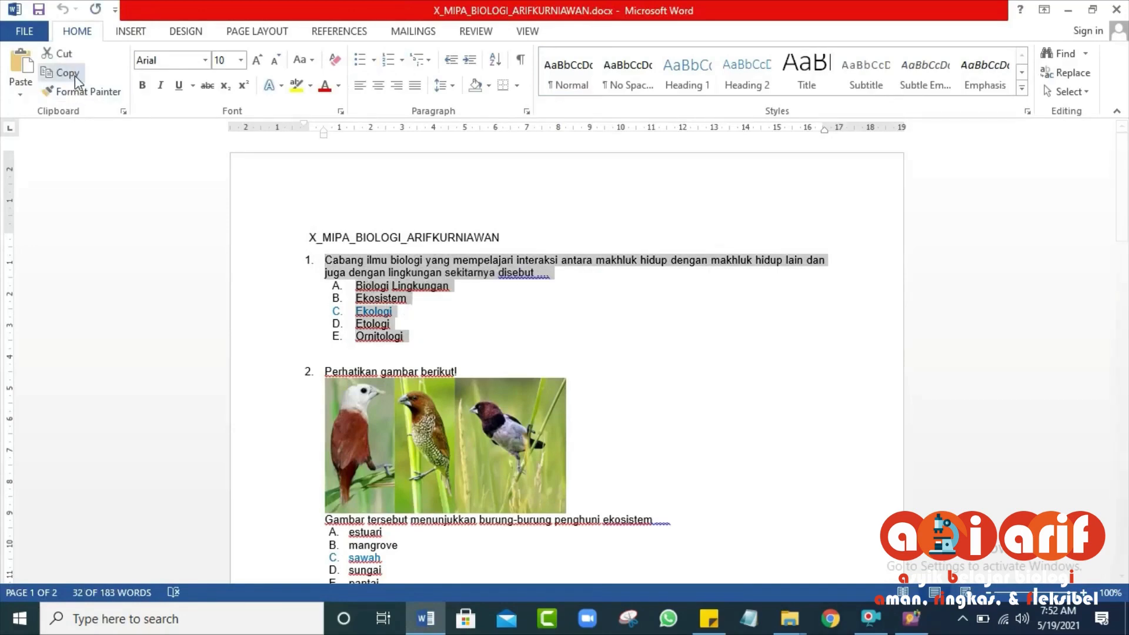
pyautogui.click(62, 72)
pyautogui.click(911, 619)
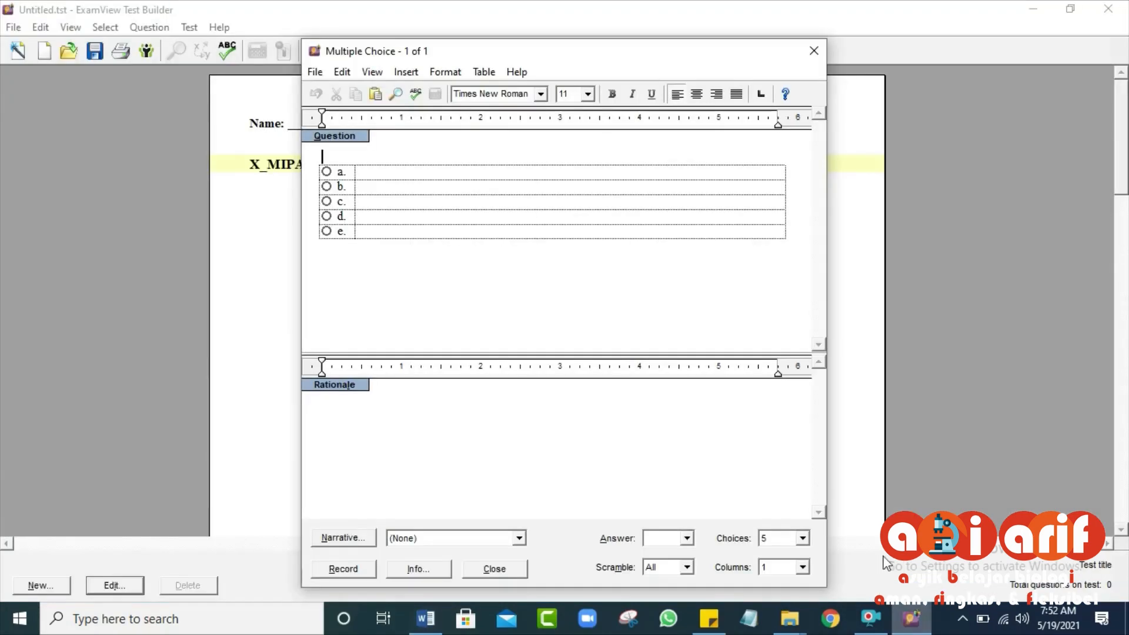
# - Paste question 1, delete its '1.' number, justify it and fix the indents
pyautogui.hotkey('ctrl', 'v')
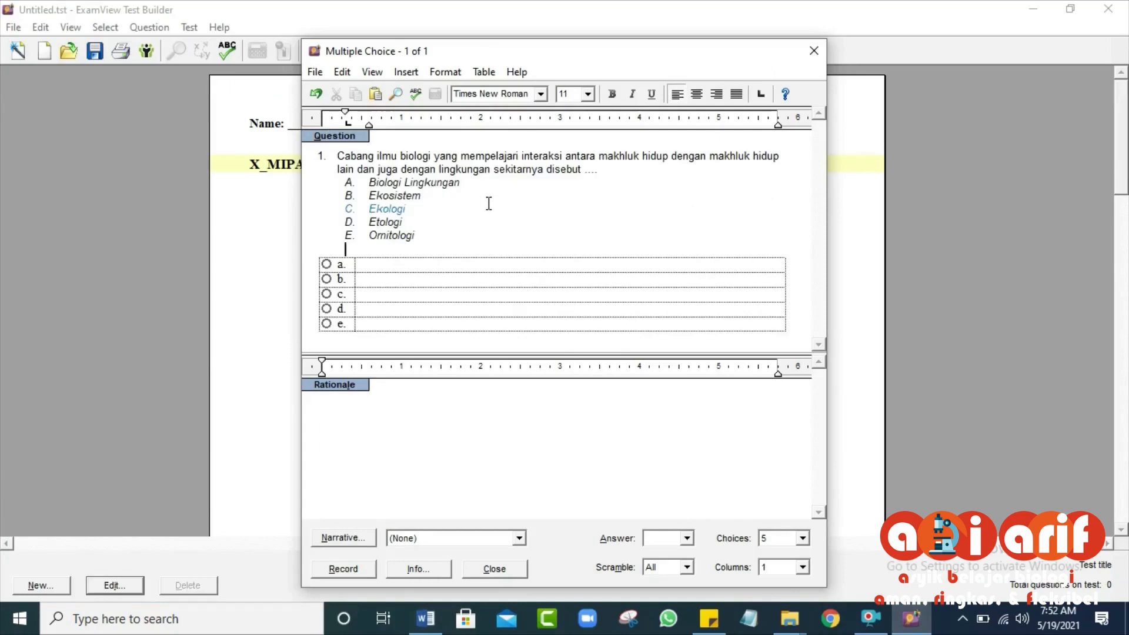
pyautogui.click(338, 159)
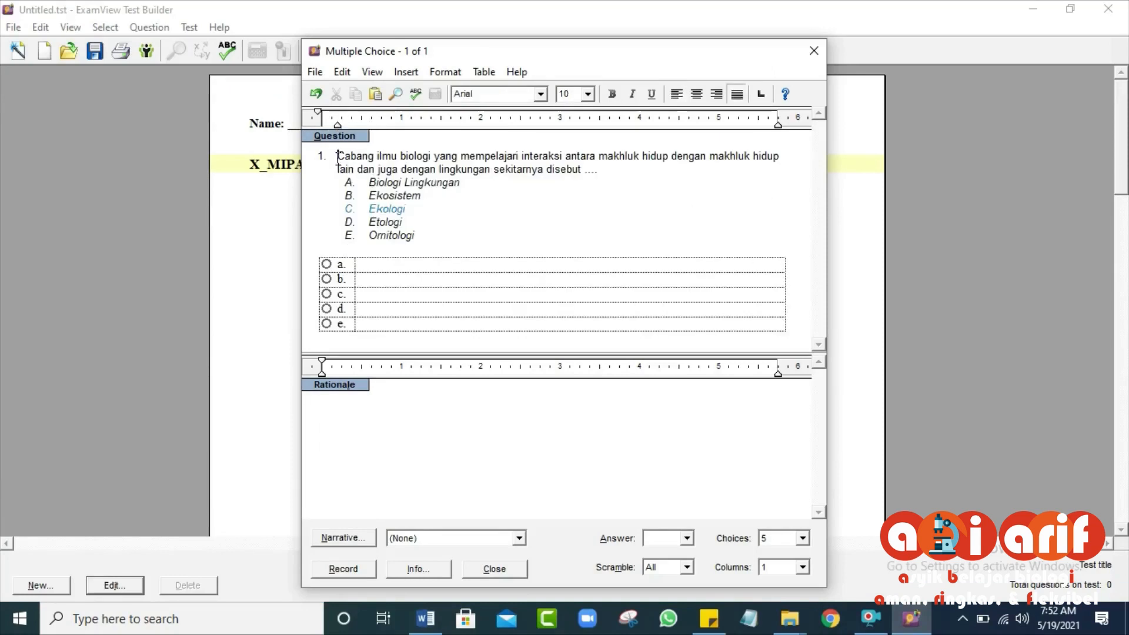
pyautogui.press('BackSpace')
pyautogui.press('BackSpace')
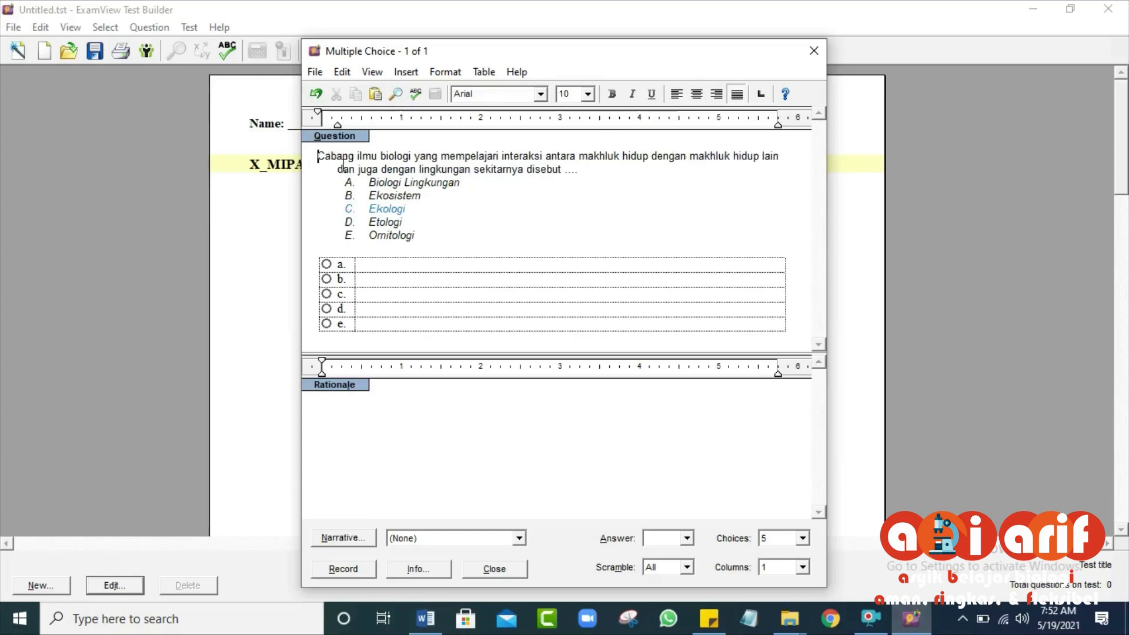
pyautogui.click(358, 179)
pyautogui.hotkey('ctrl', 'j')
pyautogui.press('BackSpace')
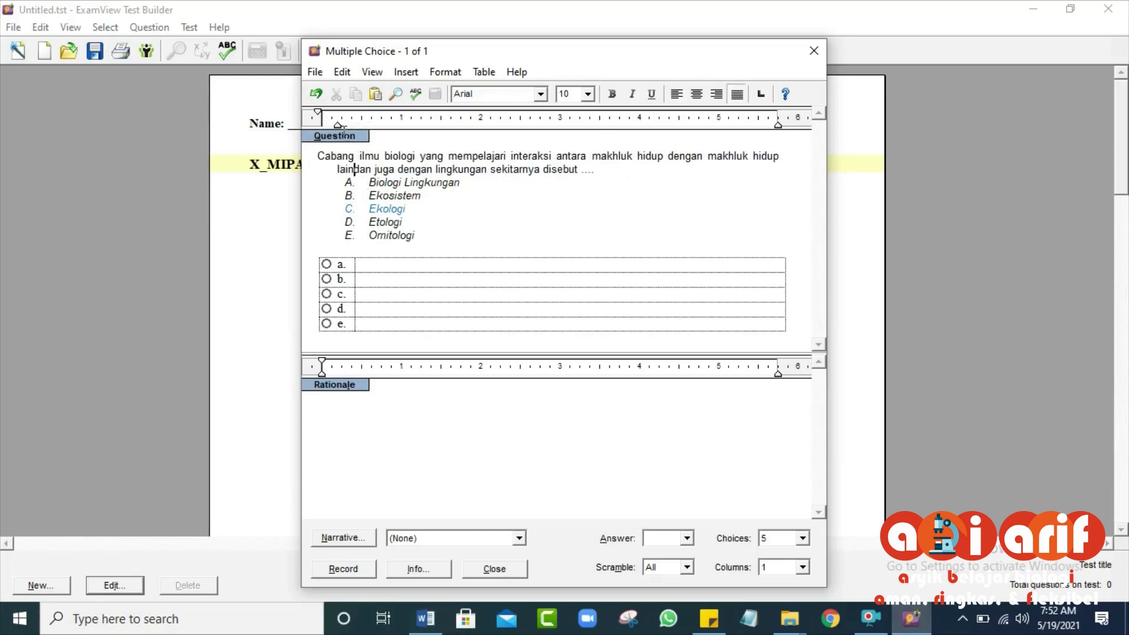
pyautogui.moveTo(339, 126); pyautogui.dragTo(322, 115)
pyautogui.click(371, 186)
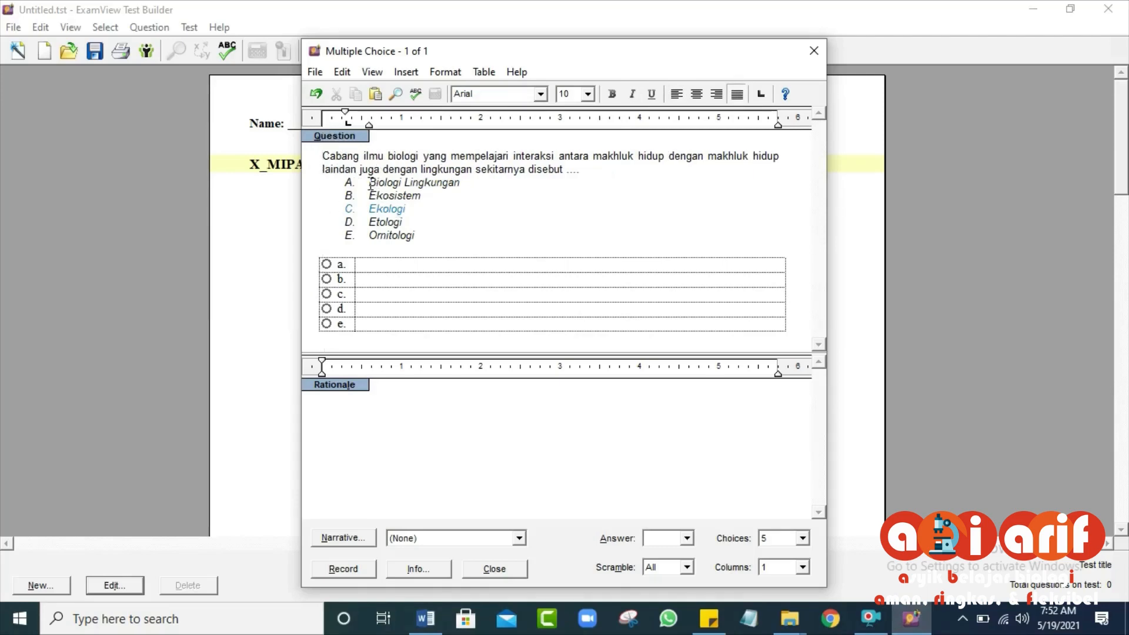
# - Move Biologi Lingkungan, Ekosistem and Ekologi into answer fields a, b and c
pyautogui.moveTo(471, 183); pyautogui.dragTo(369, 183)
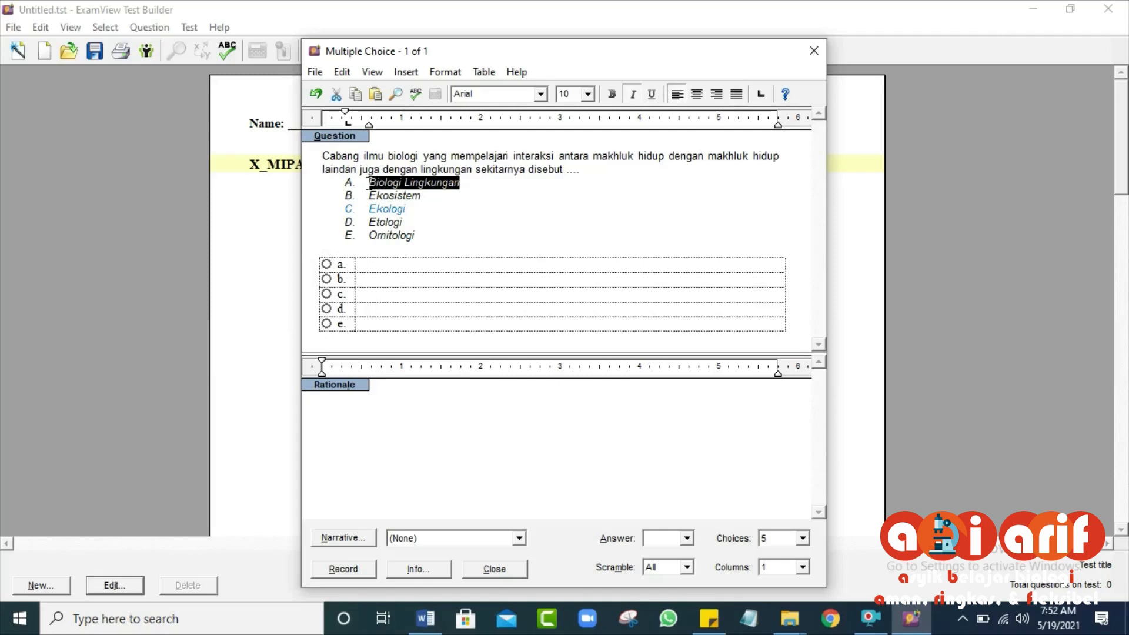
pyautogui.hotkey('ctrl', 'x')
pyautogui.click(379, 265)
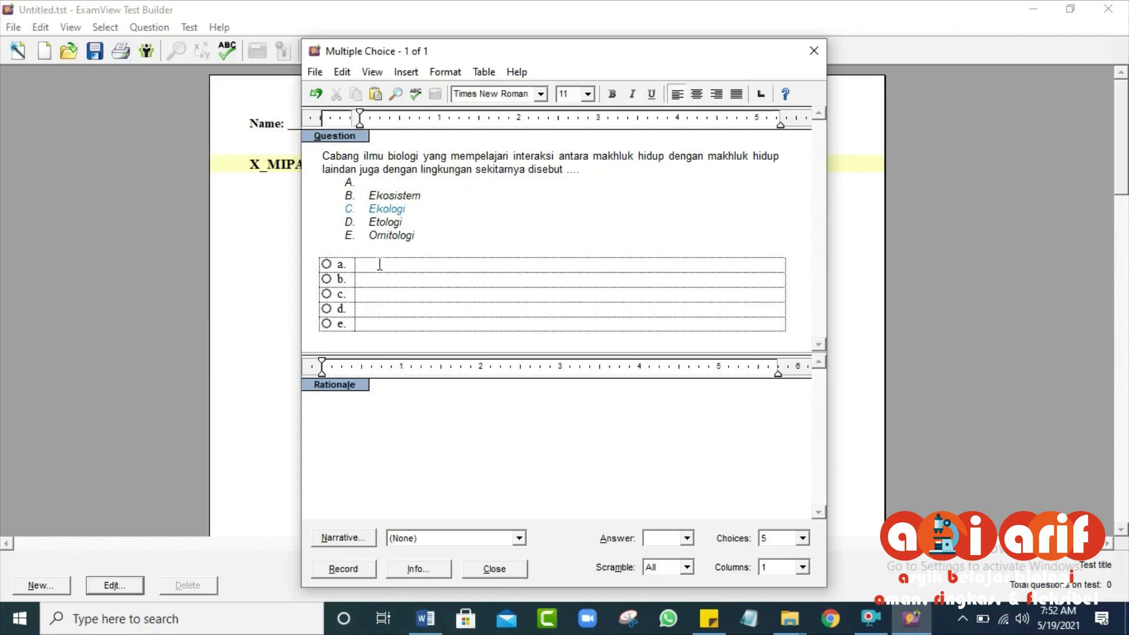
pyautogui.hotkey('ctrl', 'v')
pyautogui.moveTo(421, 196); pyautogui.dragTo(369, 195)
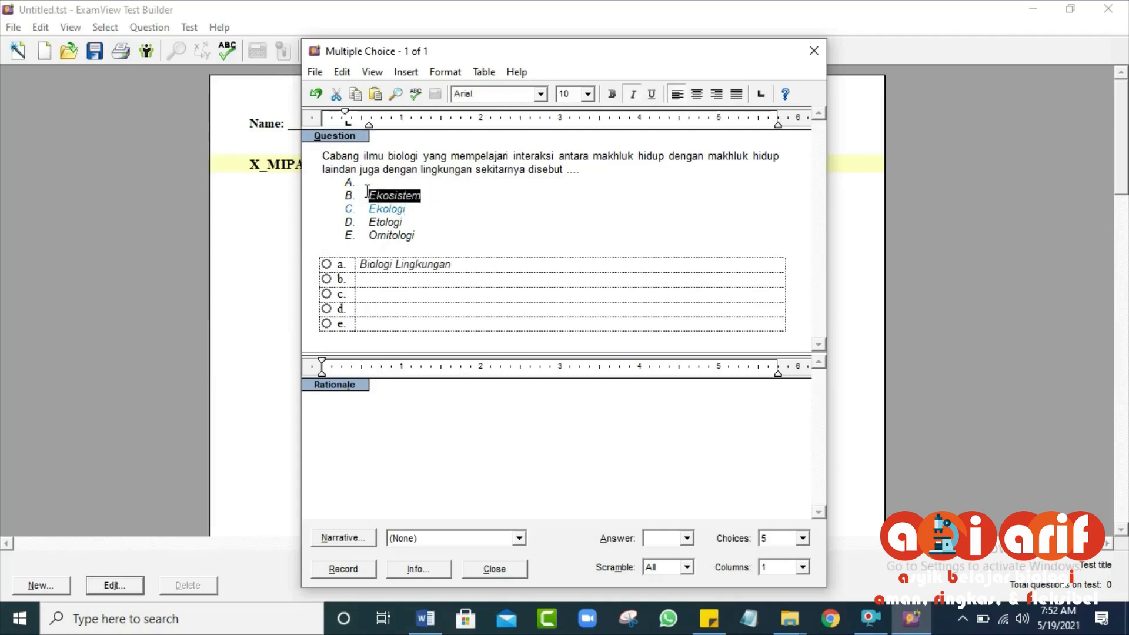
pyautogui.hotkey('ctrl', 'x')
pyautogui.click(385, 281)
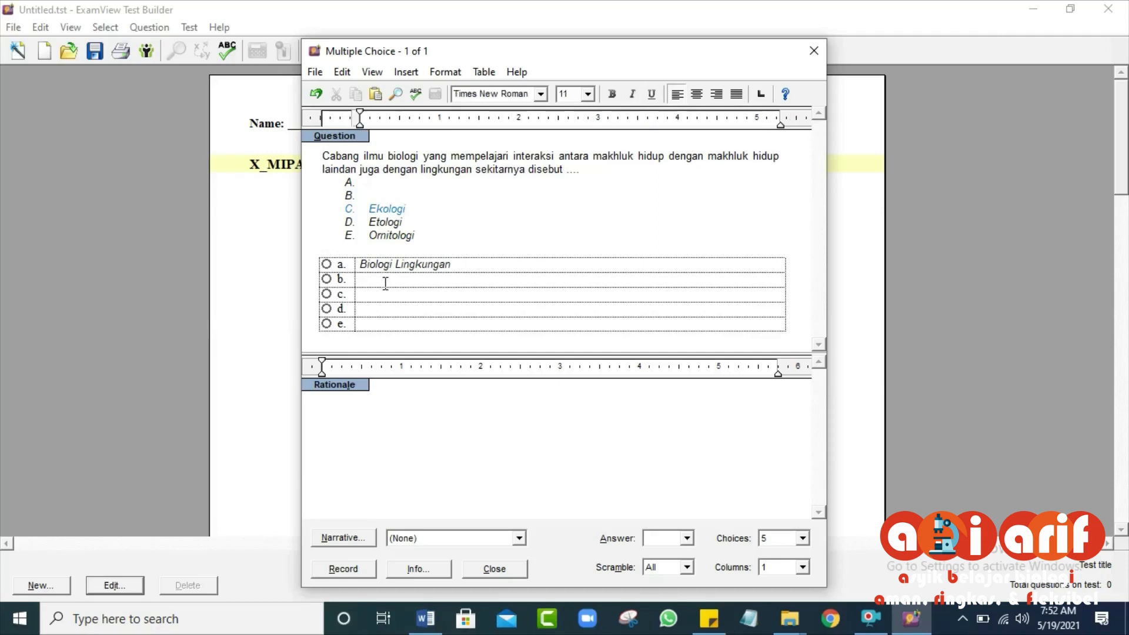
pyautogui.hotkey('ctrl', 'v')
pyautogui.moveTo(415, 210); pyautogui.dragTo(369, 209)
pyautogui.hotkey('ctrl', 'x')
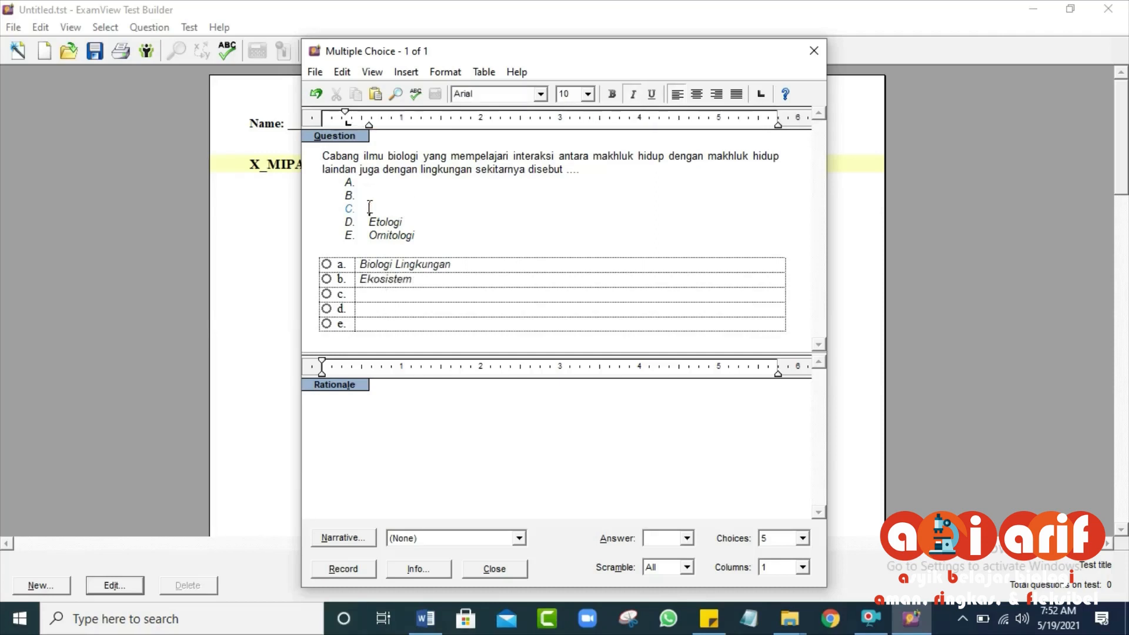
pyautogui.click(391, 294)
pyautogui.hotkey('ctrl', 'v')
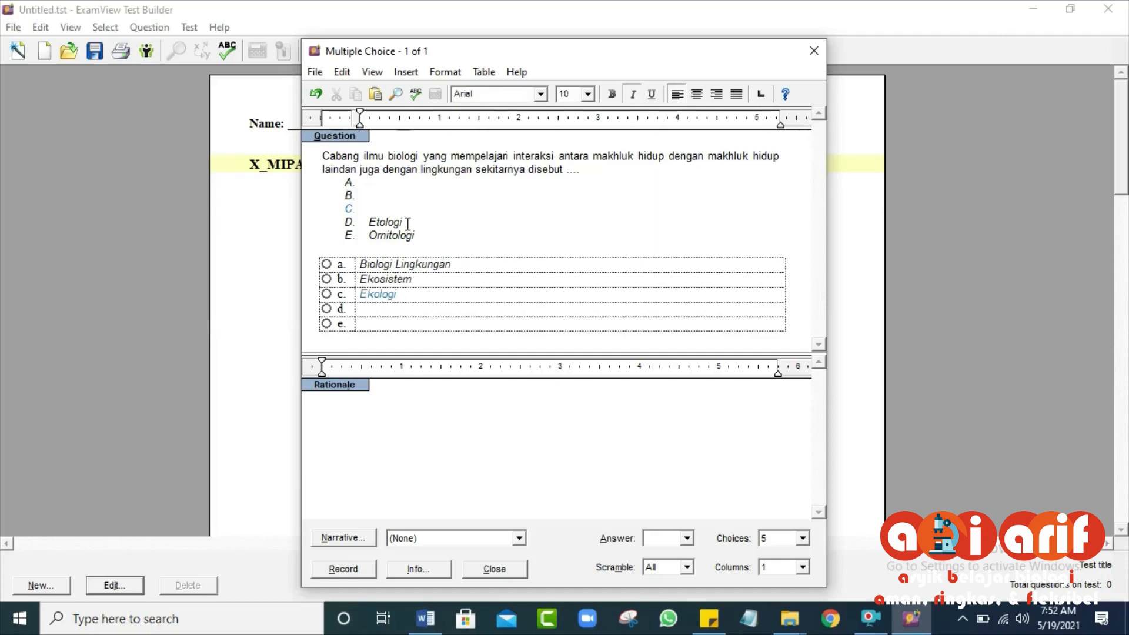
# - Move Etologi and Ornitologi into answer fields d and e
pyautogui.moveTo(408, 223); pyautogui.dragTo(362, 224)
pyautogui.click(375, 223)
pyautogui.doubleClick(389, 223)
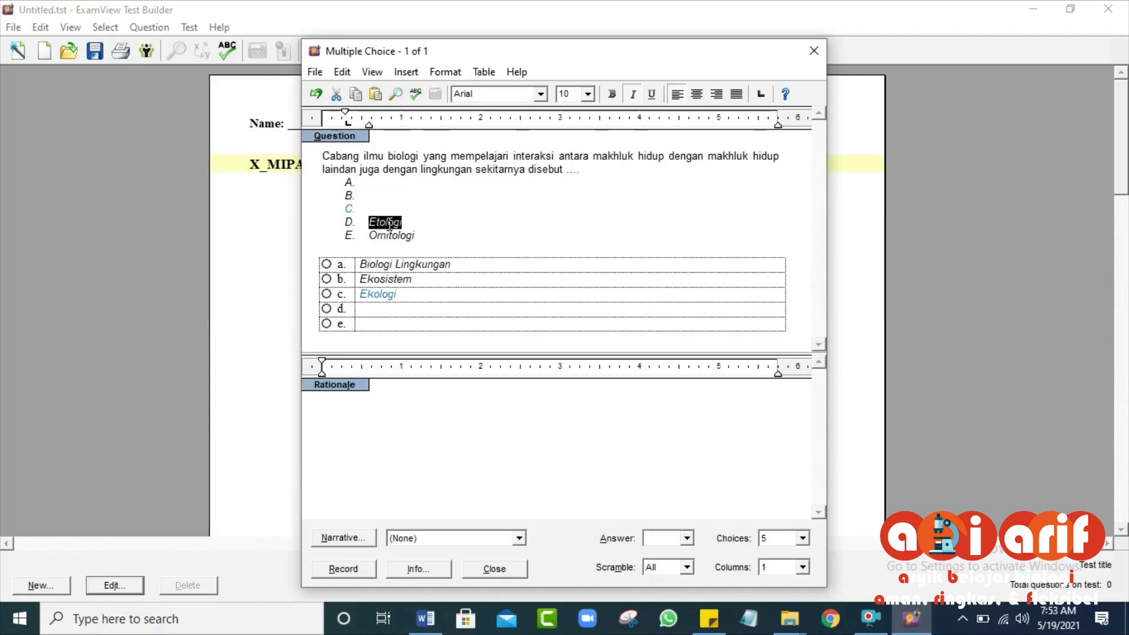
pyautogui.hotkey('ctrl', 'x')
pyautogui.click(403, 304)
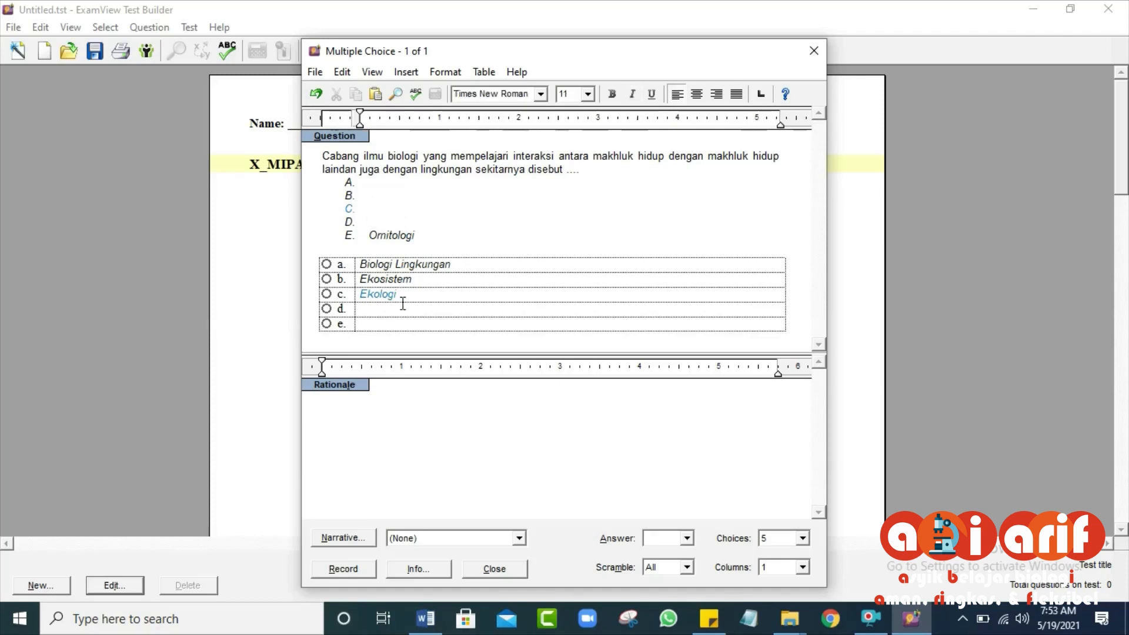
pyautogui.hotkey('ctrl', 'v')
pyautogui.moveTo(421, 236); pyautogui.dragTo(367, 237)
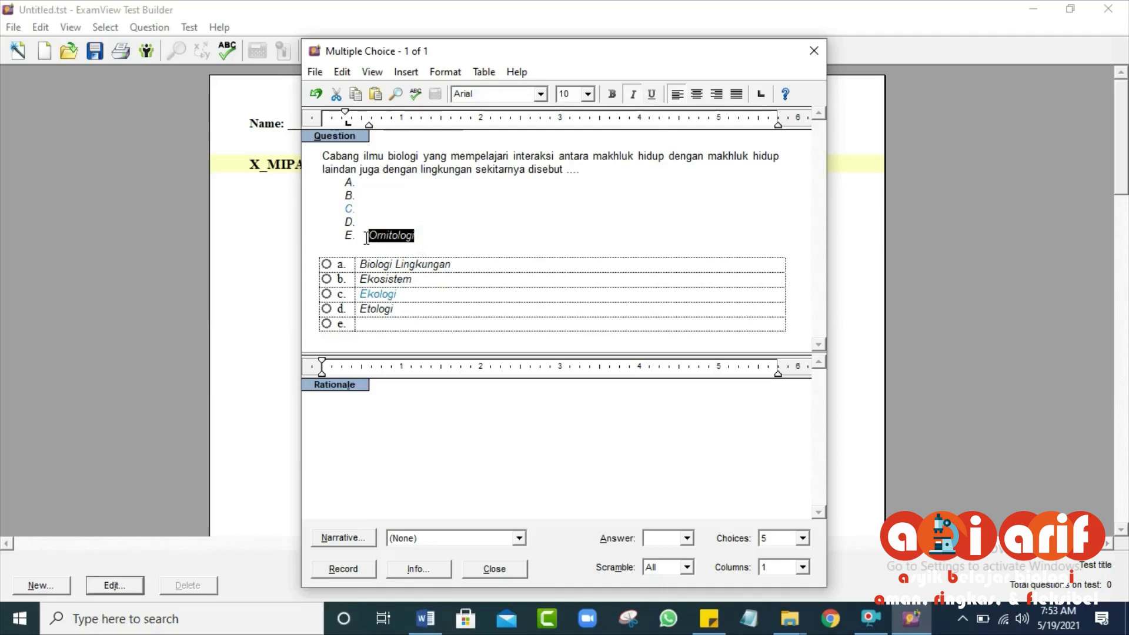
pyautogui.hotkey('ctrl', 'x')
pyautogui.click(392, 324)
pyautogui.hotkey('ctrl', 'v')
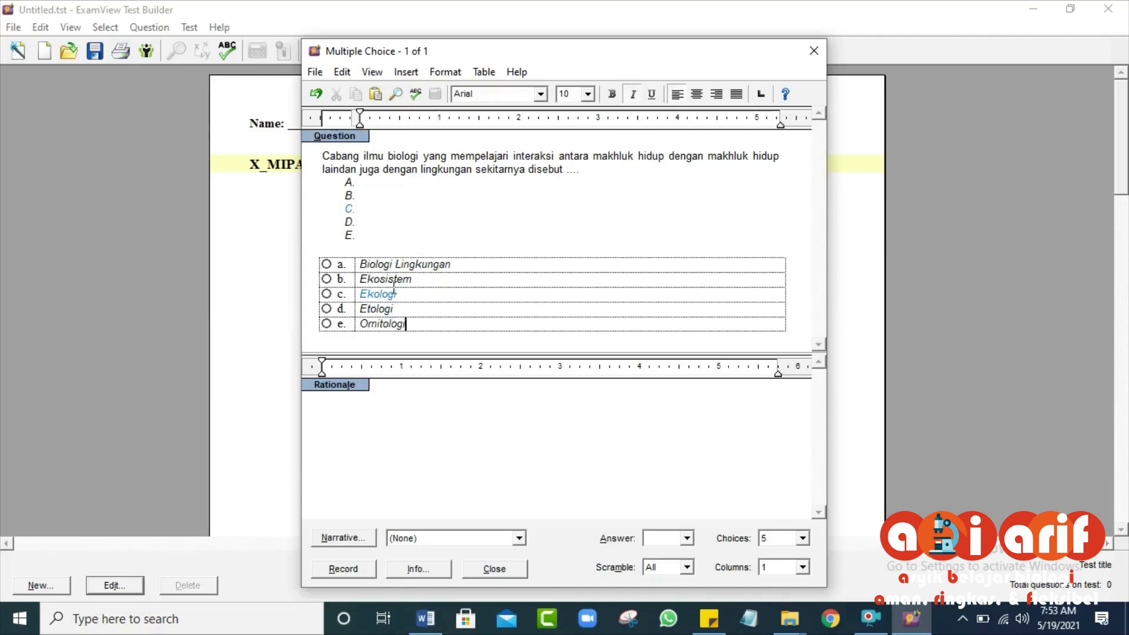
# - Delete the emptied A–E option lines and the blank gaps around them
pyautogui.moveTo(370, 236); pyautogui.dragTo(323, 184)
pyautogui.press('Delete')
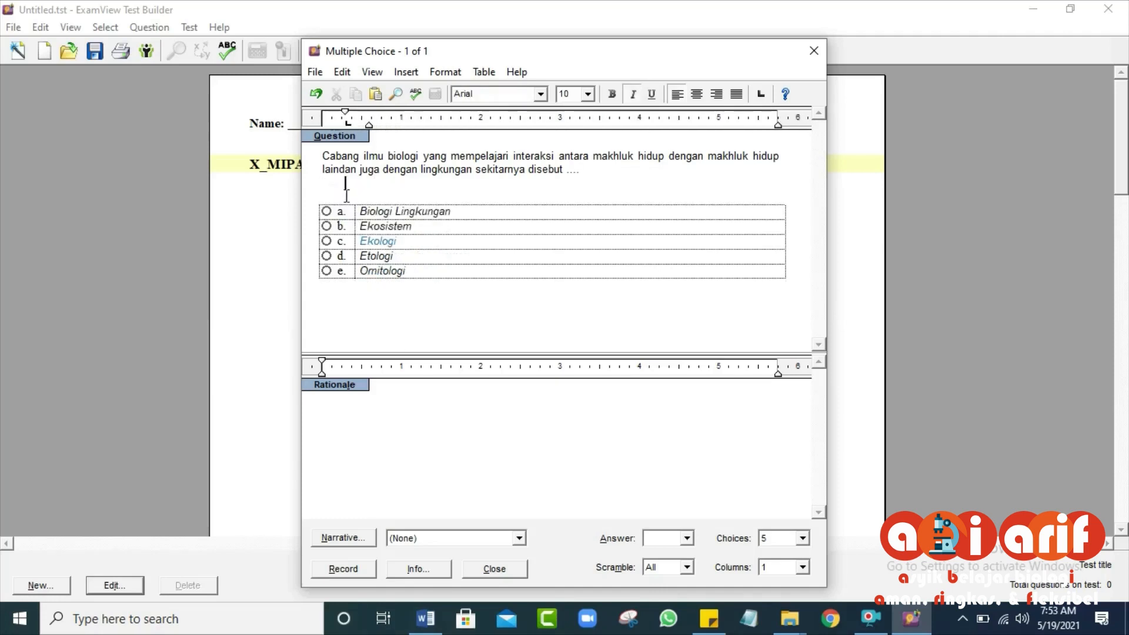
pyautogui.press('BackSpace')
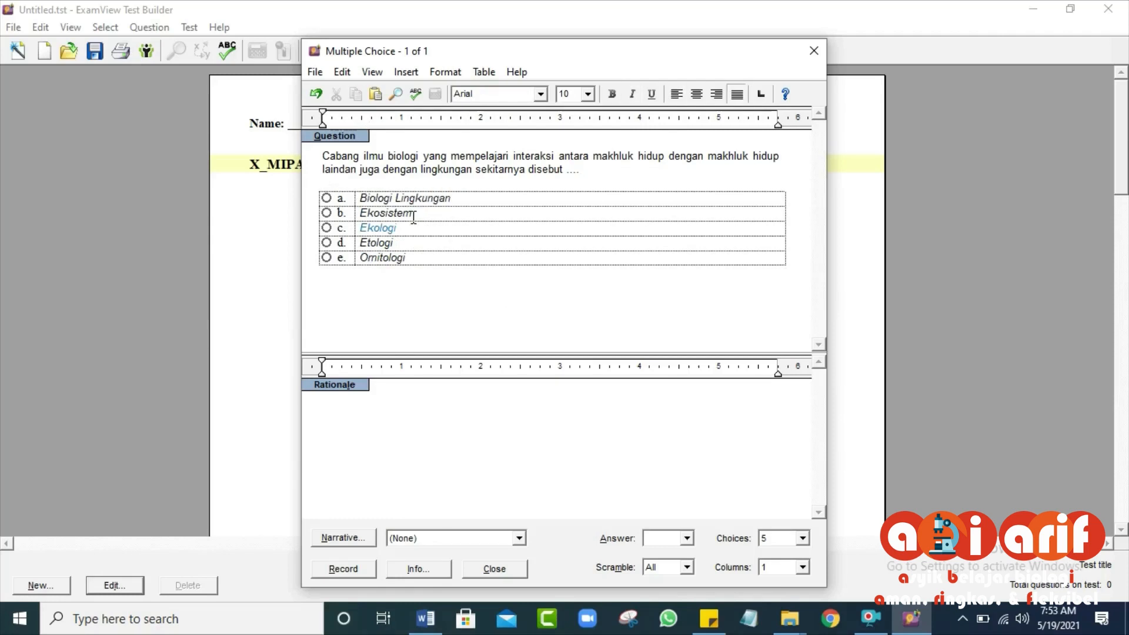
pyautogui.press('Delete')
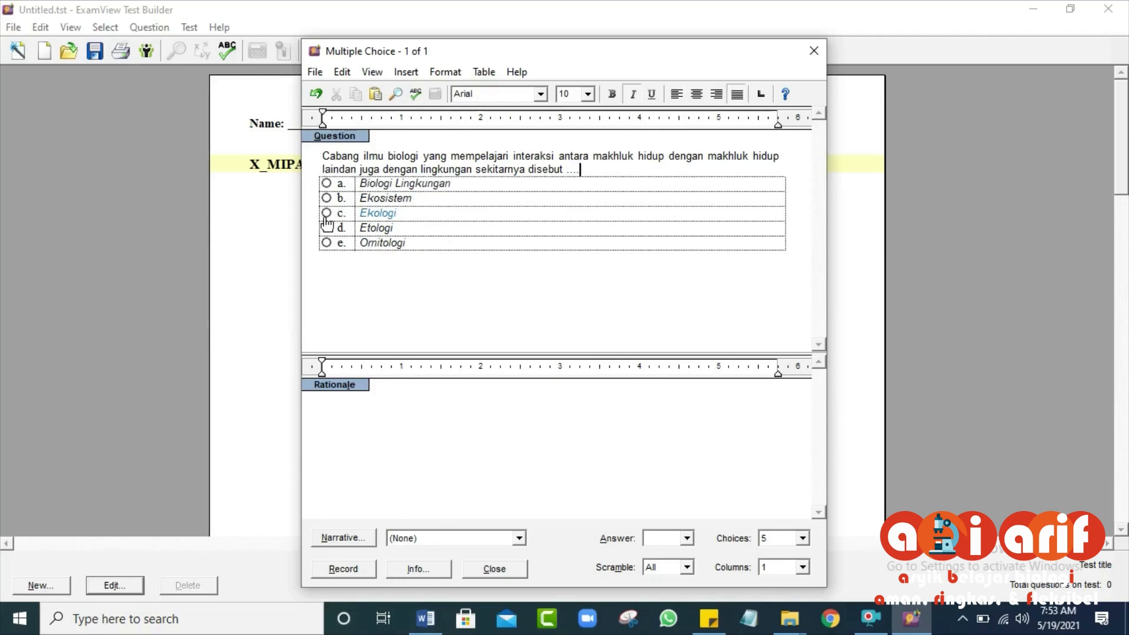
# - Remove italics from all five answers and go to the joined words 'lain dan'
pyautogui.moveTo(413, 246); pyautogui.dragTo(363, 186)
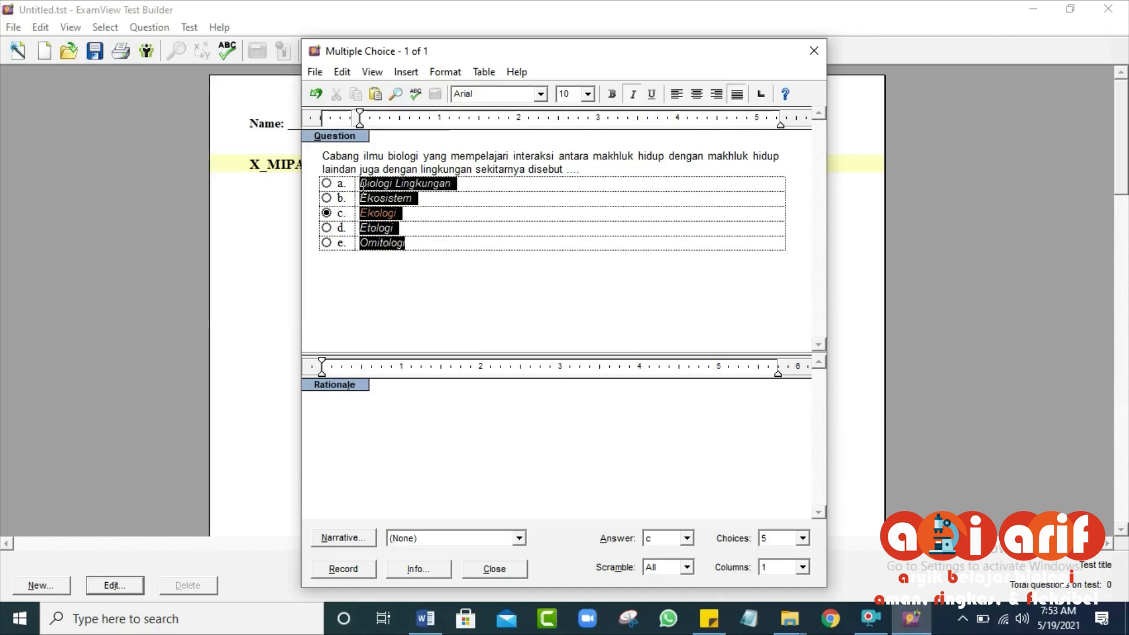
pyautogui.click(636, 98)
pyautogui.click(569, 213)
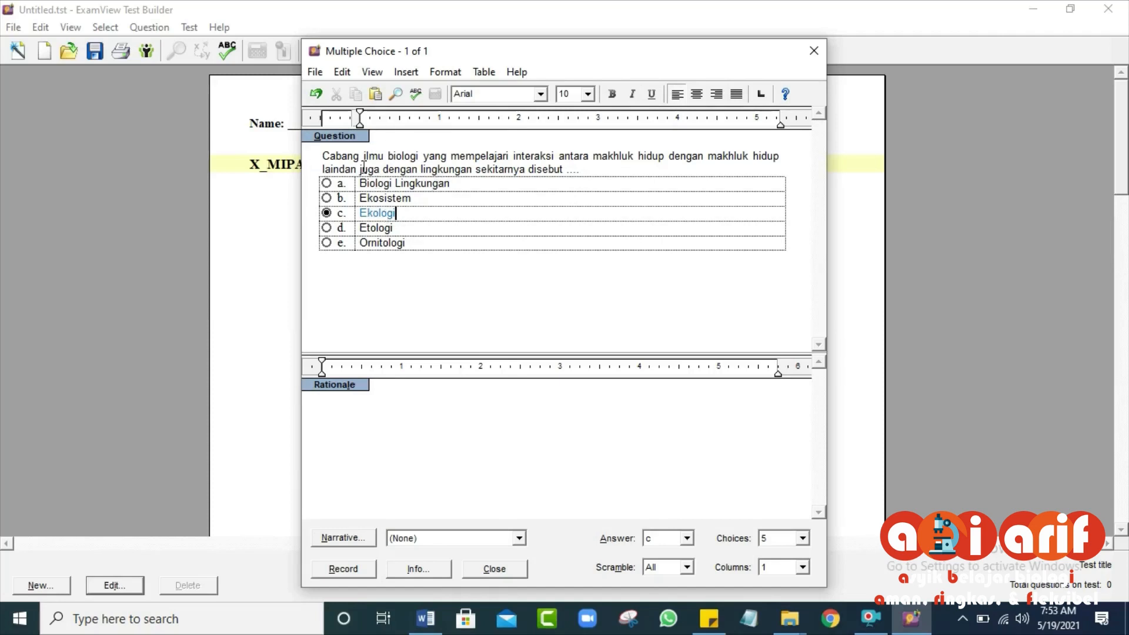
pyautogui.click(342, 170)
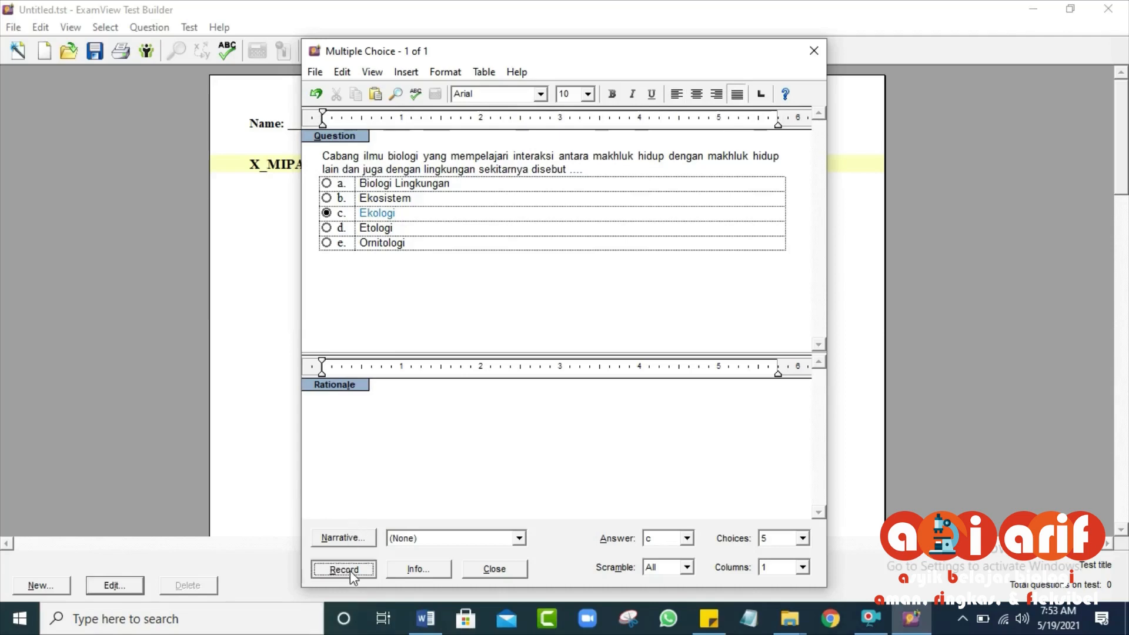
# - Record question 1 into the test, accepting a blank line before the first paragraph
pyautogui.click(495, 568)
pyautogui.click(581, 367)
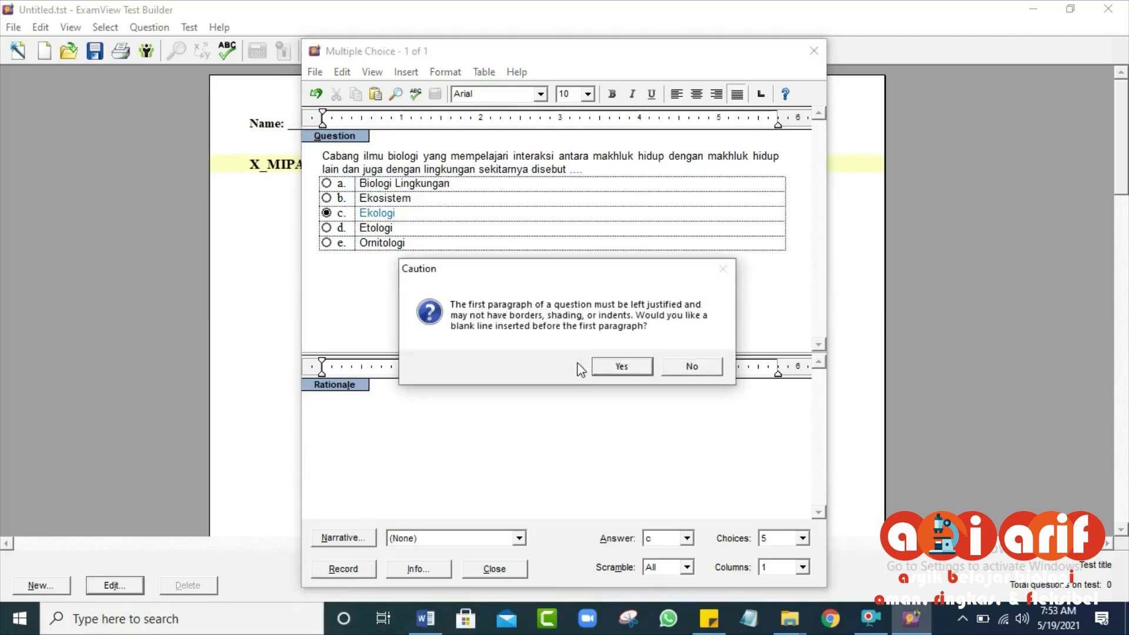
pyautogui.click(605, 366)
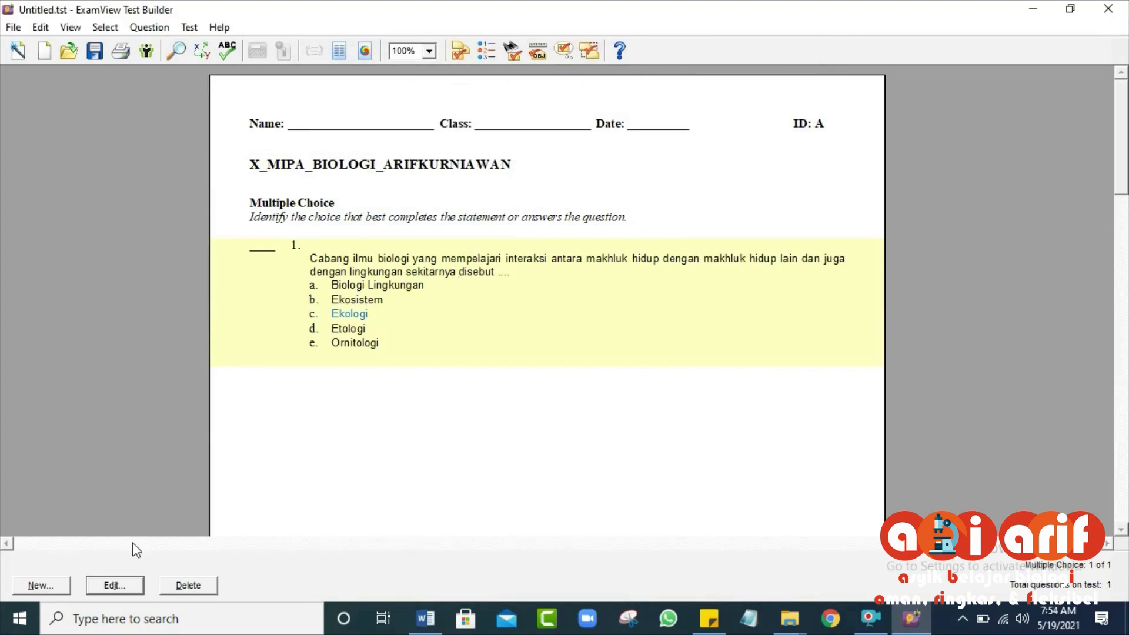
# - Add a second Multiple Choice question, turning off the test-only questions notice
pyautogui.click(42, 585)
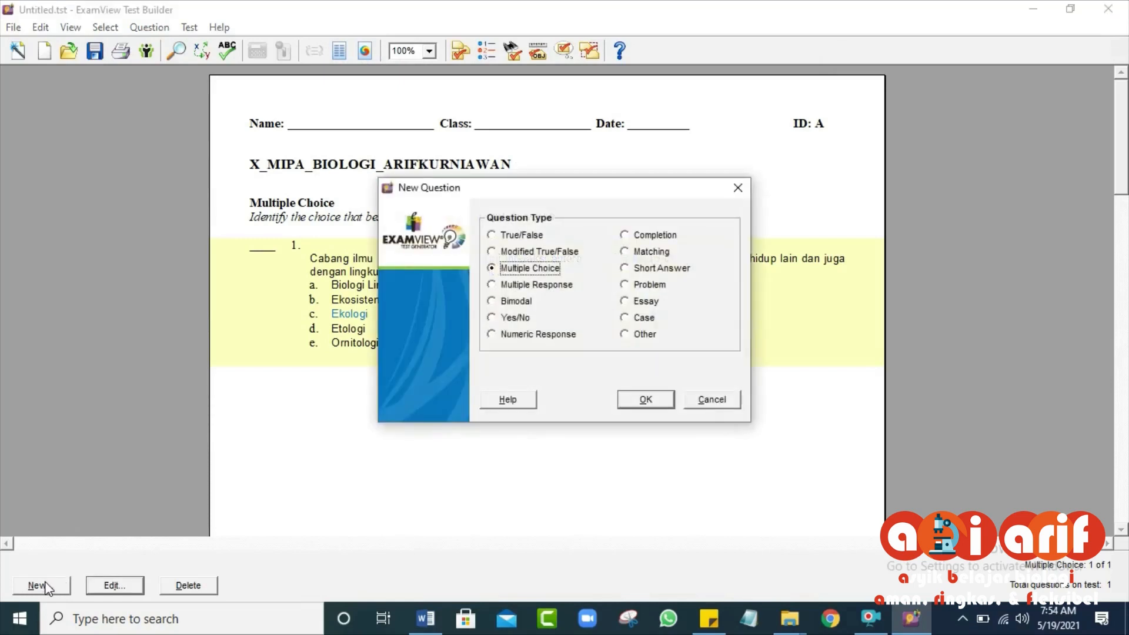
pyautogui.click(650, 401)
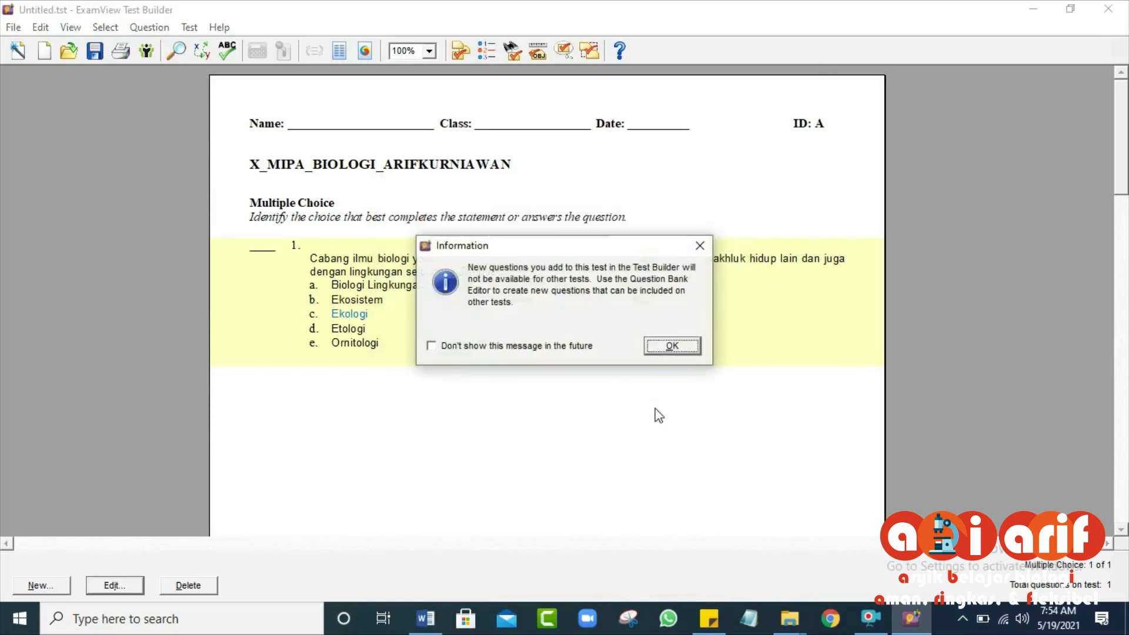
pyautogui.click(573, 351)
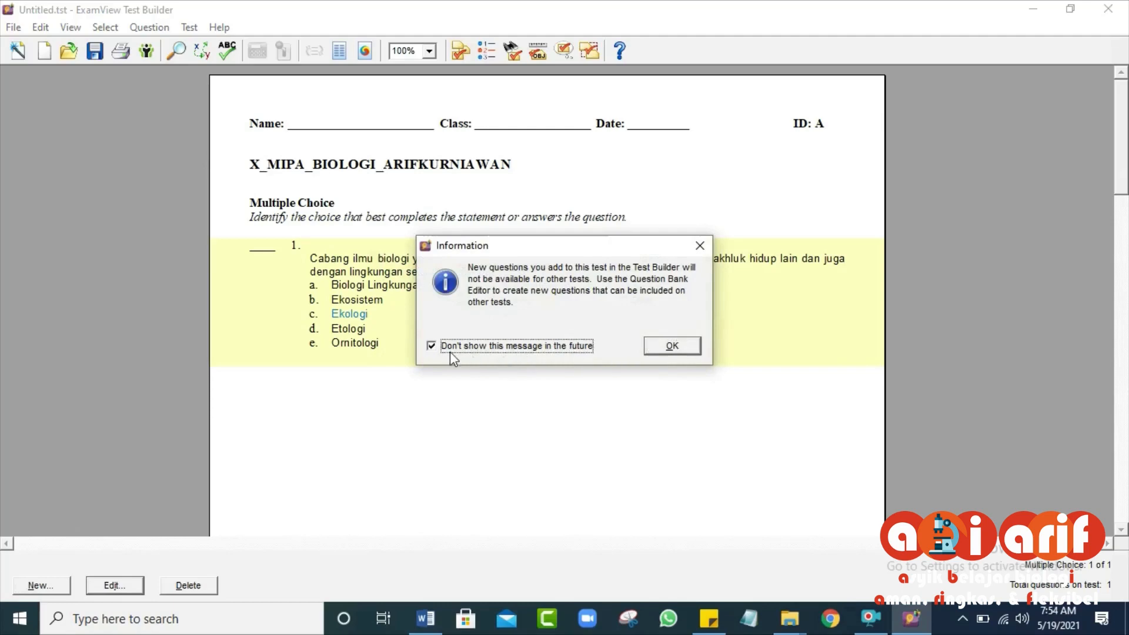
pyautogui.click(683, 351)
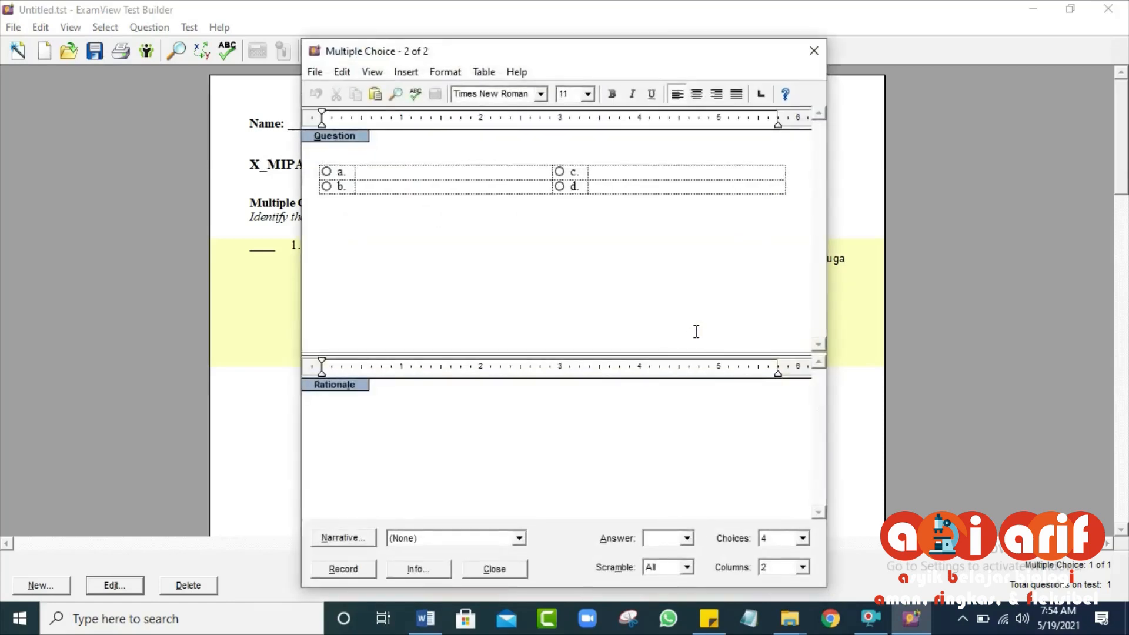
# - Set five answer choices in one column and place the caret in the question area
pyautogui.click(803, 538)
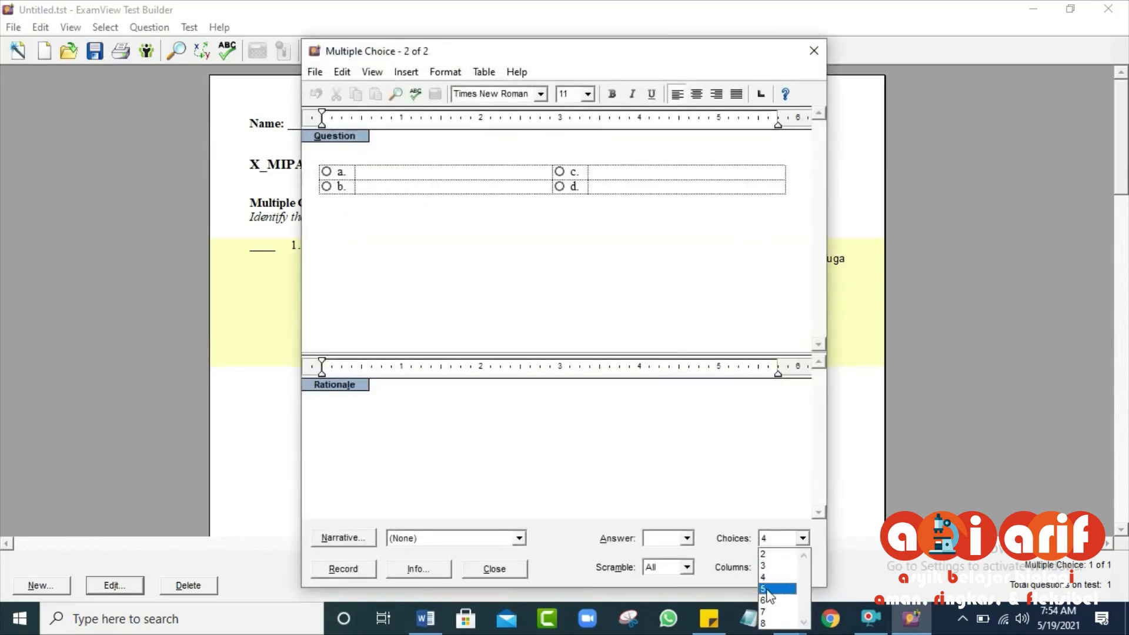
pyautogui.click(791, 586)
pyautogui.click(803, 566)
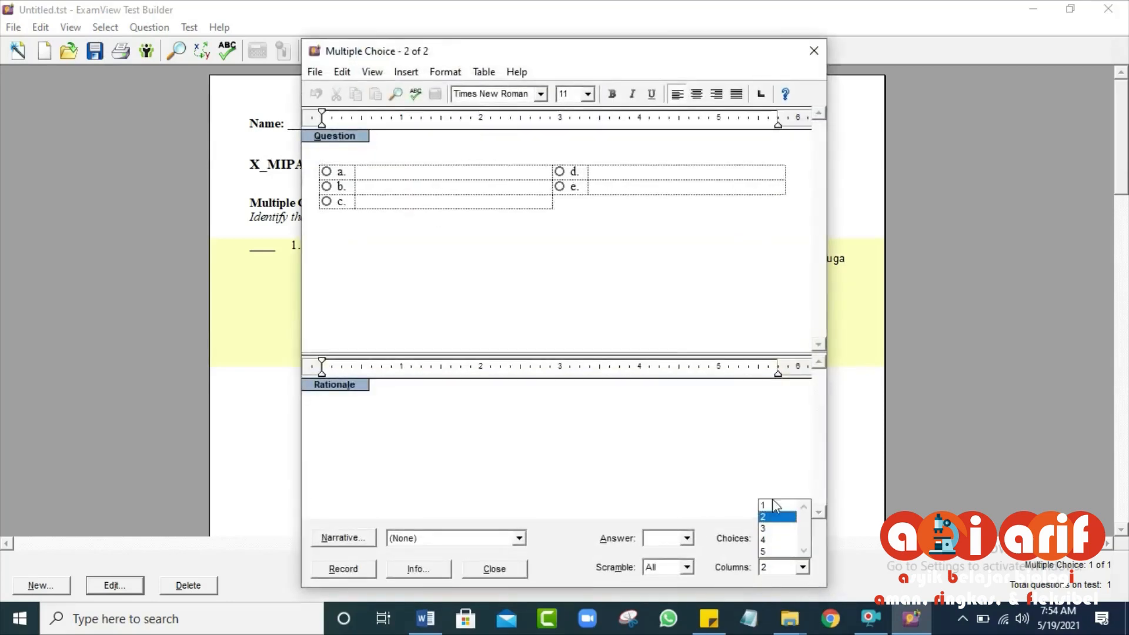
pyautogui.click(768, 506)
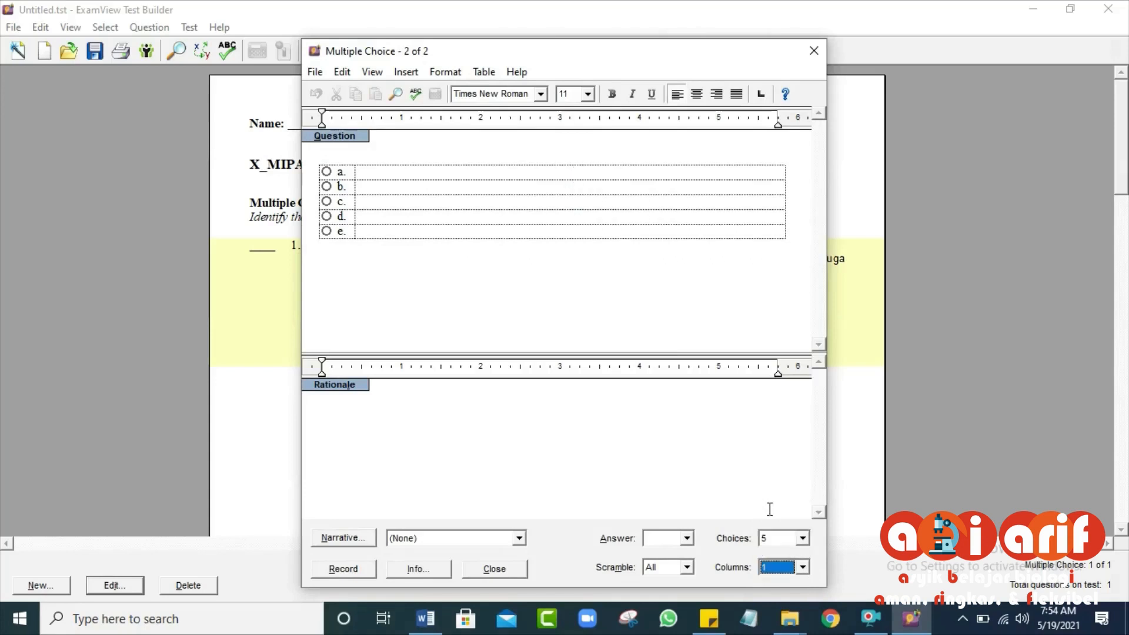
pyautogui.click(399, 152)
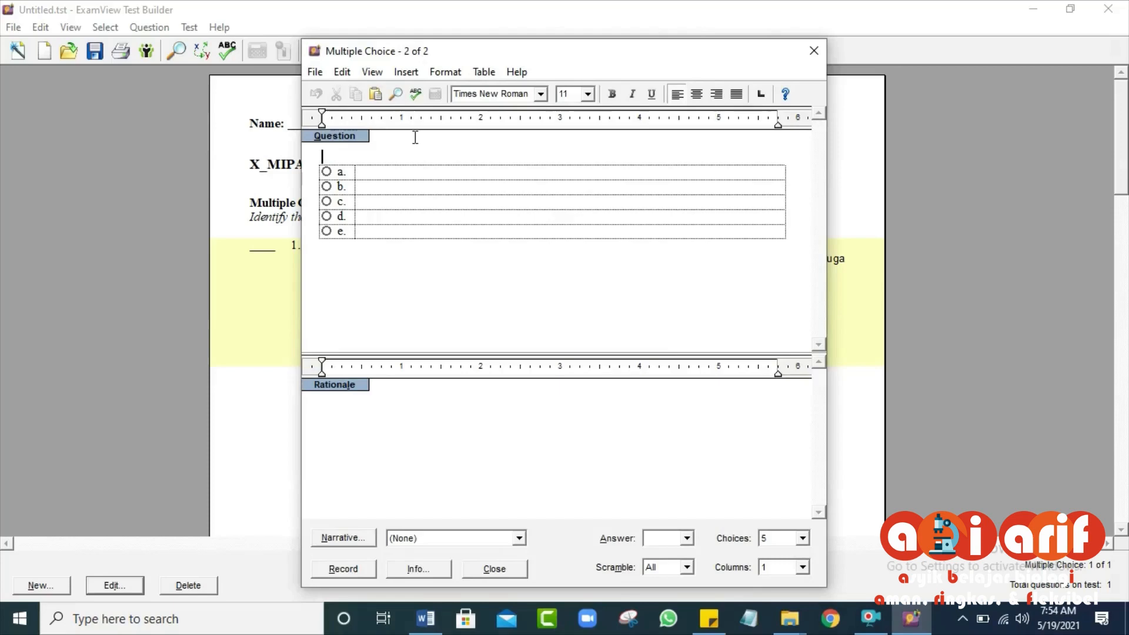
# - Launch Notepad from Windows search, then switch back to the Word biology document
pyautogui.click(178, 619)
pyautogui.write('n')
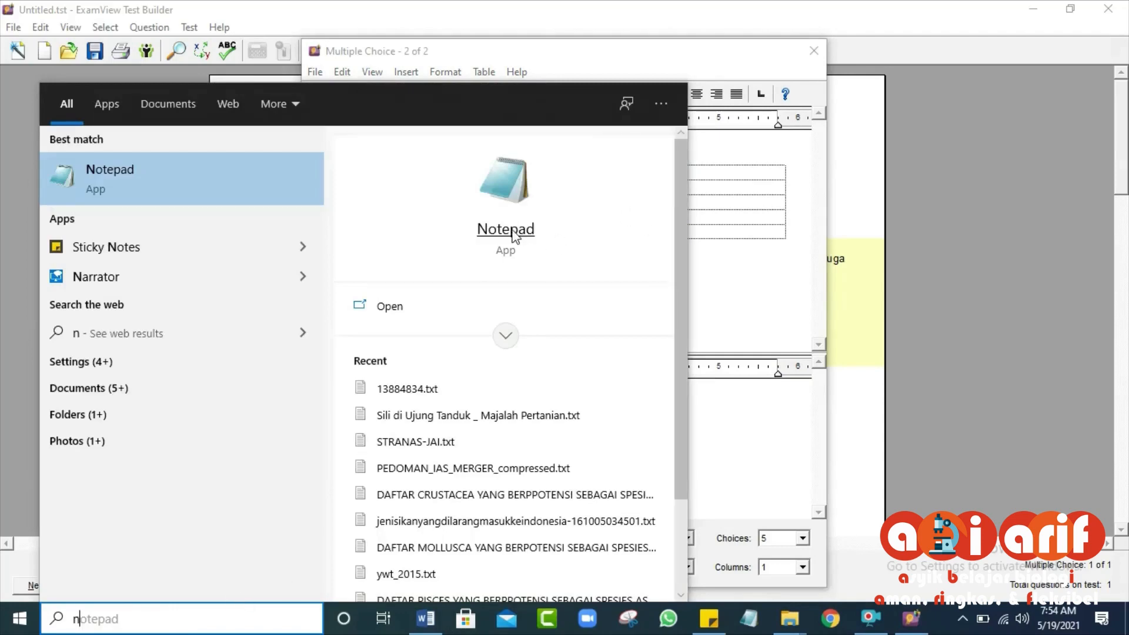
pyautogui.click(513, 230)
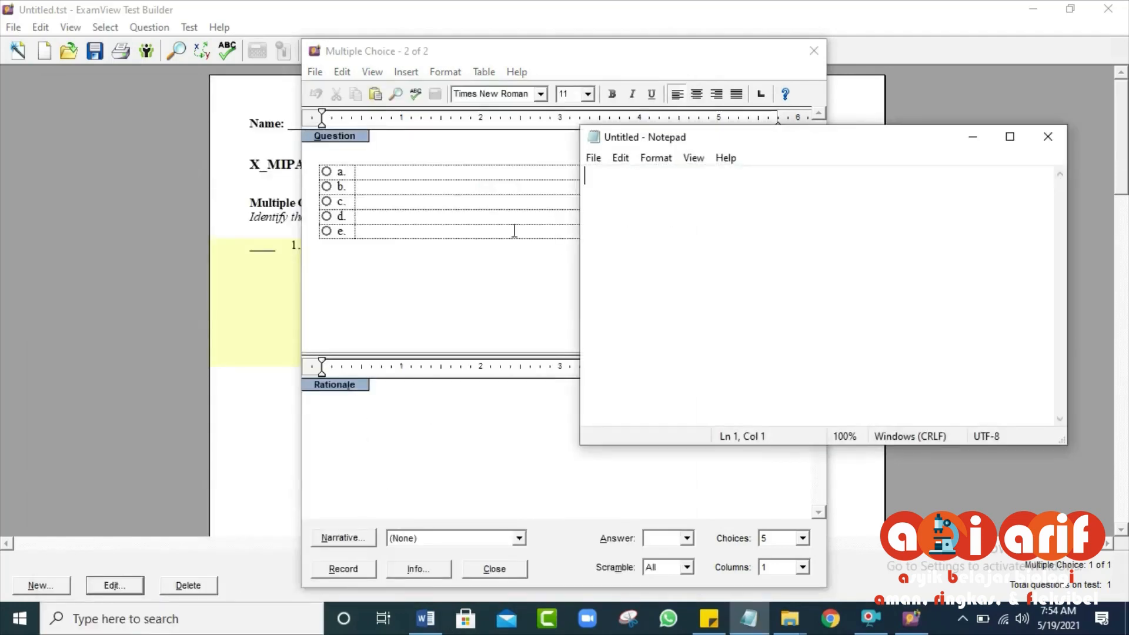
pyautogui.click(434, 627)
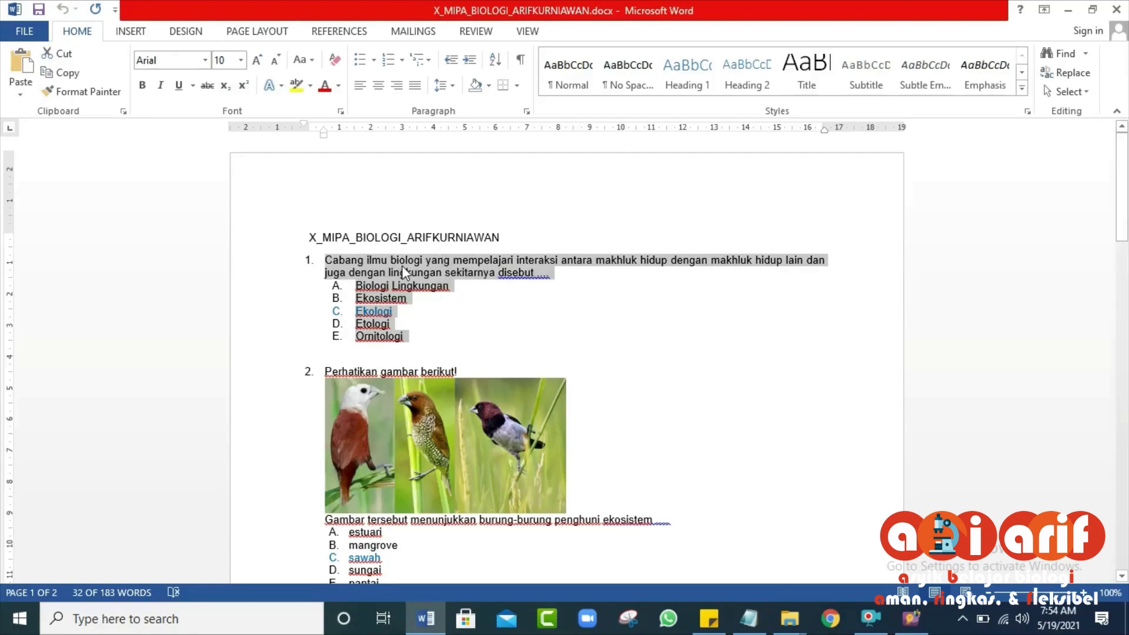
# - Remove and then restore the list numbering on question 1 and its five options, and bring Notepad forward
pyautogui.click(402, 60)
pyautogui.click(406, 122)
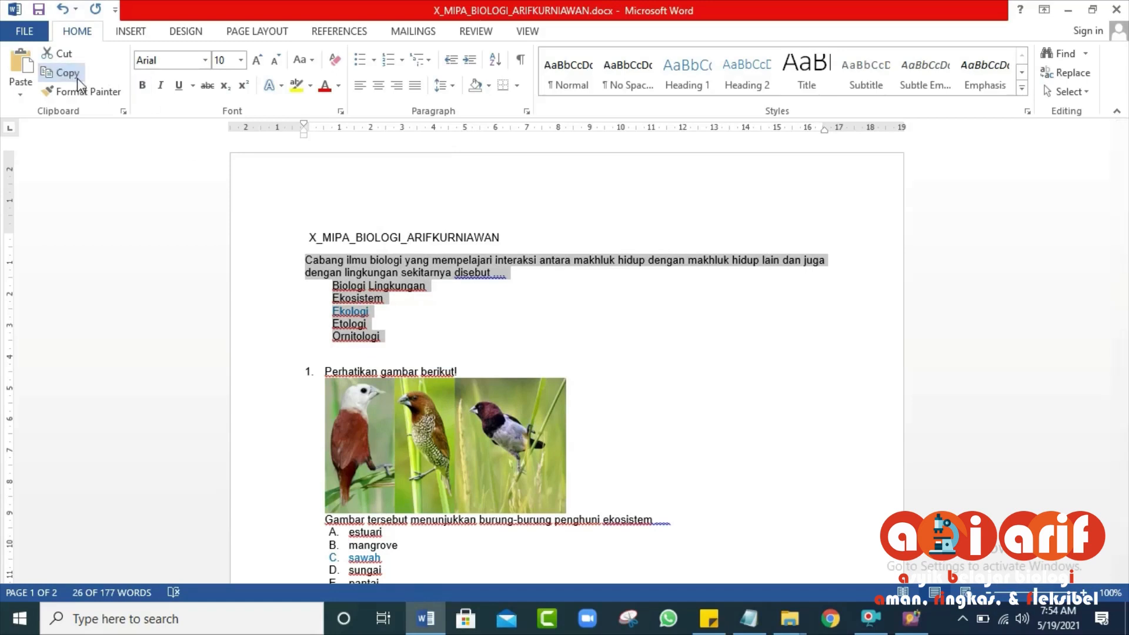
pyautogui.click(62, 9)
pyautogui.click(758, 622)
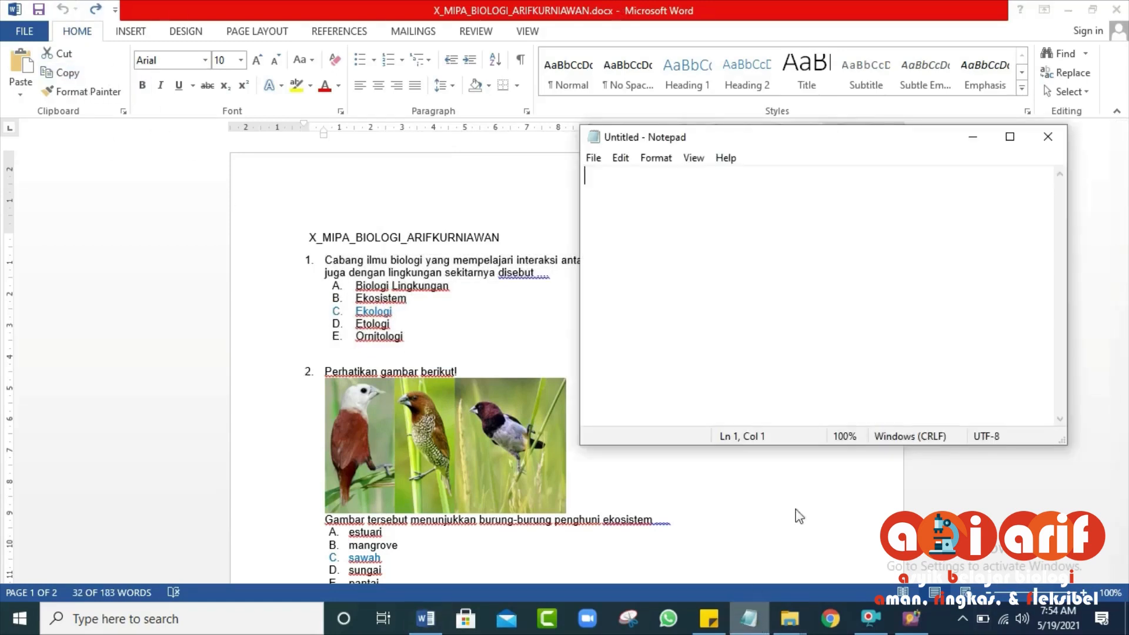
# - Paste question 1 and its options into Notepad as plain text, cut it all, and return to ExamView
pyautogui.click(620, 158)
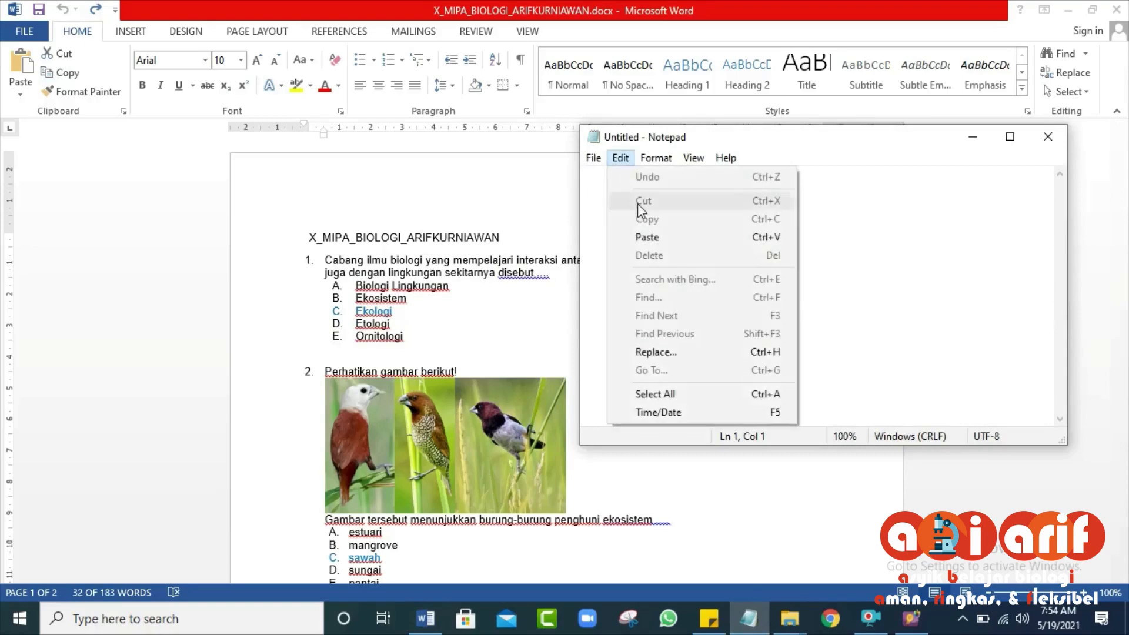
pyautogui.click(654, 240)
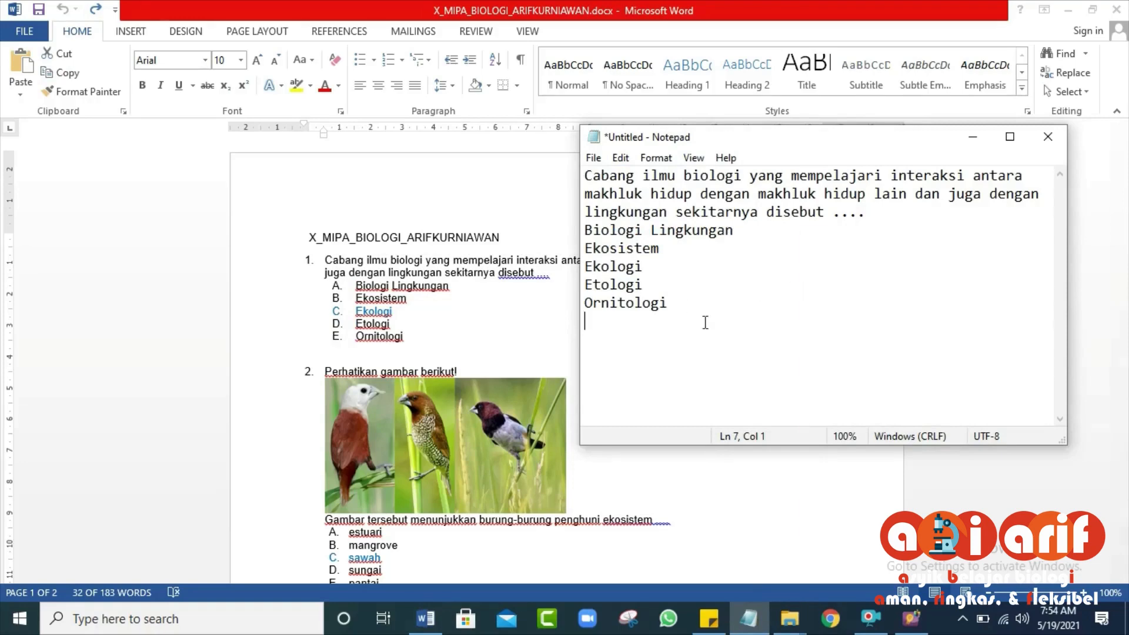
pyautogui.moveTo(706, 320); pyautogui.dragTo(588, 175)
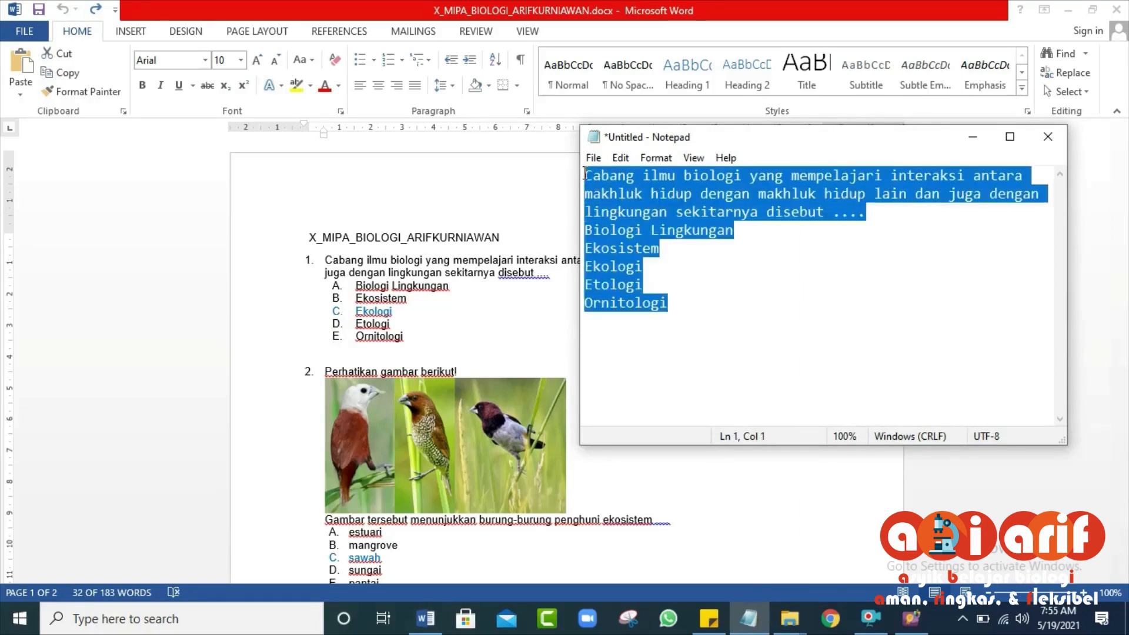
pyautogui.hotkey('ctrl', 'x')
pyautogui.click(926, 615)
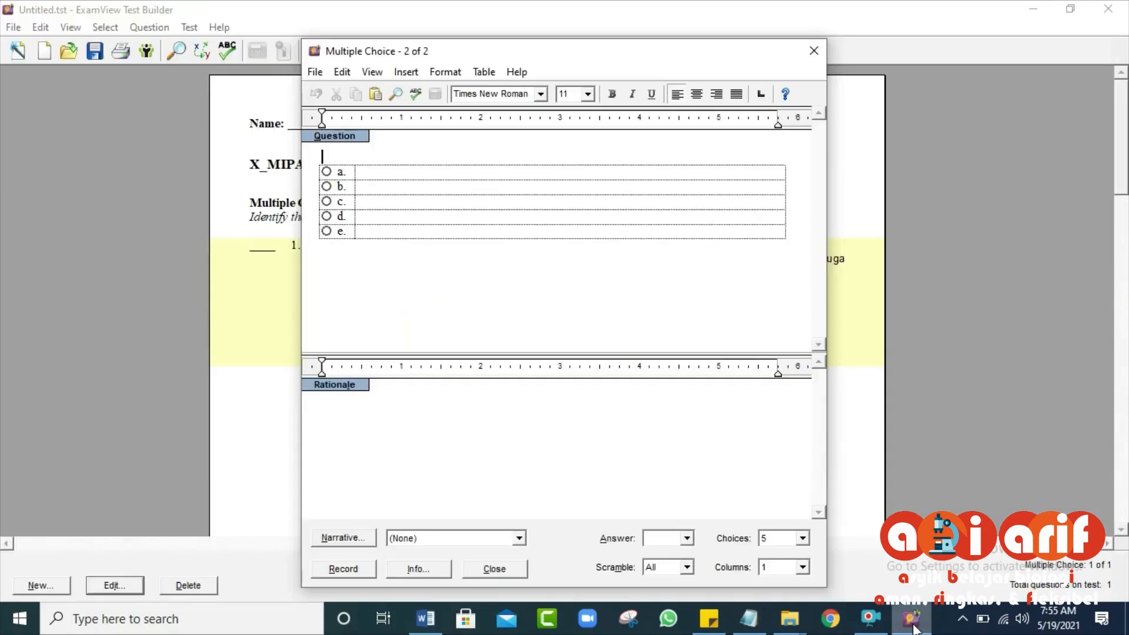
# - Paste the ecology question and move Biologi Lingkungan and Ekosistem into choices a and b
pyautogui.hotkey('ctrl', 'v')
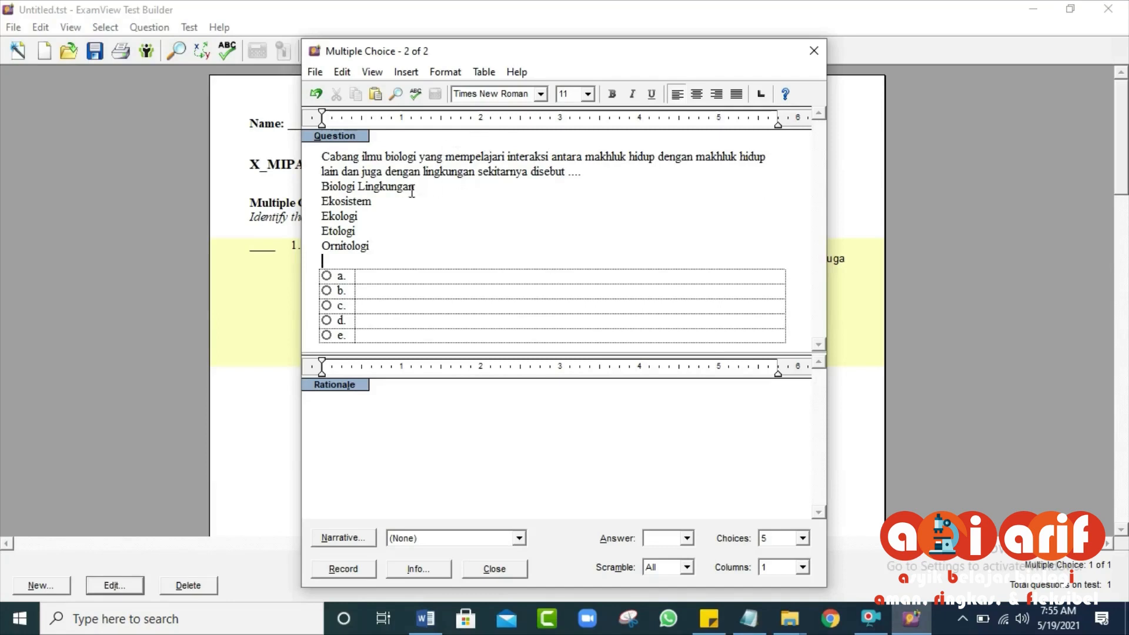
pyautogui.moveTo(419, 186); pyautogui.dragTo(324, 187)
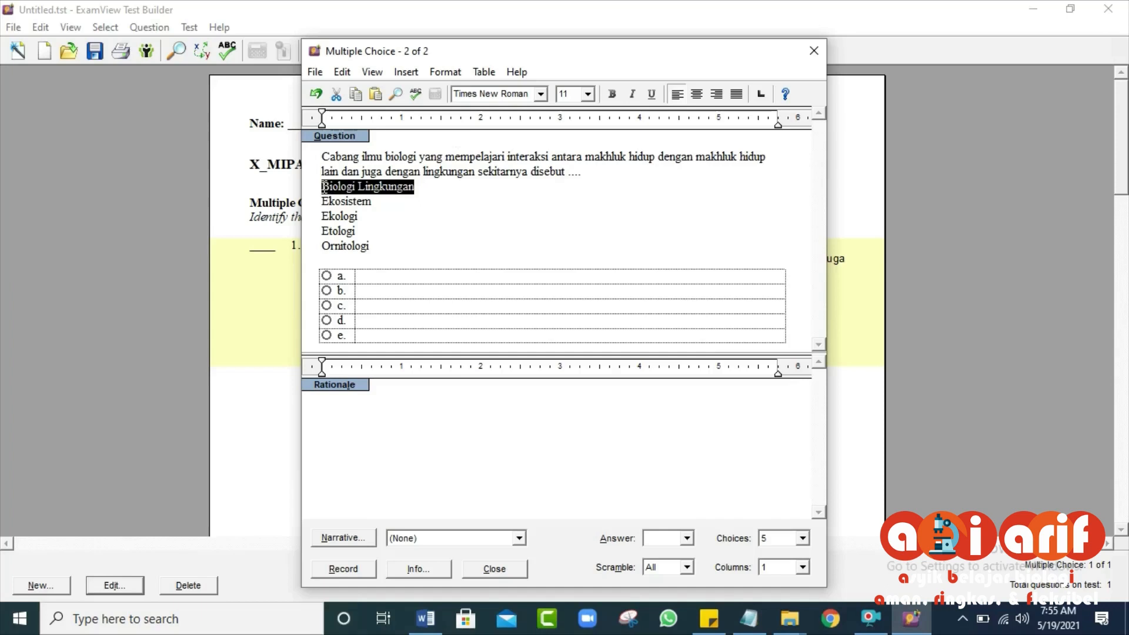
pyautogui.hotkey('ctrl', 'x')
pyautogui.click(368, 276)
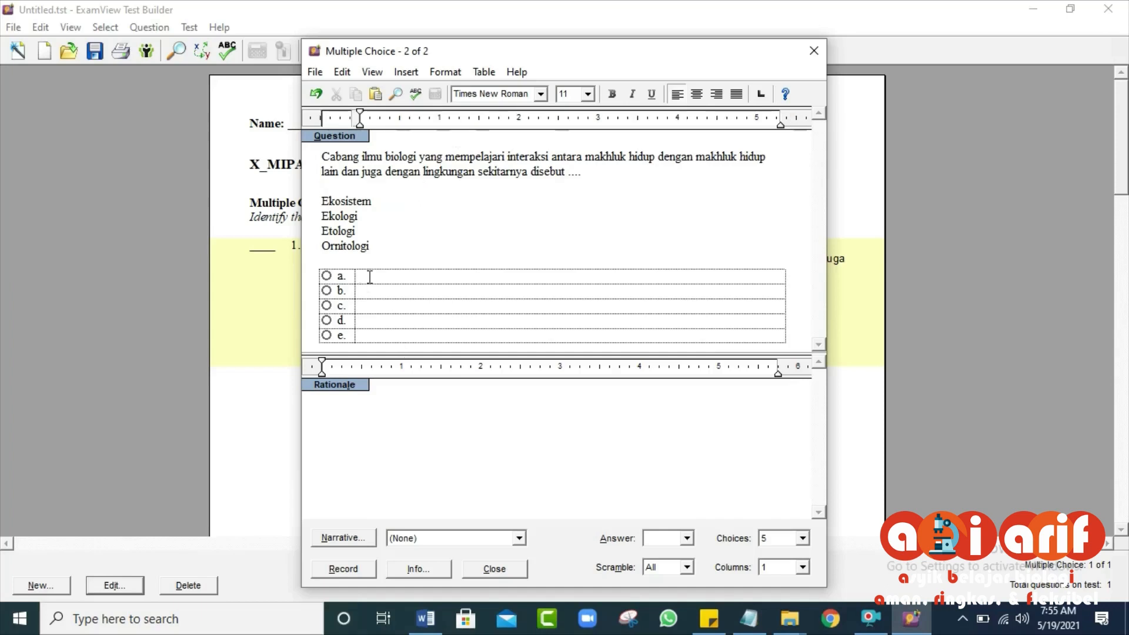
pyautogui.hotkey('ctrl', 'v')
pyautogui.doubleClick(346, 201)
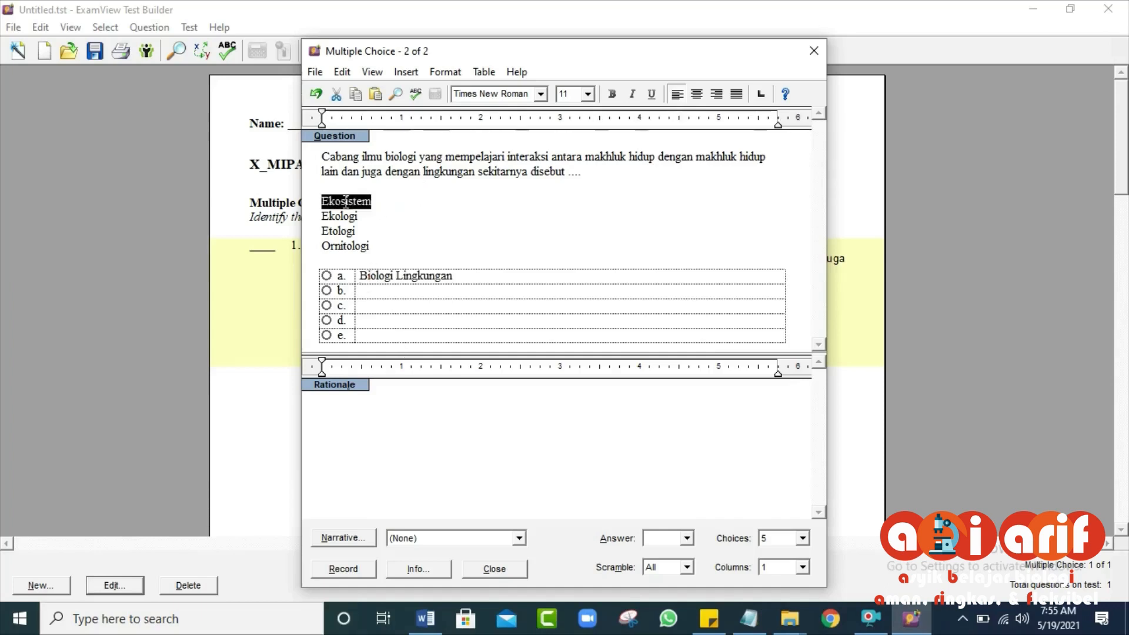
pyautogui.hotkey('ctrl', 'x')
pyautogui.click(371, 289)
pyautogui.hotkey('ctrl', 'v')
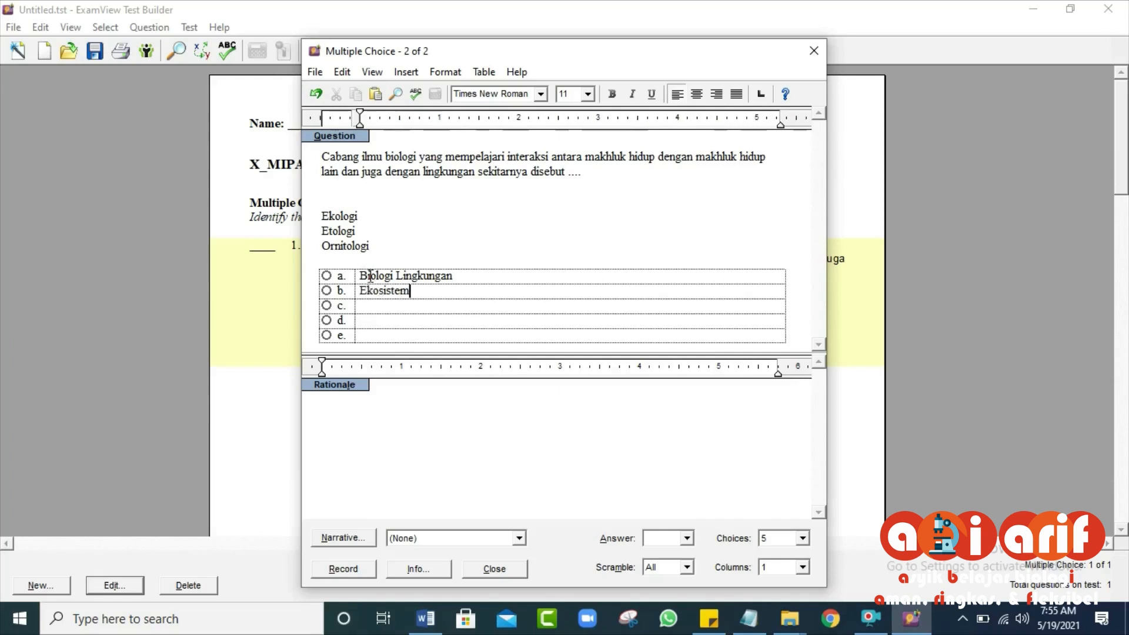
# - Move Ekologi, Etologi and Ornitologi into choices c, d and e, and delete the leftover blank lines
pyautogui.doubleClick(347, 217)
pyautogui.hotkey('ctrl', 'x')
pyautogui.click(377, 303)
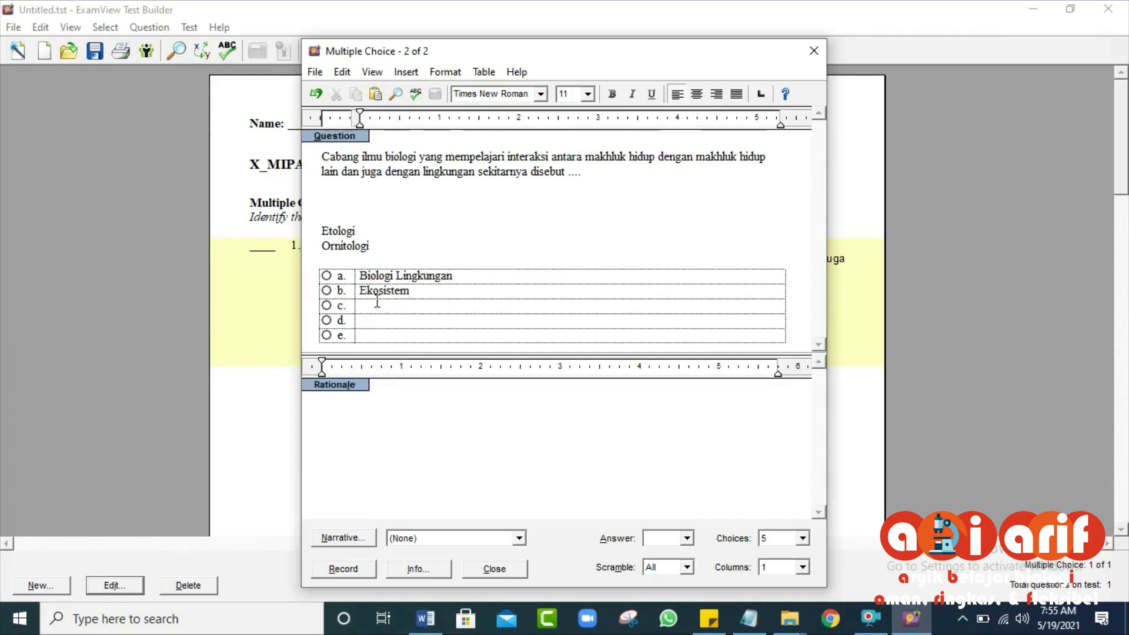
pyautogui.hotkey('ctrl', 'v')
pyautogui.doubleClick(340, 231)
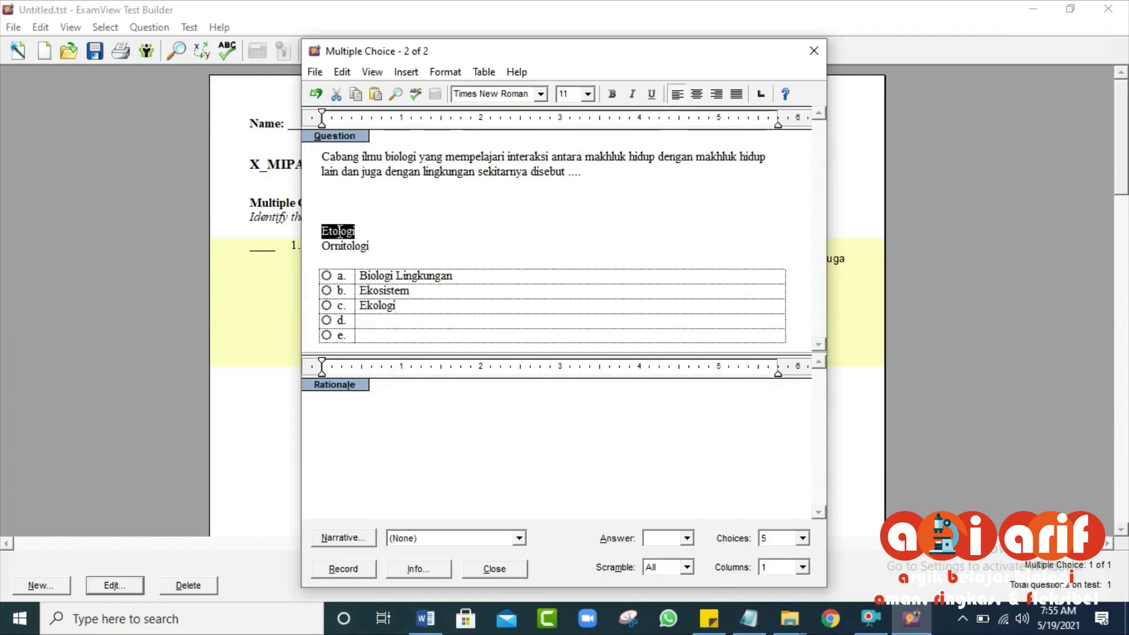
pyautogui.hotkey('ctrl', 'x')
pyautogui.click(369, 323)
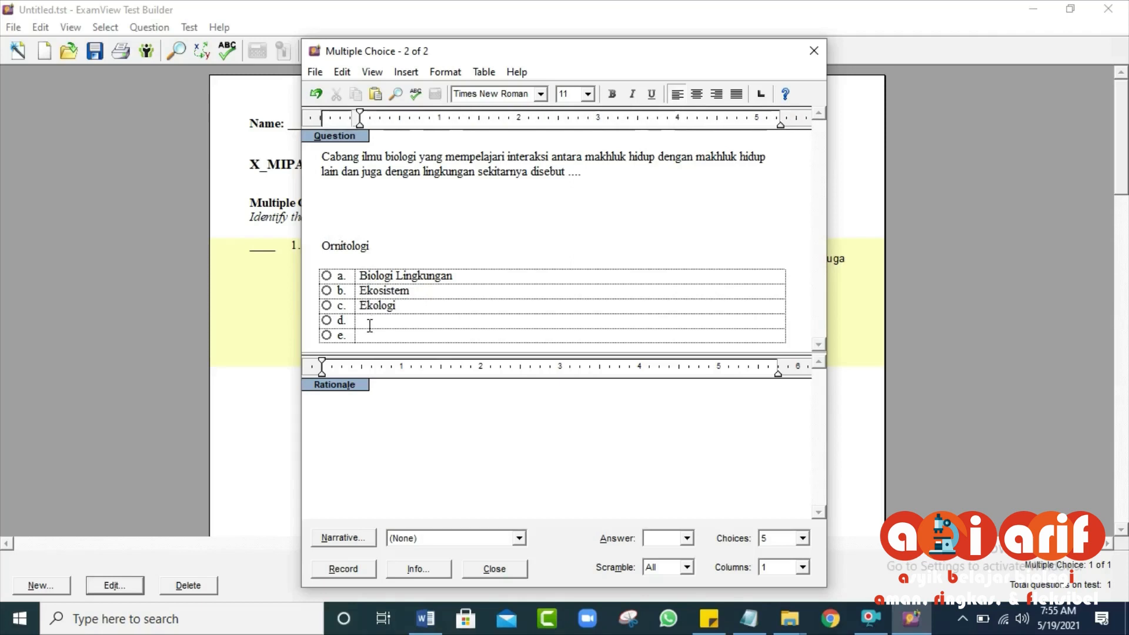
pyautogui.hotkey('ctrl', 'v')
pyautogui.doubleClick(342, 243)
pyautogui.hotkey('ctrl', 'x')
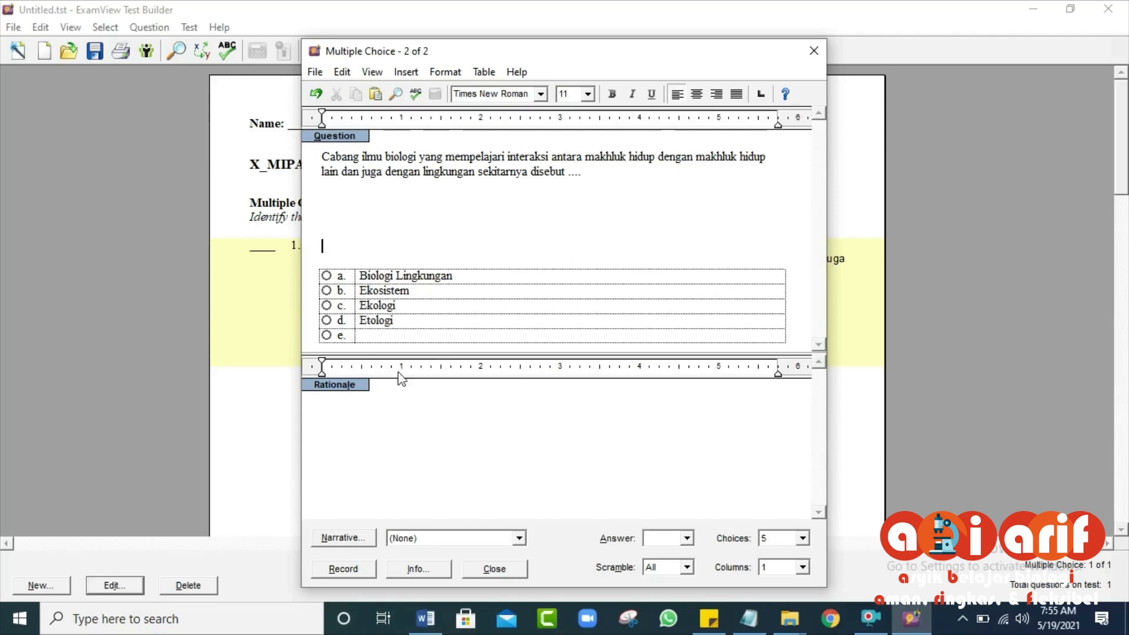
pyautogui.click(386, 335)
pyautogui.hotkey('ctrl', 'v')
pyautogui.click(362, 262)
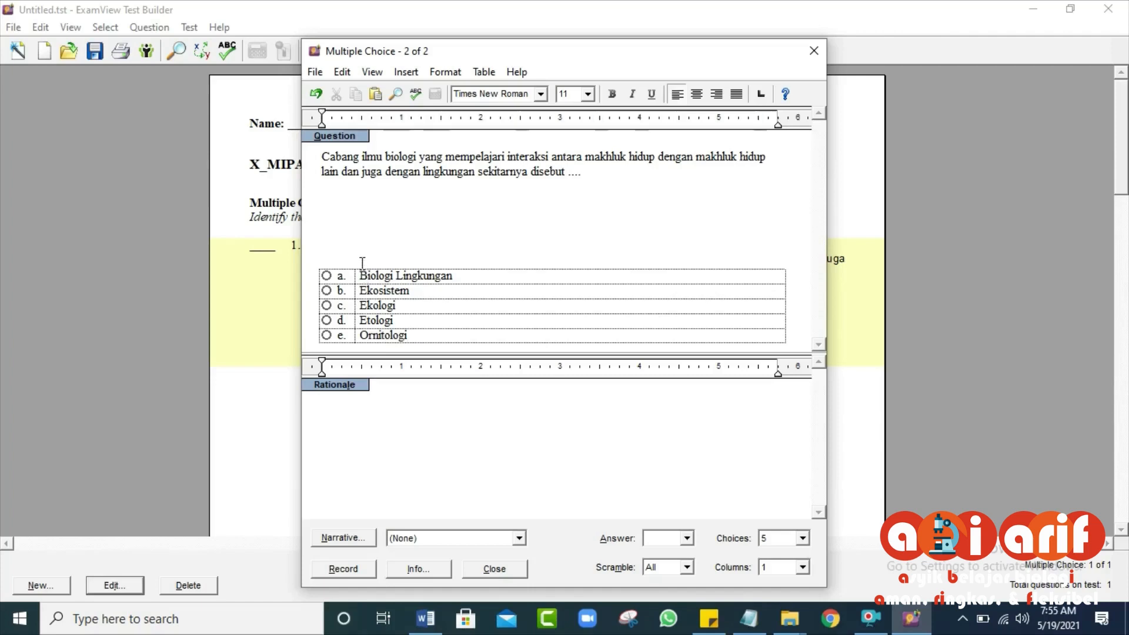
pyautogui.press('BackSpace')
pyautogui.press('BackSpace')
pyautogui.press('BackSpace')
pyautogui.press('BackSpace')
pyautogui.press('BackSpace')
pyautogui.press('BackSpace')
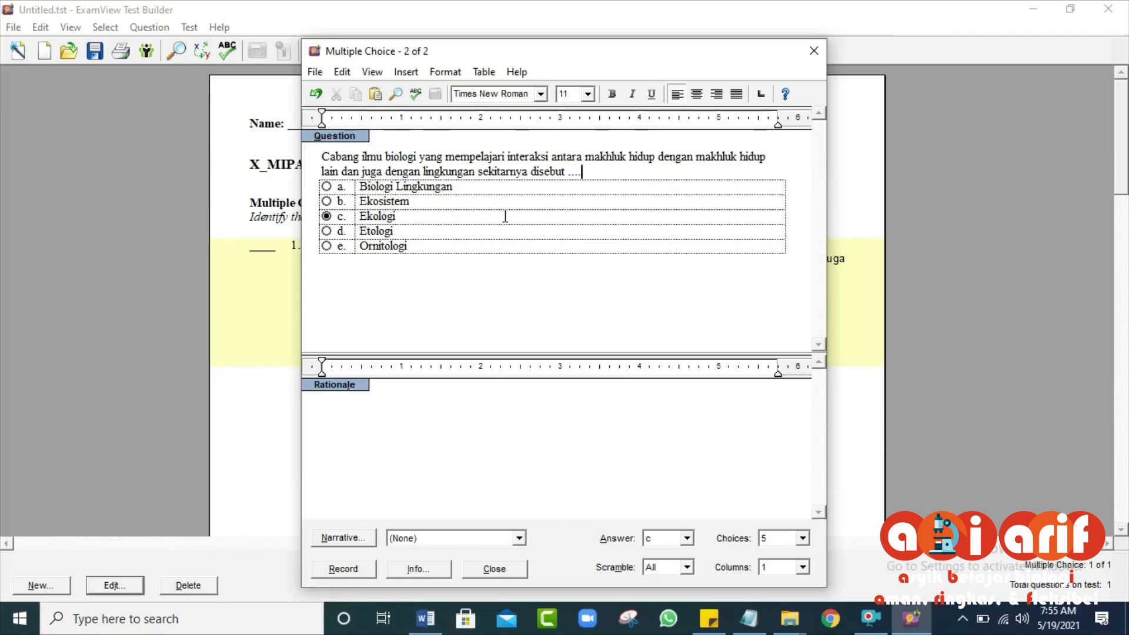
# - Record question 2 into the test and switch to the Word biology document
pyautogui.click(343, 569)
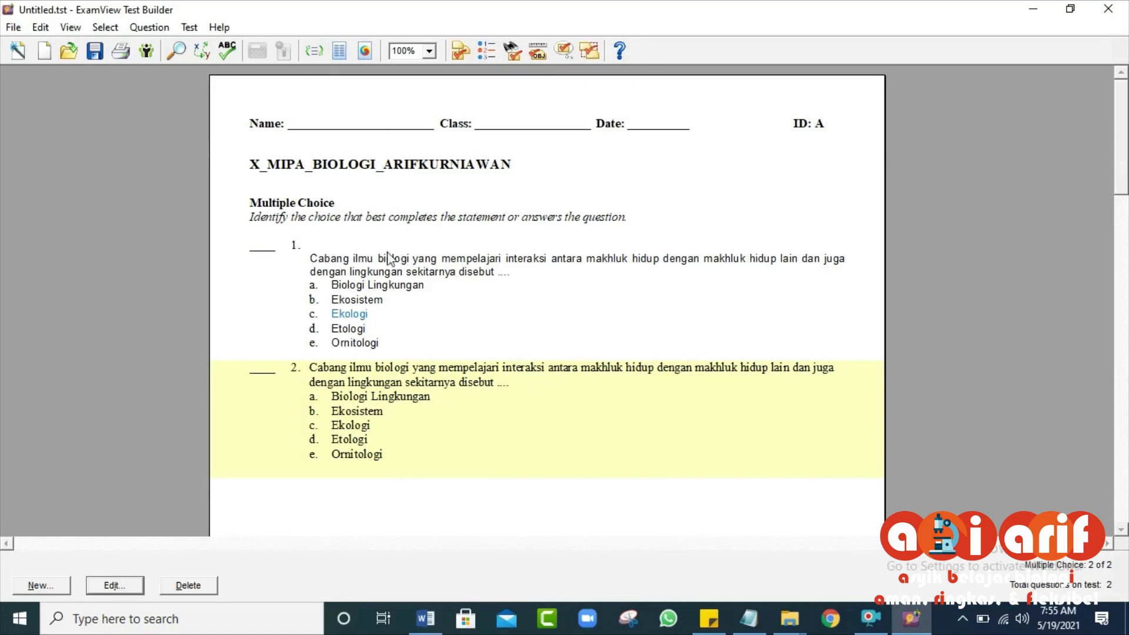
pyautogui.click(427, 617)
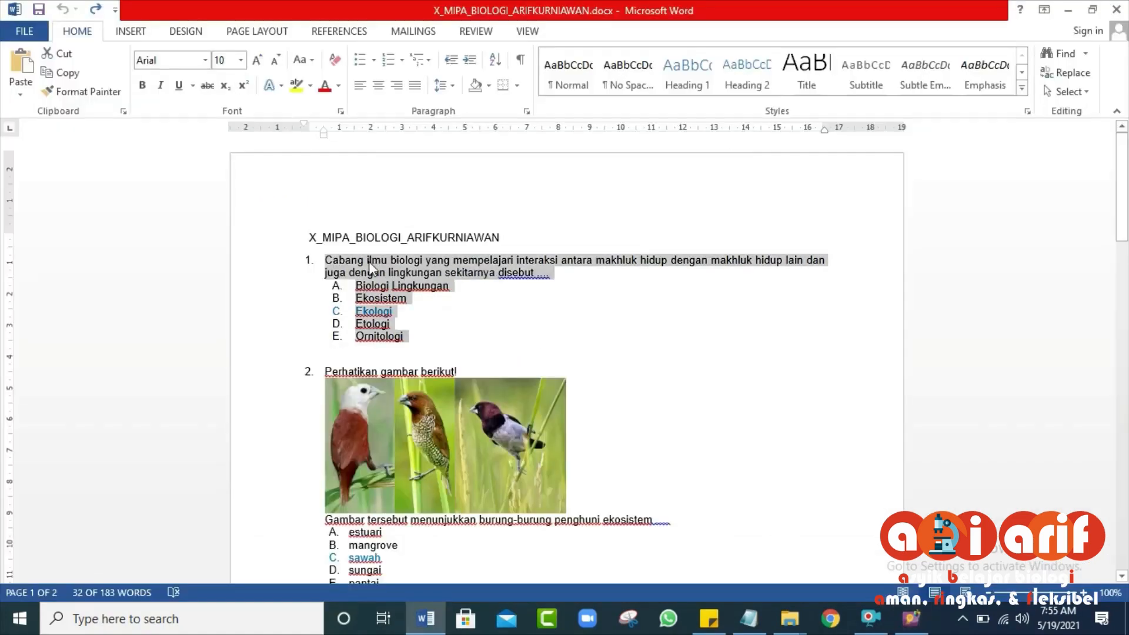
# - Set Numbering to None on question 1 and its five options in the Word quiz
pyautogui.click(911, 618)
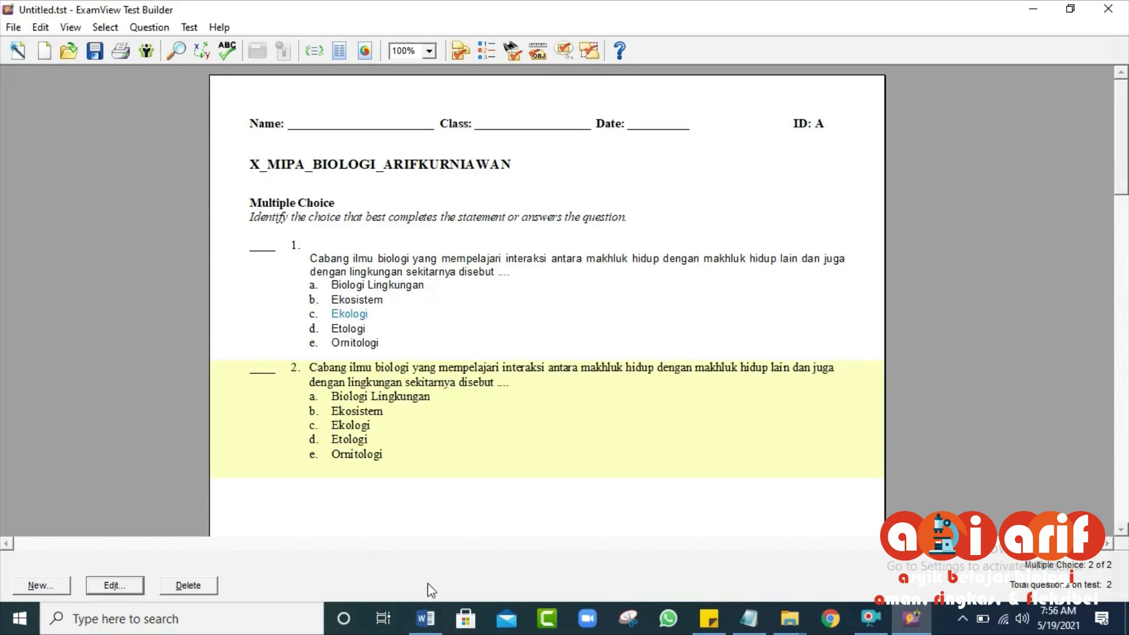
pyautogui.click(426, 618)
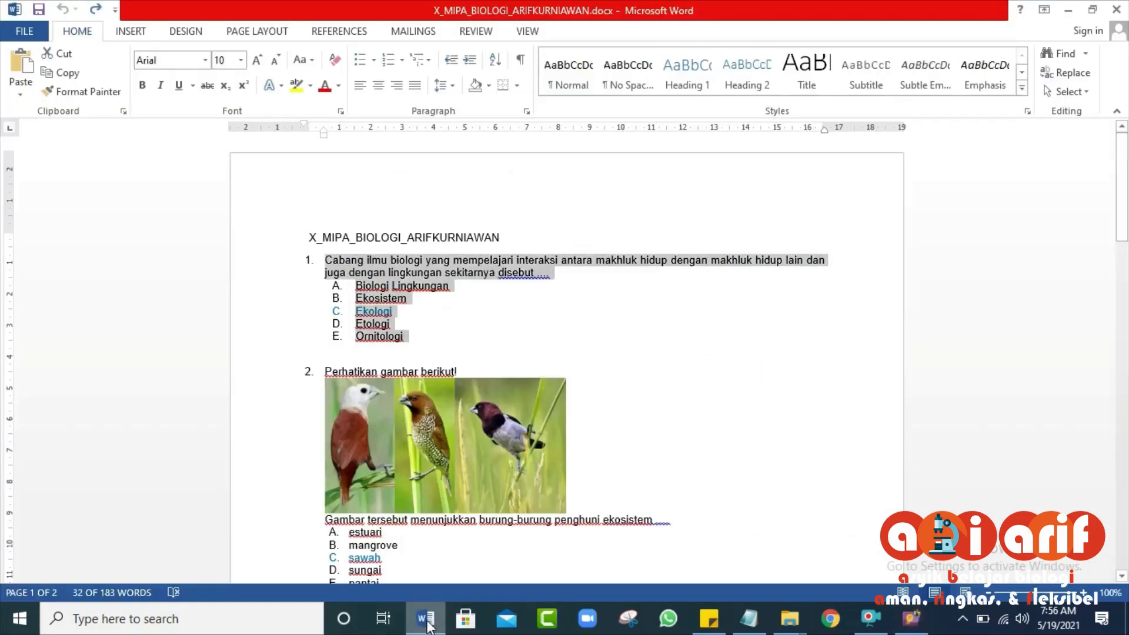
pyautogui.click(402, 60)
pyautogui.click(405, 125)
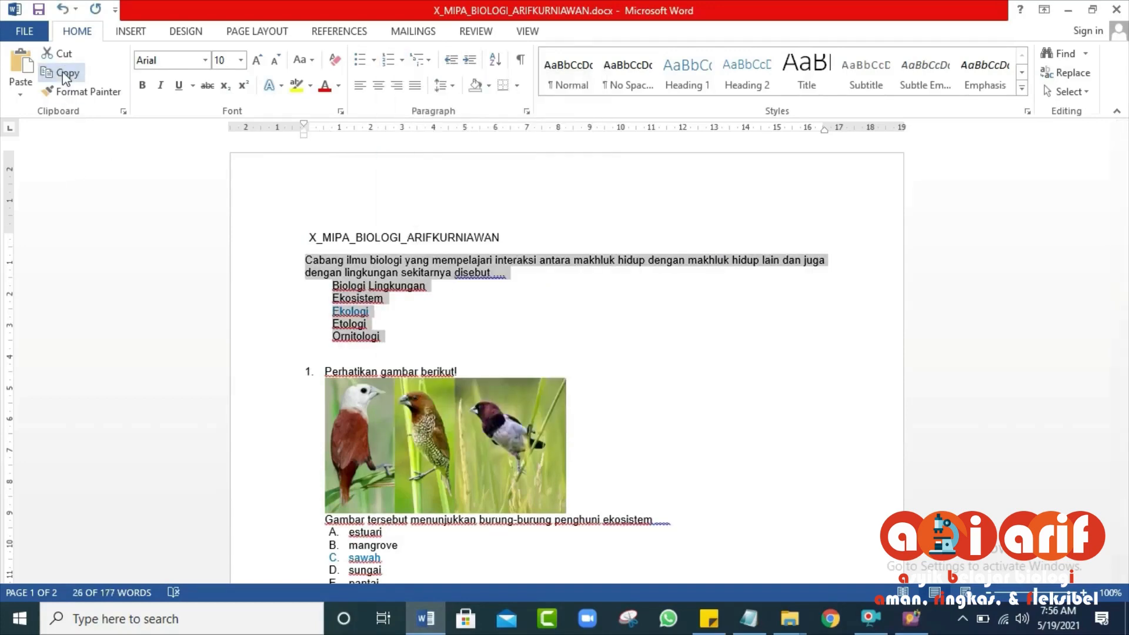
# - Paste question 1's ecology text and five options into Notepad as plain lines, then cut it all
pyautogui.click(748, 619)
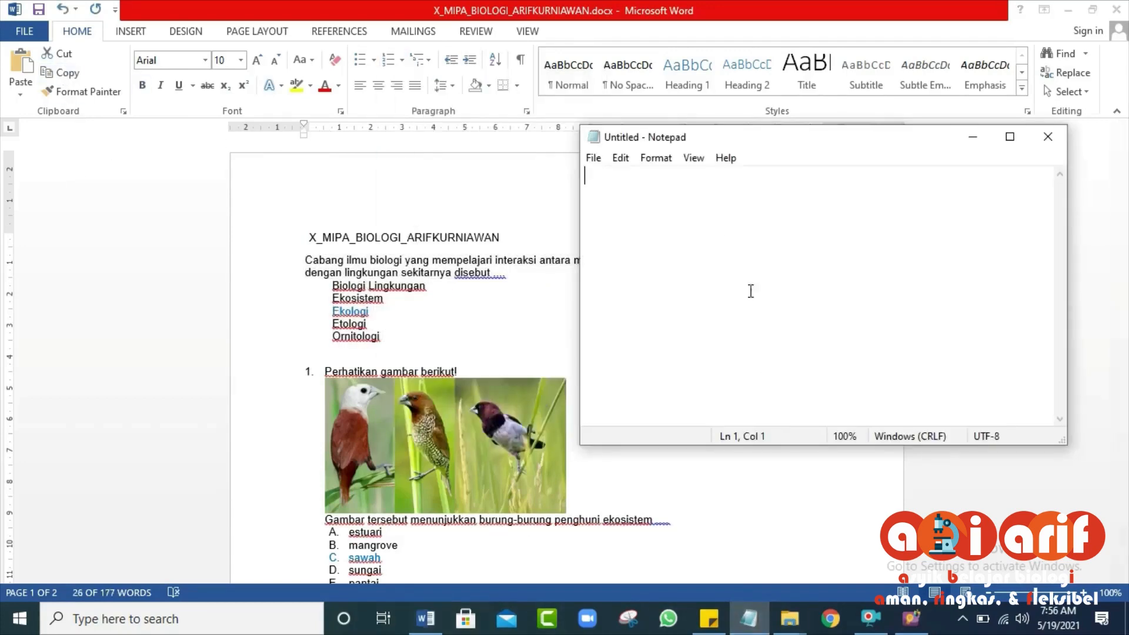
pyautogui.rightClick(728, 241)
pyautogui.click(767, 312)
pyautogui.moveTo(704, 303); pyautogui.dragTo(583, 171)
pyautogui.rightClick(635, 203)
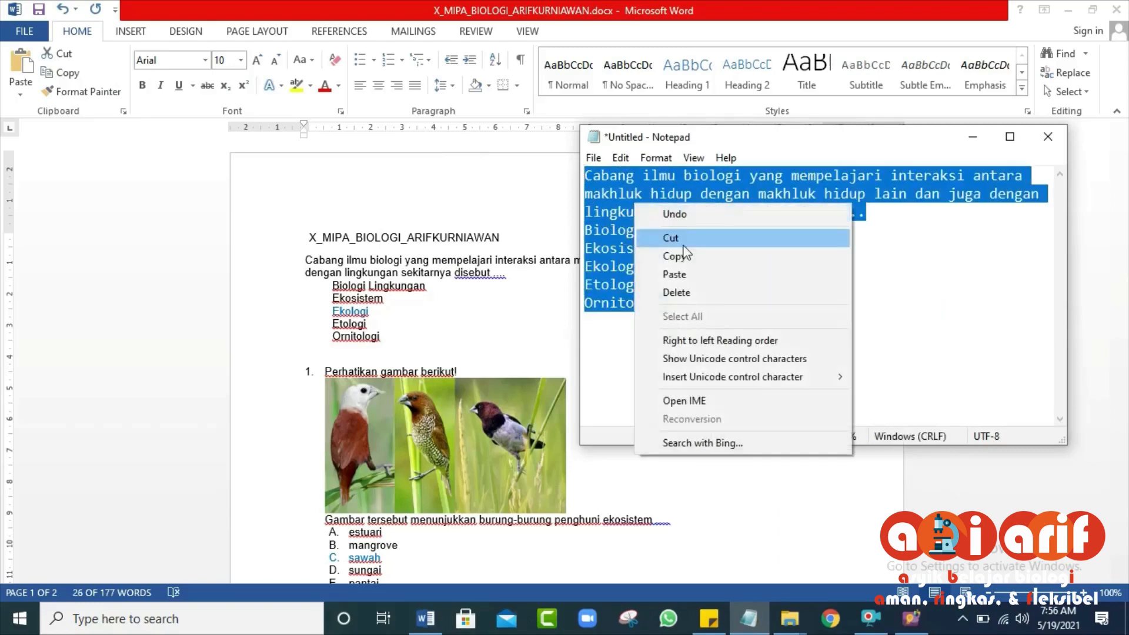
pyautogui.click(670, 236)
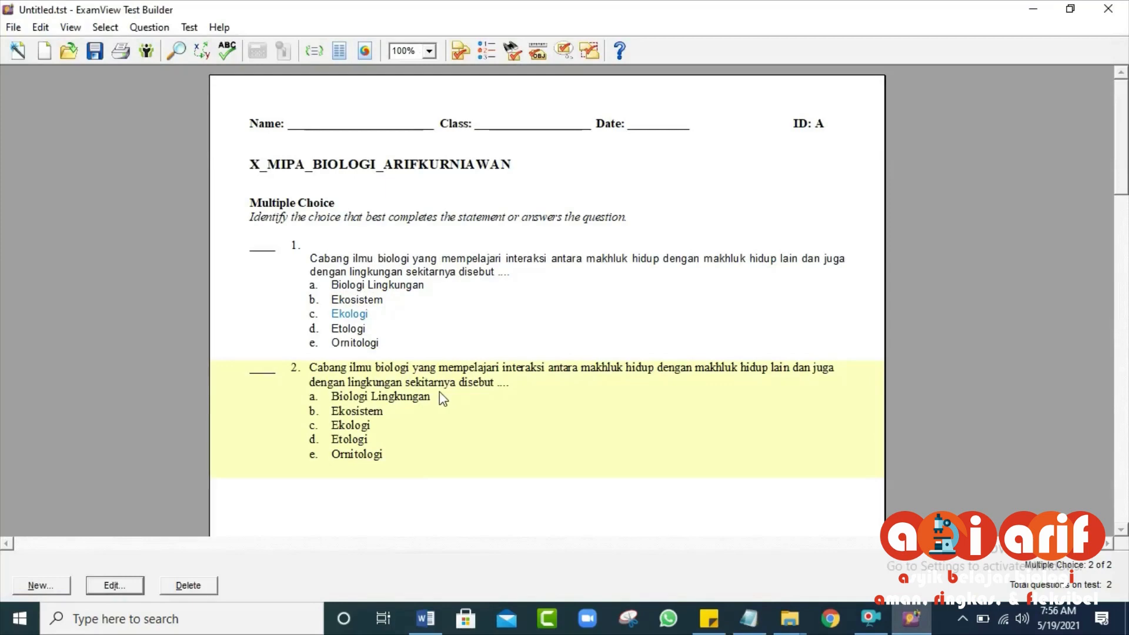
# - Restore question 1's numbering in Word, bring up Notepad, and go back to the ExamView test
pyautogui.click(425, 618)
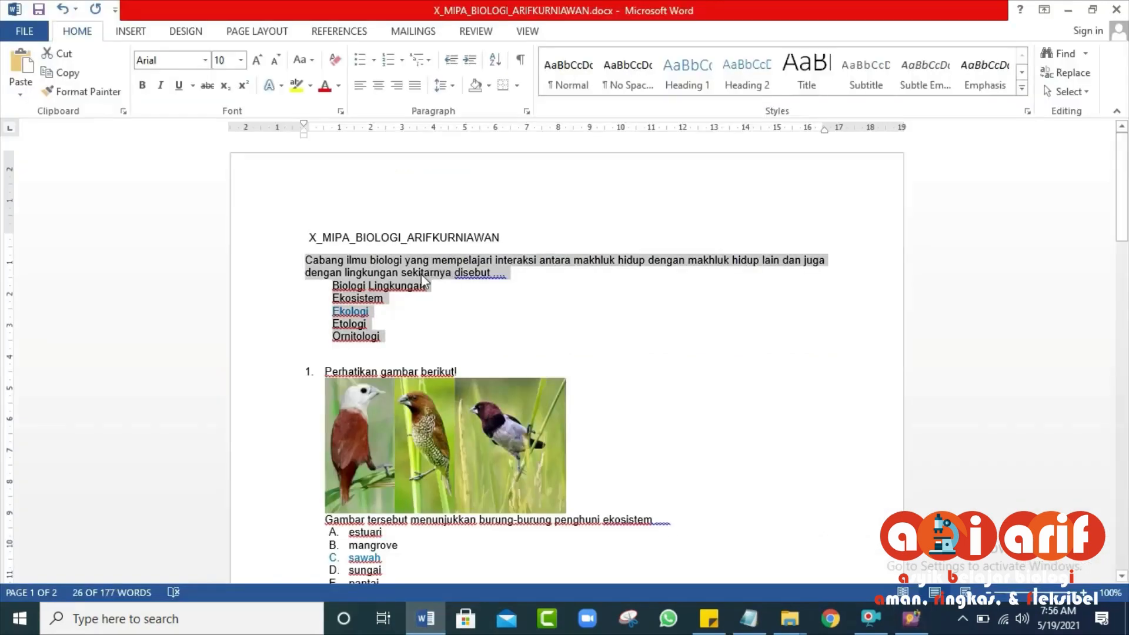
pyautogui.click(62, 9)
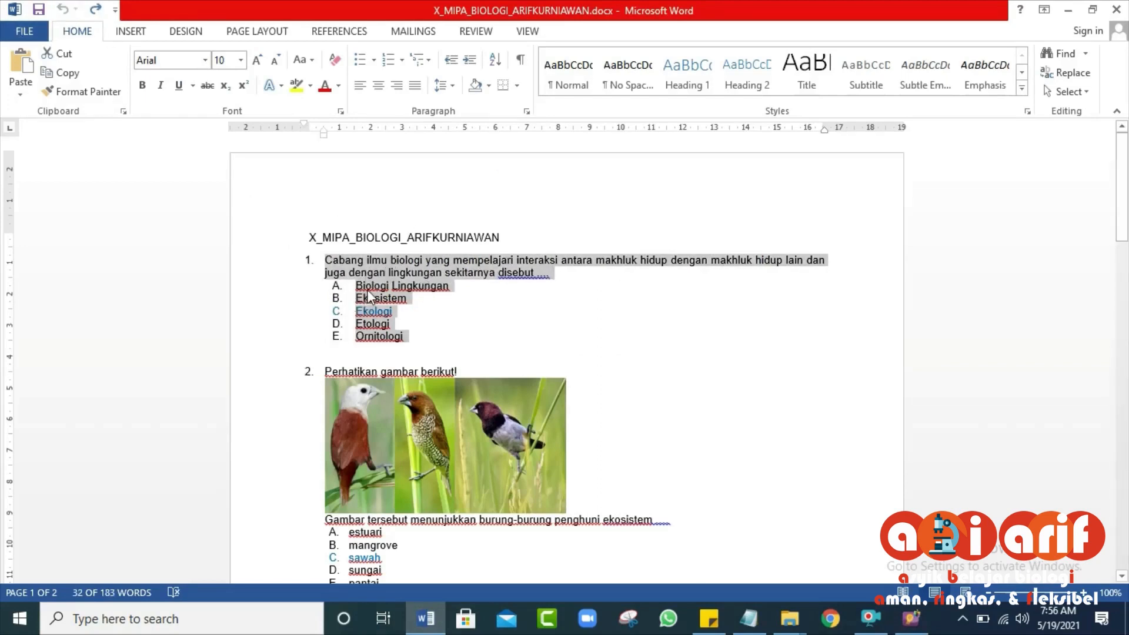
pyautogui.click(750, 618)
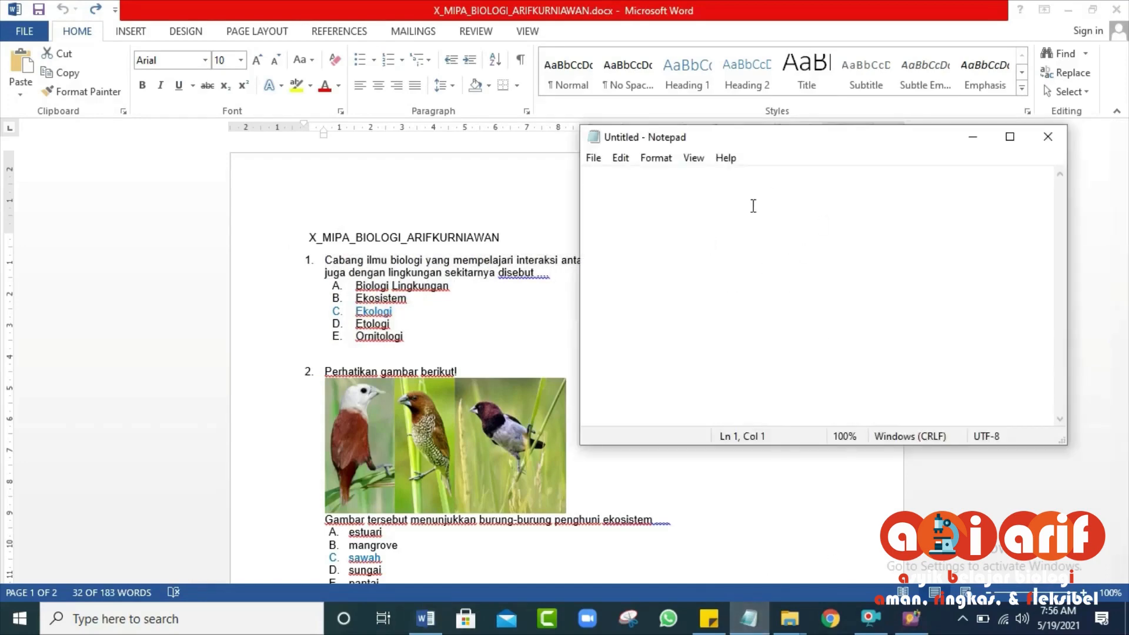
pyautogui.click(912, 619)
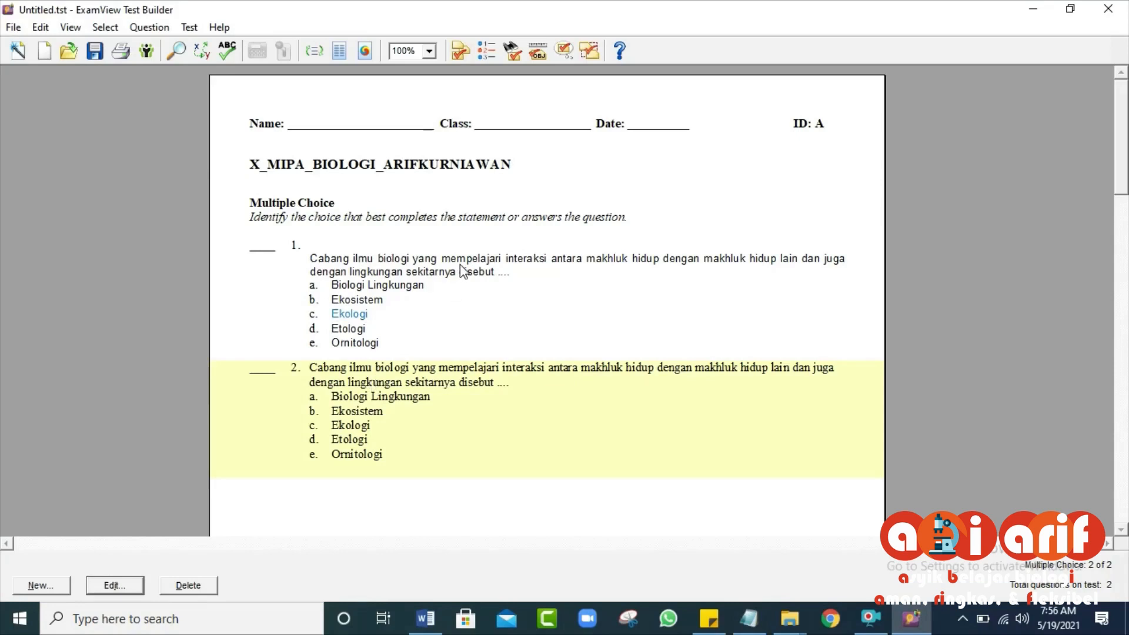
# - Delete question 1 from the test and confirm its permanent removal
pyautogui.click(500, 294)
pyautogui.rightClick(500, 294)
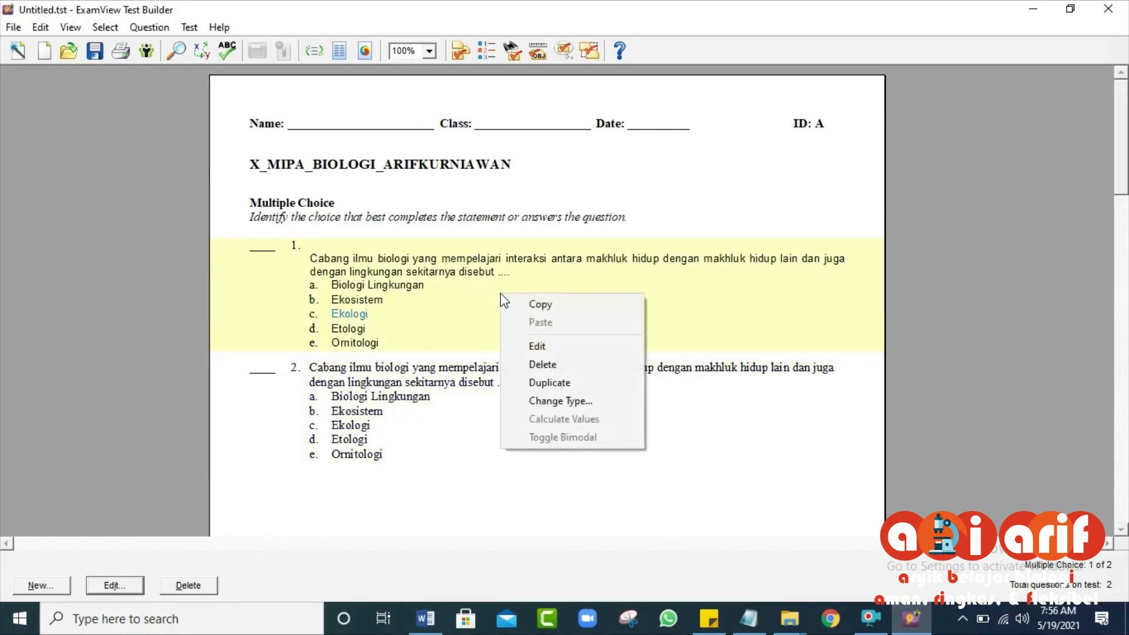
pyautogui.click(542, 361)
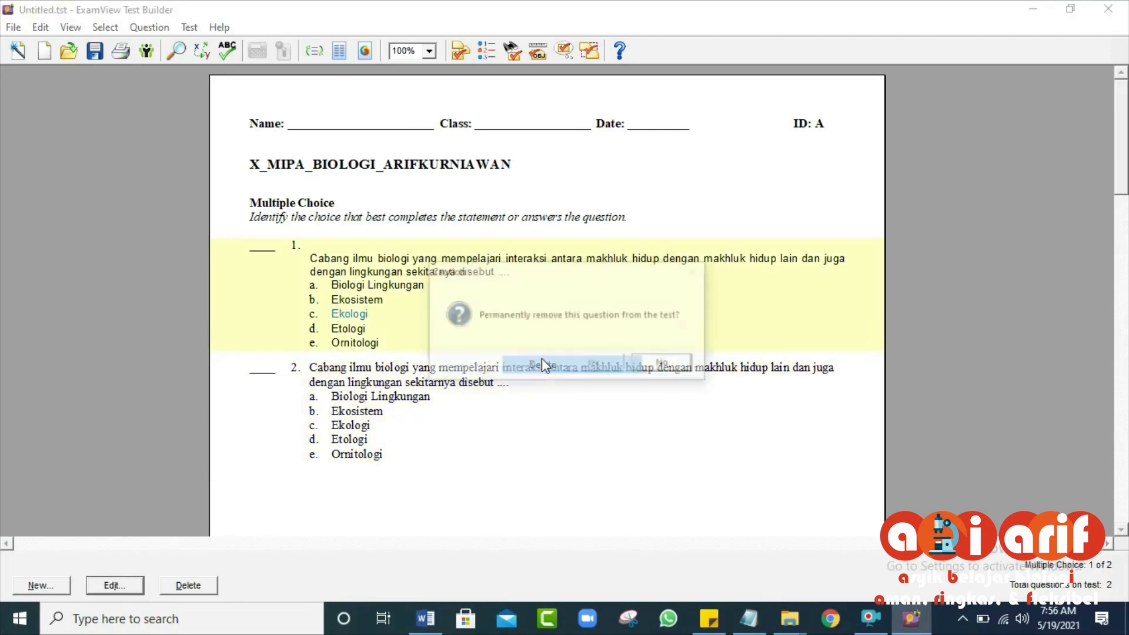
pyautogui.click(594, 364)
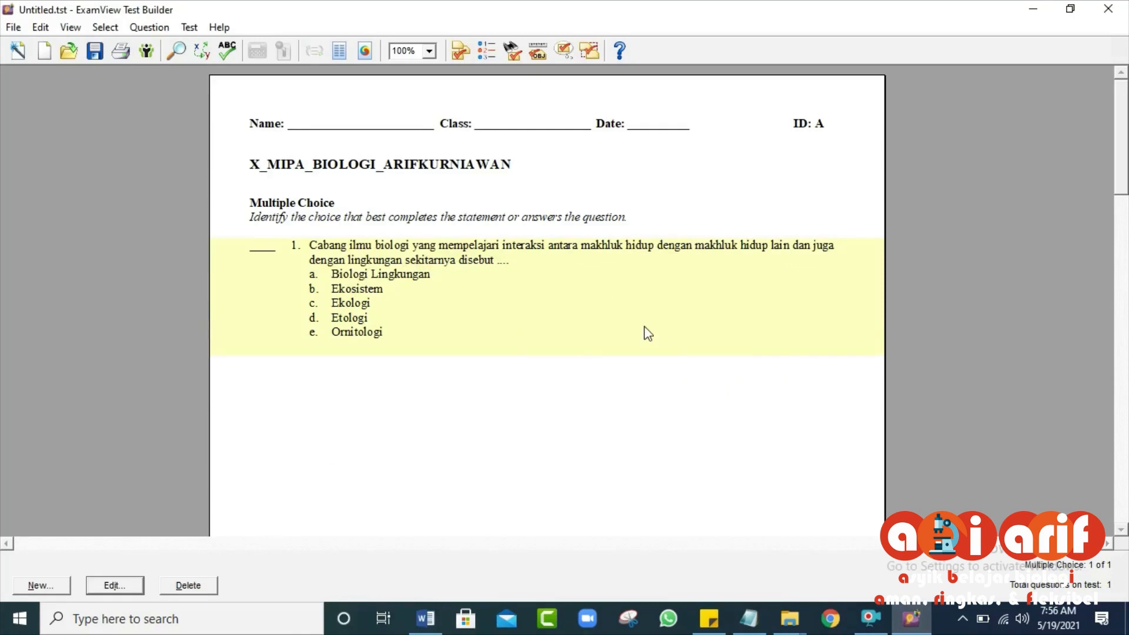
# - In Word, strip the numbering from the bird ecosystem question and its options and copy it
pyautogui.click(425, 619)
pyautogui.scroll(-1, 496, 412)
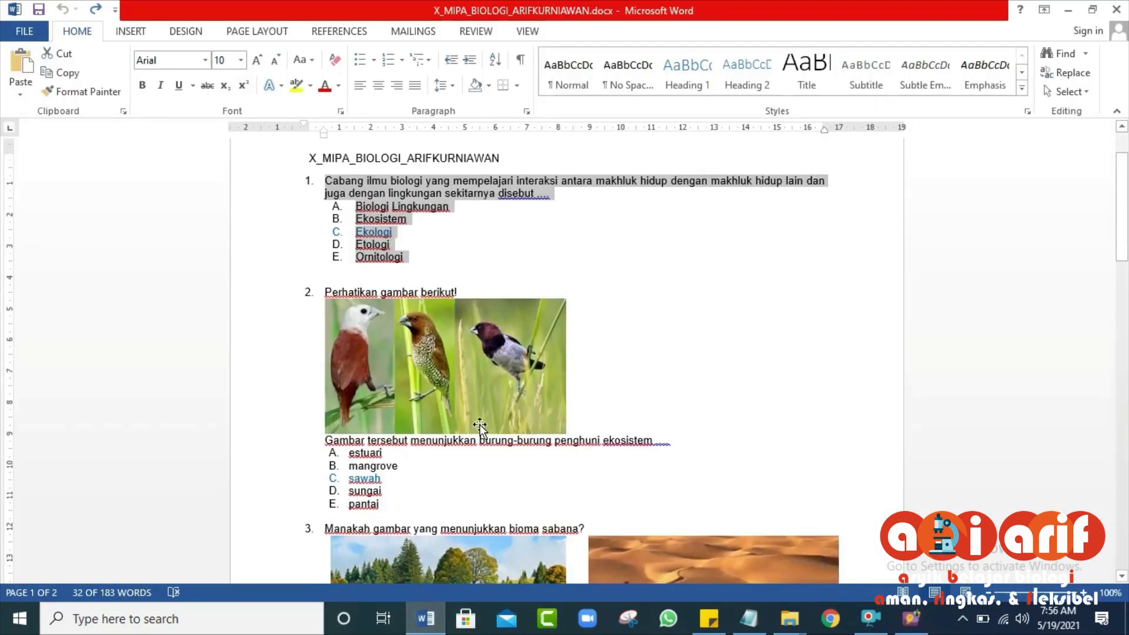
pyautogui.scroll(-1, 516, 432)
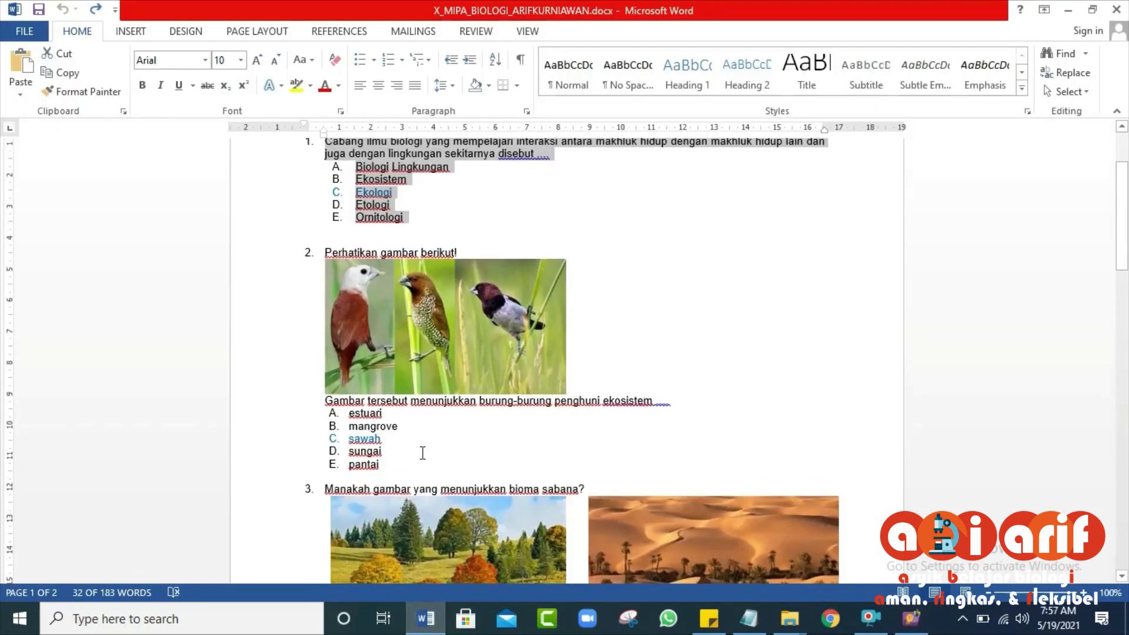
pyautogui.moveTo(390, 467)
pyautogui.mouseDown()
pyautogui.moveTo(363, 378)
pyautogui.moveTo(380, 466)
pyautogui.mouseUp()
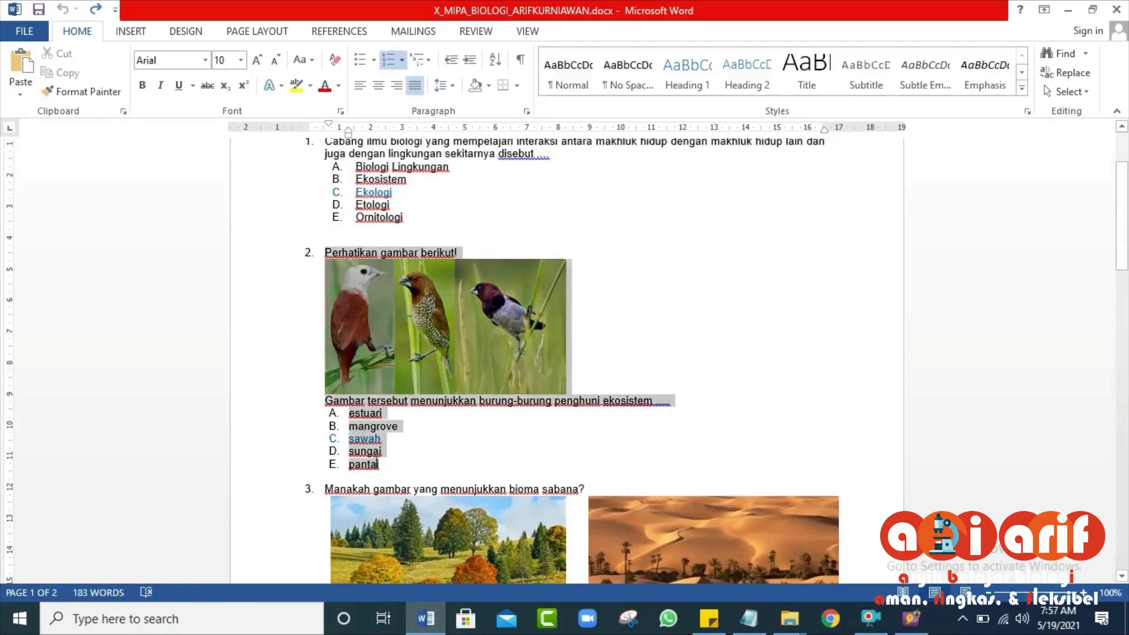
pyautogui.click(412, 55)
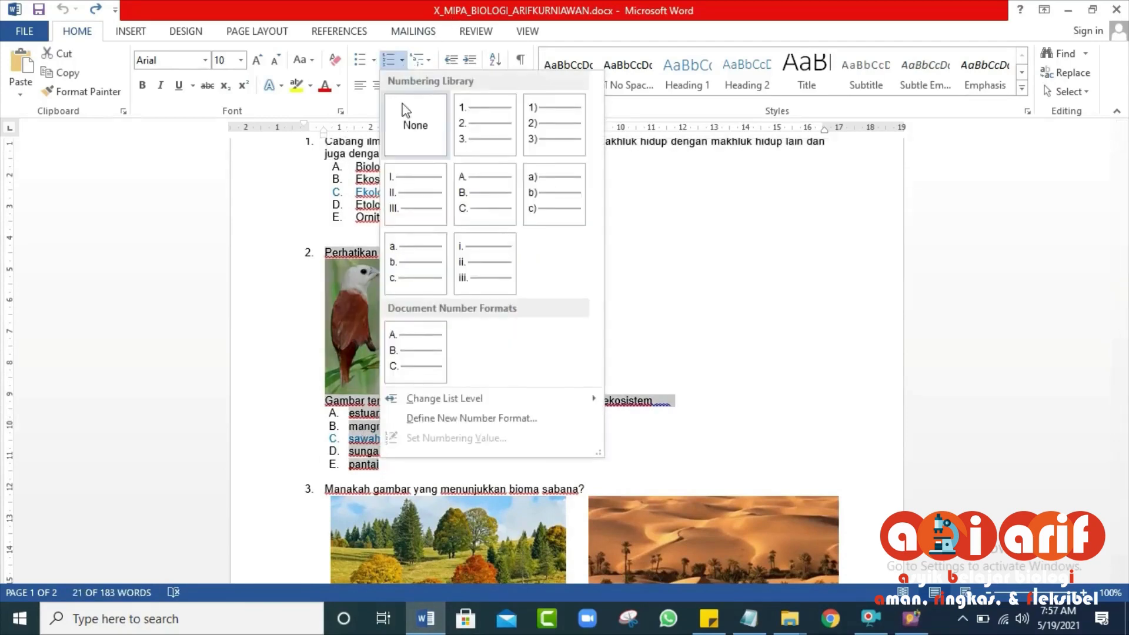
pyautogui.click(407, 112)
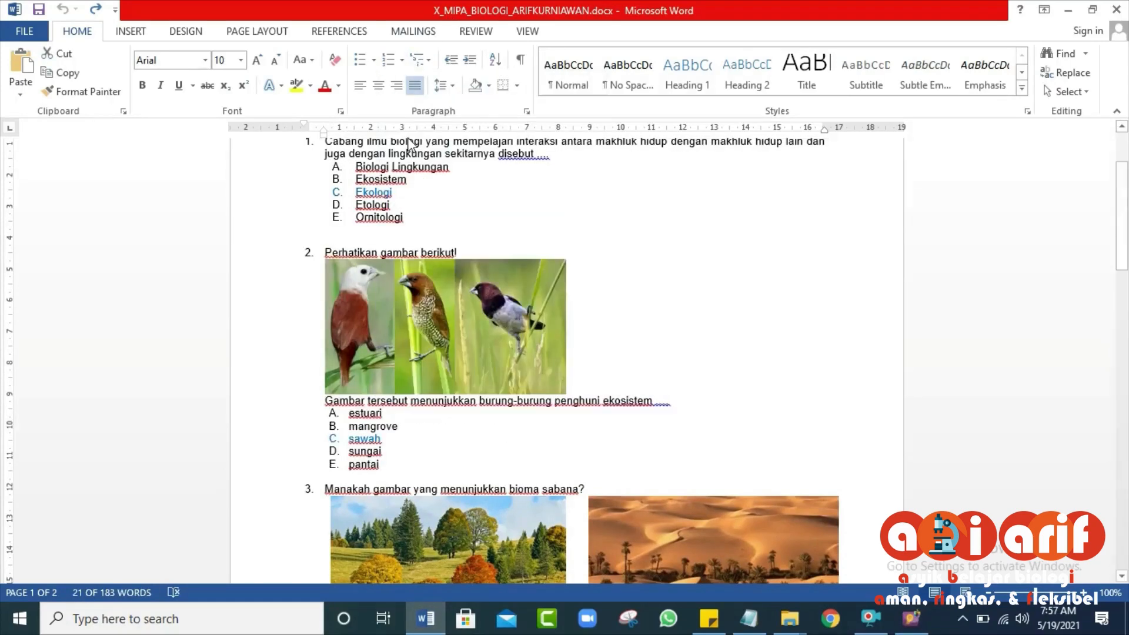
pyautogui.click(69, 74)
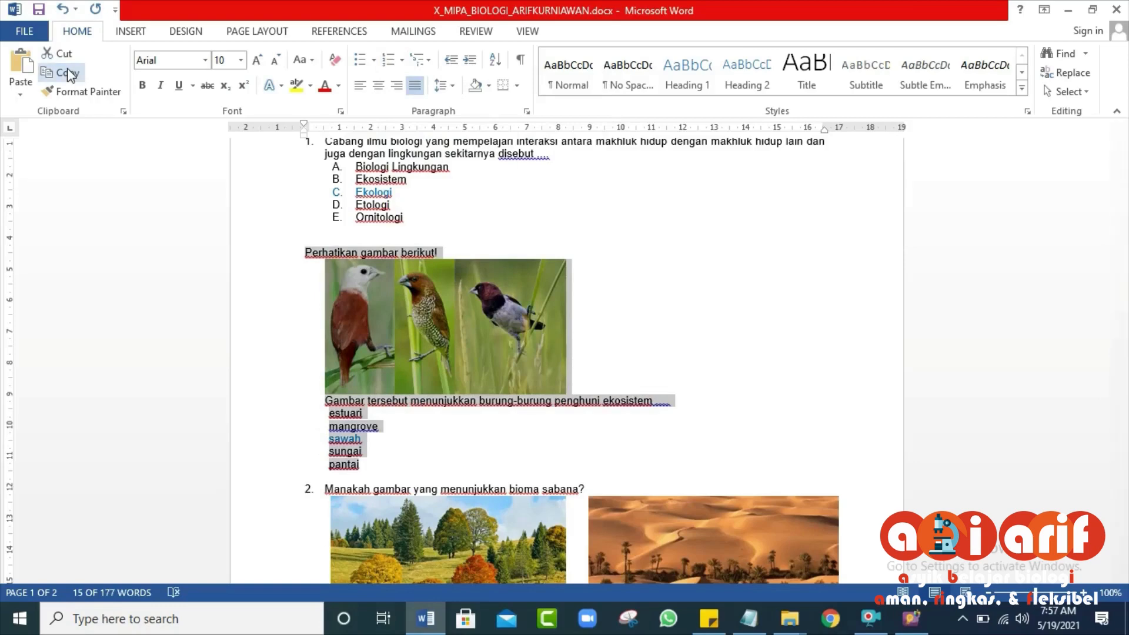
# - Paste the bird question into Notepad as plain text and restore its numbering in Word
pyautogui.click(749, 618)
pyautogui.rightClick(711, 239)
pyautogui.click(756, 310)
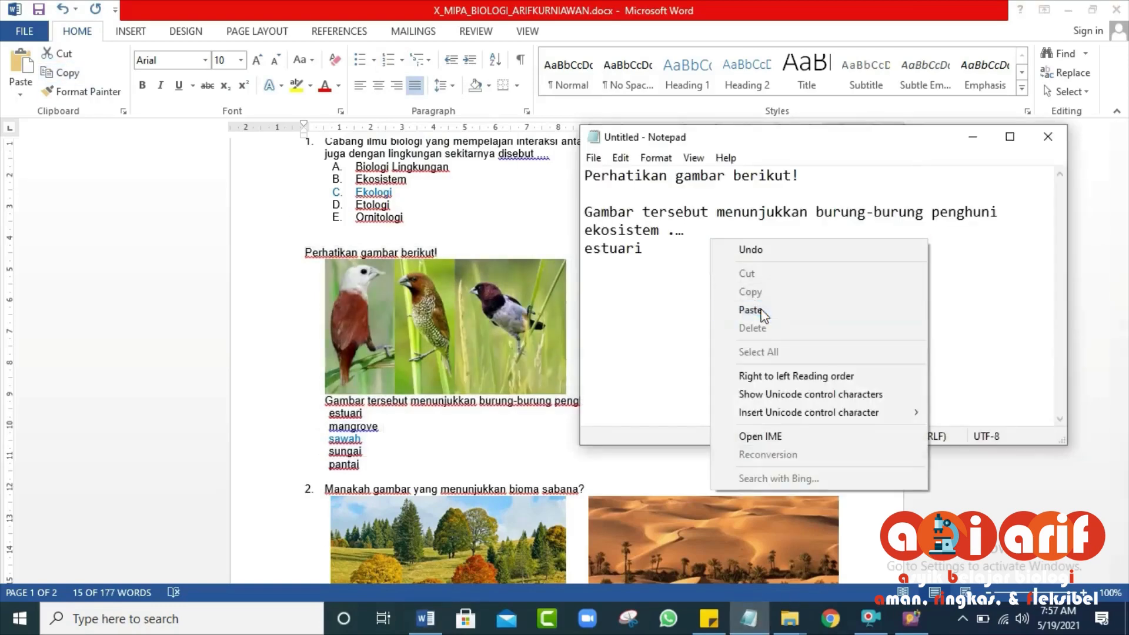
pyautogui.hotkey('alt', 'Tab')
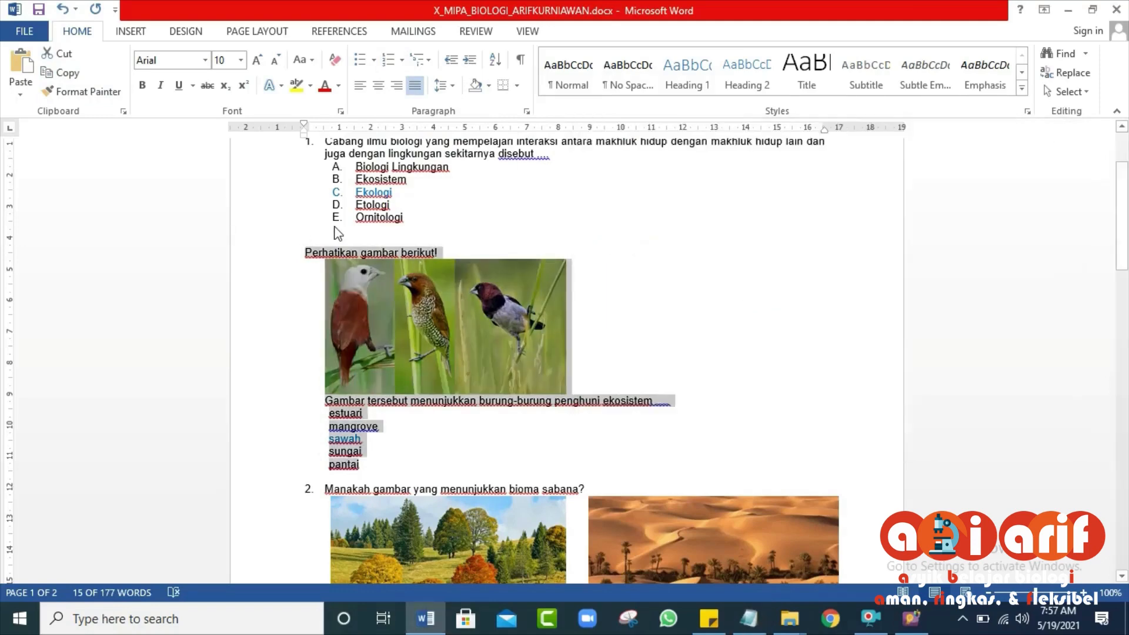
pyautogui.click(410, 249)
pyautogui.click(63, 9)
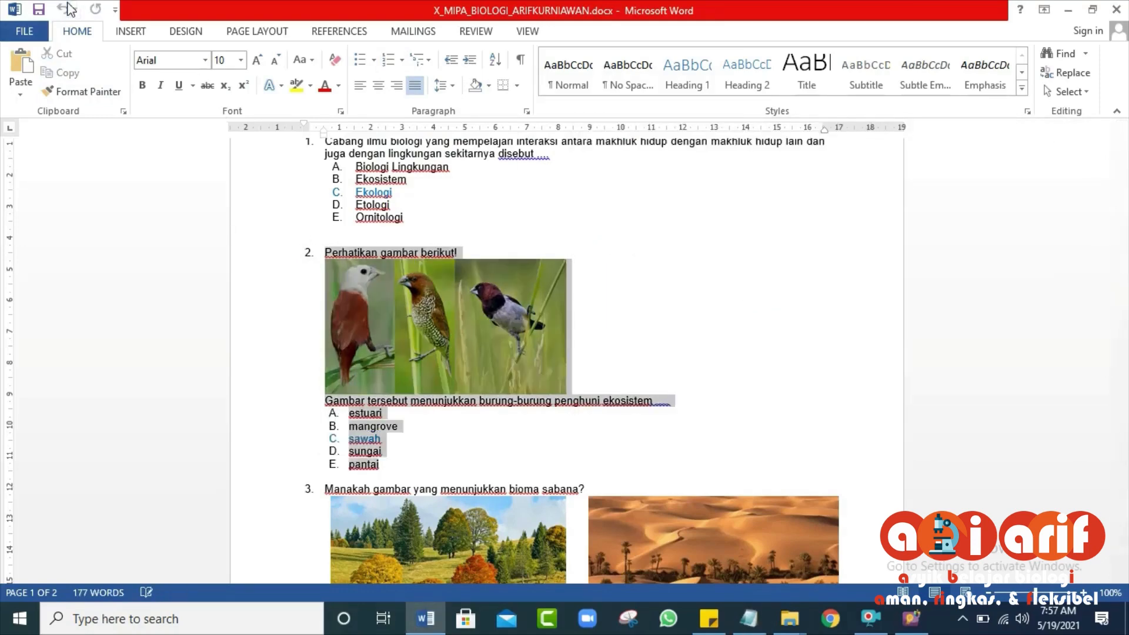
pyautogui.click(627, 292)
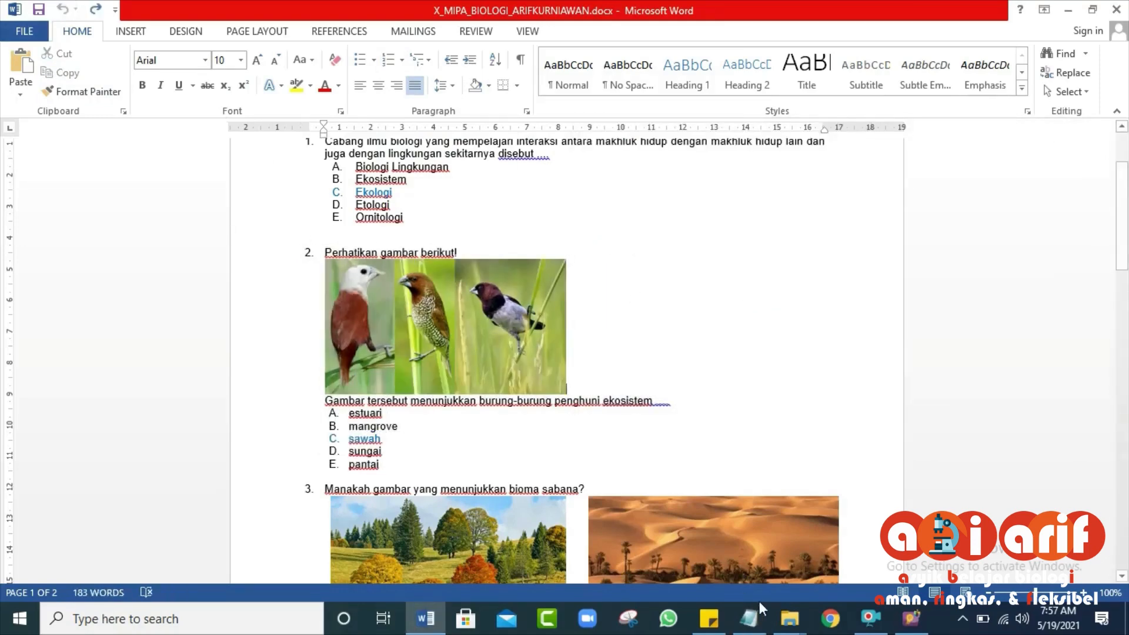
# - Cut all the plain bird question text from Notepad and return to ExamView
pyautogui.click(767, 627)
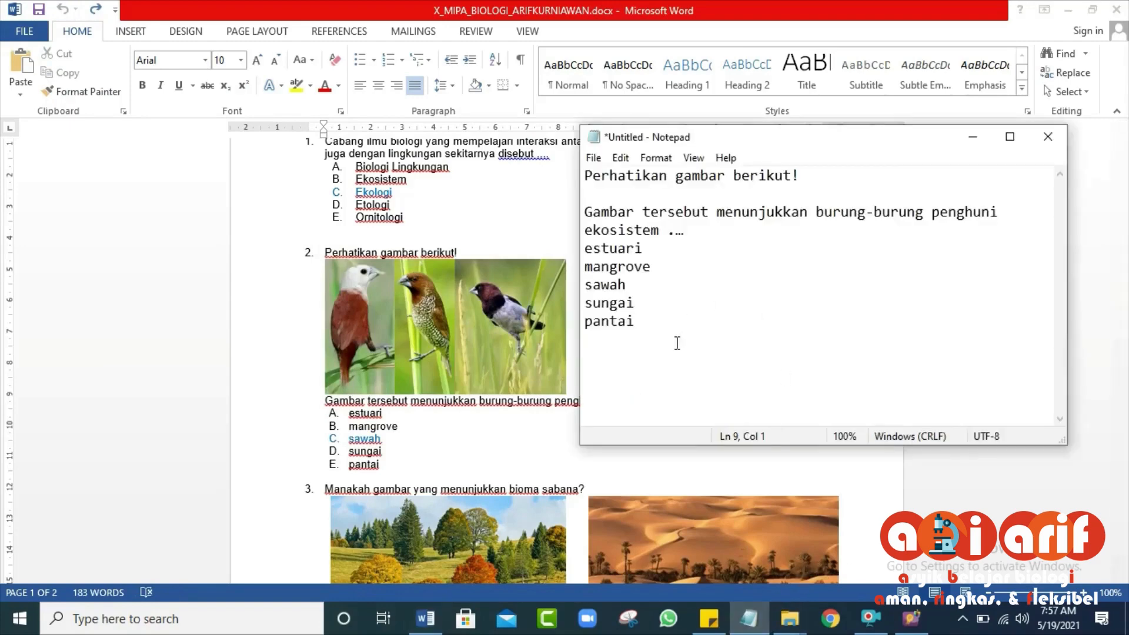
pyautogui.moveTo(675, 343); pyautogui.dragTo(558, 172)
pyautogui.hotkey('ctrl', 'x')
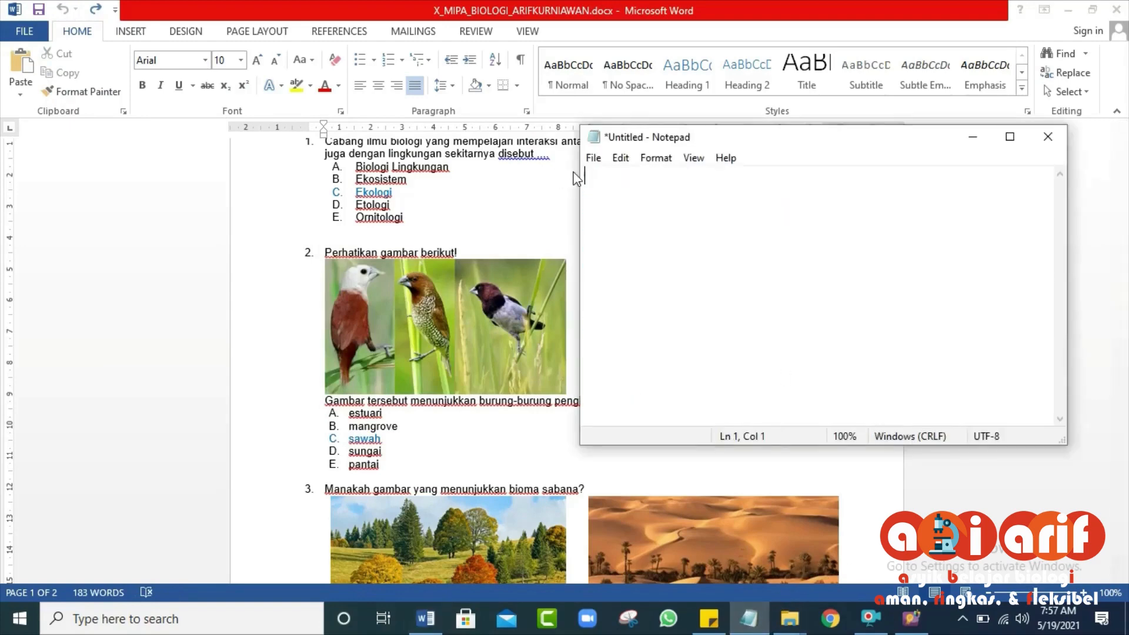
pyautogui.click(921, 620)
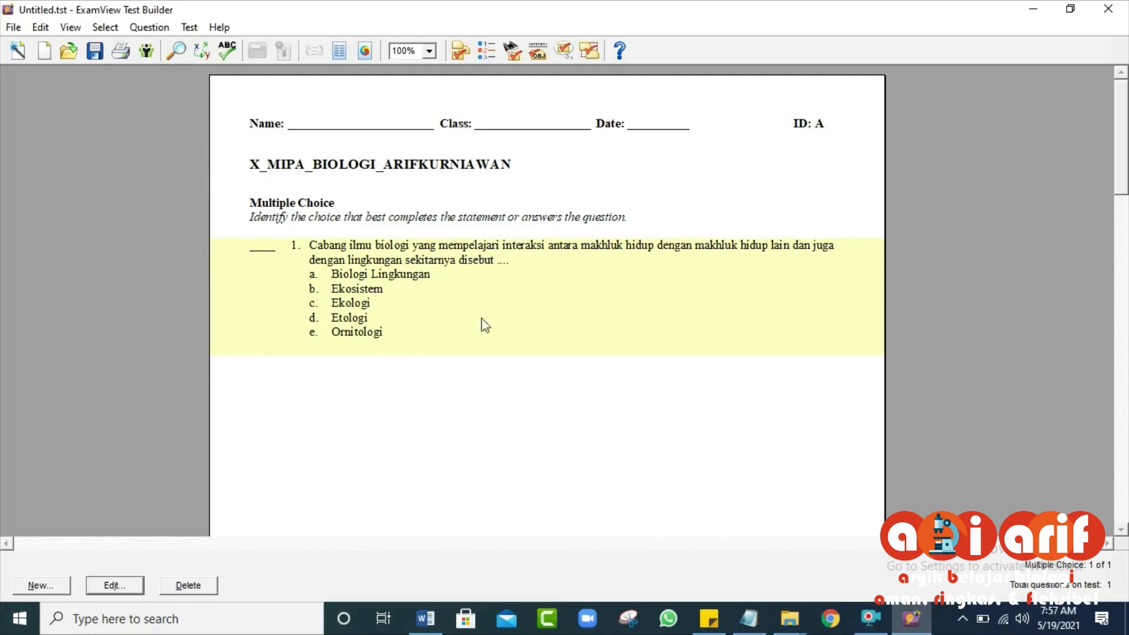
# - Create a new multiple-choice question with the pasted bird text, five choices in one column
pyautogui.click(32, 587)
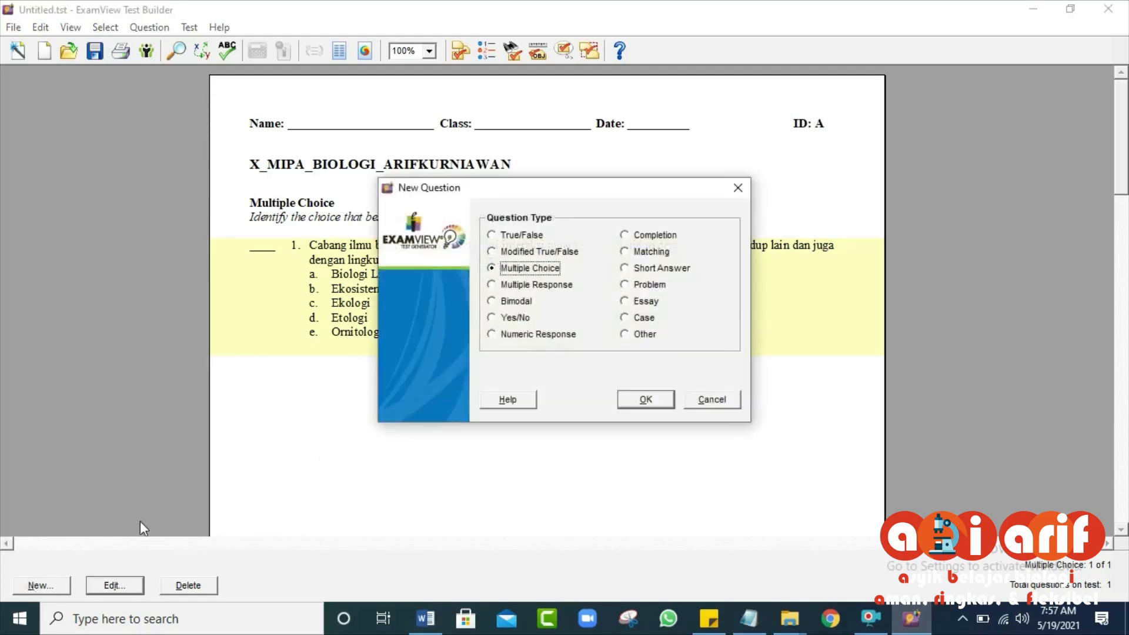
pyautogui.click(643, 399)
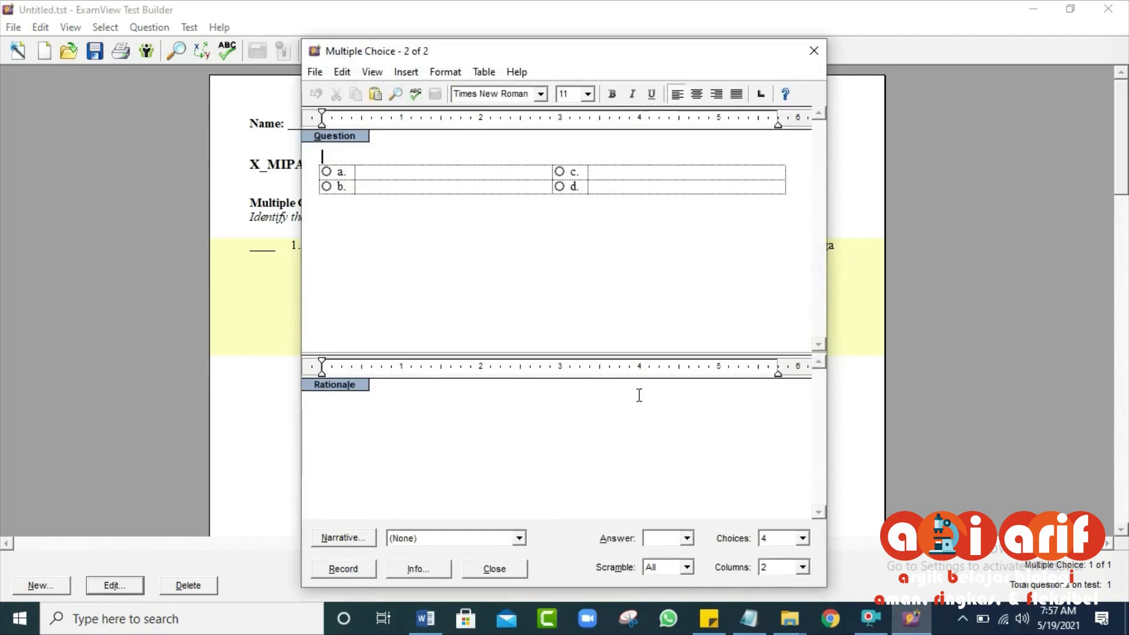
pyautogui.hotkey('ctrl', 'v')
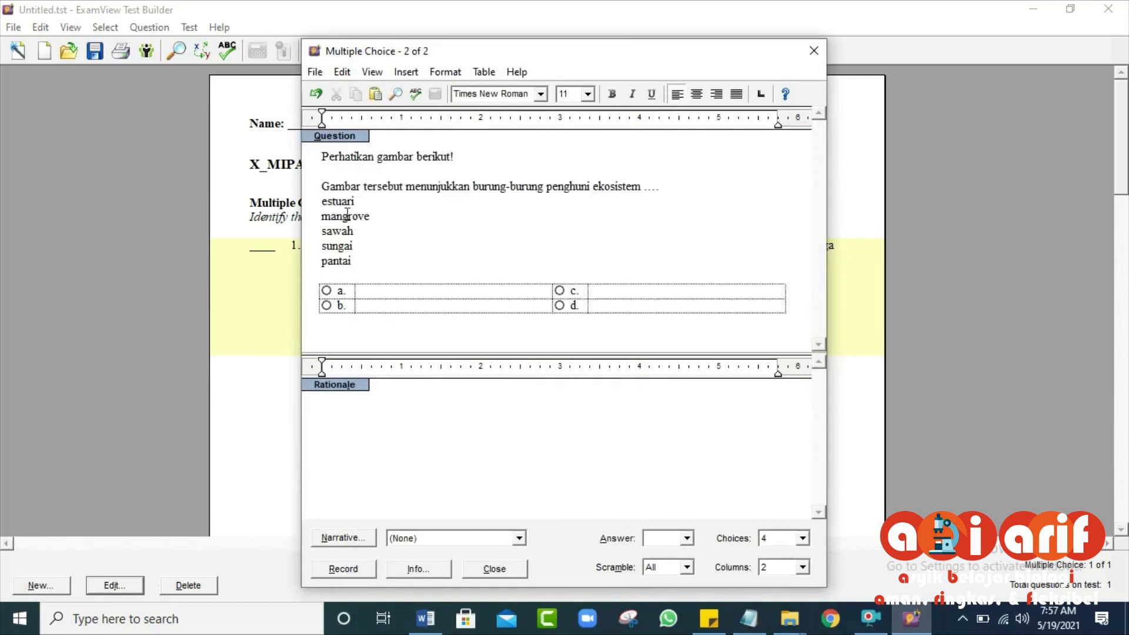
pyautogui.click(803, 538)
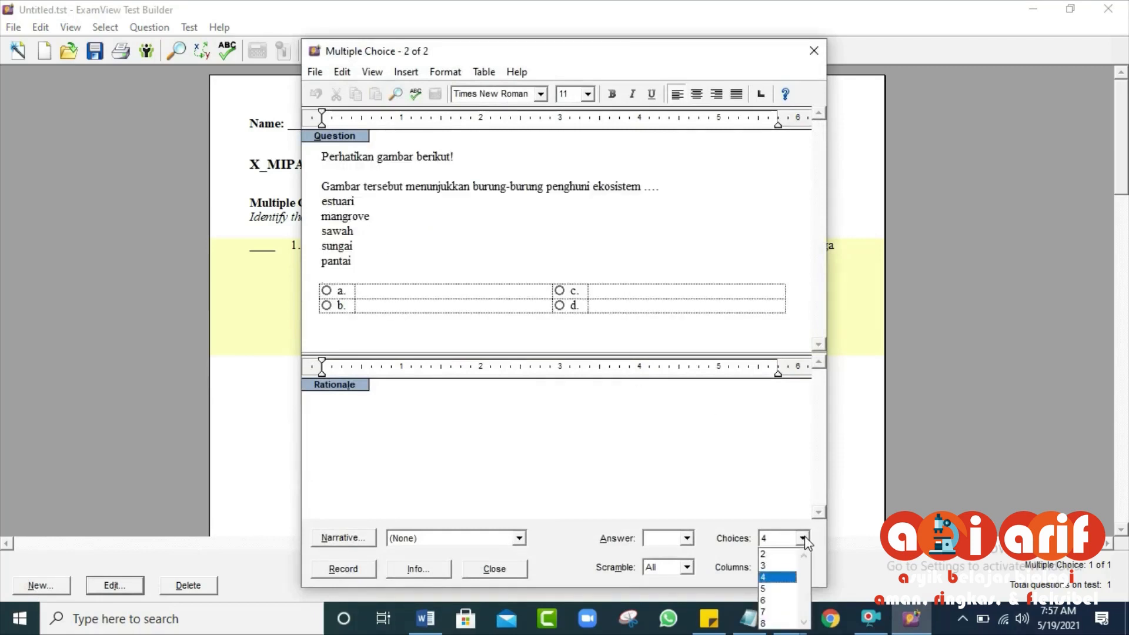
pyautogui.click(776, 588)
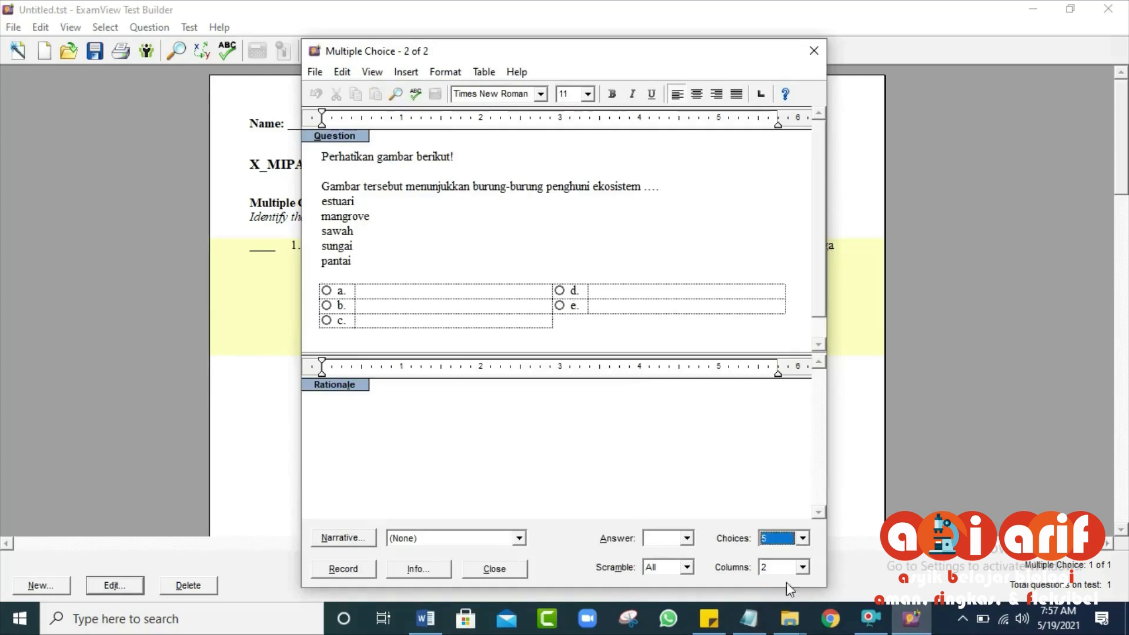
pyautogui.click(802, 568)
pyautogui.click(780, 509)
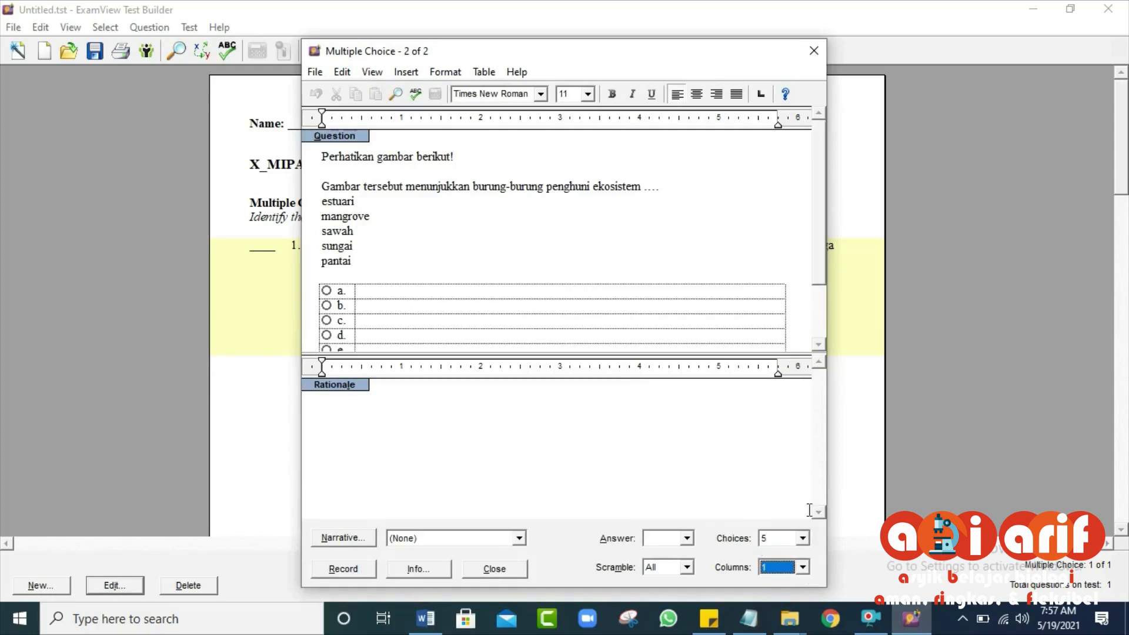
# - Cut the word estuari out of the question text to use as answer a
pyautogui.click(343, 206)
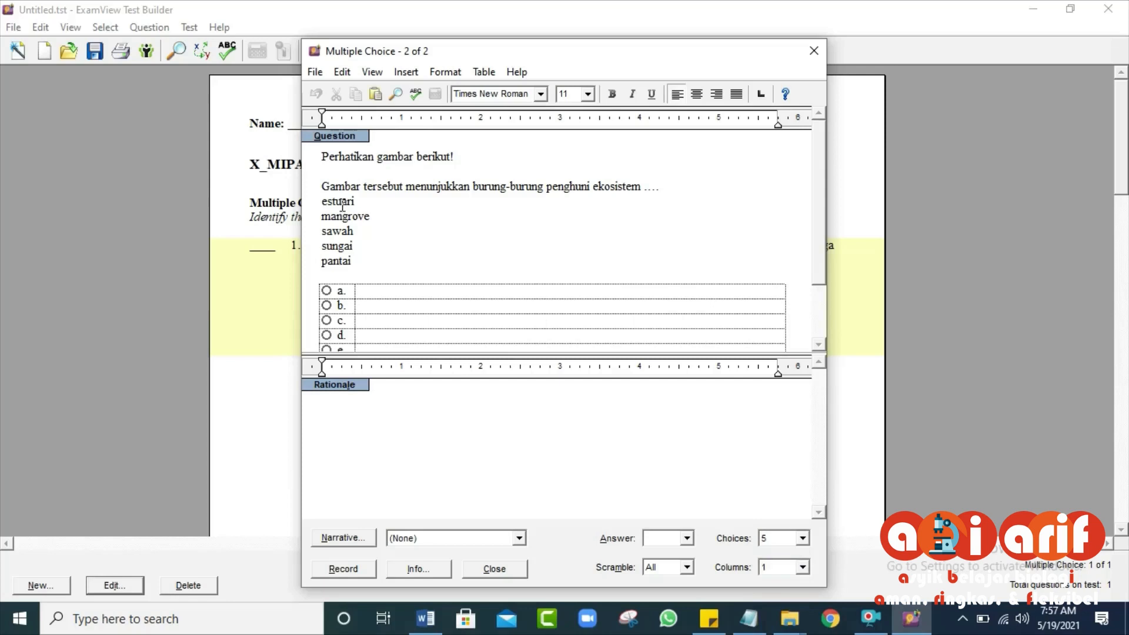
pyautogui.doubleClick(342, 206)
pyautogui.hotkey('ctrl', 'x')
pyautogui.click(387, 292)
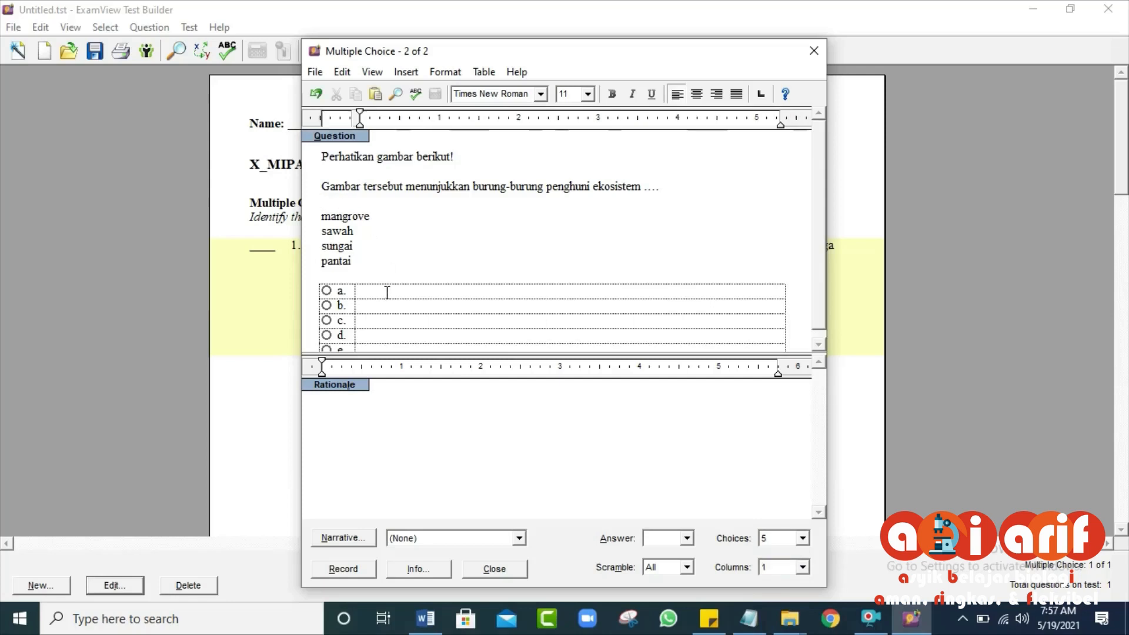
# - Put estuari into choice a, and move mangrove and sawah from the question text into choices b and c
pyautogui.hotkey('ctrl', 'v')
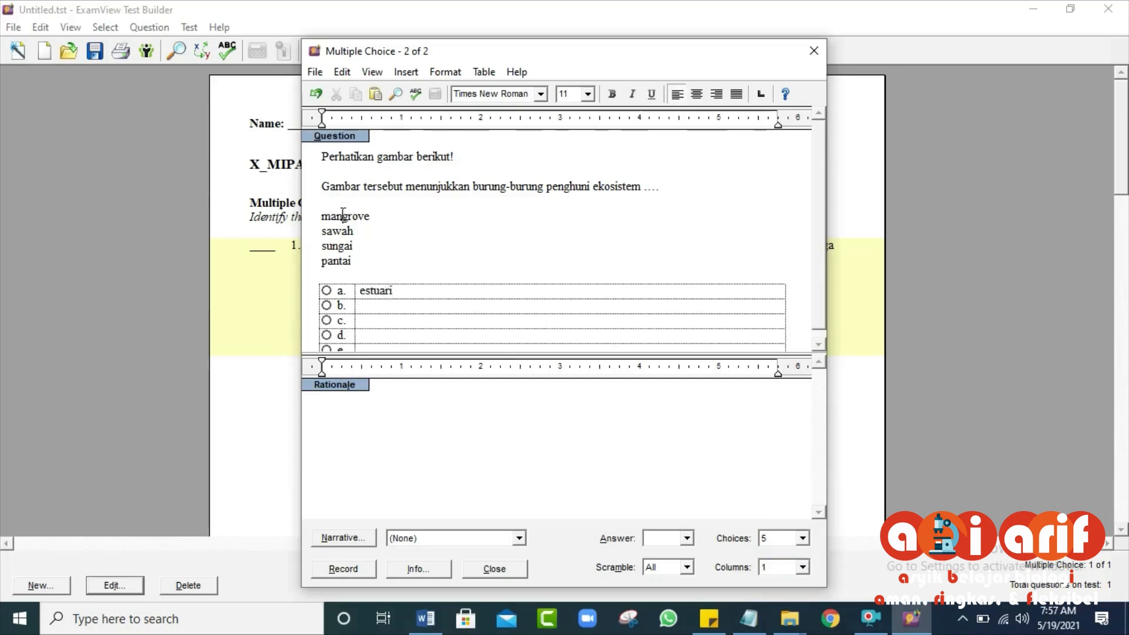
pyautogui.doubleClick(344, 215)
pyautogui.hotkey('ctrl', 'x')
pyautogui.click(386, 307)
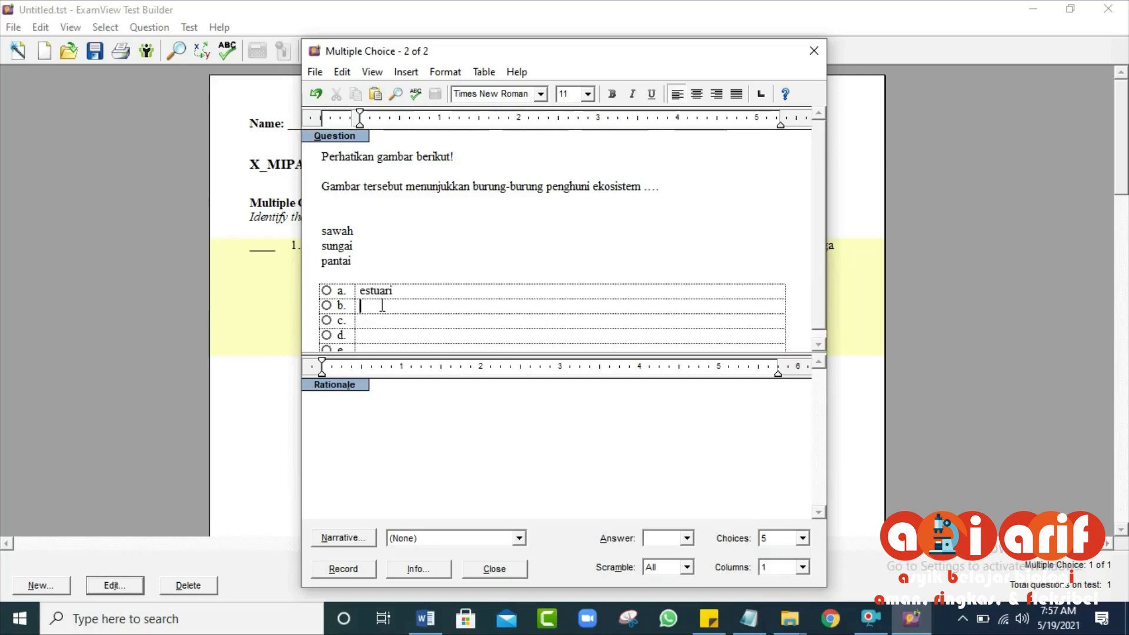
pyautogui.hotkey('ctrl', 'v')
pyautogui.doubleClick(343, 233)
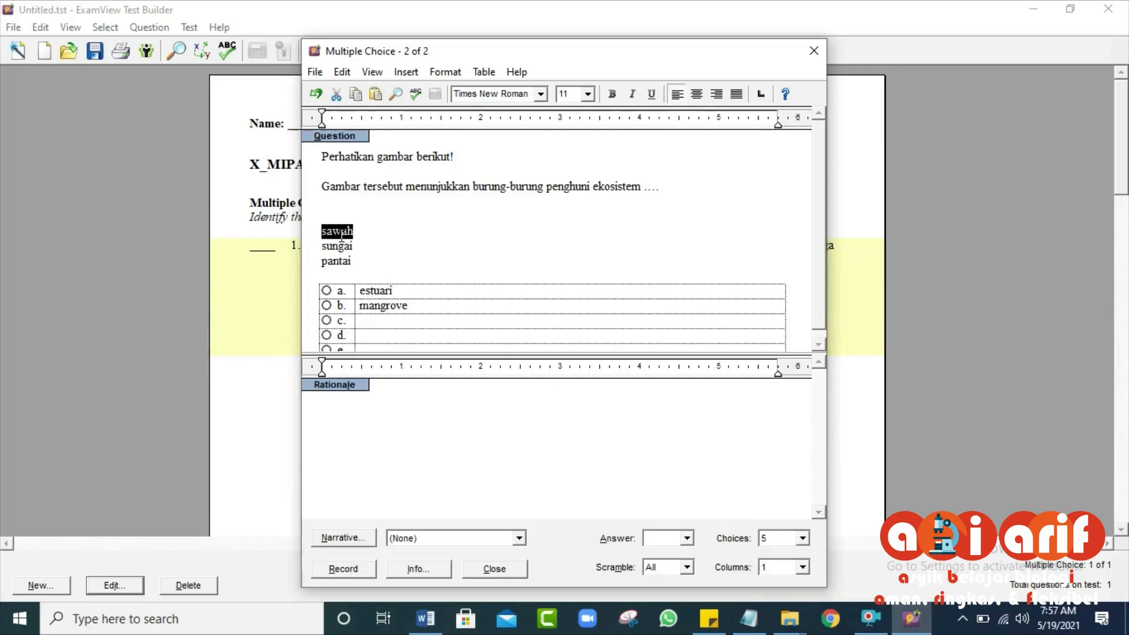
pyautogui.hotkey('ctrl', 'x')
pyautogui.click(387, 320)
pyautogui.hotkey('ctrl', 'v')
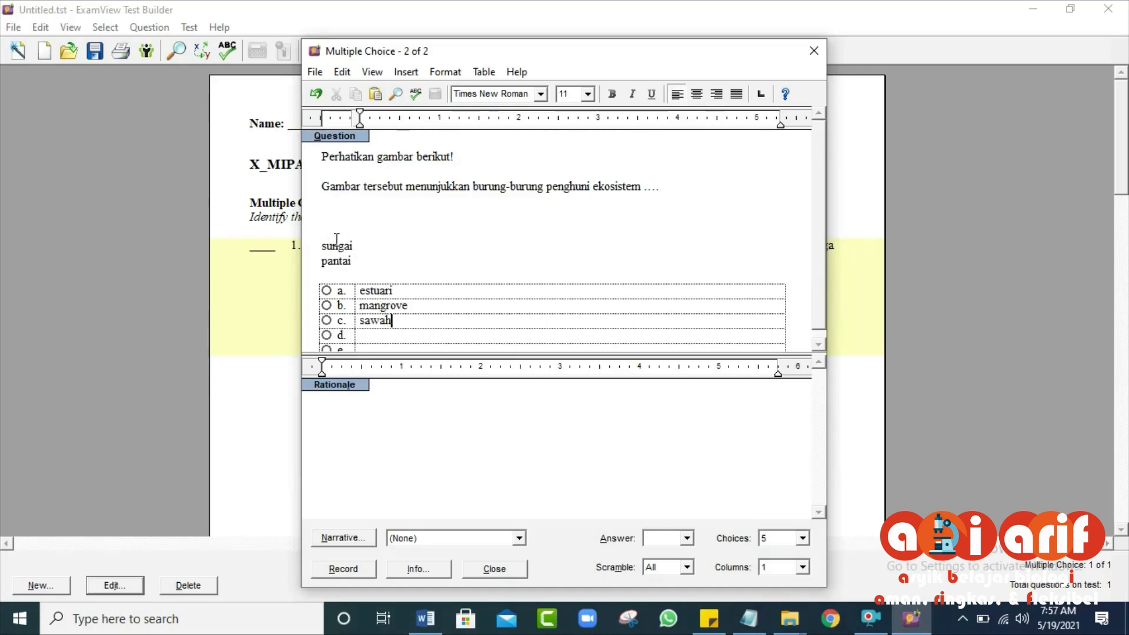
# - Move sungai and pantai into choices d and e, then delete the leftover blank lines
pyautogui.doubleClick(336, 246)
pyautogui.hotkey('ctrl', 'x')
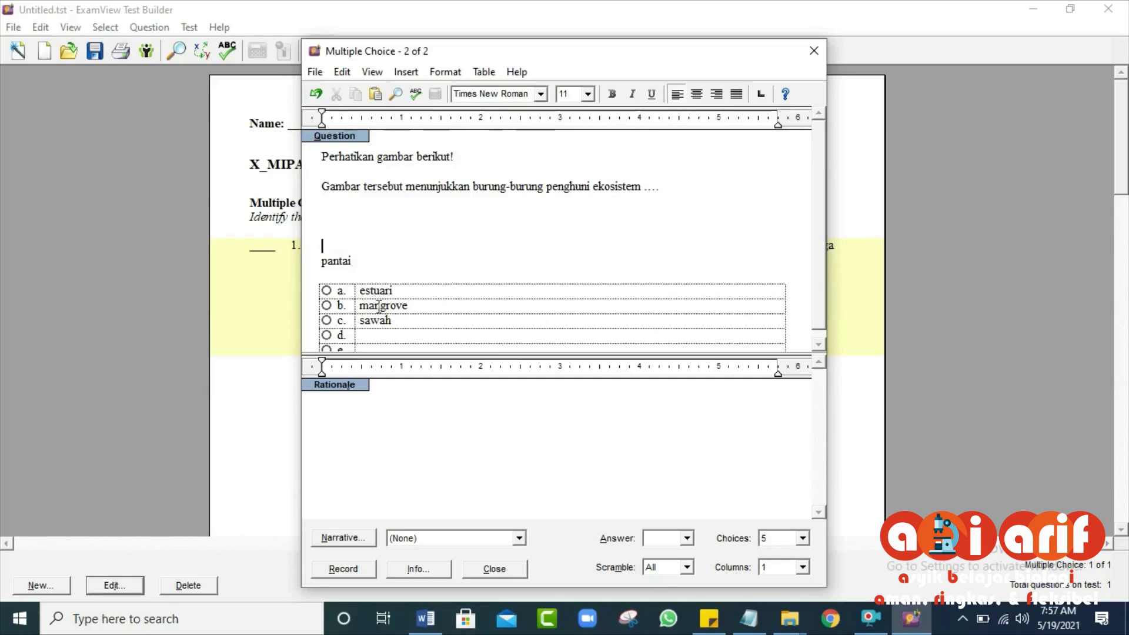
pyautogui.click(391, 334)
pyautogui.hotkey('ctrl', 'v')
pyautogui.doubleClick(348, 262)
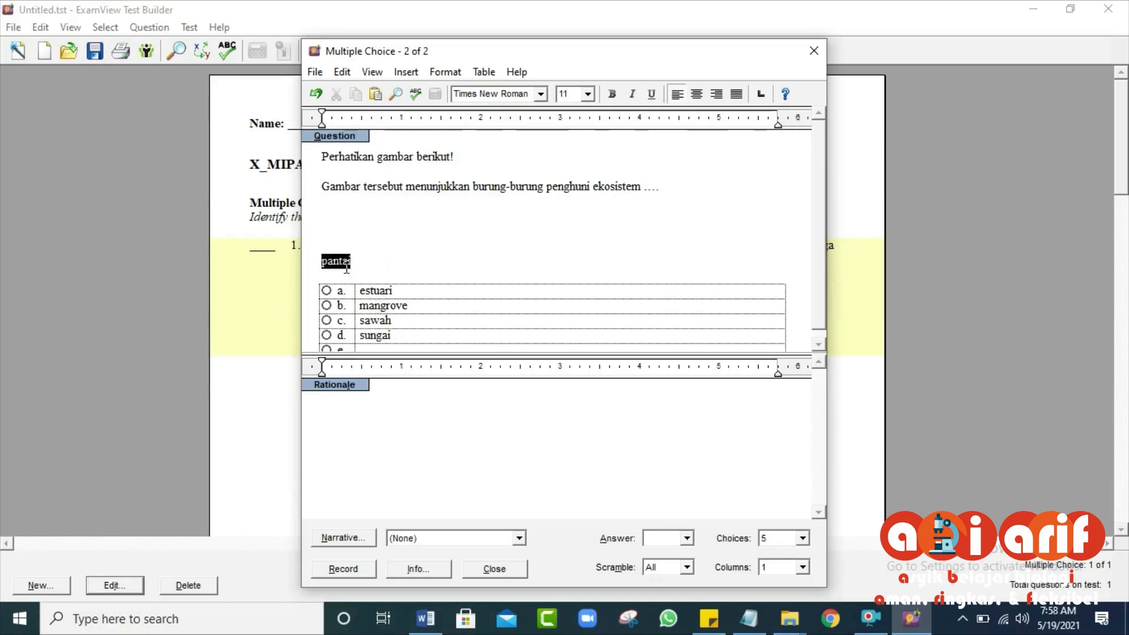
pyautogui.hotkey('ctrl', 'x')
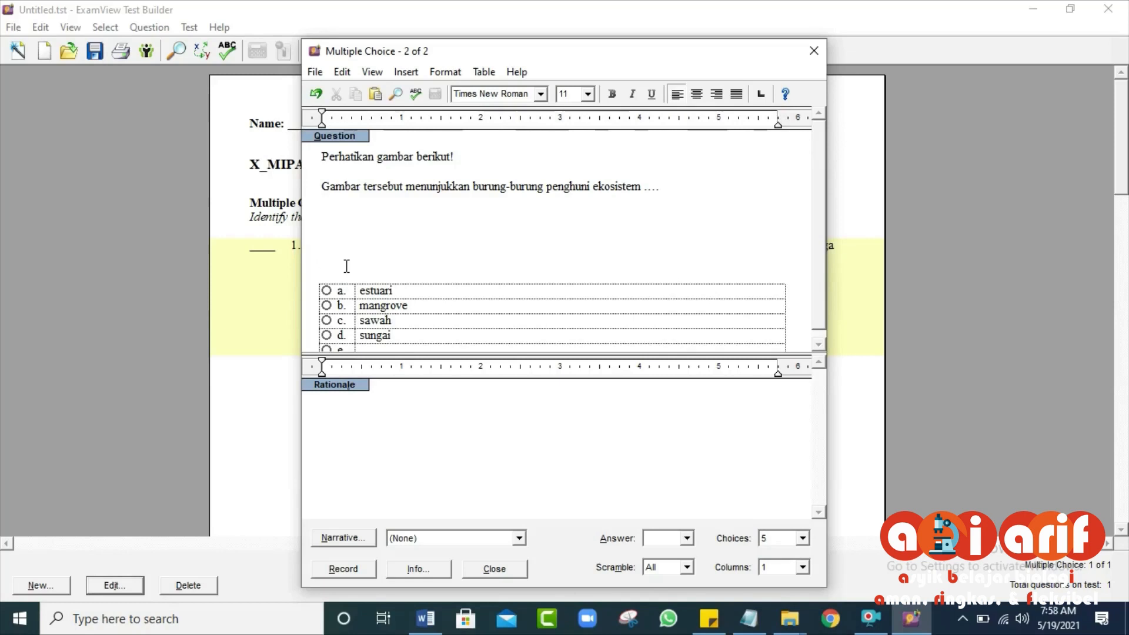
pyautogui.press('BackSpace')
pyautogui.click(387, 337)
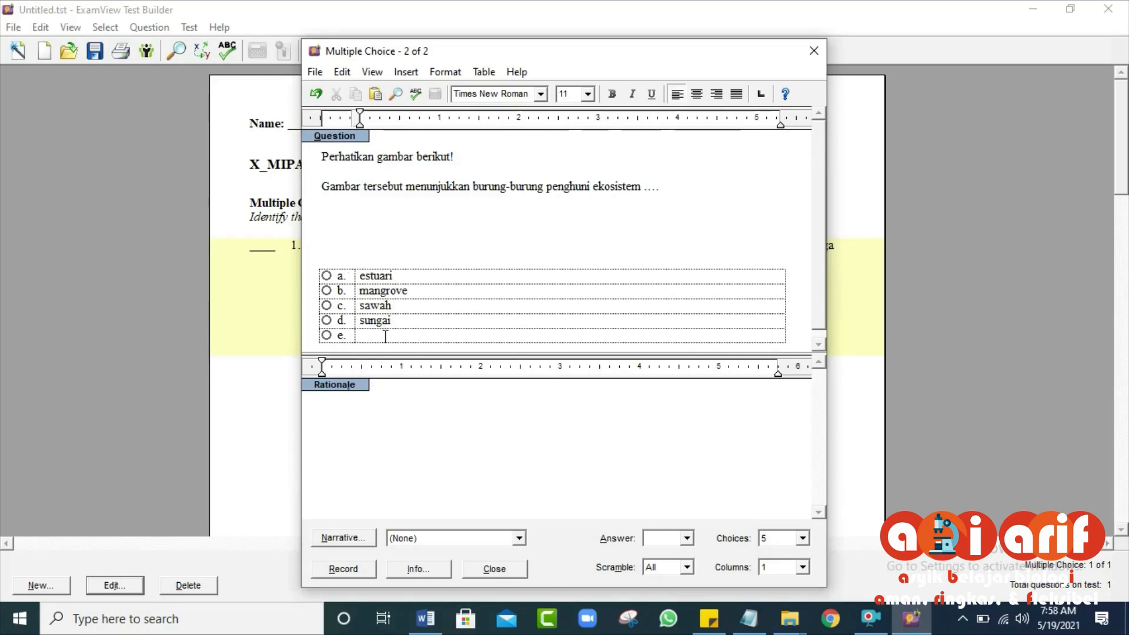
pyautogui.hotkey('ctrl', 'v')
pyautogui.click(357, 268)
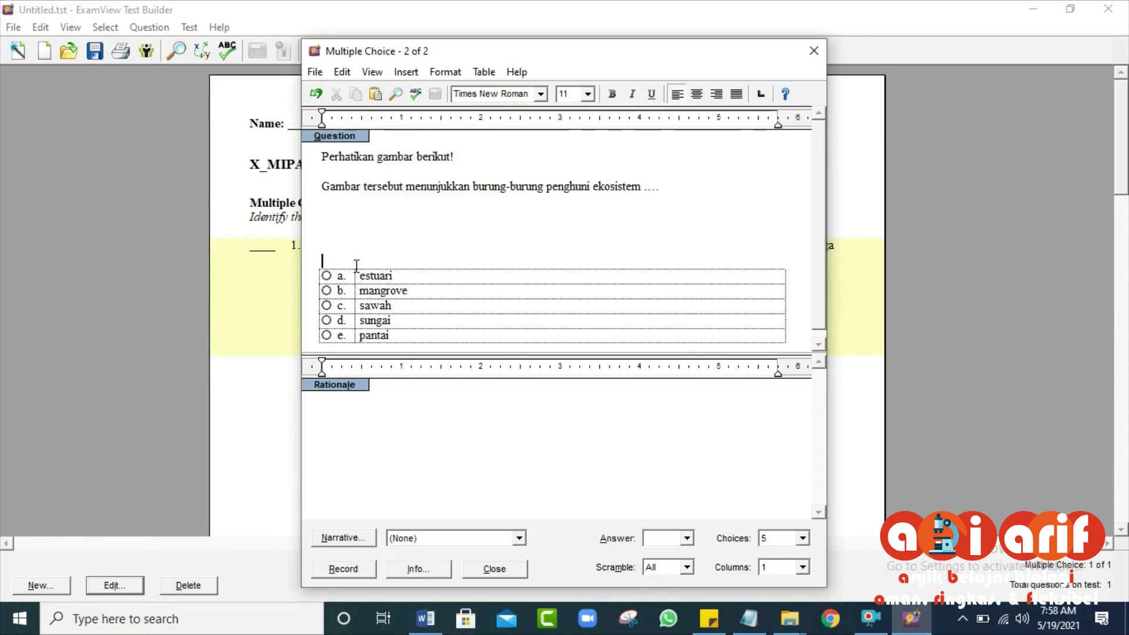
pyautogui.press('BackSpace')
pyautogui.press('BackSpace')
pyautogui.press('BackSpace')
pyautogui.press('BackSpace')
pyautogui.press('BackSpace')
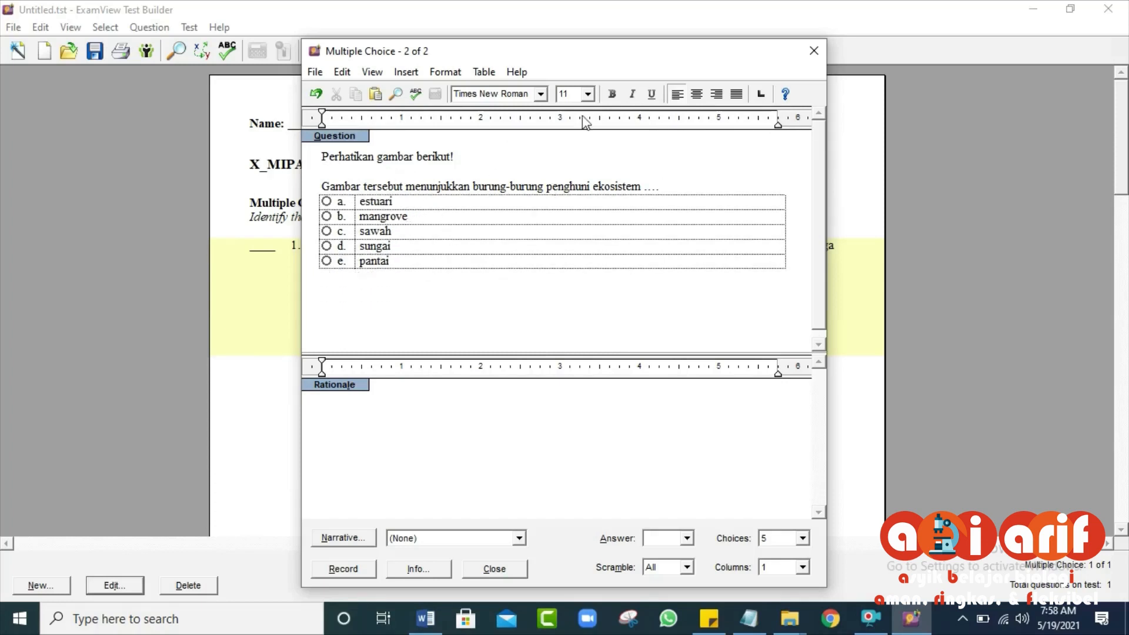
# - Copy question 2's three-bird picture from the Word quiz and return to ExamView
pyautogui.click(437, 615)
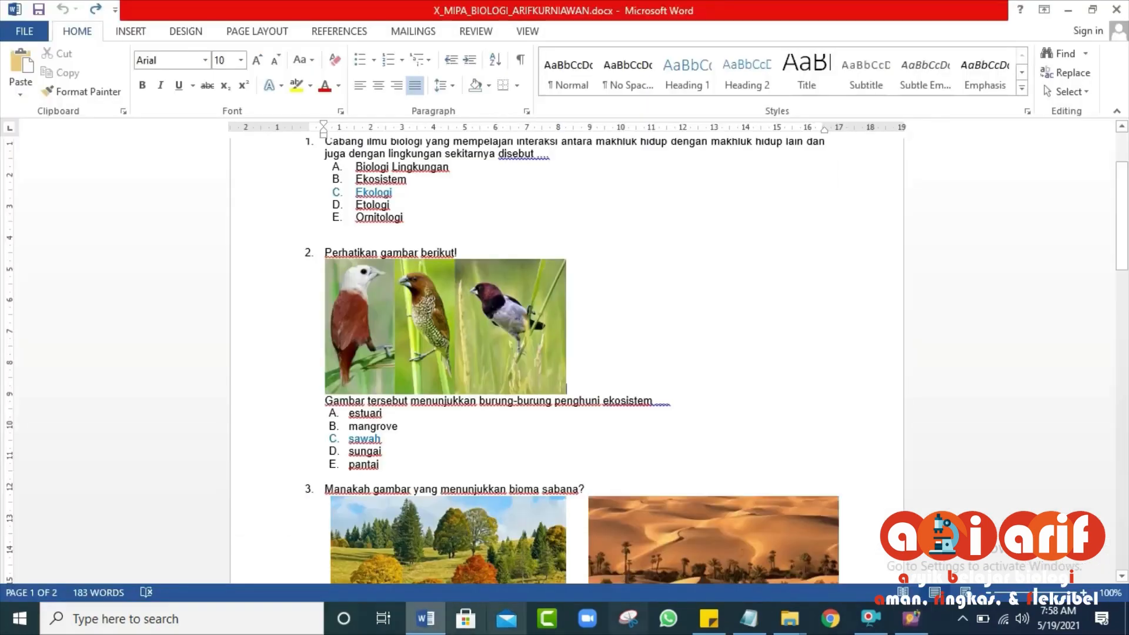
pyautogui.click(517, 314)
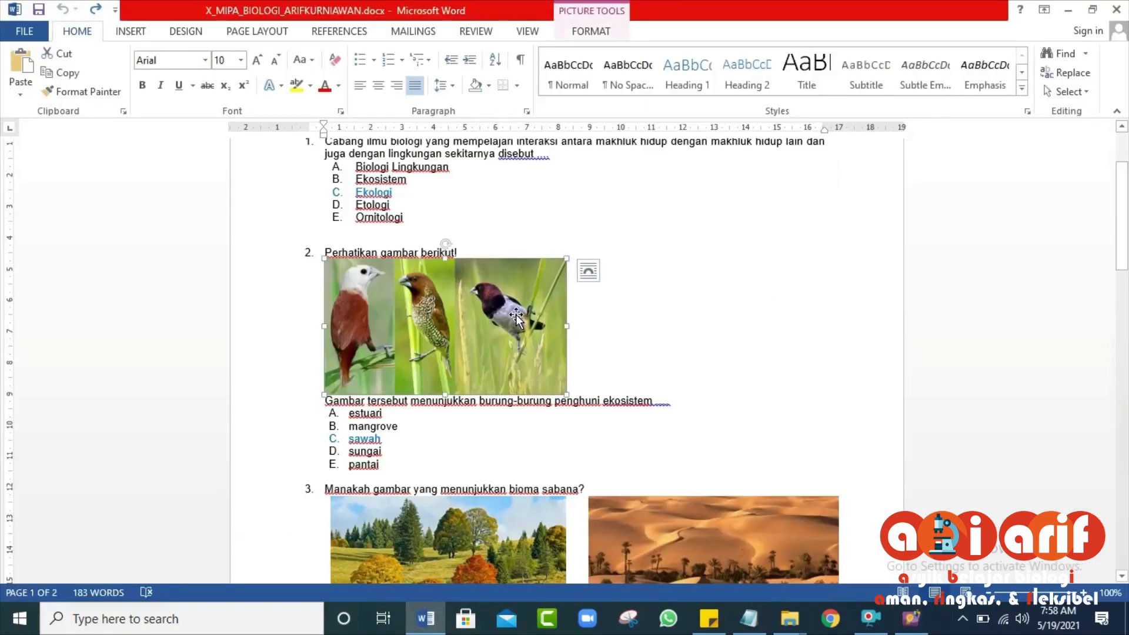
pyautogui.rightClick(516, 314)
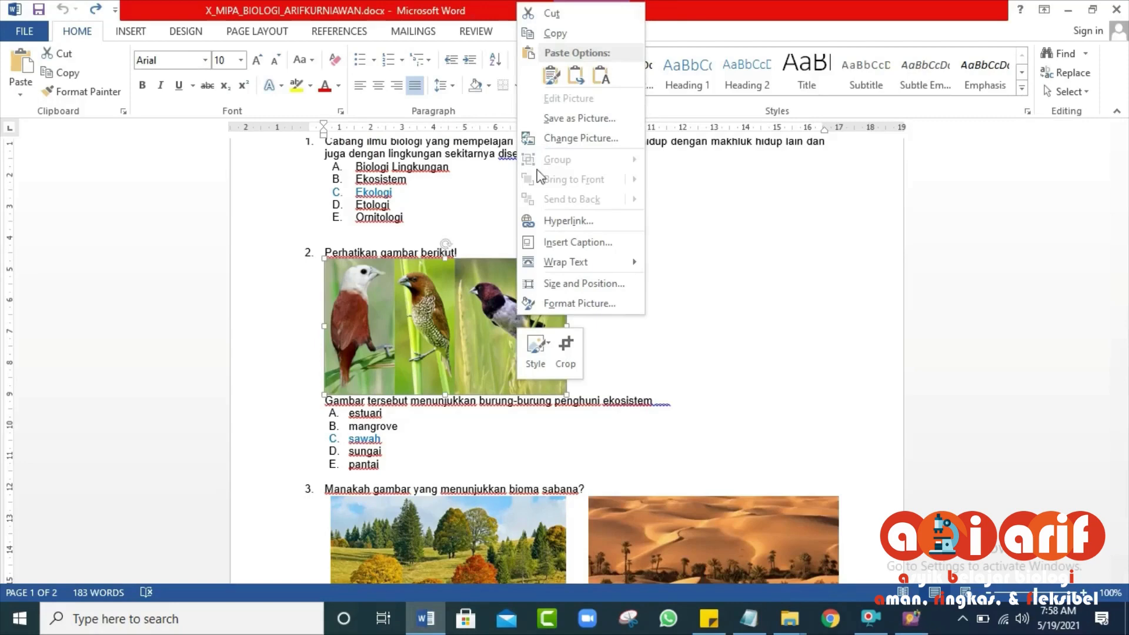
pyautogui.click(562, 34)
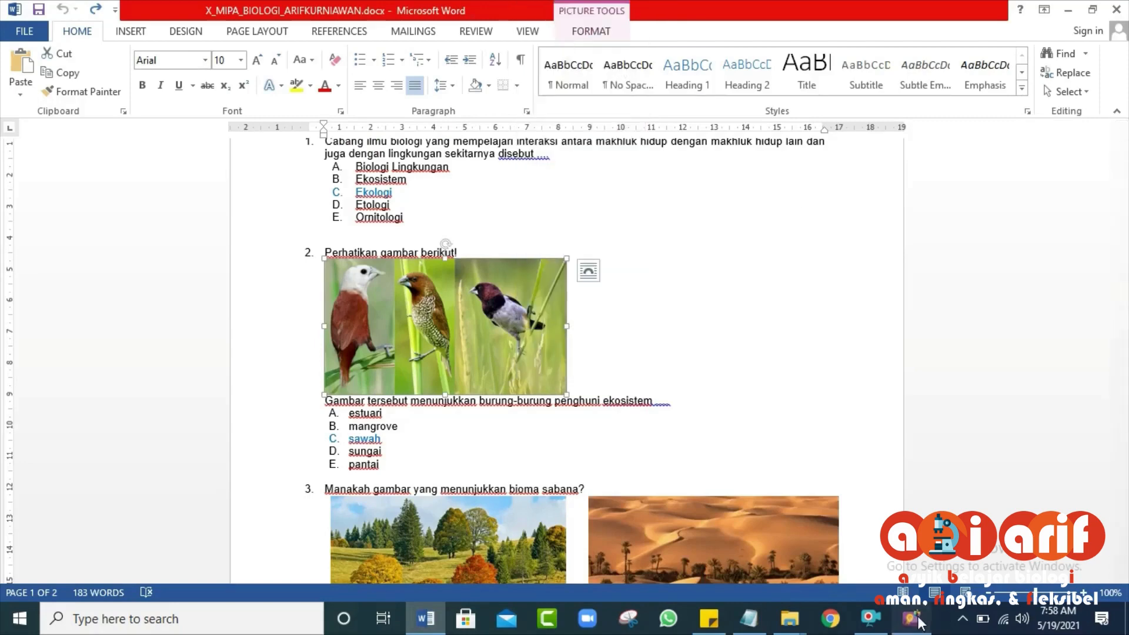
pyautogui.click(911, 619)
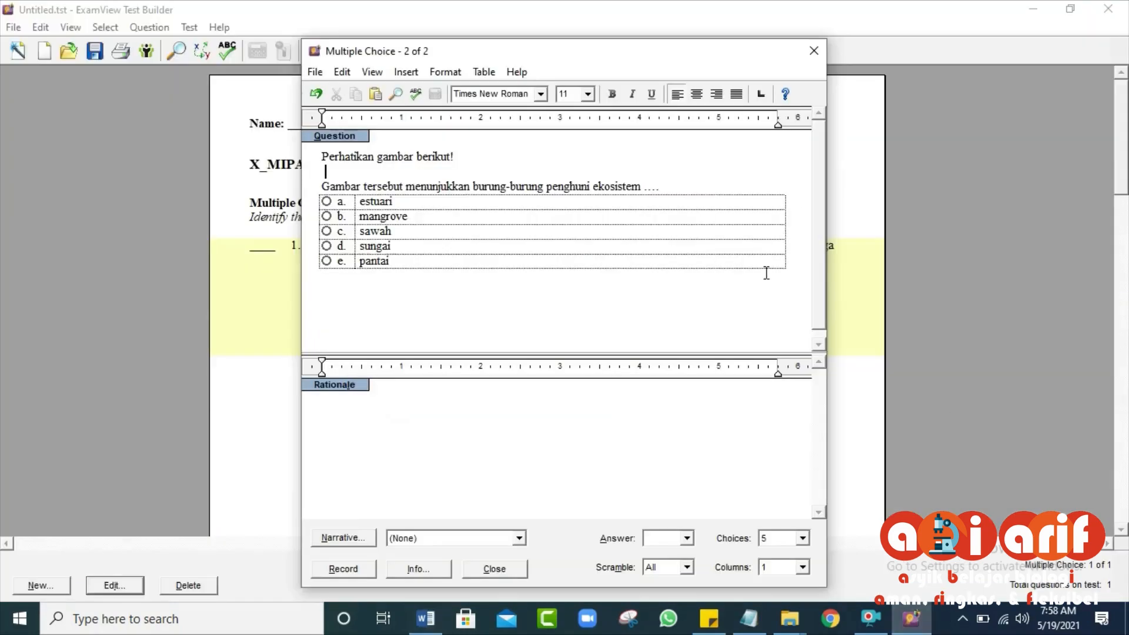
# - Paste the bird picture below the question text and make c (sawah) the correct answer
pyautogui.click(375, 94)
pyautogui.scroll(-1, 692, 276)
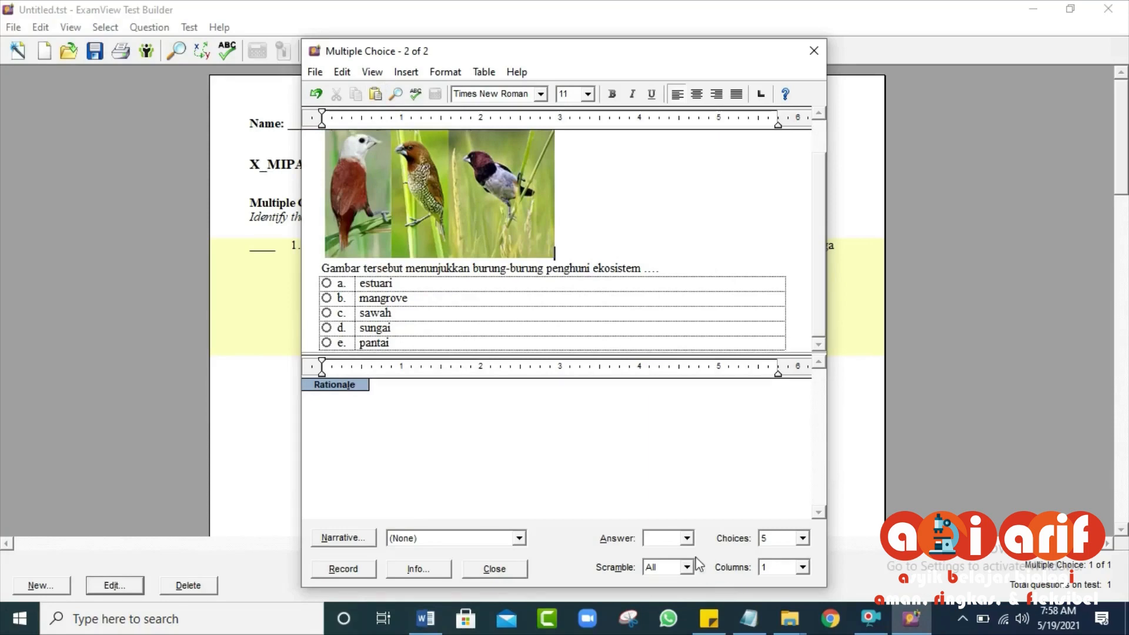
pyautogui.click(687, 540)
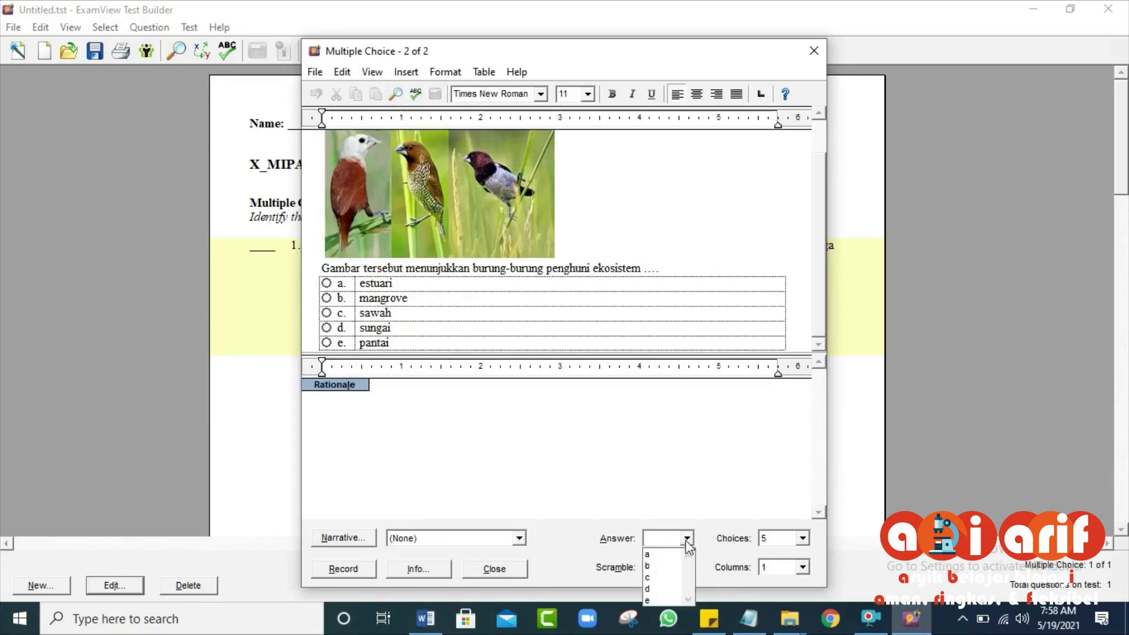
pyautogui.click(649, 579)
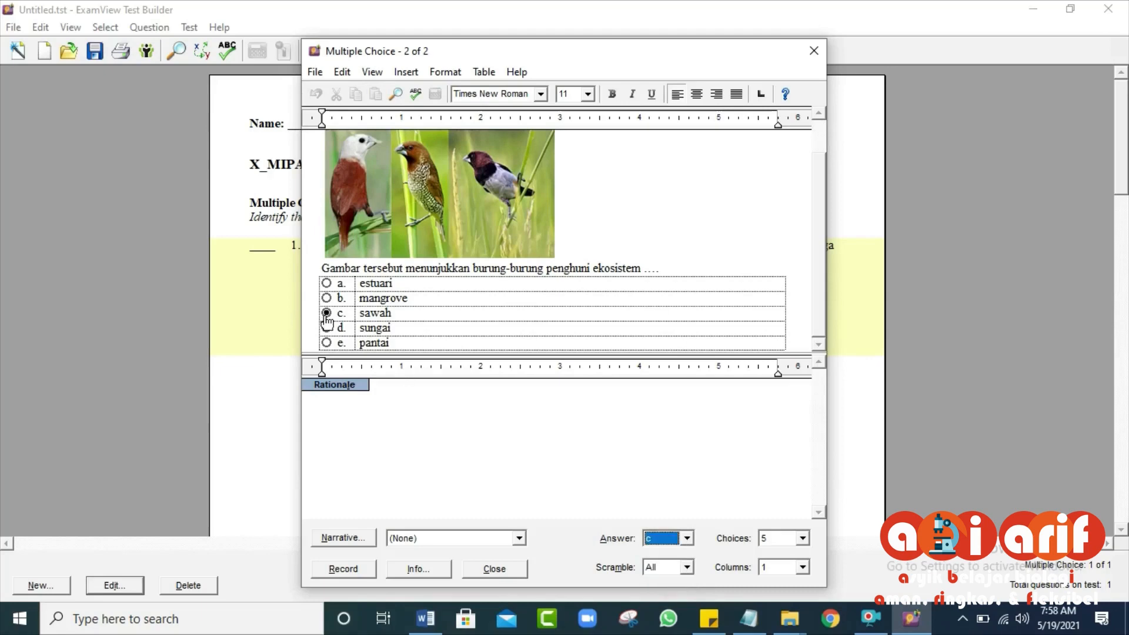
pyautogui.click(686, 539)
pyautogui.click(687, 538)
# - Record question 2 into the test and switch back to the Word document
pyautogui.click(341, 571)
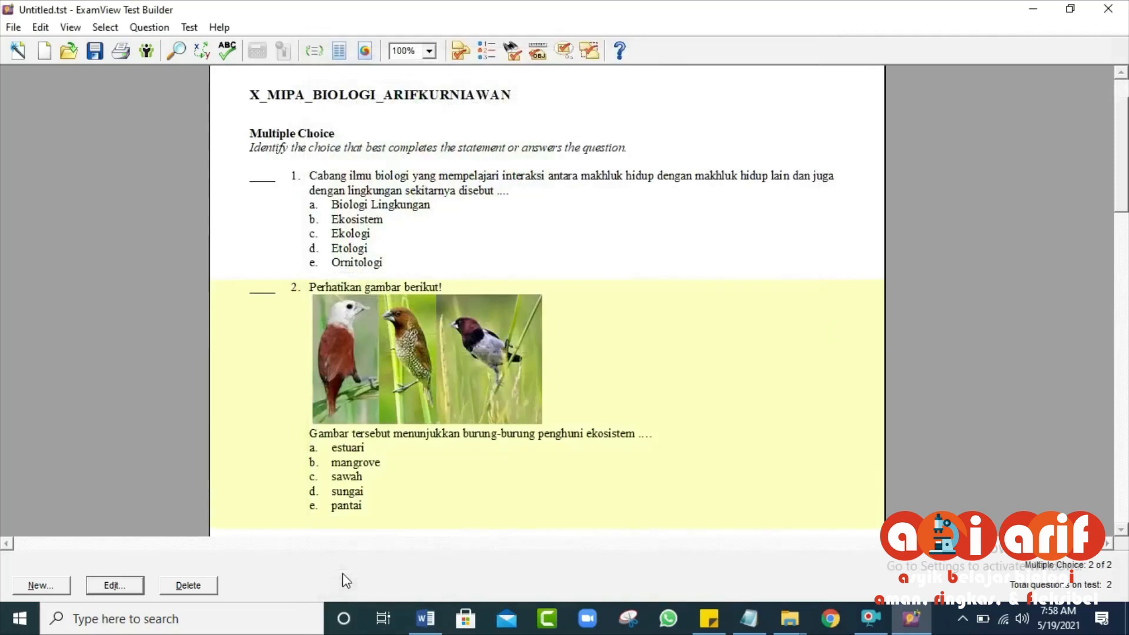
pyautogui.scroll(-1, 597, 287)
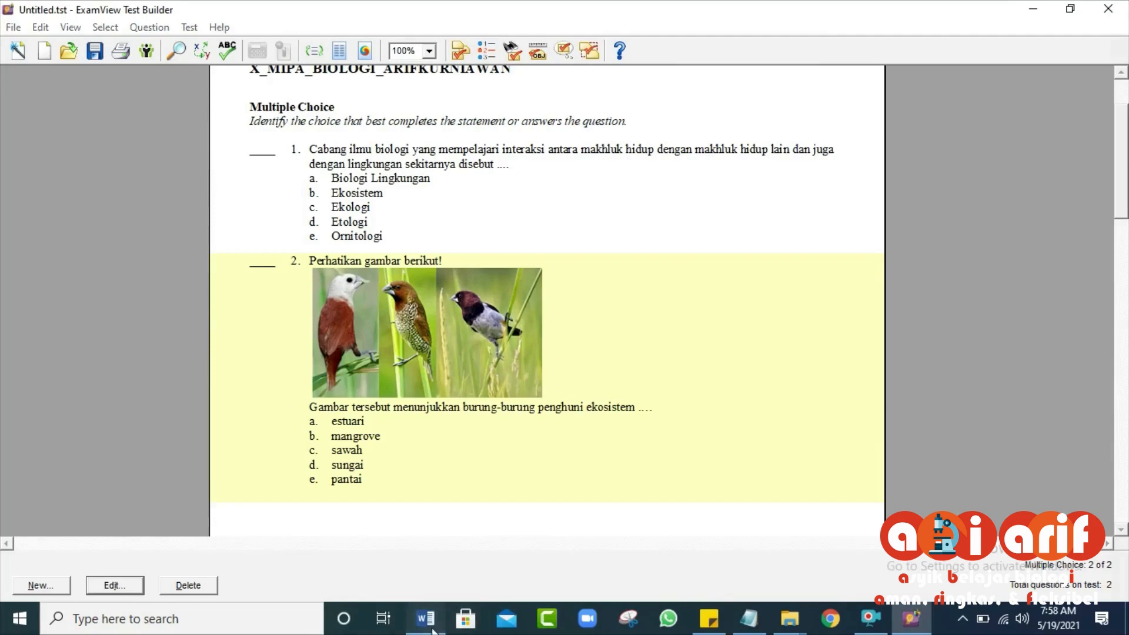
pyautogui.hotkey('alt', 'Tab')
pyautogui.scroll(-9, 707, 320)
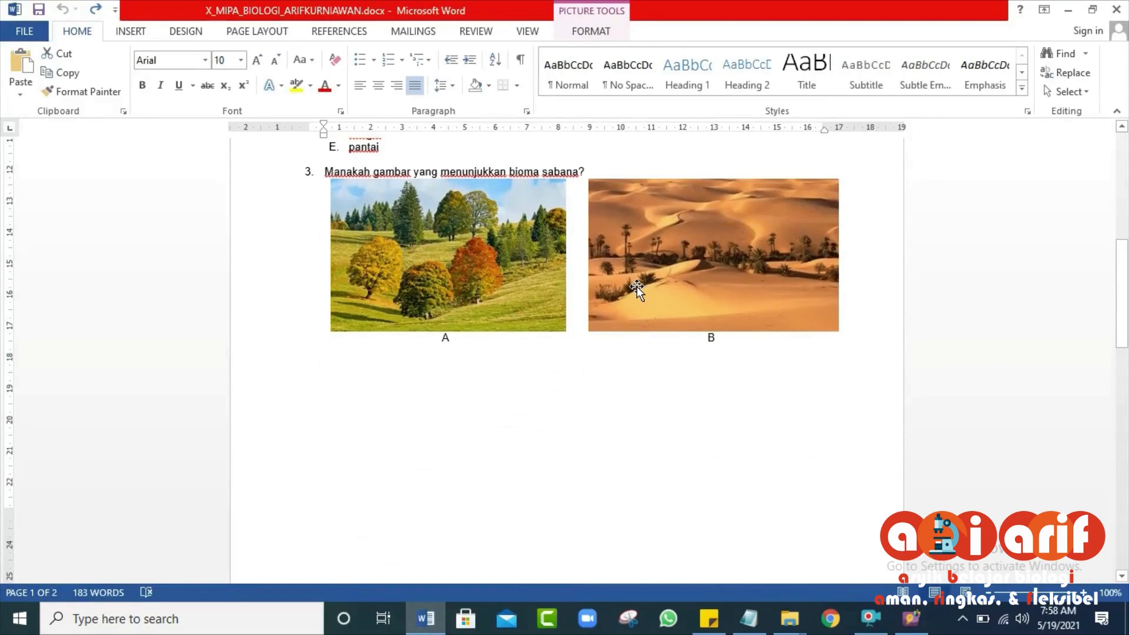
# - Copy question 3's savanna-biome question line from the Word document
pyautogui.scroll(-20, 581, 305)
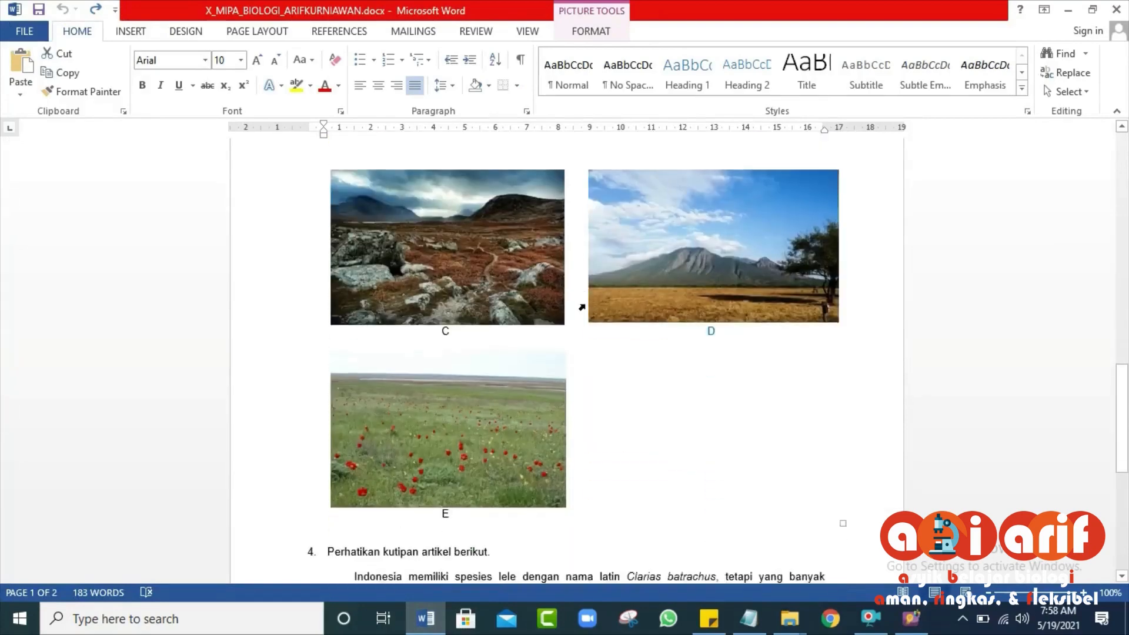
pyautogui.scroll(20, 582, 307)
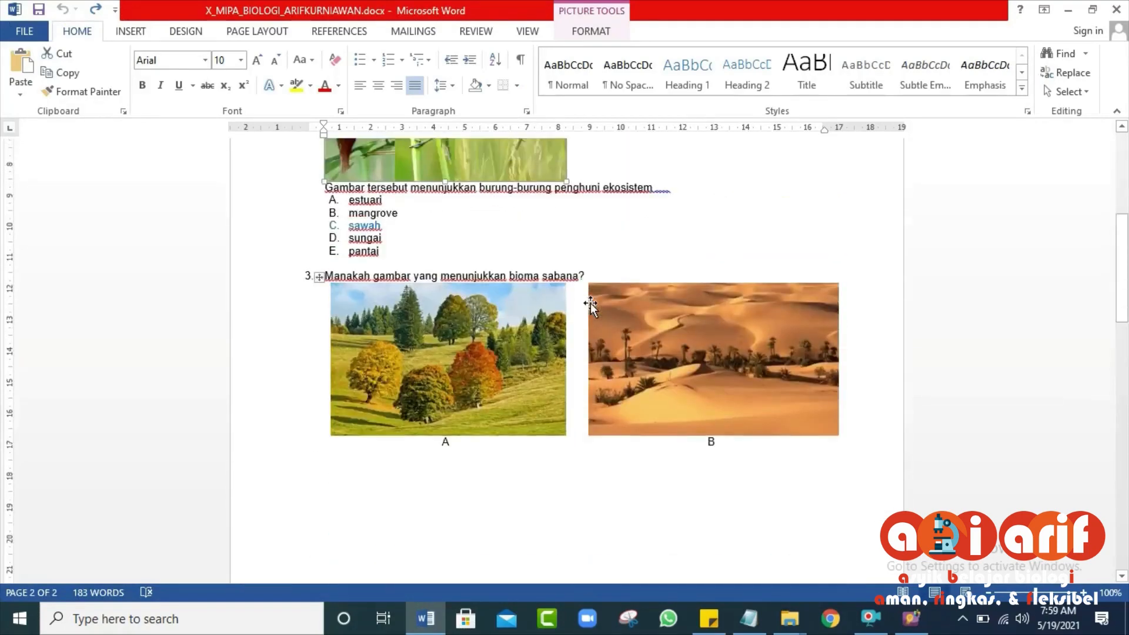
pyautogui.click(729, 270)
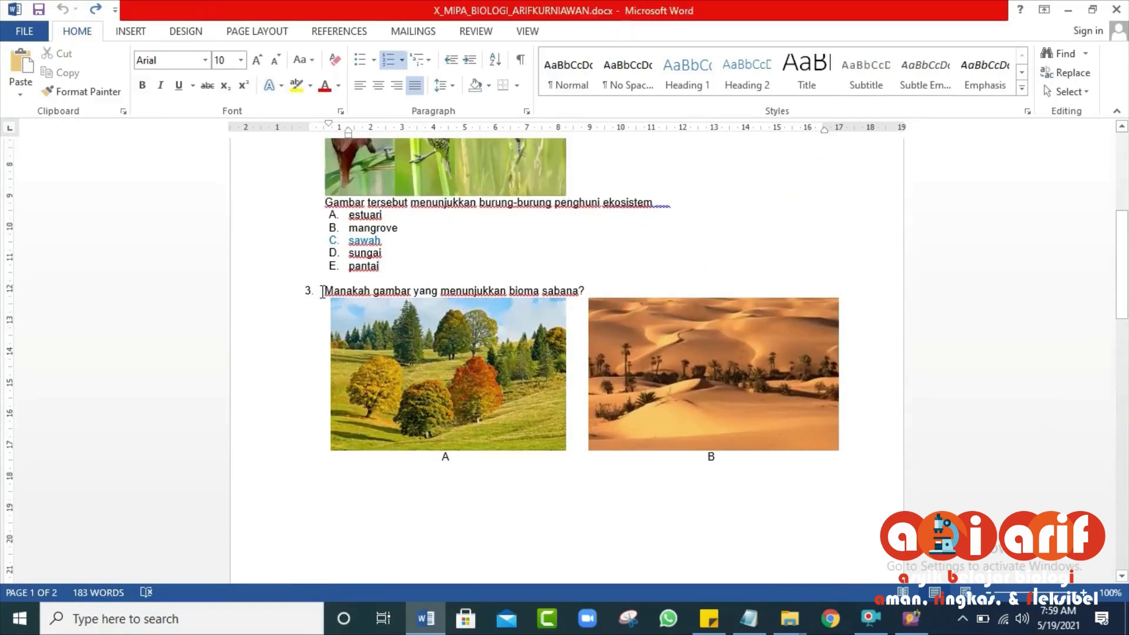
pyautogui.moveTo(323, 292); pyautogui.dragTo(624, 319)
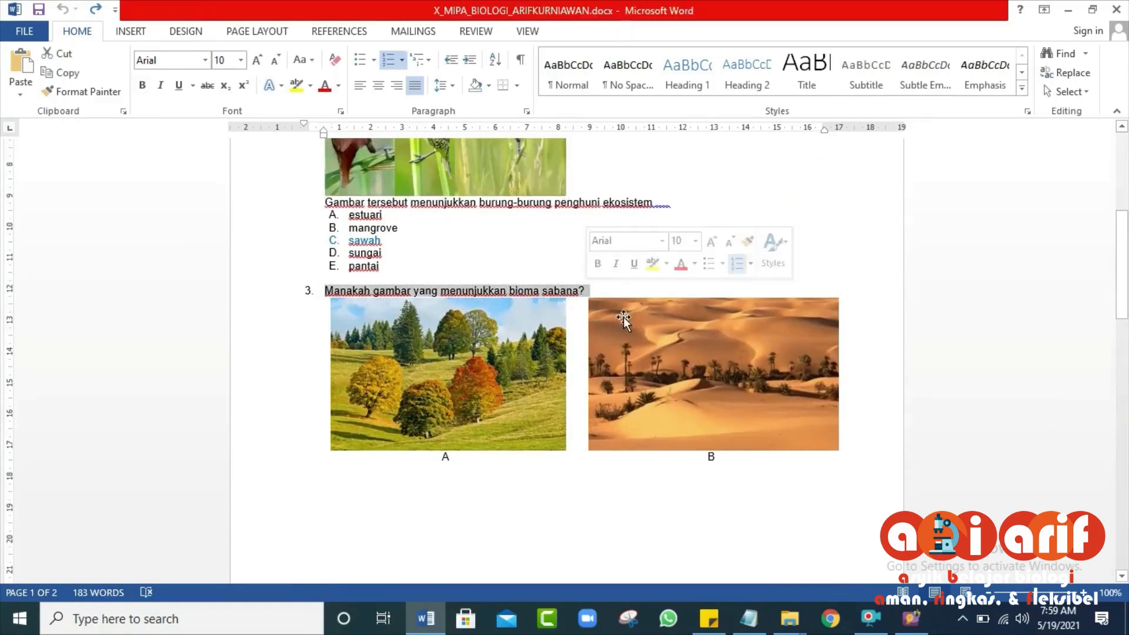
pyautogui.click(62, 72)
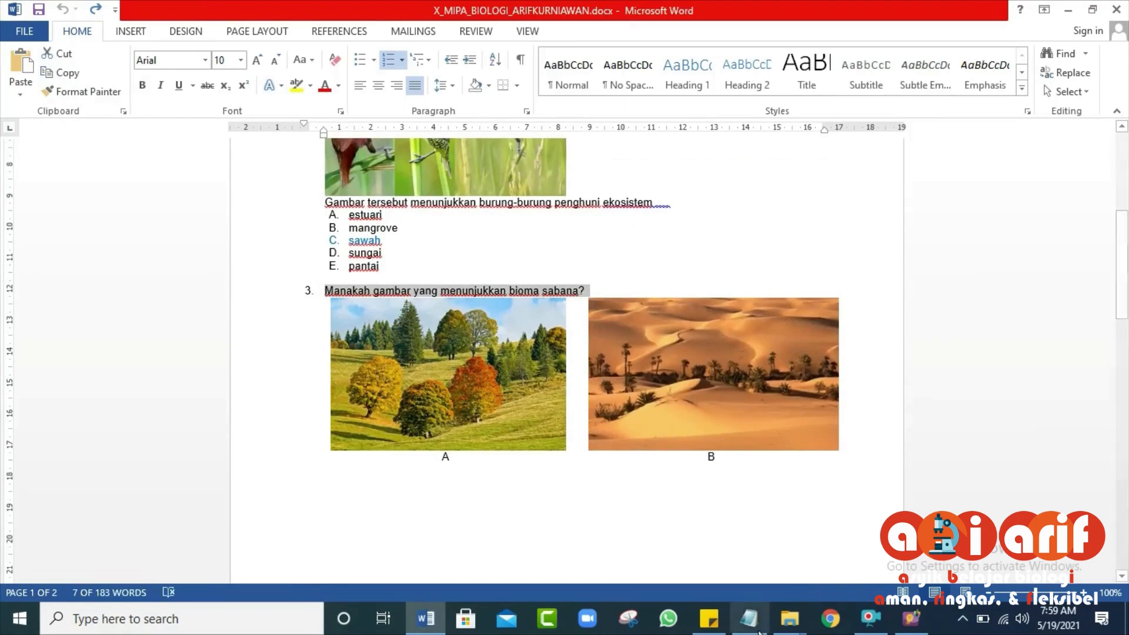
# - Strip the '3.' numbering in Notepad and cut the clean question text for ExamView
pyautogui.click(757, 630)
pyautogui.rightClick(803, 221)
pyautogui.click(838, 294)
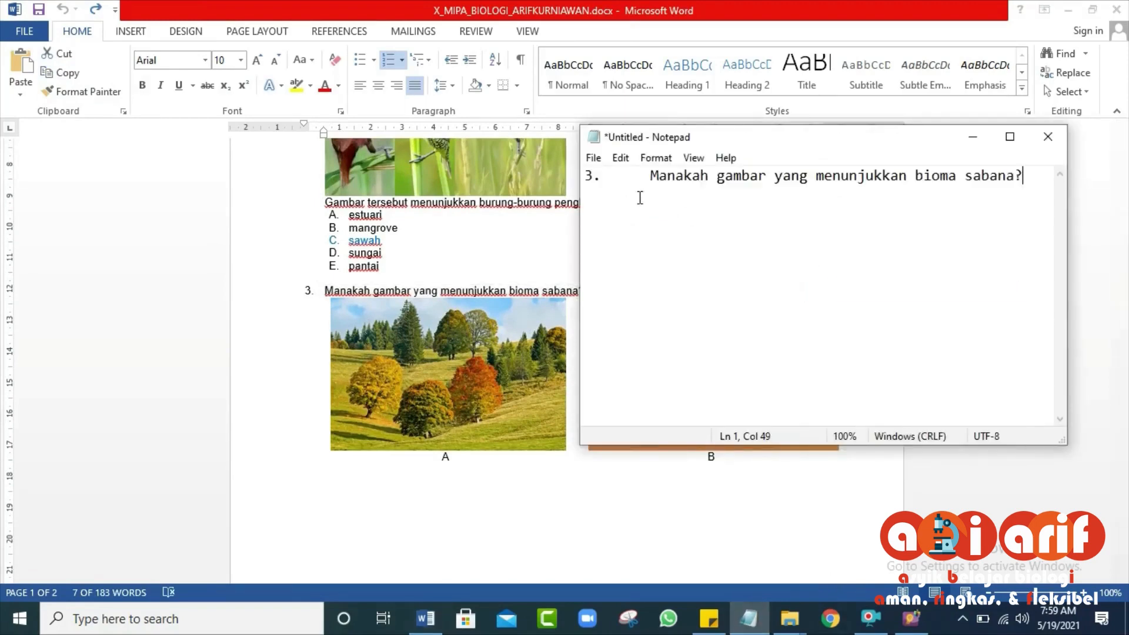
pyautogui.press('BackSpace')
pyautogui.press('BackSpace')
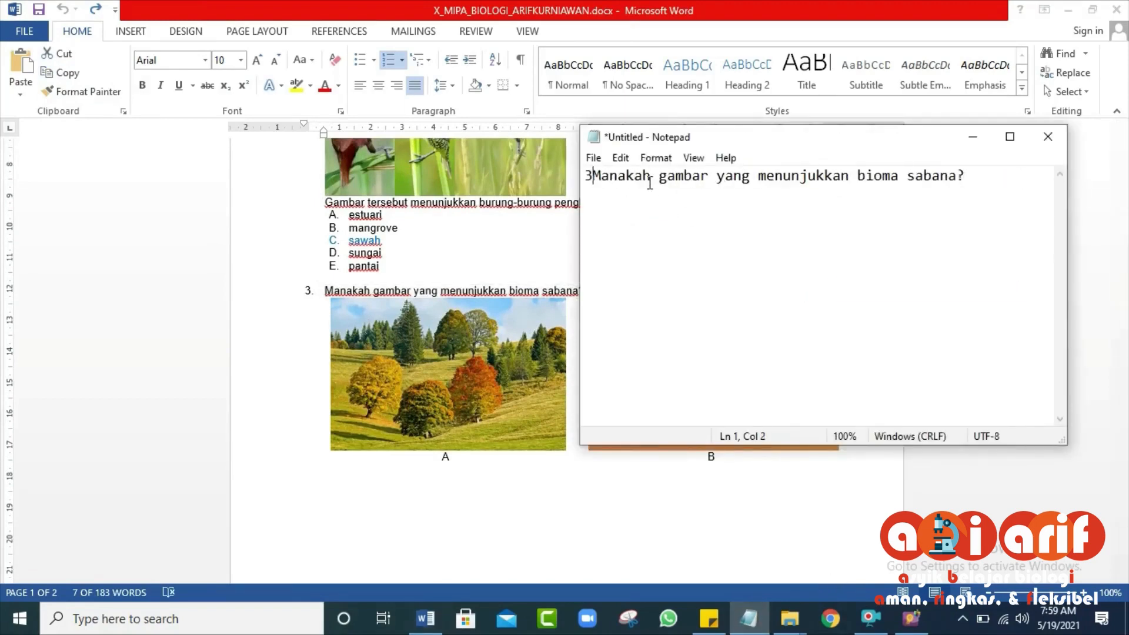
pyautogui.press('BackSpace')
pyautogui.moveTo(1000, 177); pyautogui.dragTo(585, 176)
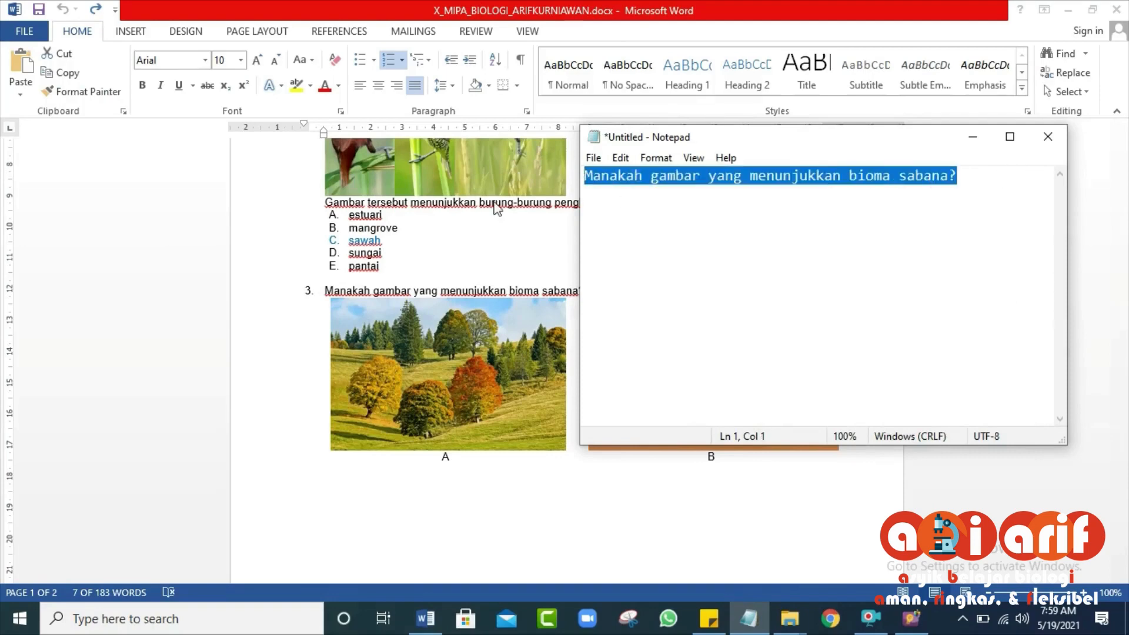
pyautogui.hotkey('ctrl', 'x')
pyautogui.click(905, 611)
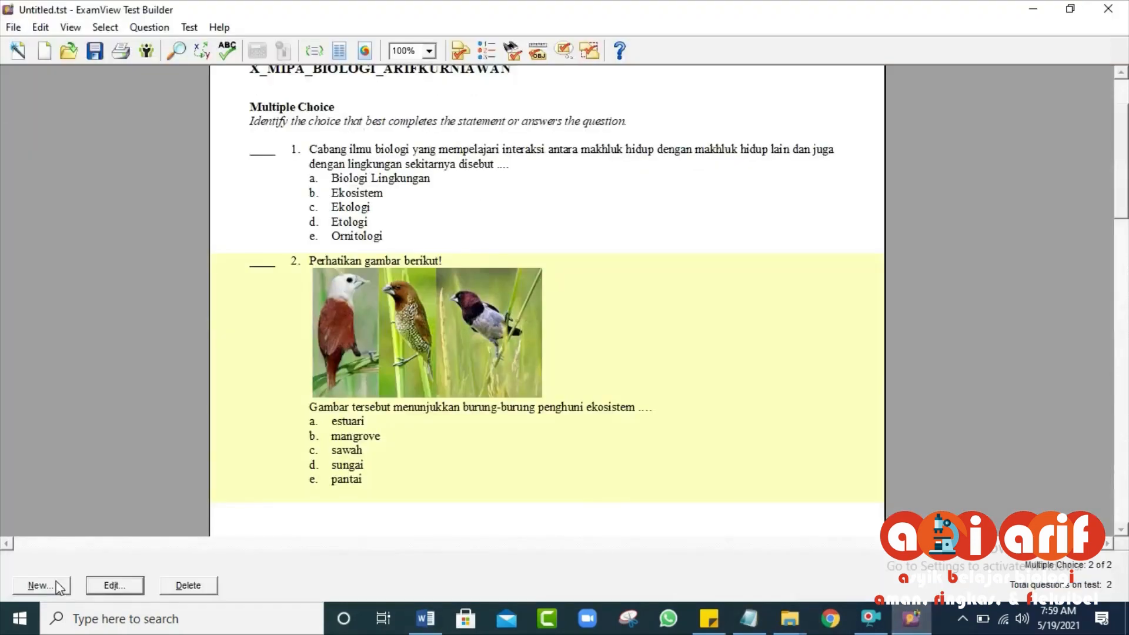
# - Create a new multiple-choice question with the text 'Manakah gambar yang menunjukkan bioma sabana?'
pyautogui.click(51, 587)
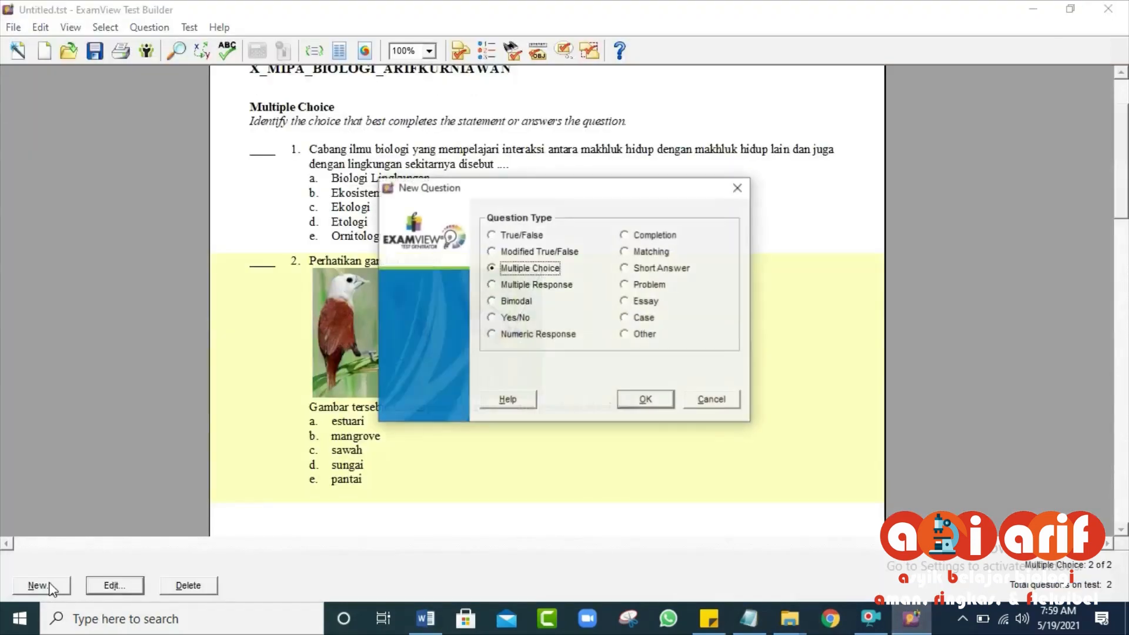
pyautogui.click(645, 405)
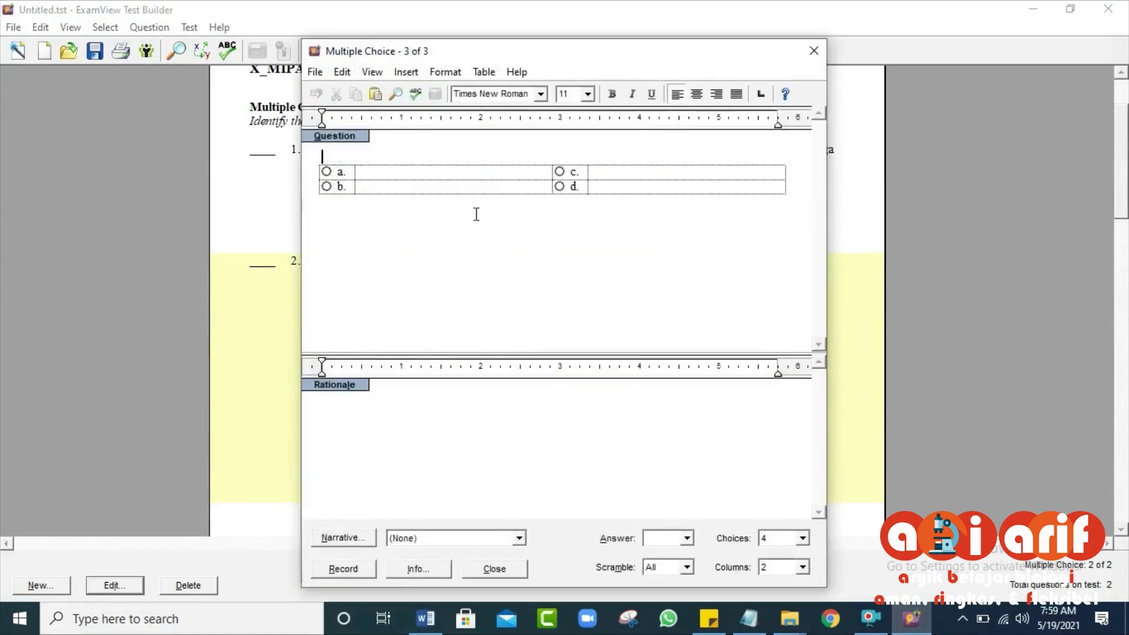
pyautogui.hotkey('ctrl', 'v')
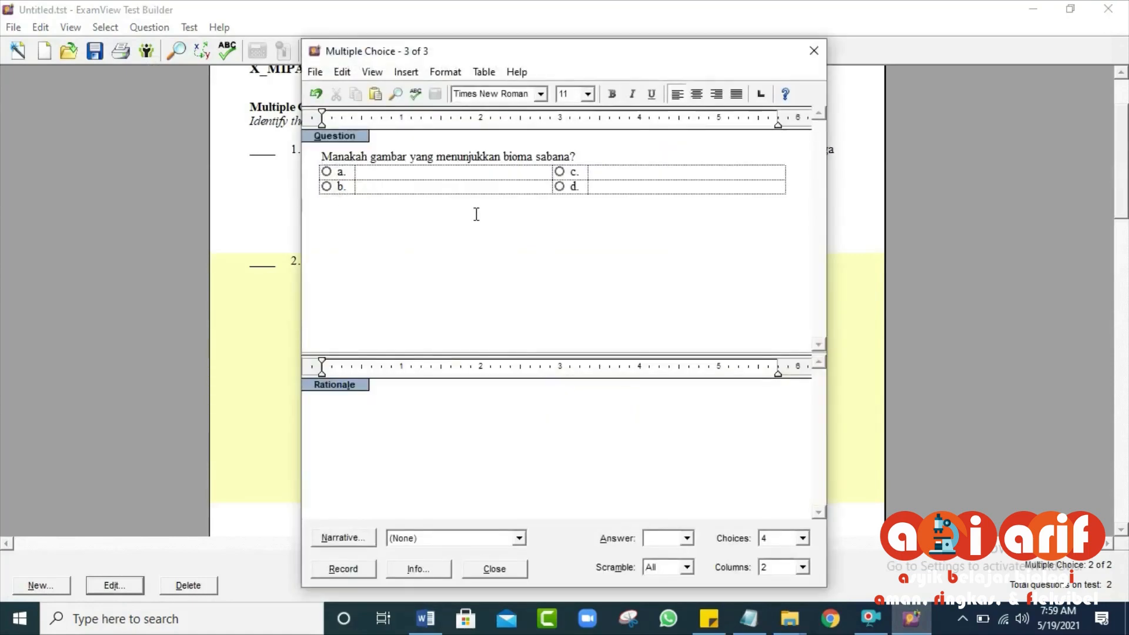
# - Give the question 5 answer choices laid out in 1 column
pyautogui.click(803, 538)
pyautogui.click(773, 589)
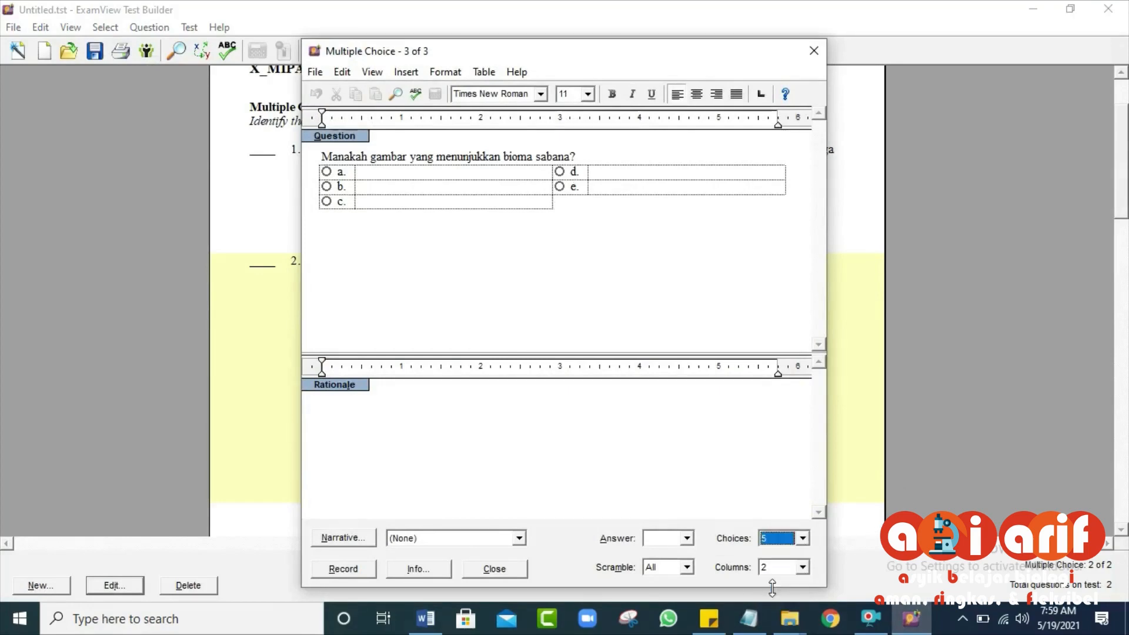
pyautogui.click(803, 567)
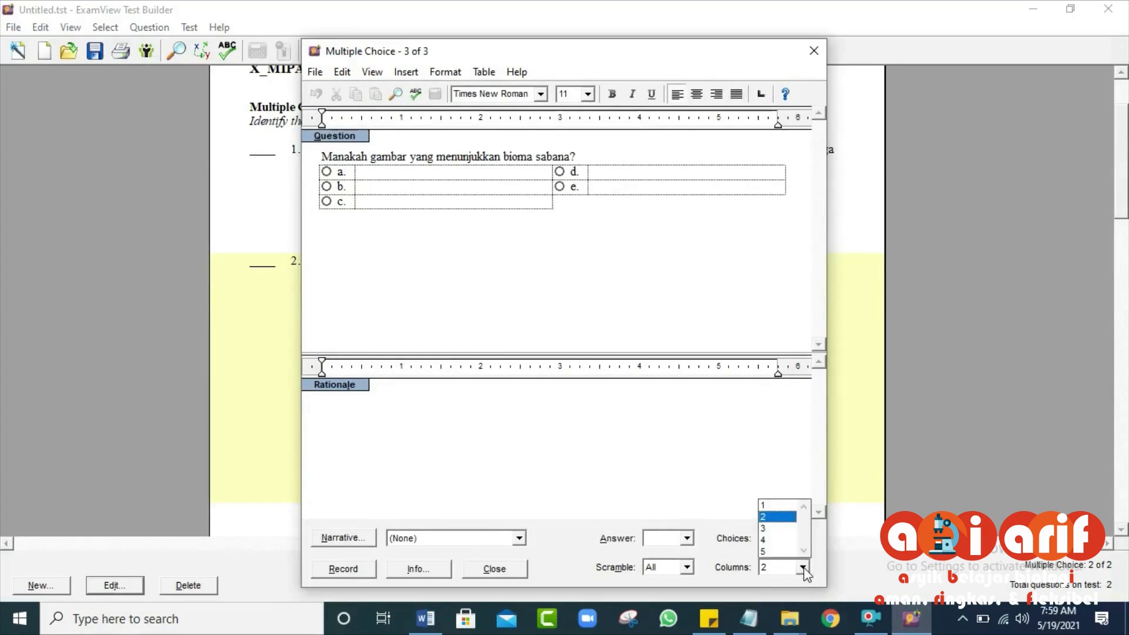
pyautogui.click(783, 506)
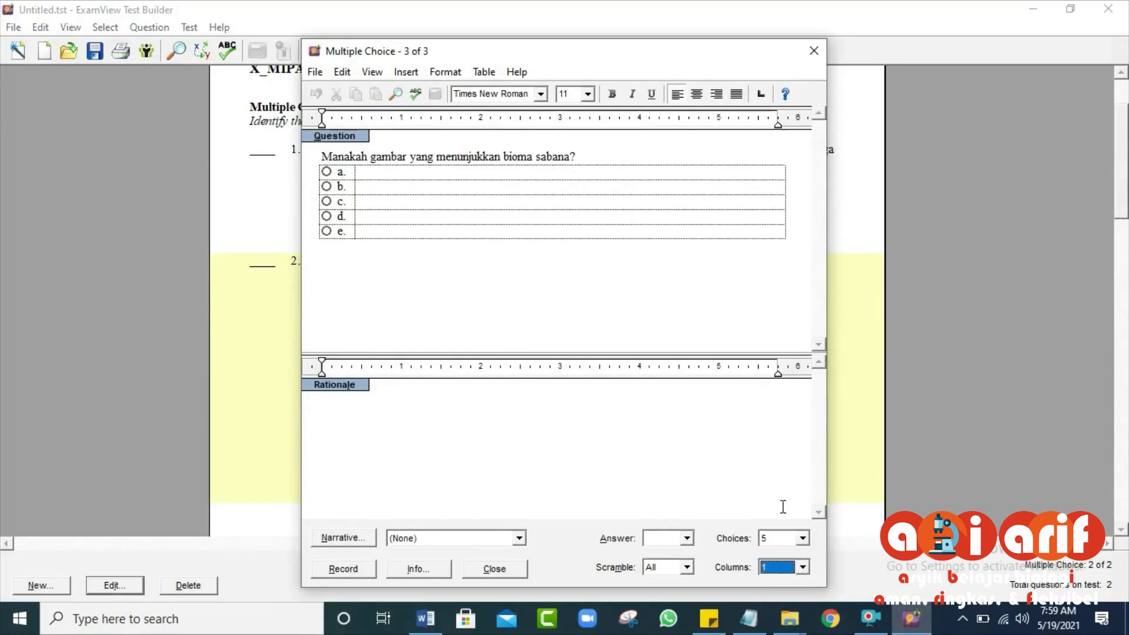
pyautogui.click(374, 173)
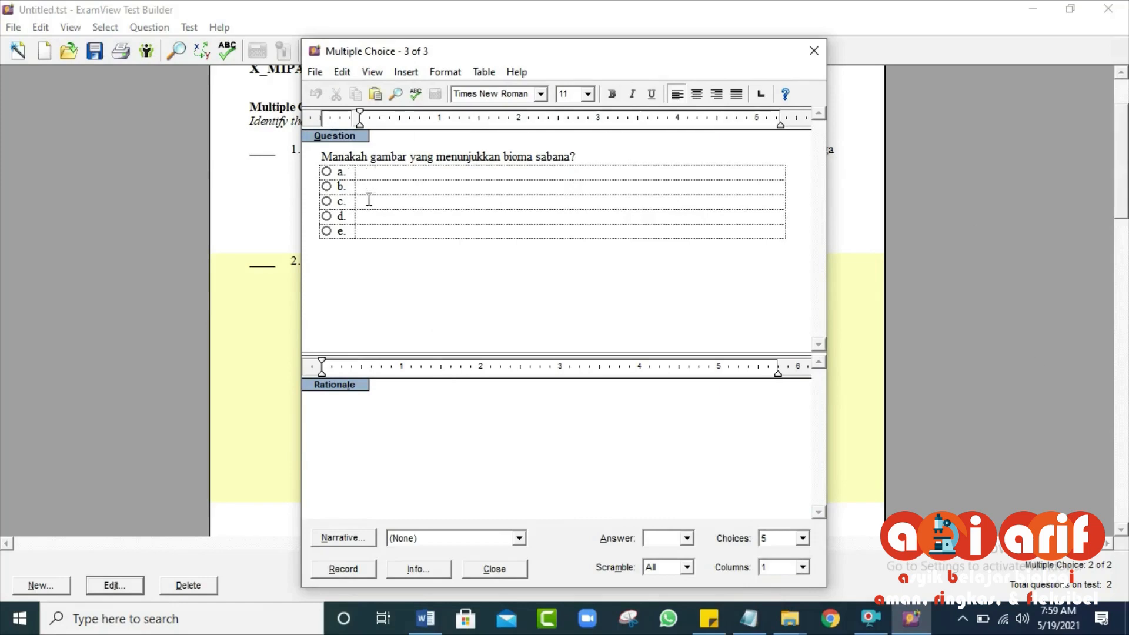
pyautogui.press('Tab')
pyautogui.click(426, 618)
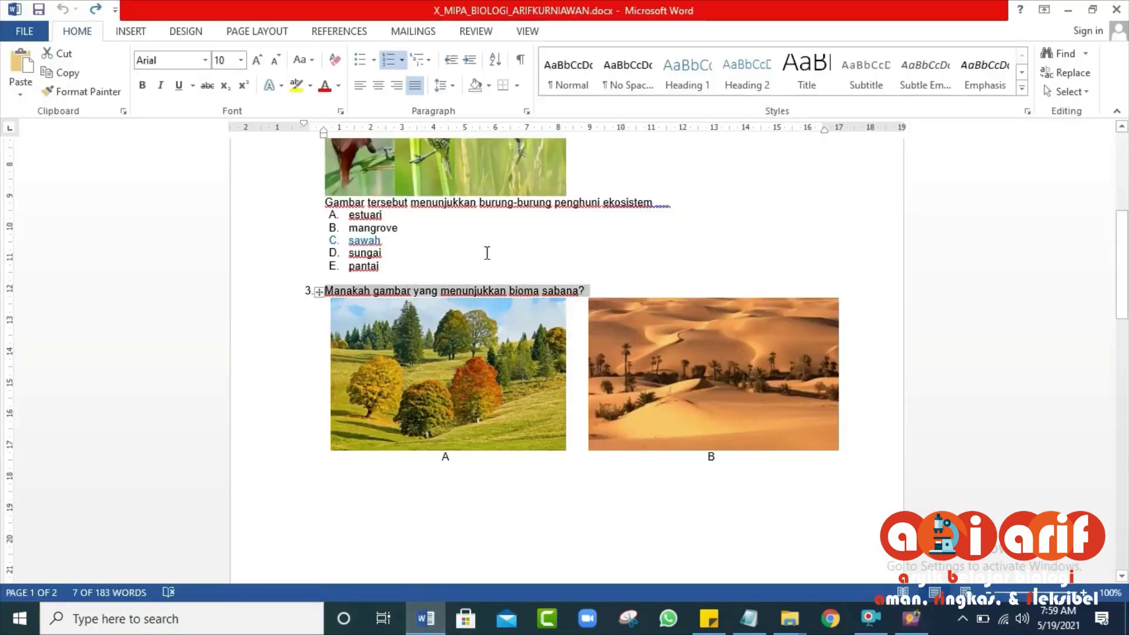
# - Copy picture A, the autumn-trees landscape, from Word into choice a
pyautogui.click(469, 362)
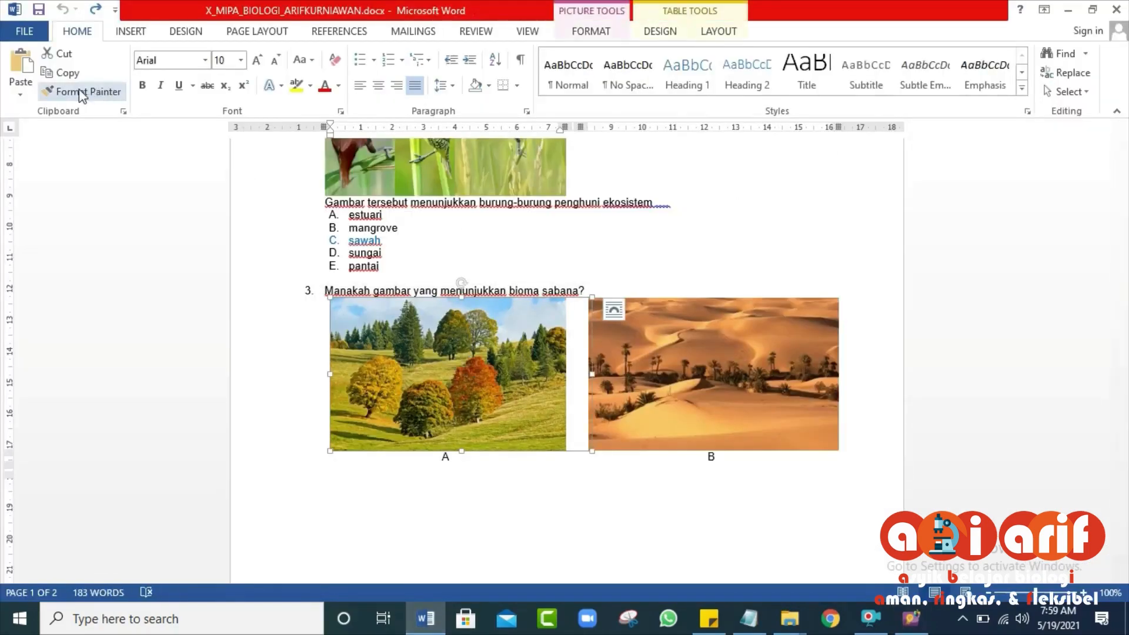
pyautogui.click(61, 72)
pyautogui.click(911, 619)
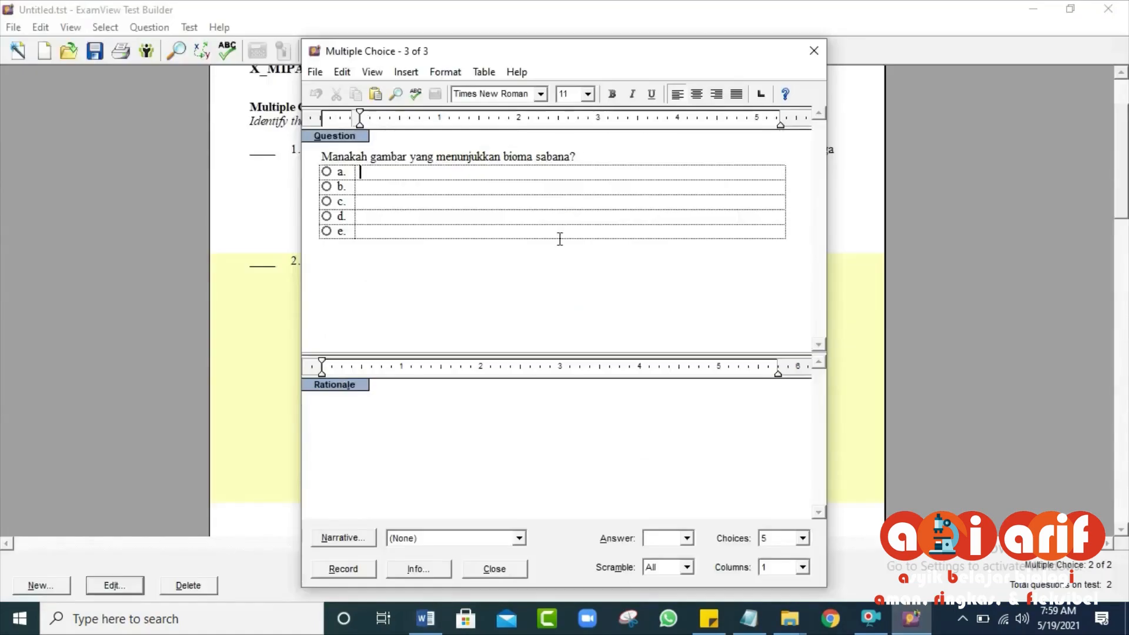
pyautogui.hotkey('ctrl', 'v')
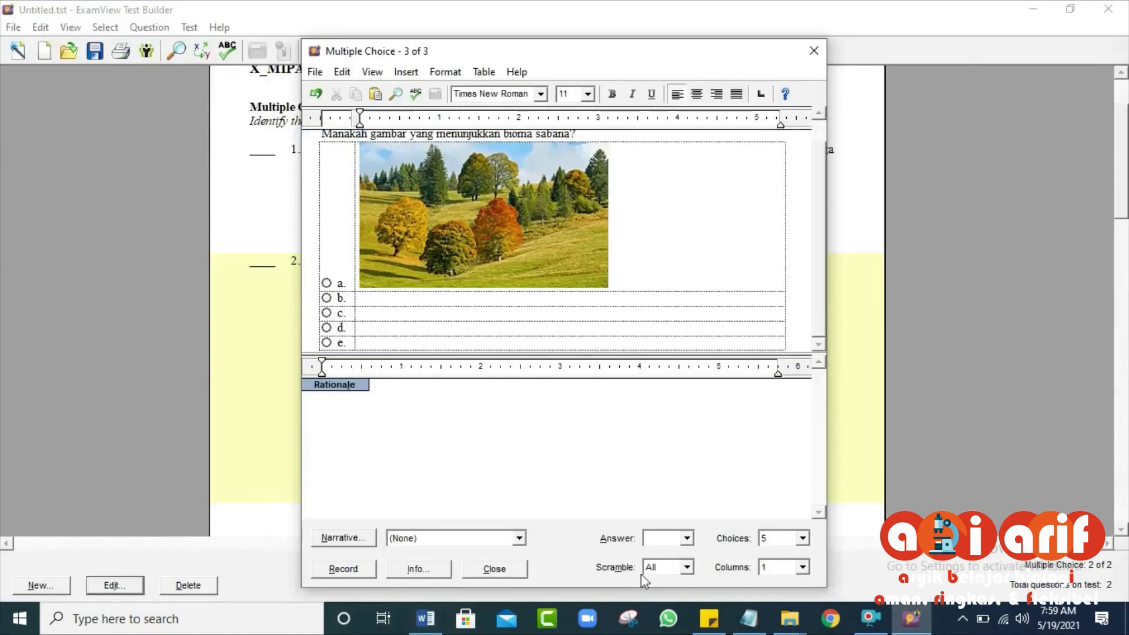
# - Place desert picture B from Word into choice b
pyautogui.click(426, 618)
pyautogui.click(738, 374)
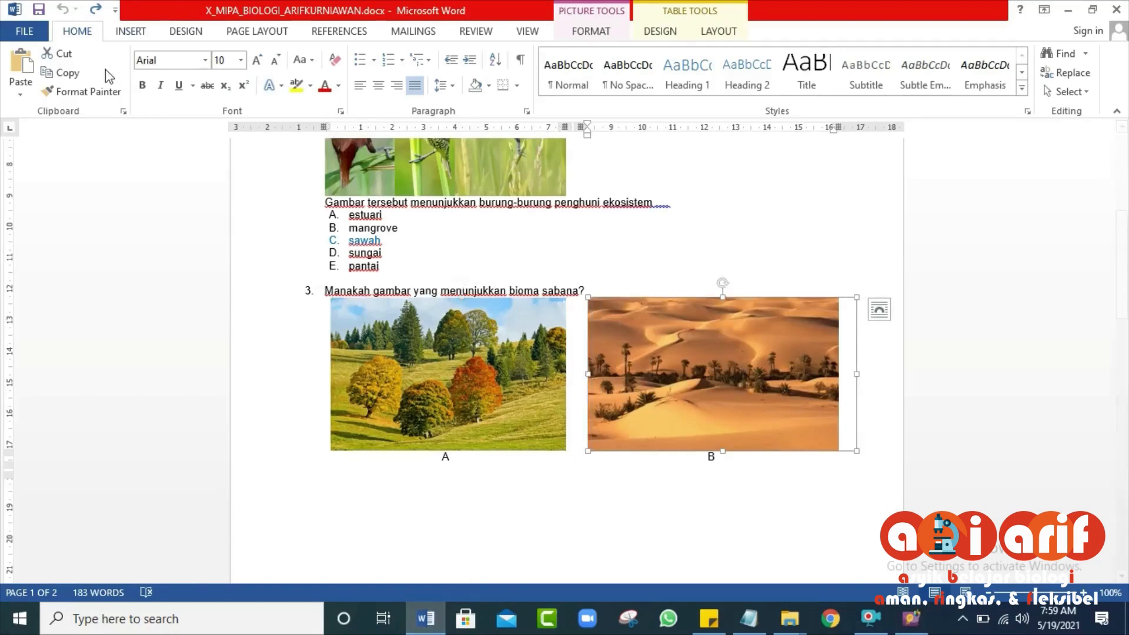
pyautogui.click(911, 619)
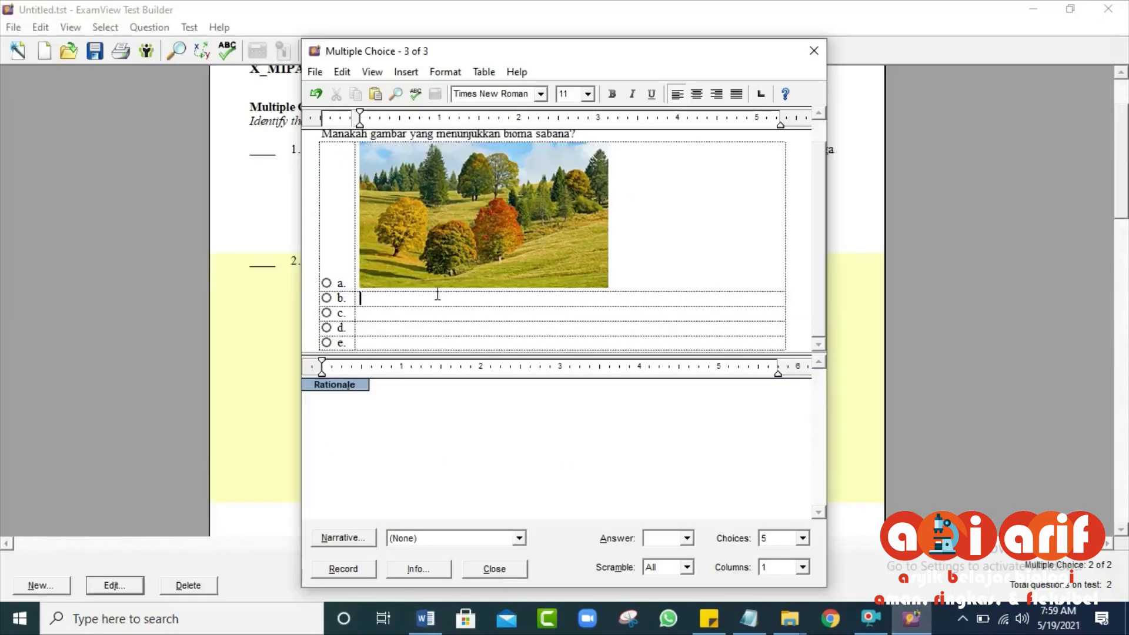
pyautogui.click(374, 95)
pyautogui.scroll(-2, 537, 277)
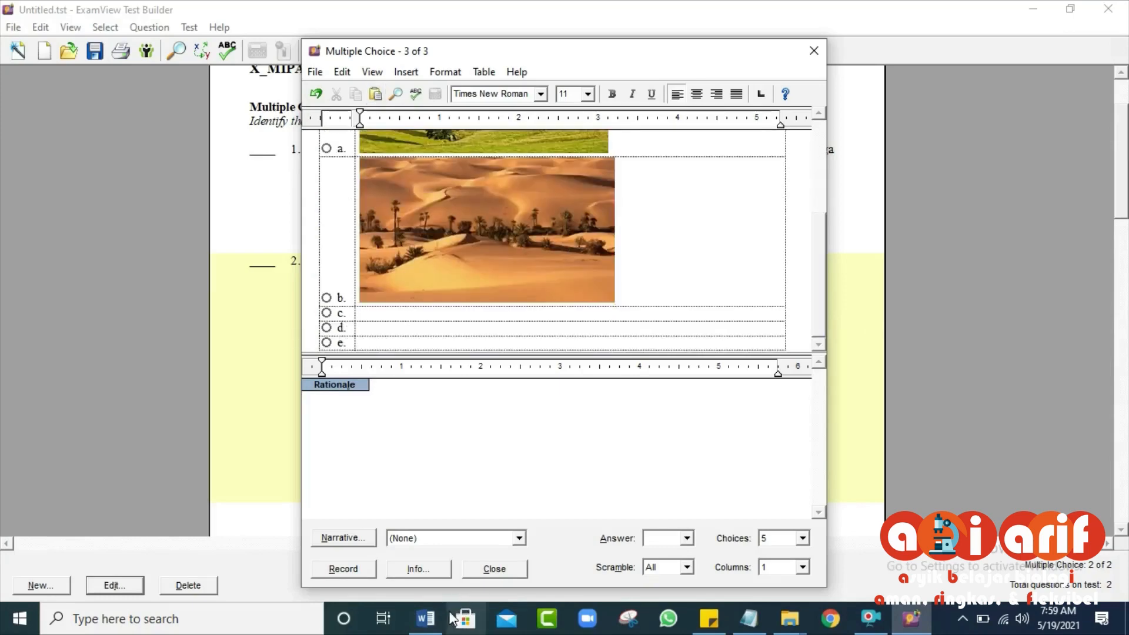
pyautogui.click(426, 619)
pyautogui.scroll(-10, 464, 260)
pyautogui.scroll(-3, 463, 260)
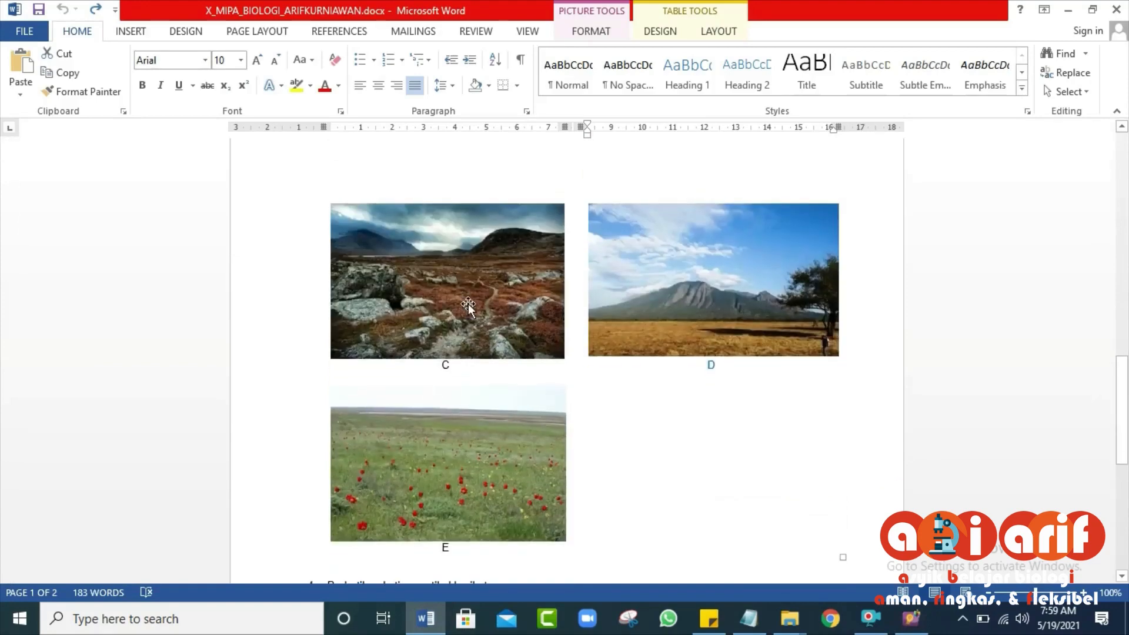
# - Copy rocky mountain picture C from Word and paste it into choice c
pyautogui.click(468, 304)
pyautogui.rightClick(468, 303)
pyautogui.click(507, 316)
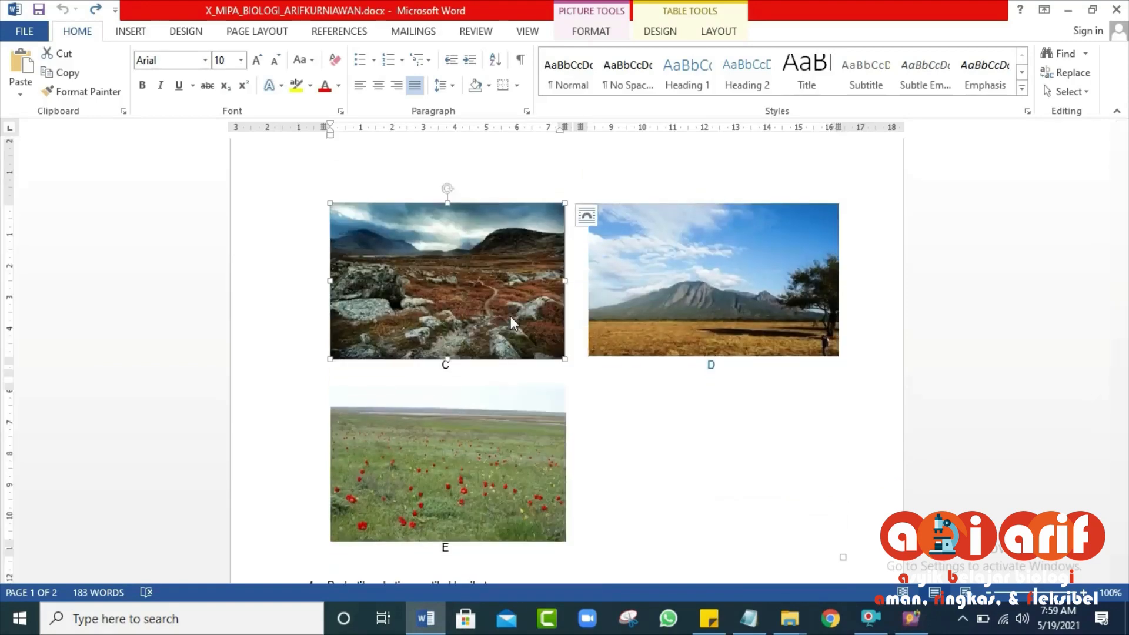
pyautogui.click(911, 618)
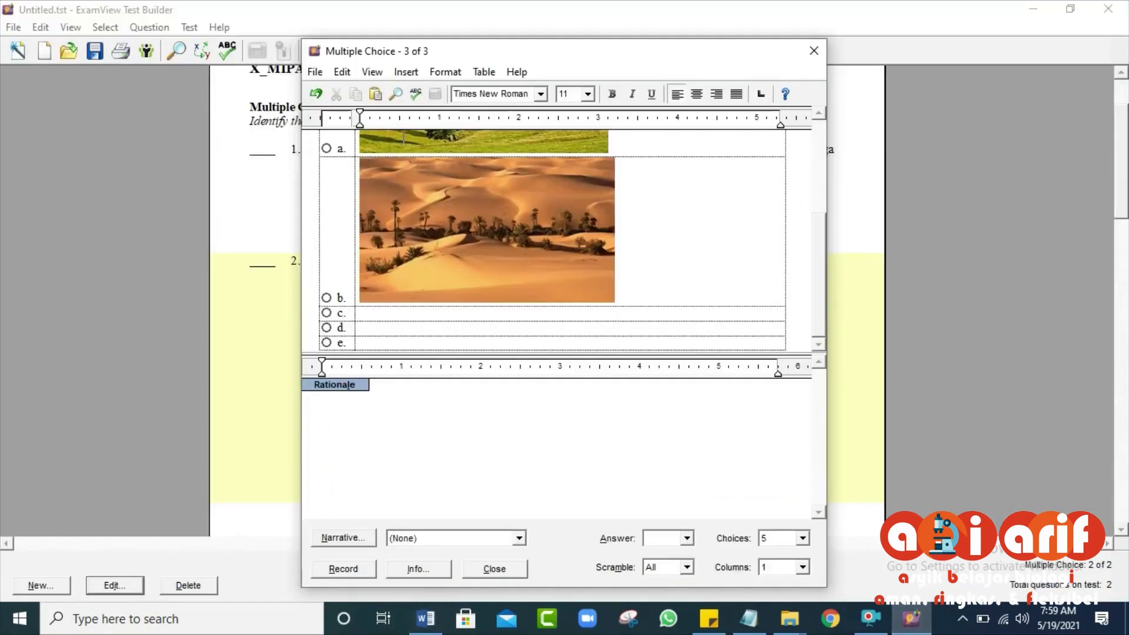
pyautogui.hotkey('ctrl', 'v')
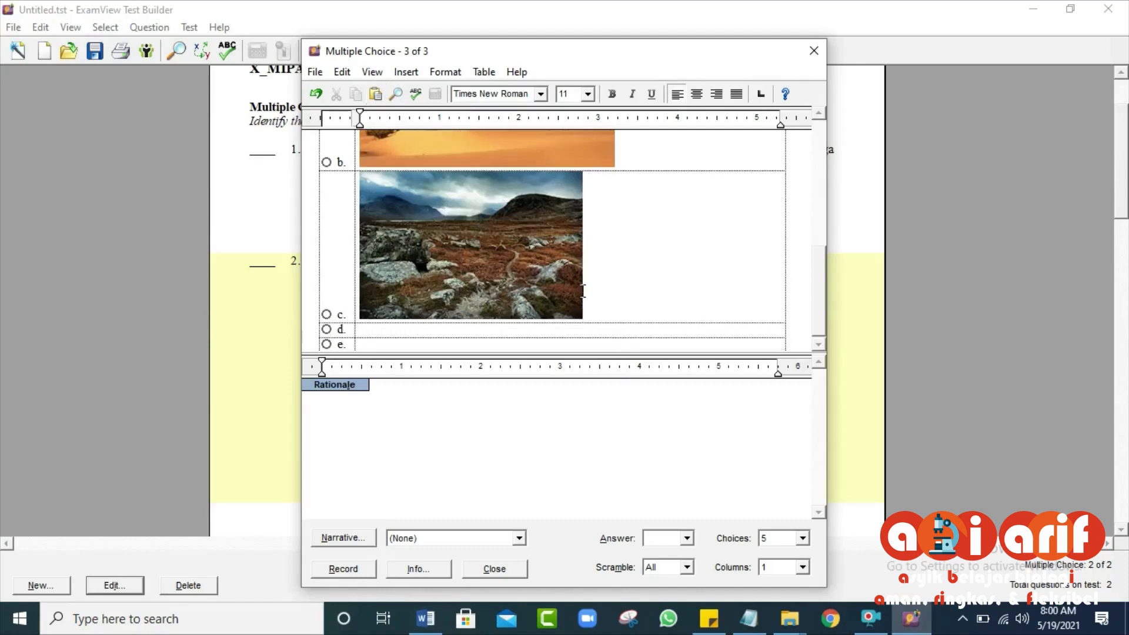
pyautogui.scroll(2, 634, 240)
pyautogui.scroll(3, 633, 240)
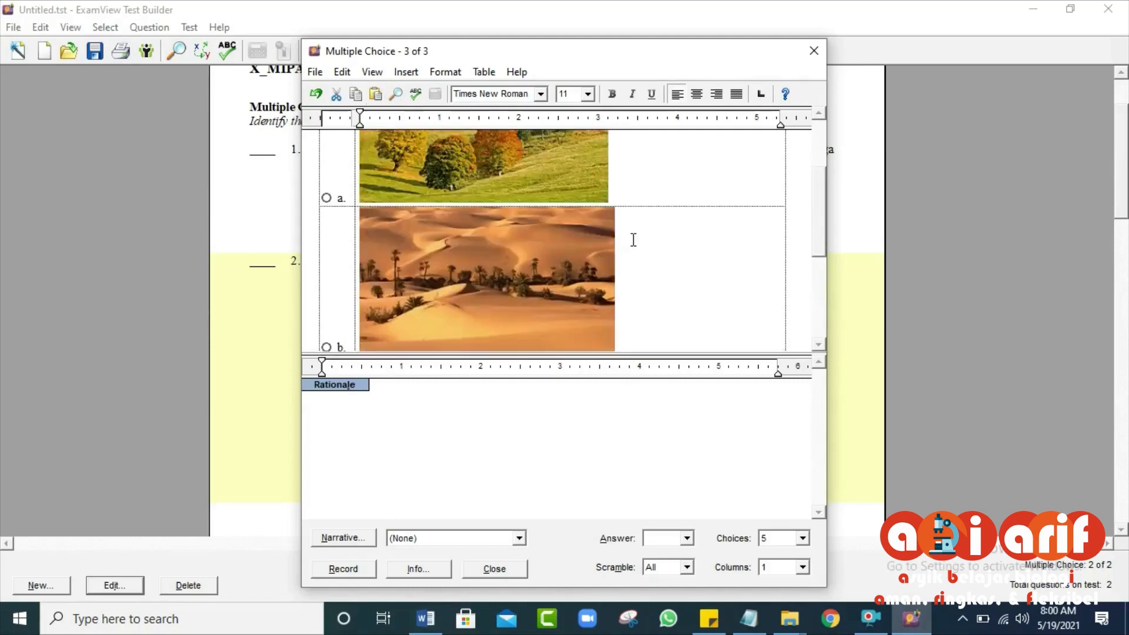
pyautogui.scroll(-2, 633, 240)
# - Shrink the desert picture in choice b and adjust the rocky picture in choice c
pyautogui.click(575, 231)
pyautogui.moveTo(612, 296); pyautogui.dragTo(610, 336)
pyautogui.scroll(-2, 608, 293)
pyautogui.click(580, 298)
pyautogui.scroll(-3, 583, 298)
pyautogui.scroll(-1, 672, 232)
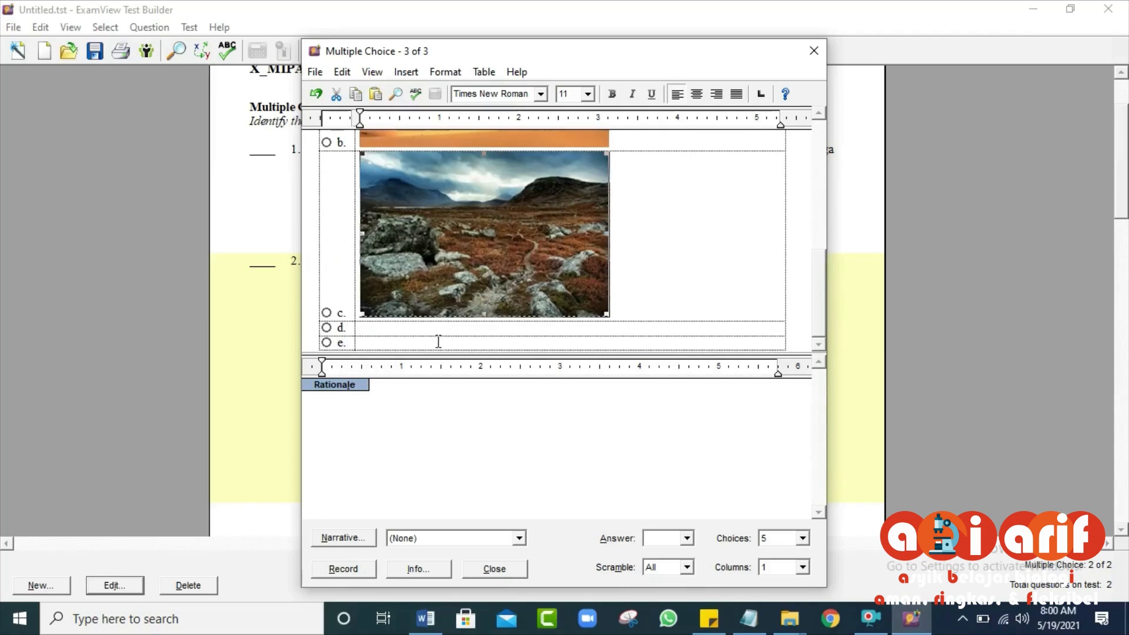
pyautogui.click(404, 331)
pyautogui.click(431, 621)
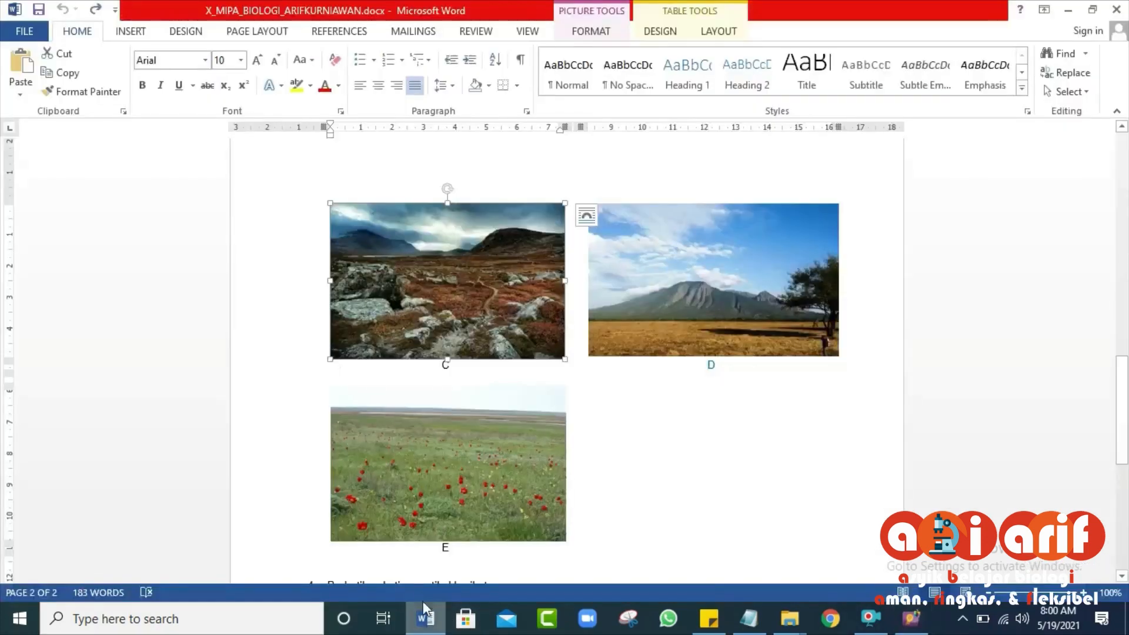
# - Select question 3's picture D in Word and copy it
pyautogui.click(700, 288)
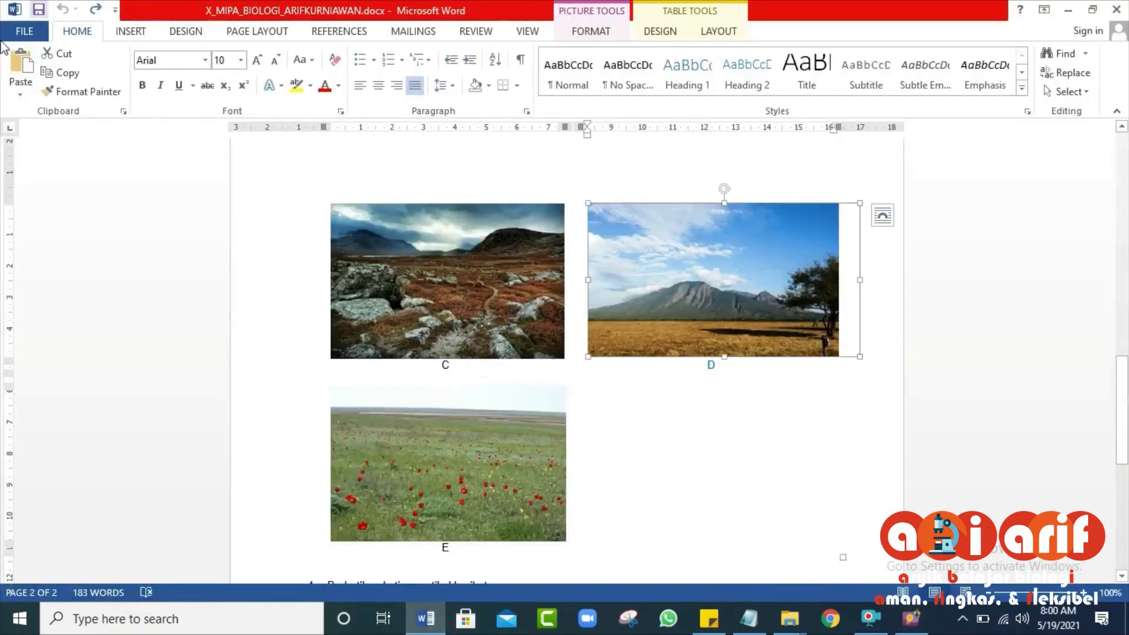
pyautogui.rightClick(674, 240)
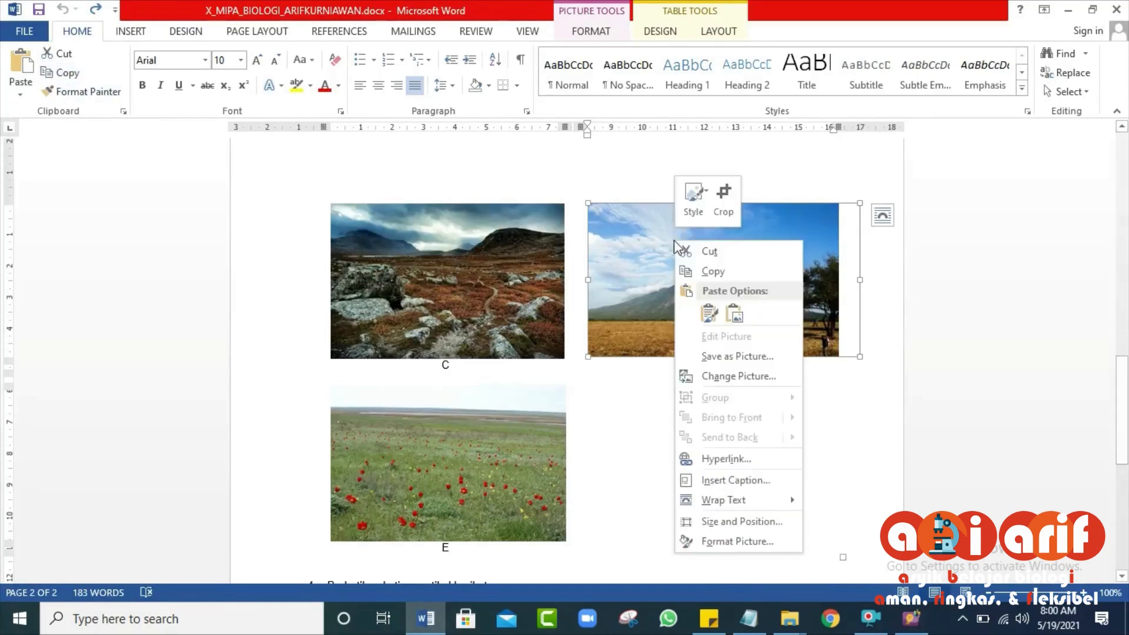
pyautogui.click(883, 369)
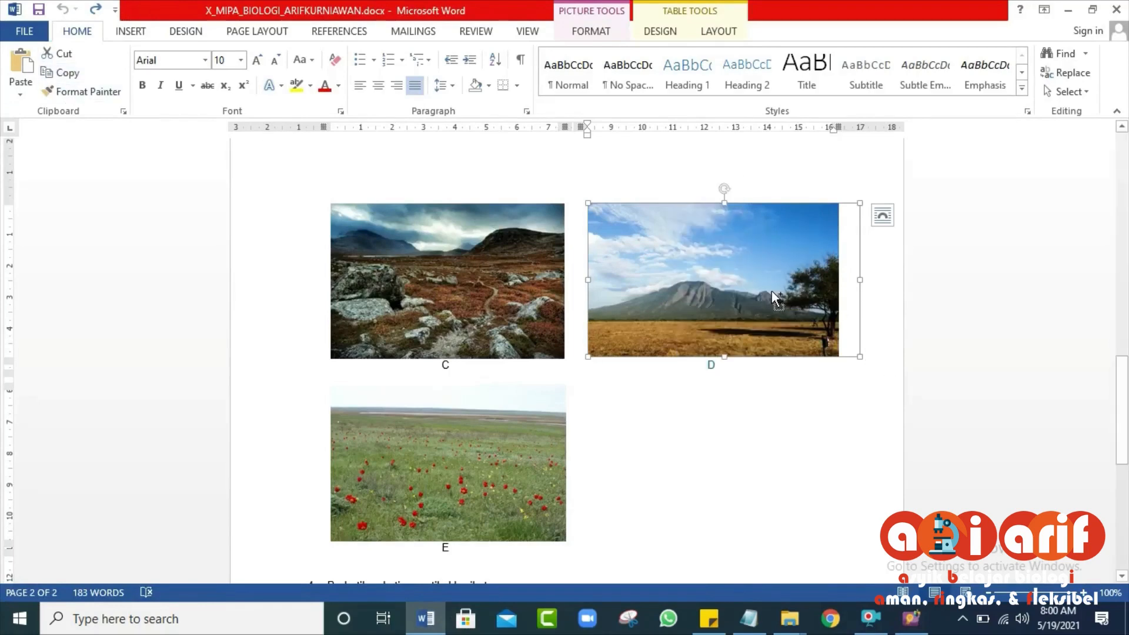
# - Paste the dry-plain picture D into choice d of the savanna question
pyautogui.click(911, 619)
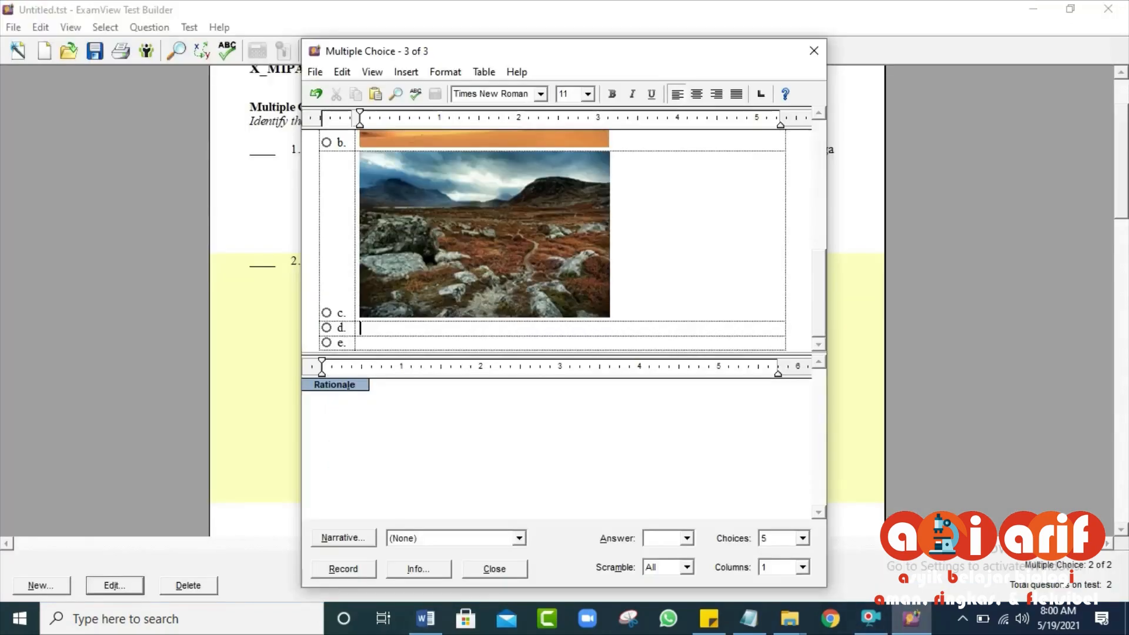
pyautogui.click(342, 72)
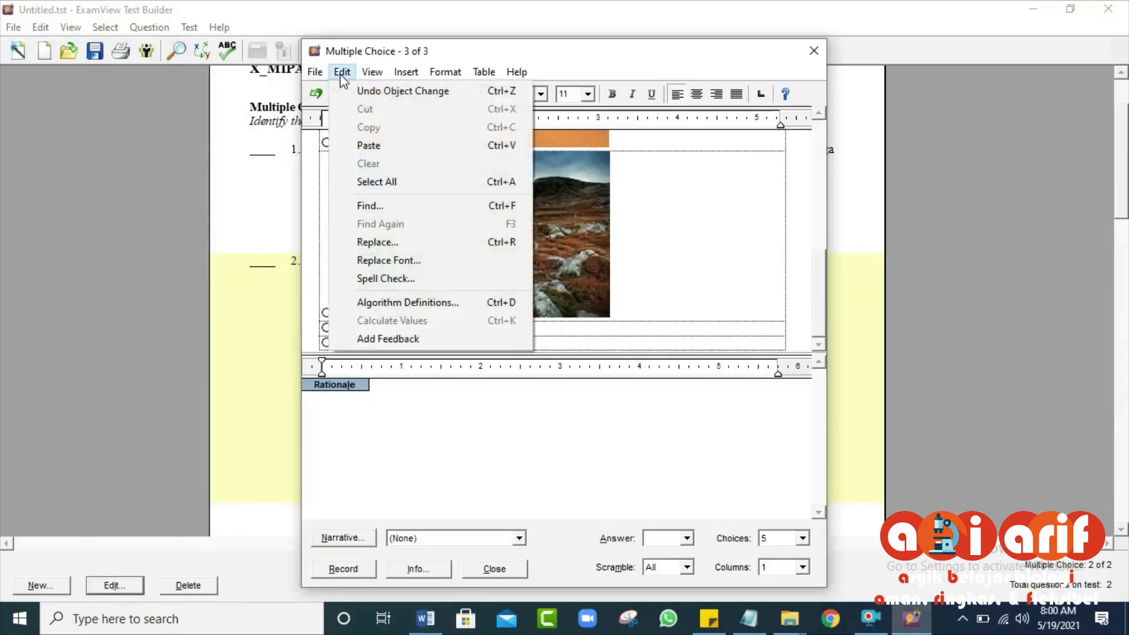
pyautogui.click(665, 188)
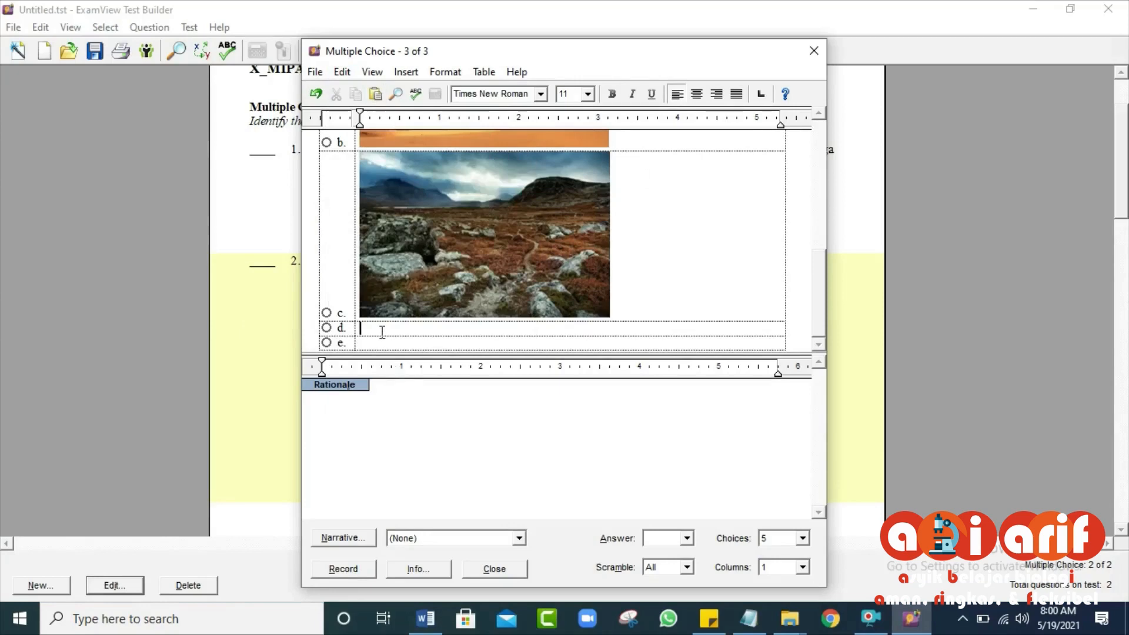
pyautogui.hotkey('ctrl', 'v')
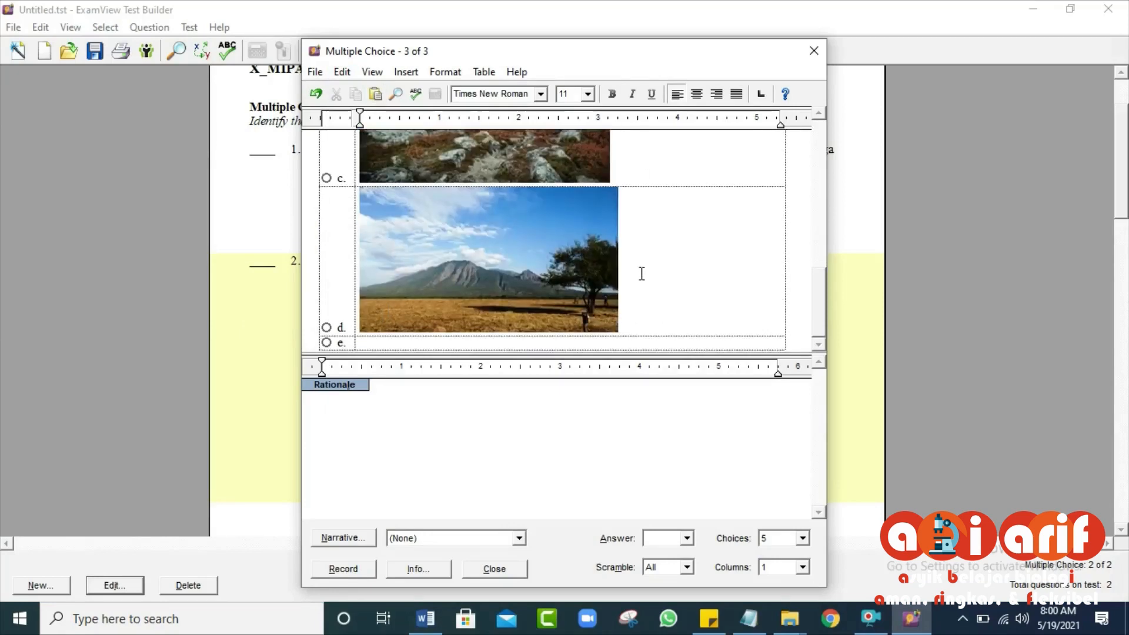
# - Shrink the choice d picture slightly to match the other answer pictures
pyautogui.click(568, 282)
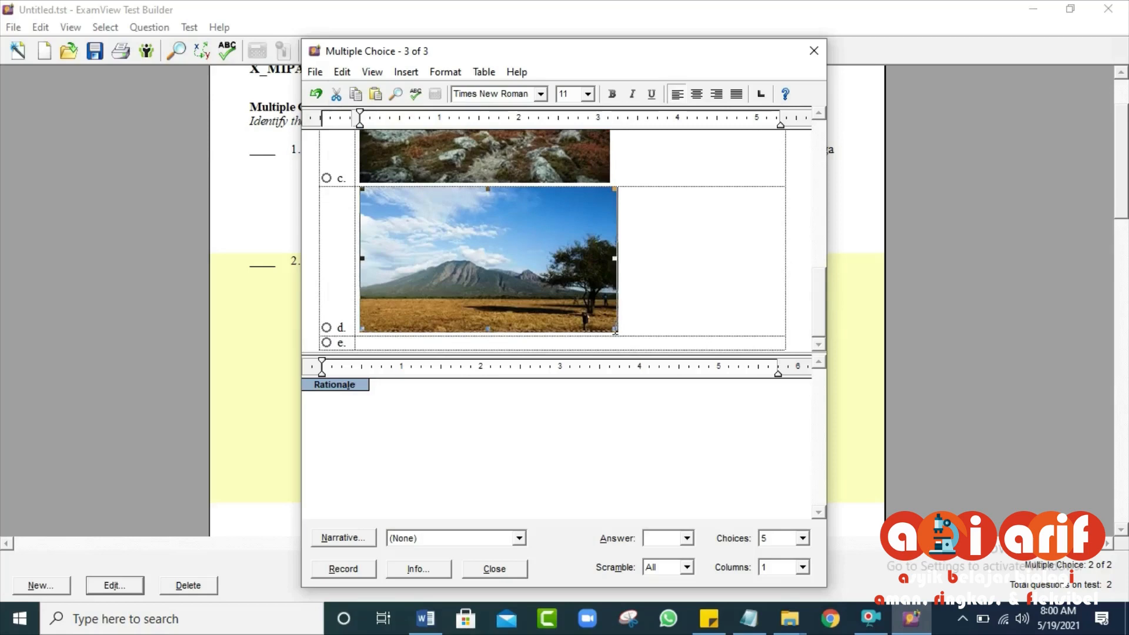
pyautogui.moveTo(616, 331); pyautogui.dragTo(613, 329)
pyautogui.click(675, 255)
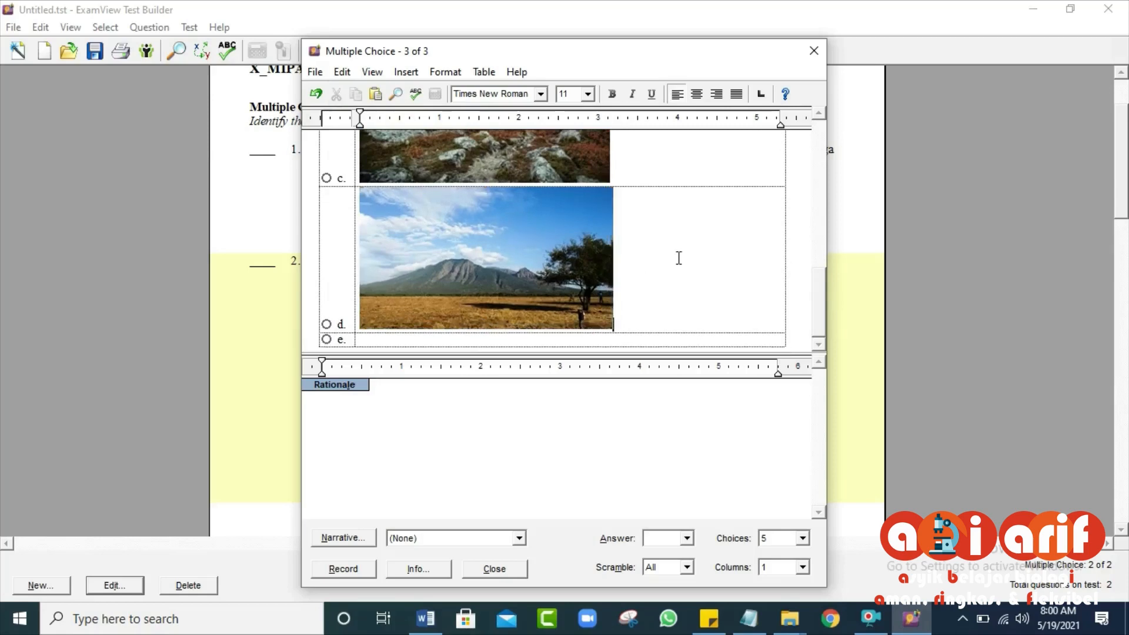
pyautogui.click(581, 320)
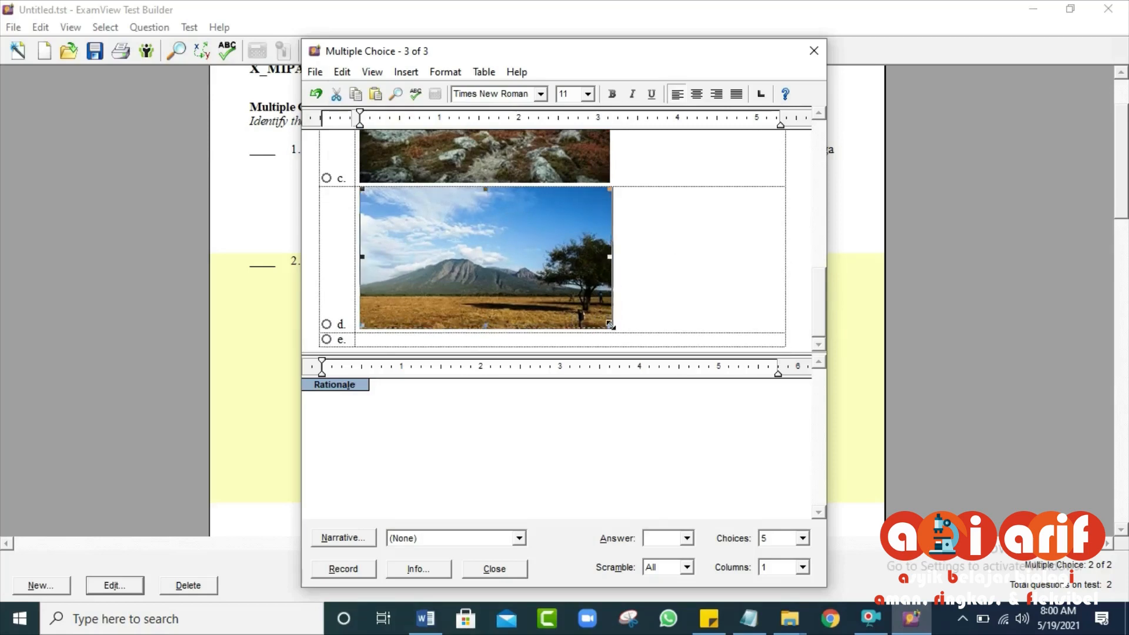
pyautogui.moveTo(611, 326); pyautogui.dragTo(610, 325)
pyautogui.click(682, 261)
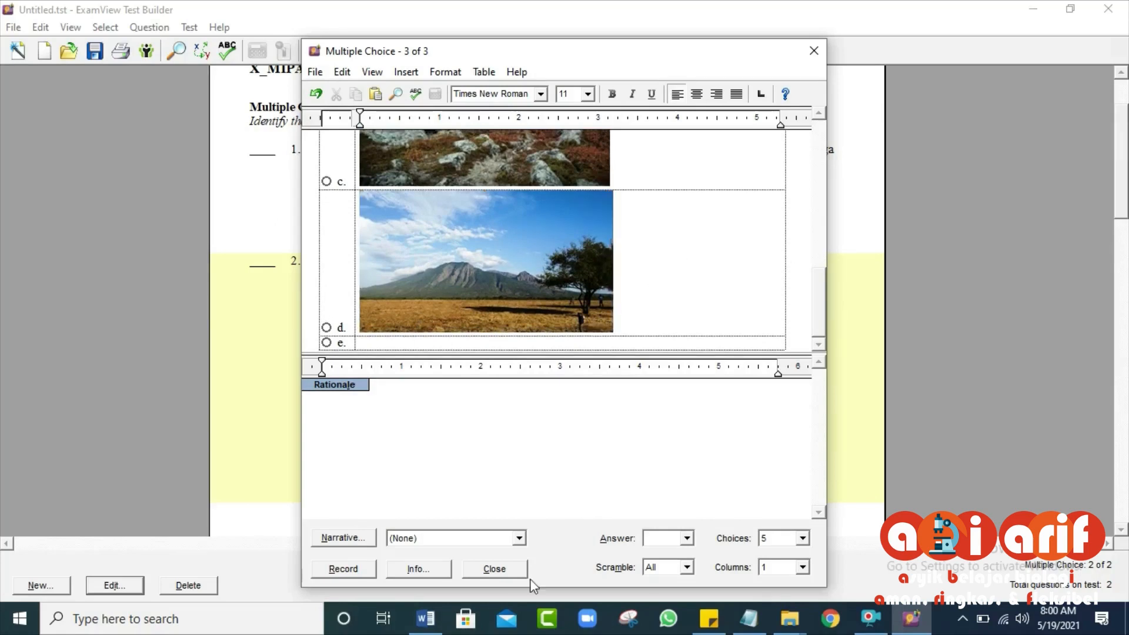
pyautogui.click(426, 618)
# - Paste the red-flower field picture E into choice e and enlarge it
pyautogui.click(496, 495)
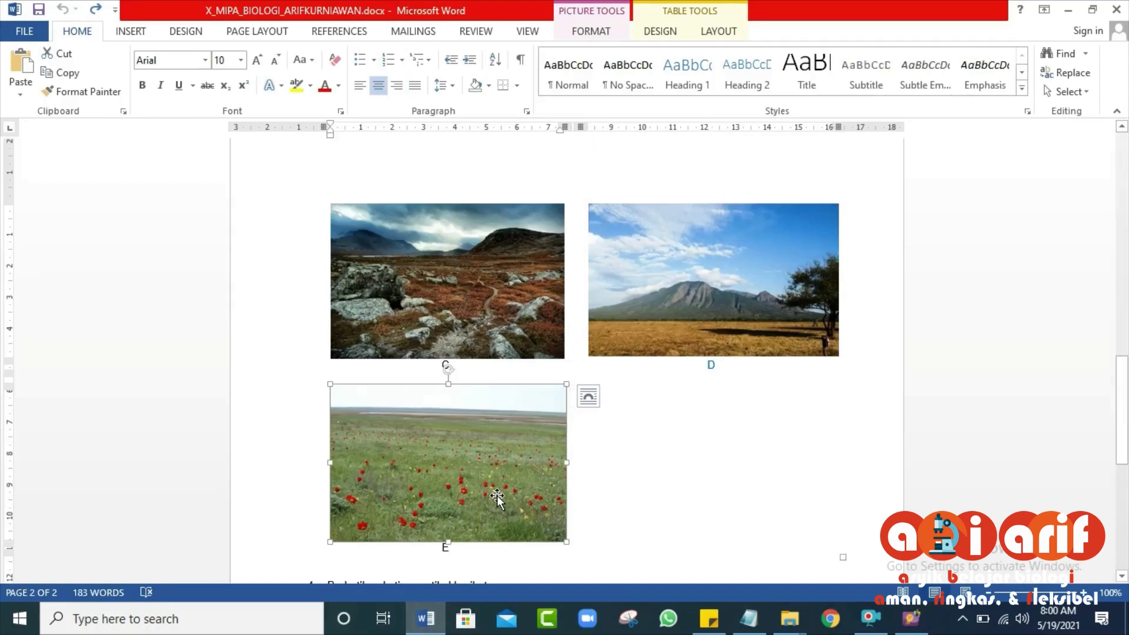
pyautogui.click(911, 618)
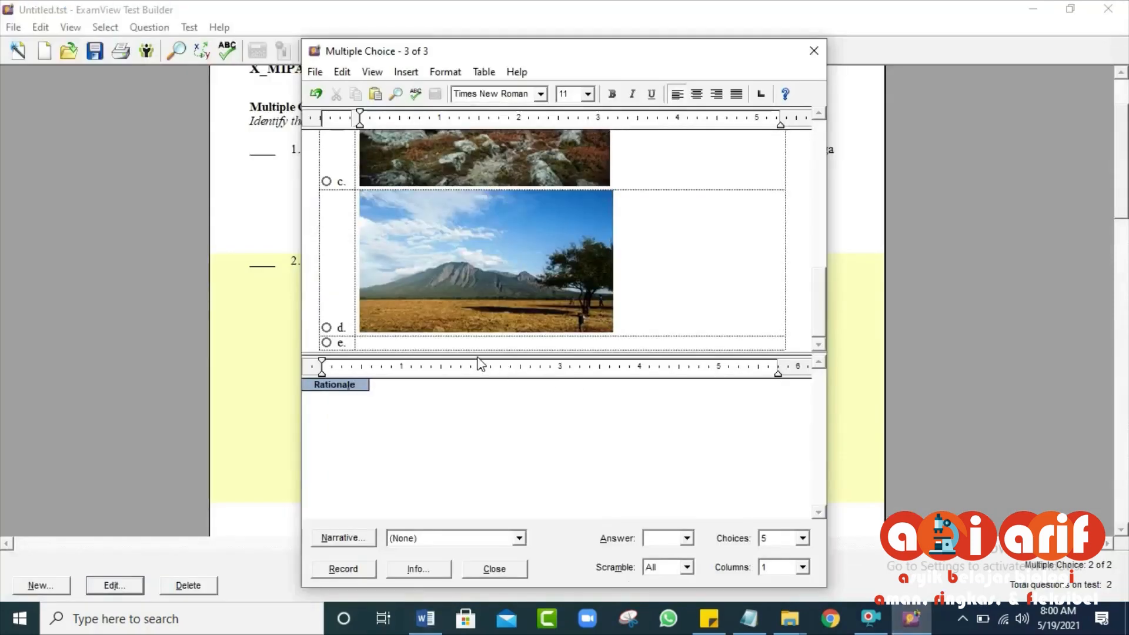
pyautogui.hotkey('ctrl', 'v')
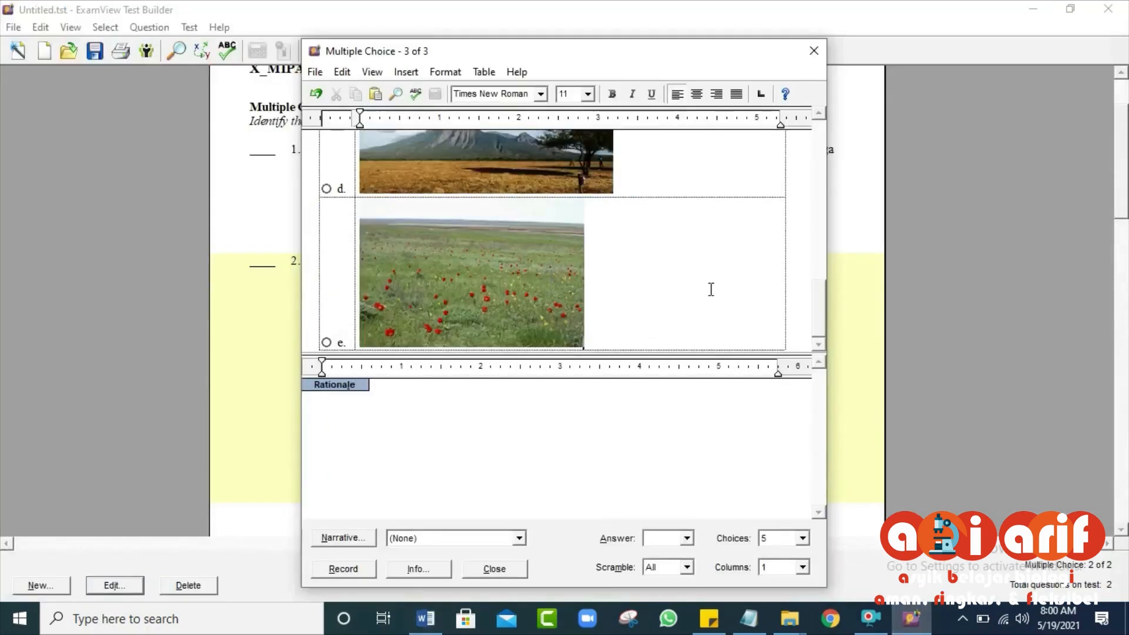
pyautogui.hotkey('shift', 'Left')
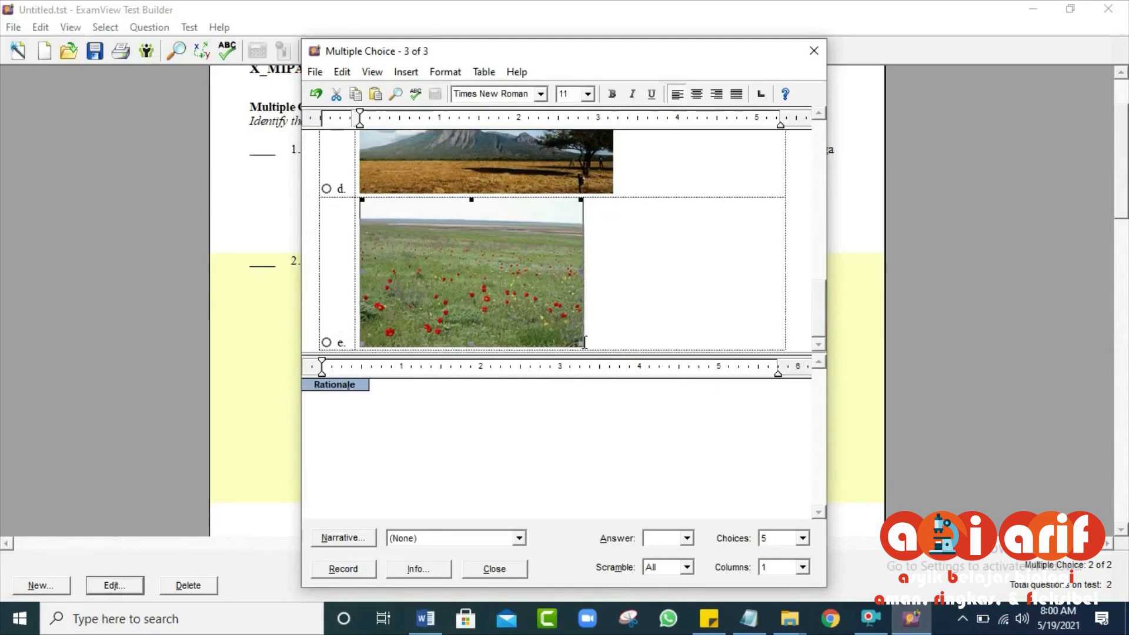
pyautogui.moveTo(581, 344); pyautogui.dragTo(610, 351)
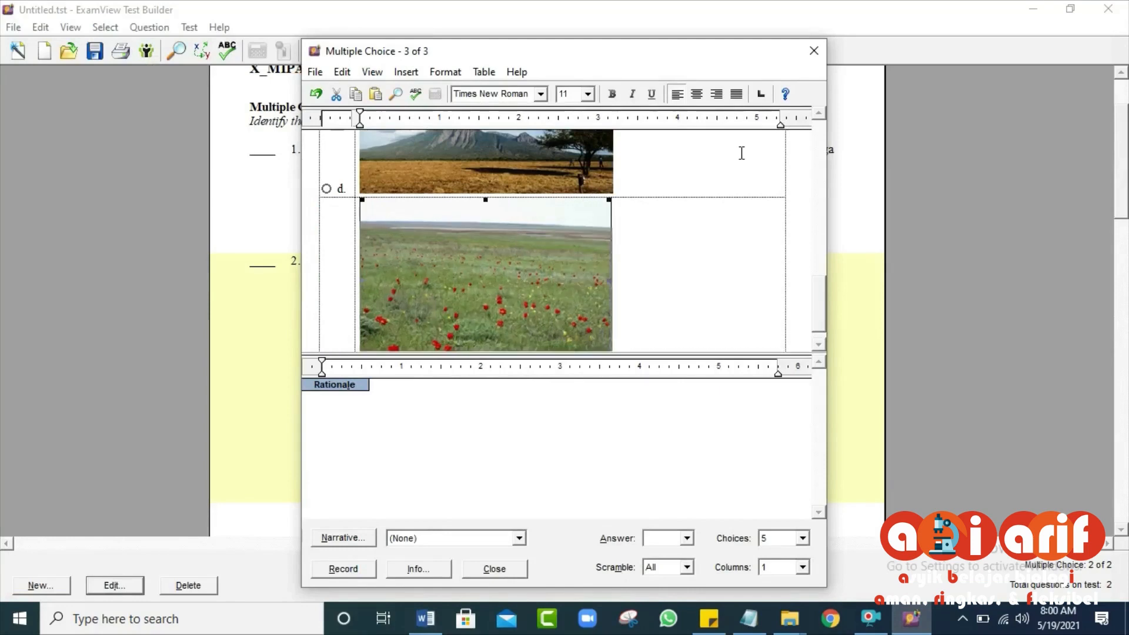
pyautogui.scroll(-1, 610, 348)
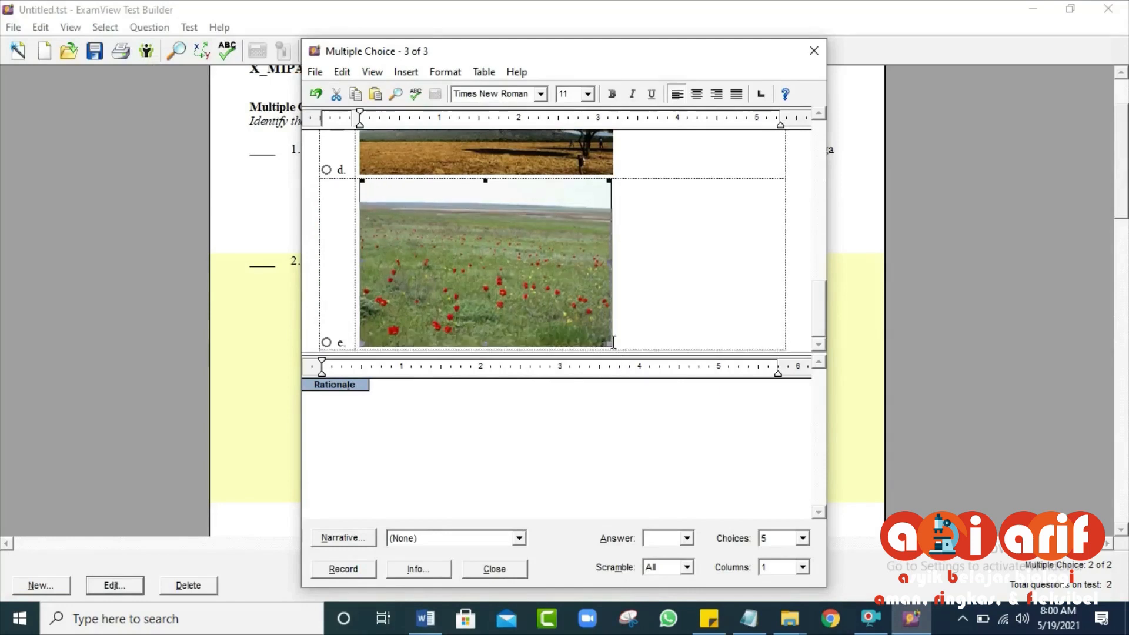
pyautogui.moveTo(609, 343); pyautogui.dragTo(615, 350)
pyautogui.click(671, 301)
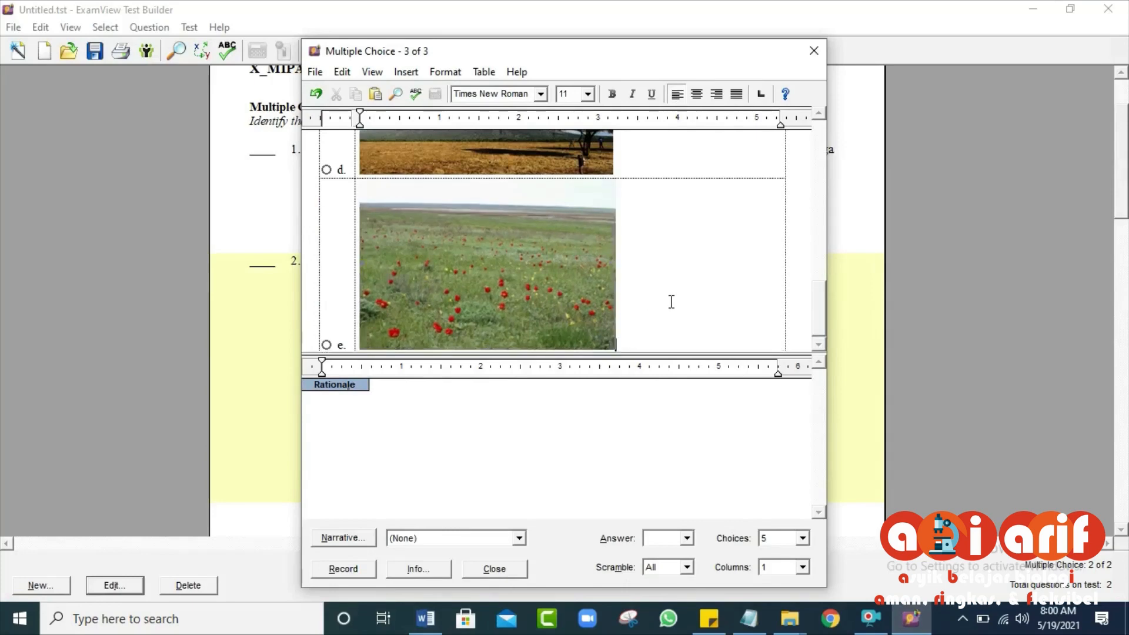
# - Mark d as the correct answer and record question 3 into the test
pyautogui.click(686, 538)
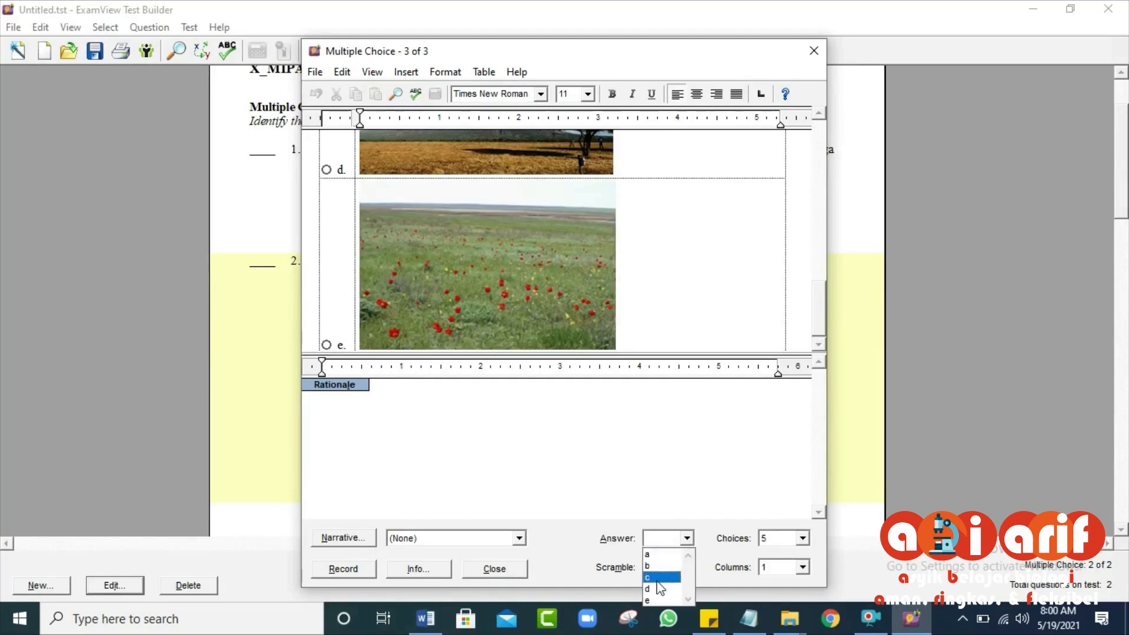
pyautogui.click(680, 249)
pyautogui.scroll(3, 469, 244)
pyautogui.scroll(8, 468, 243)
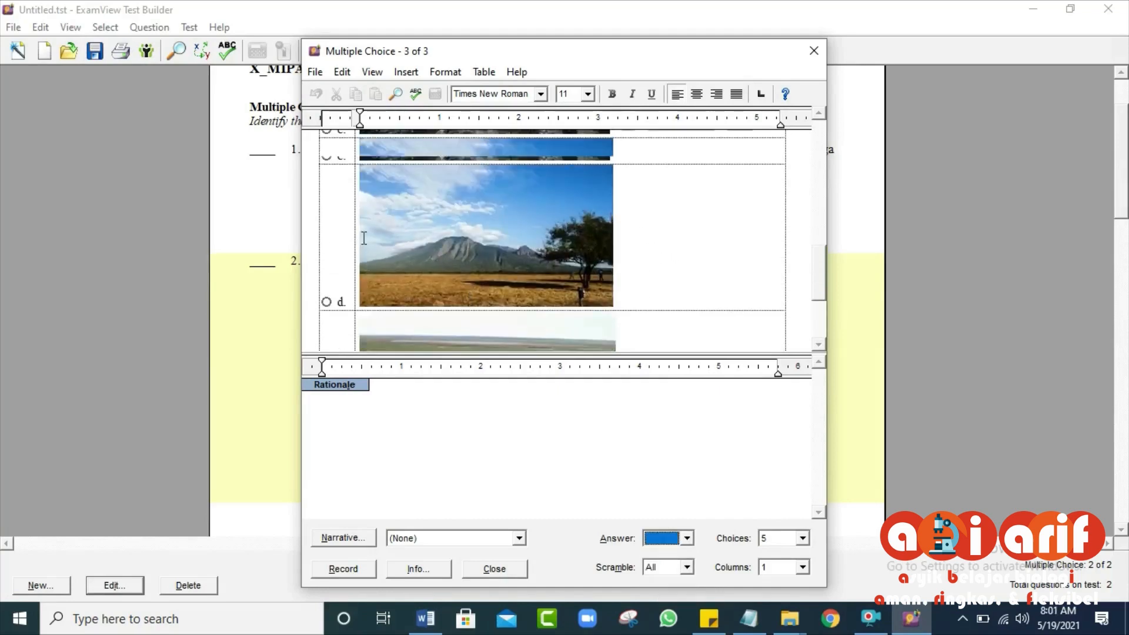
pyautogui.scroll(2, 468, 243)
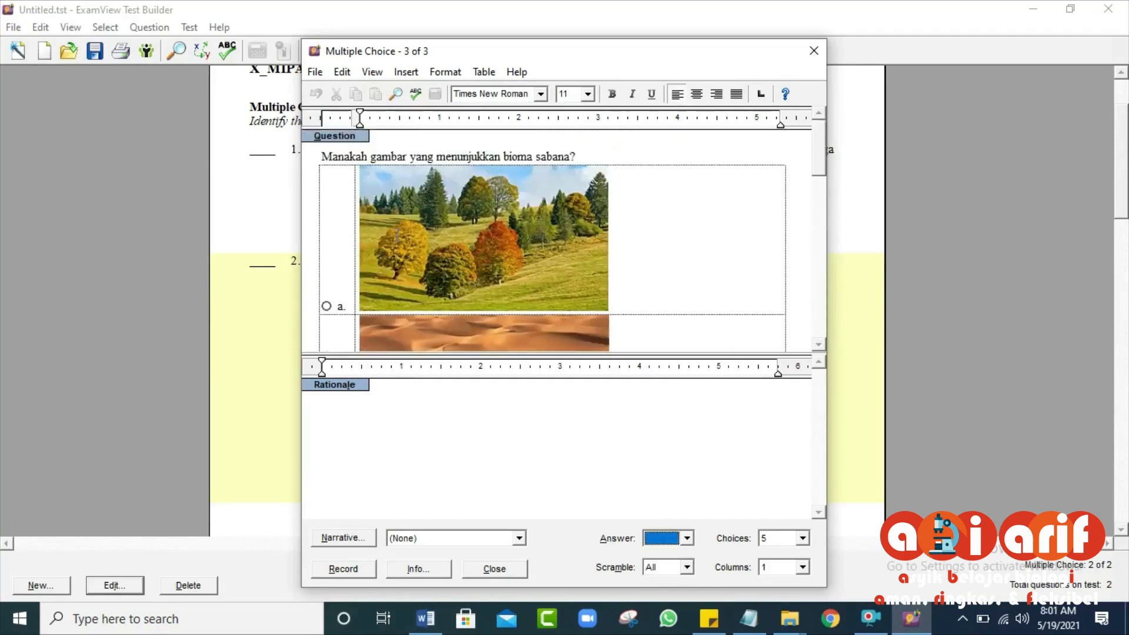
pyautogui.scroll(-4, 468, 244)
pyautogui.scroll(4, 468, 243)
pyautogui.scroll(-8, 400, 230)
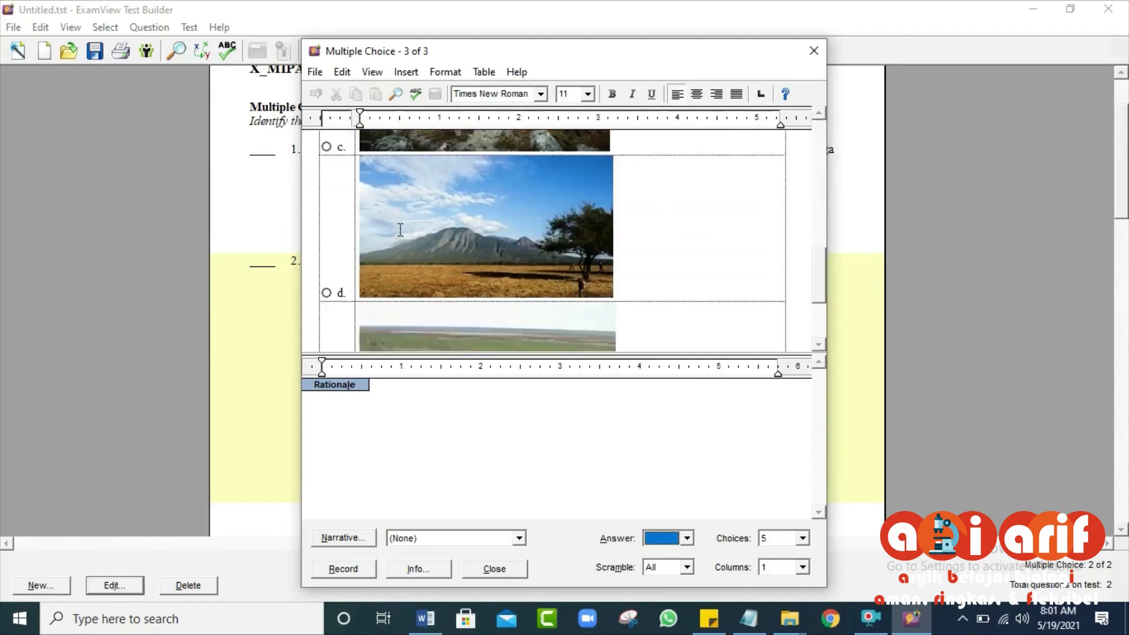
pyautogui.click(327, 292)
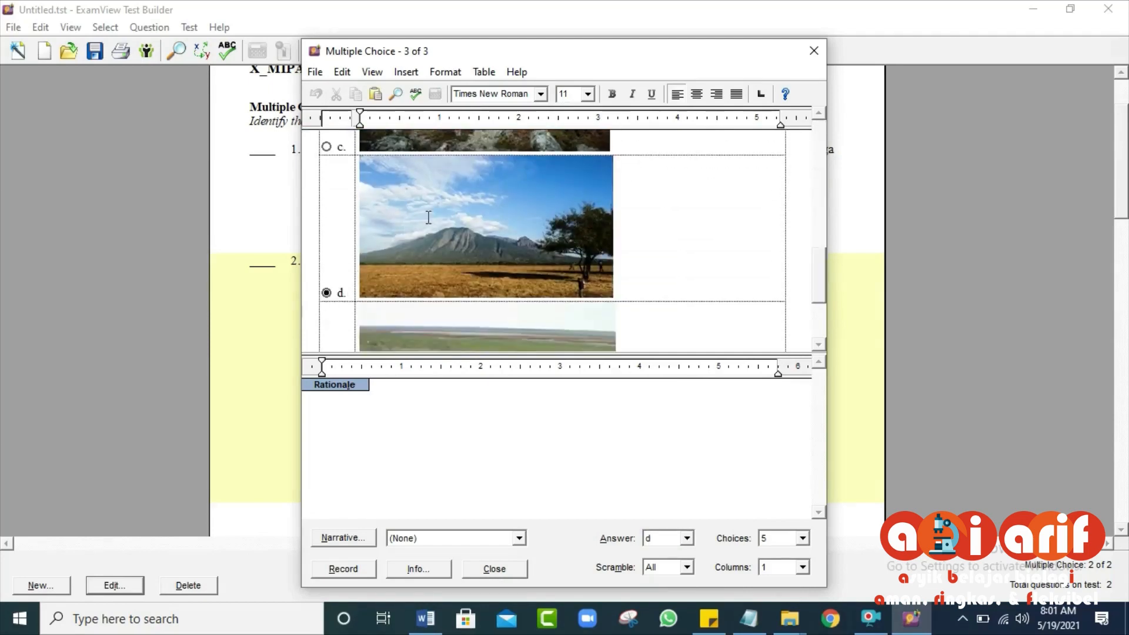
pyautogui.click(321, 574)
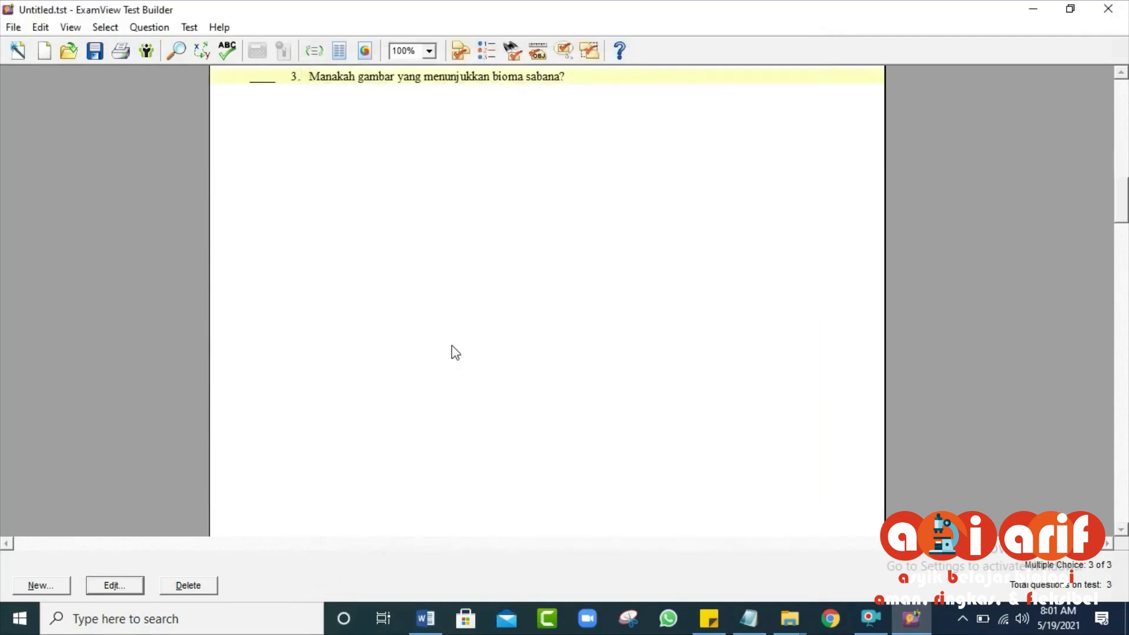
# - Scroll through the test to check the three recorded questions, including the savanna picture question
pyautogui.scroll(15, 452, 346)
pyautogui.scroll(-13, 456, 338)
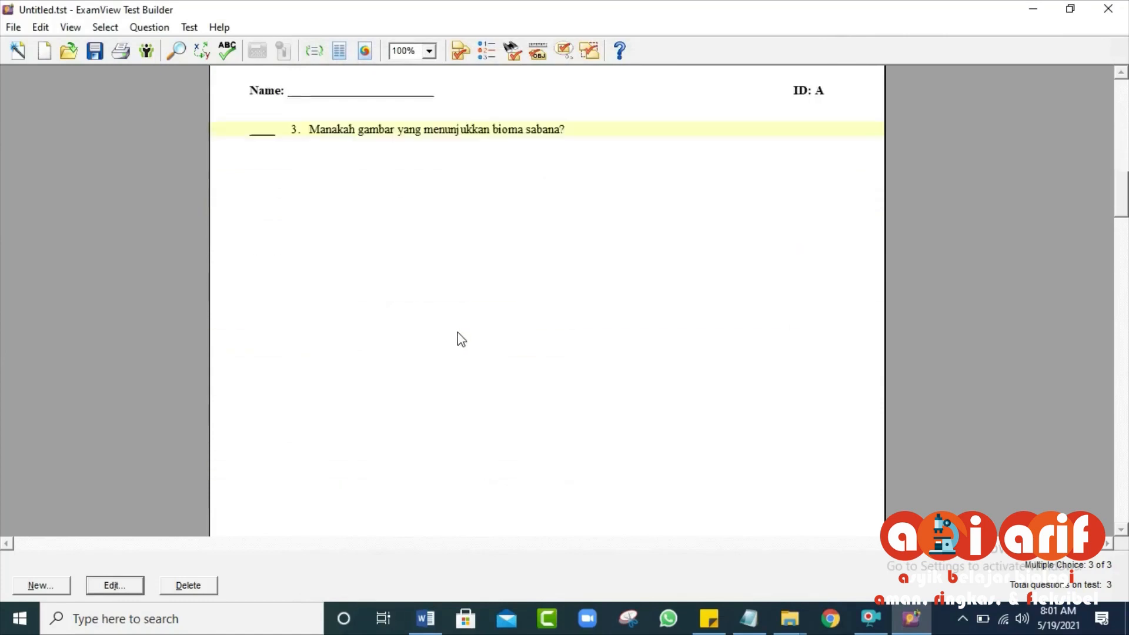
pyautogui.scroll(-12, 457, 333)
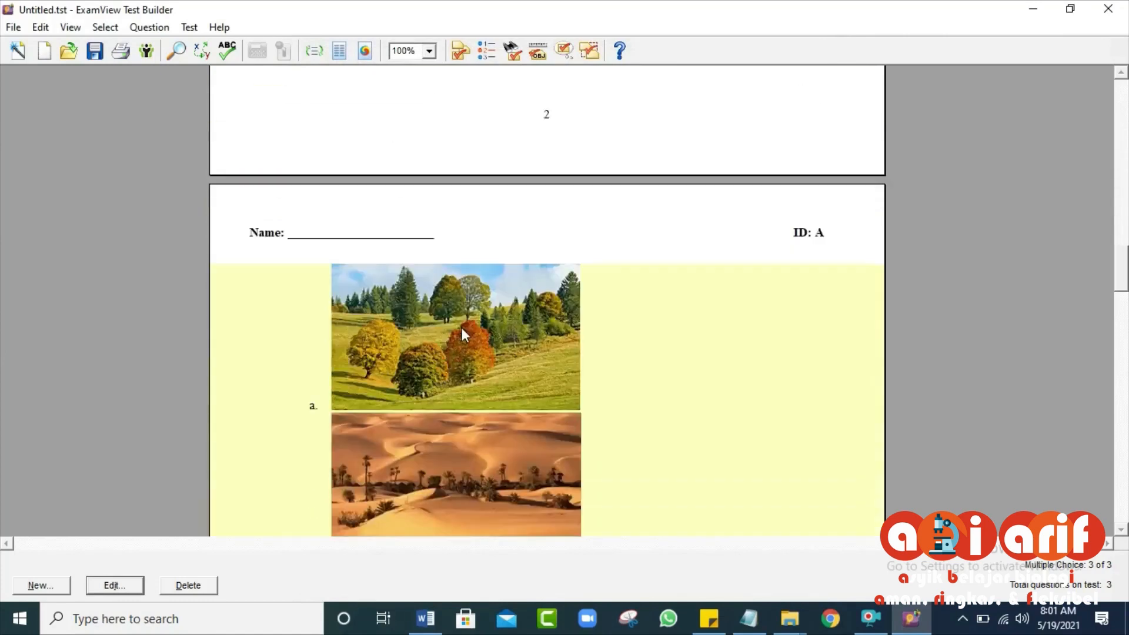
pyautogui.scroll(-8, 463, 334)
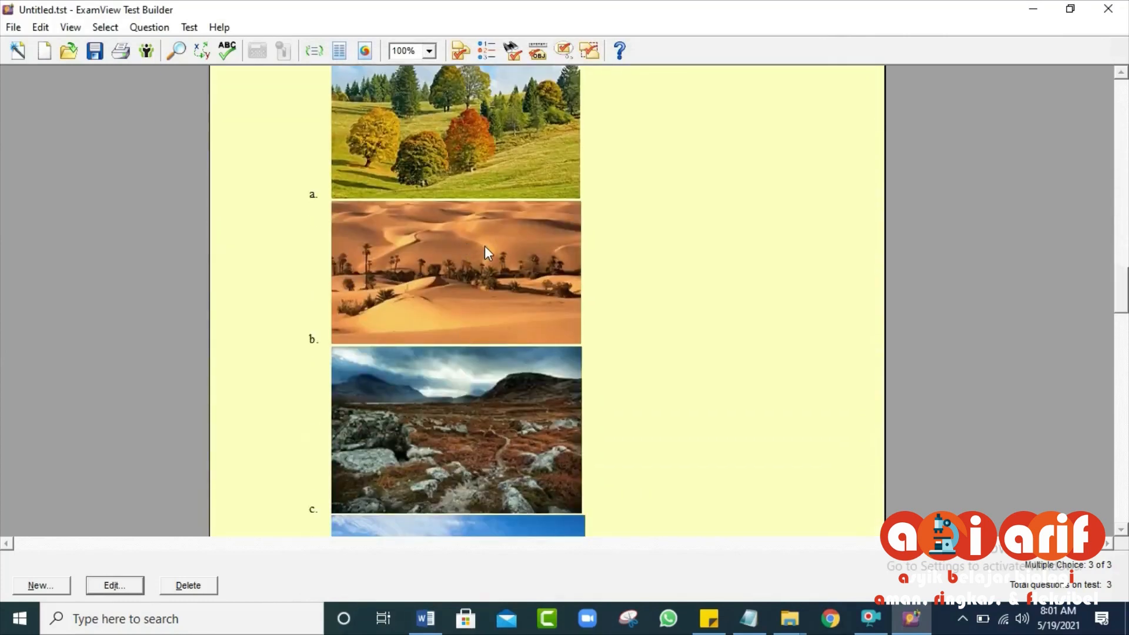
pyautogui.scroll(-10, 486, 245)
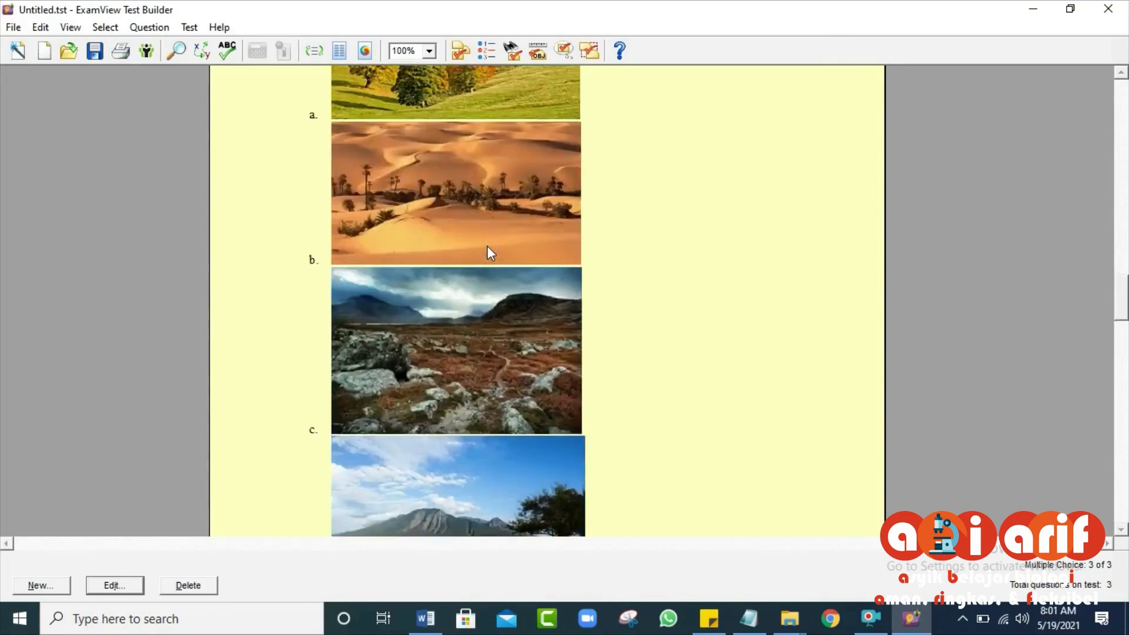
pyautogui.scroll(-20, 489, 246)
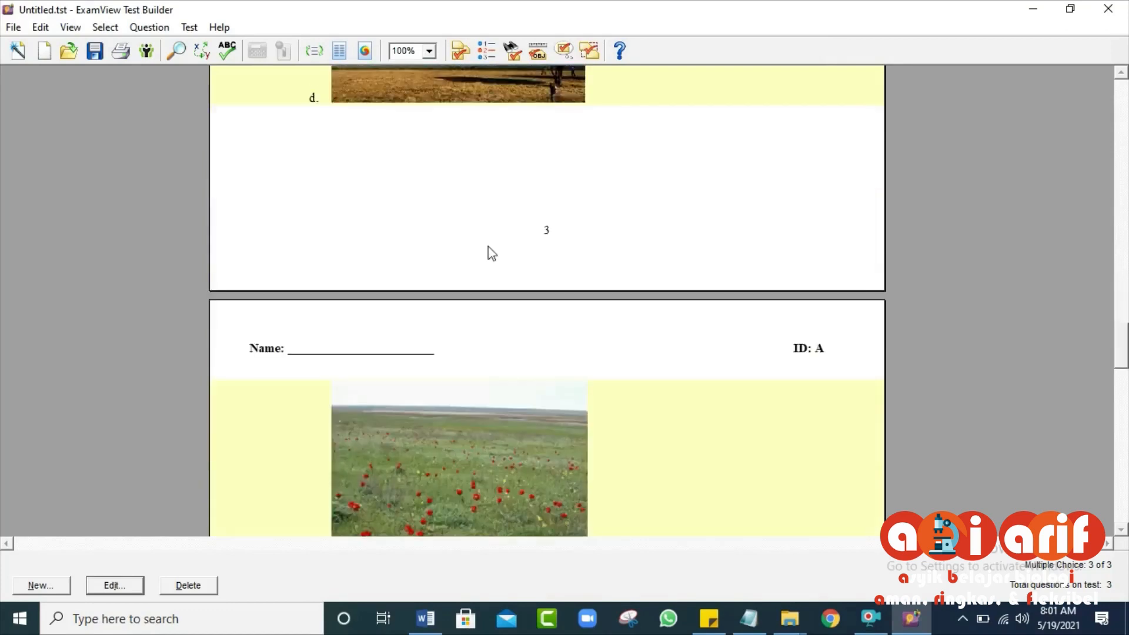
pyautogui.scroll(20, 488, 246)
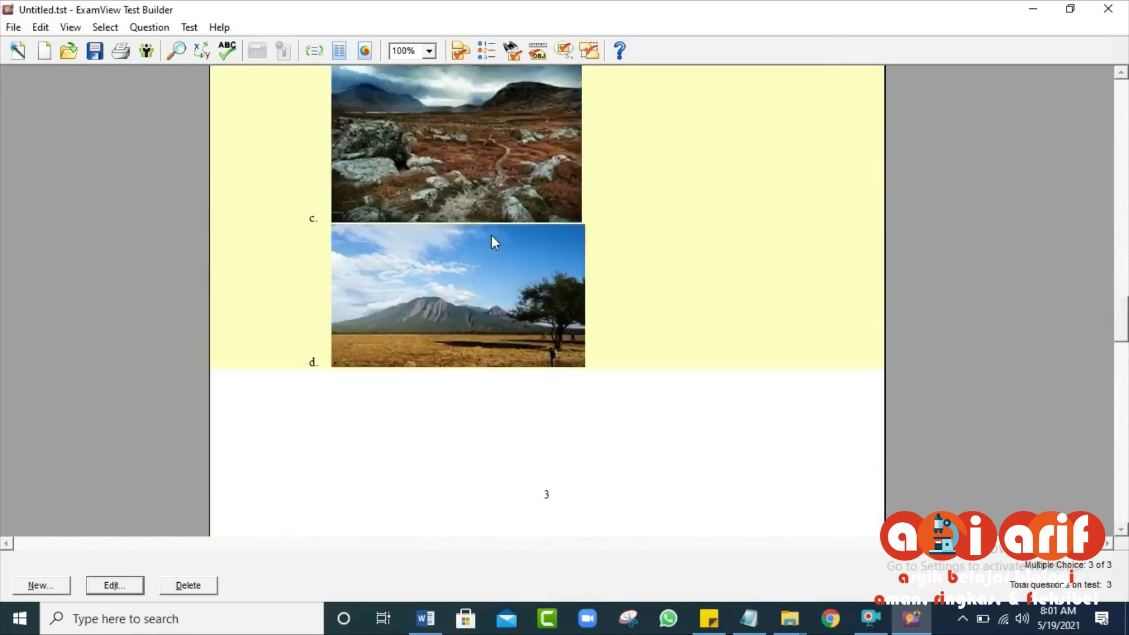
pyautogui.scroll(20, 492, 237)
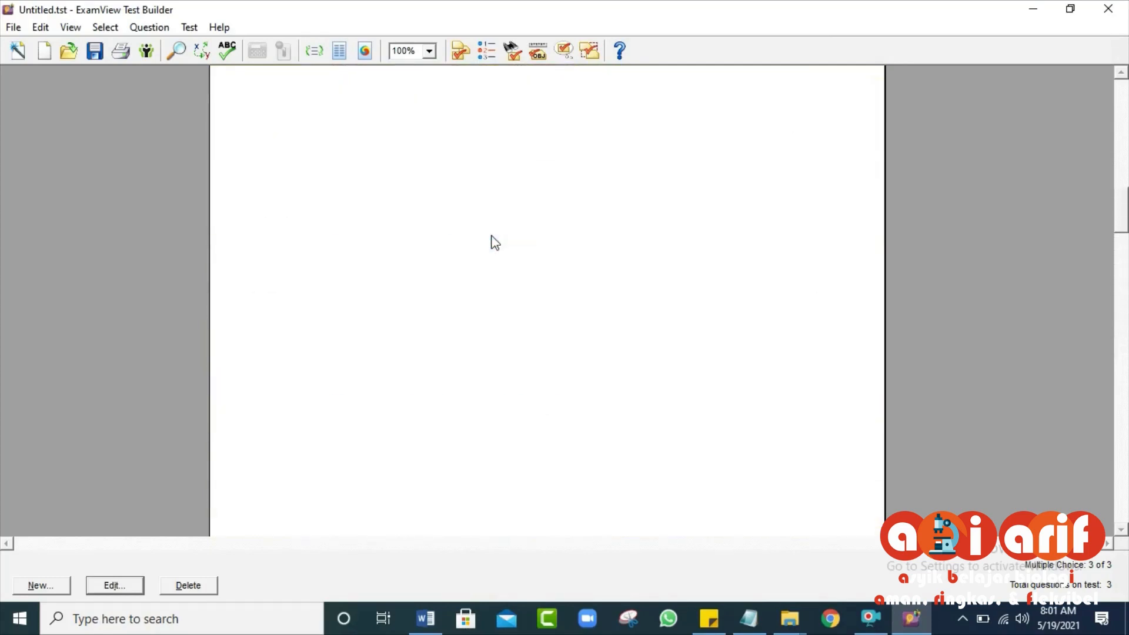
pyautogui.scroll(10, 496, 246)
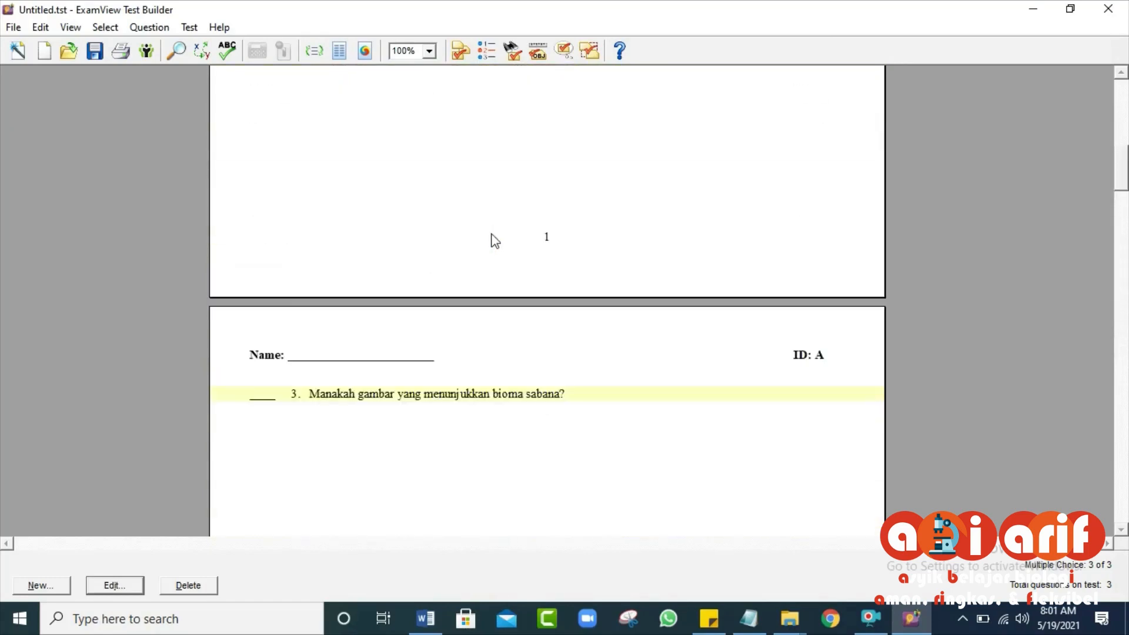
# - Return to the Word document at question 4's article excerpt on Indonesian fish
pyautogui.scroll(-20, 496, 246)
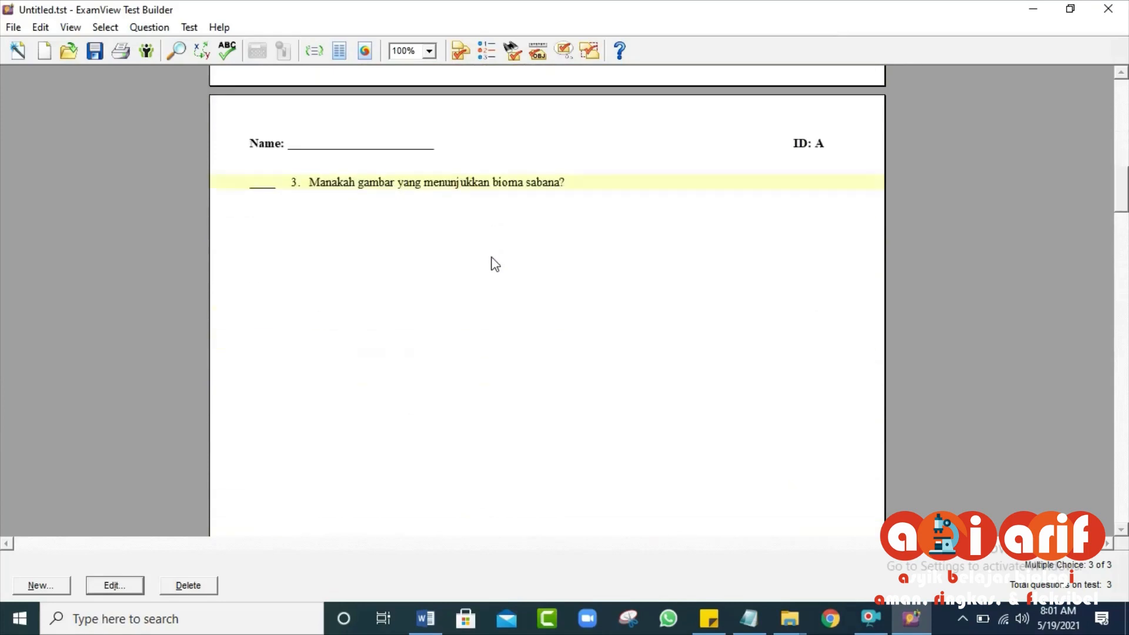
pyautogui.scroll(-20, 495, 265)
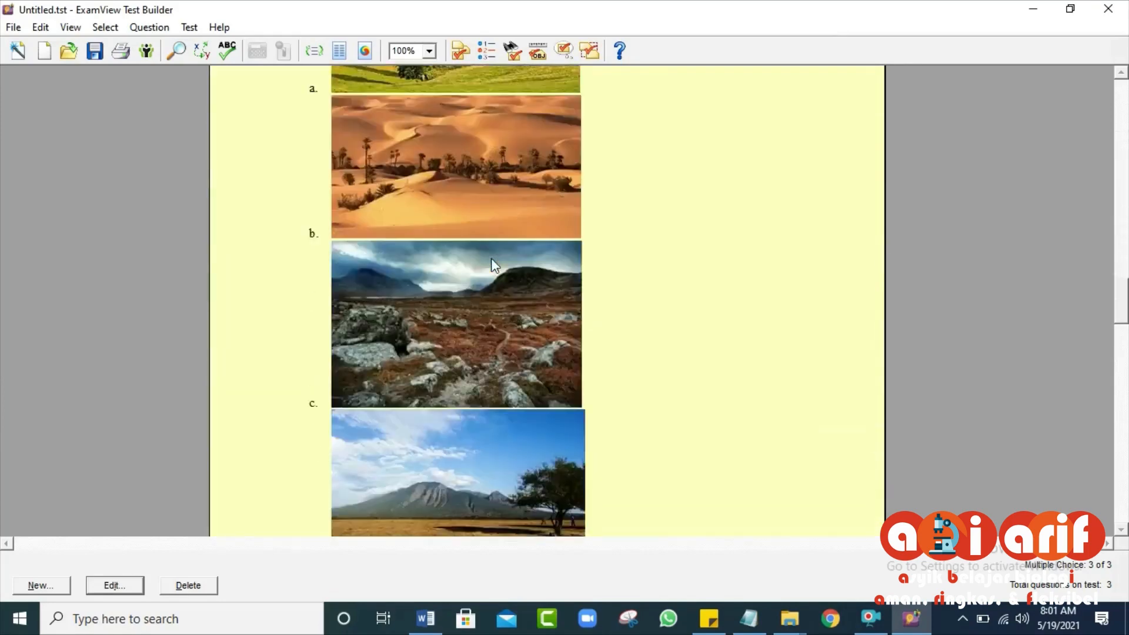
pyautogui.scroll(-10, 496, 263)
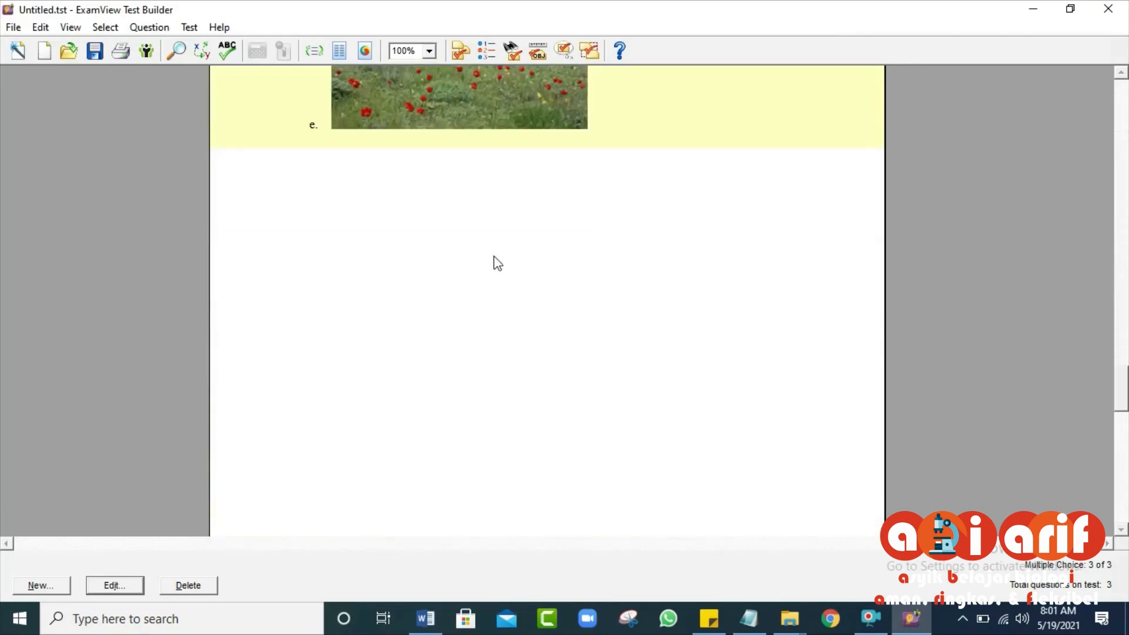
pyautogui.click(422, 627)
pyautogui.scroll(-5, 784, 352)
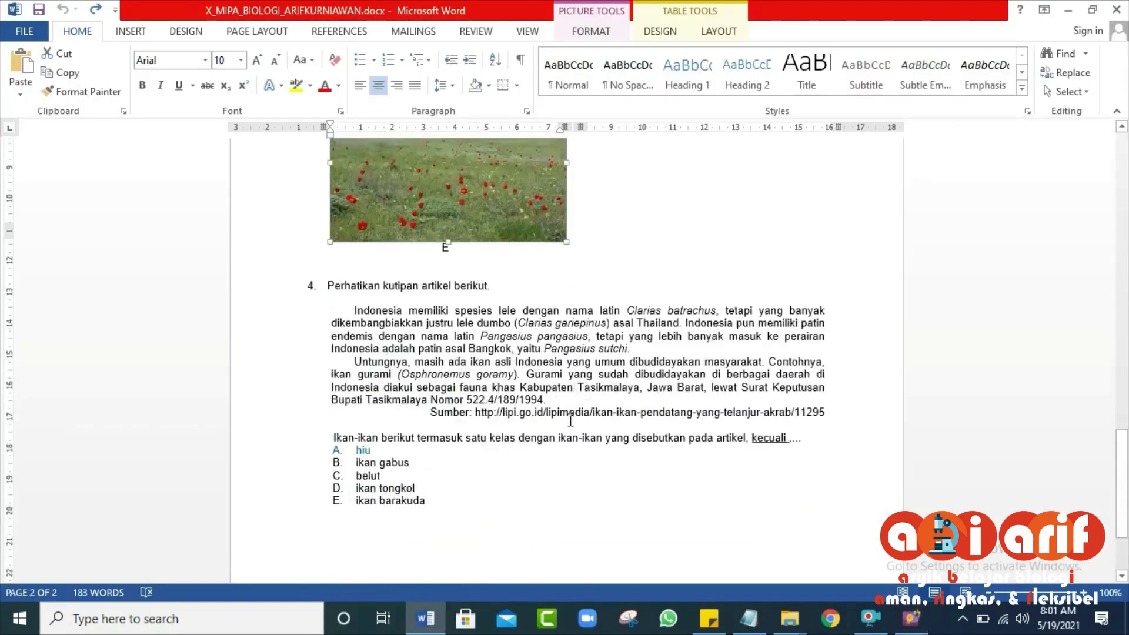
# - Show Word's question 4 fish article and options A–E, then bring up Windows search
pyautogui.click(866, 377)
pyautogui.scroll(-3, 735, 365)
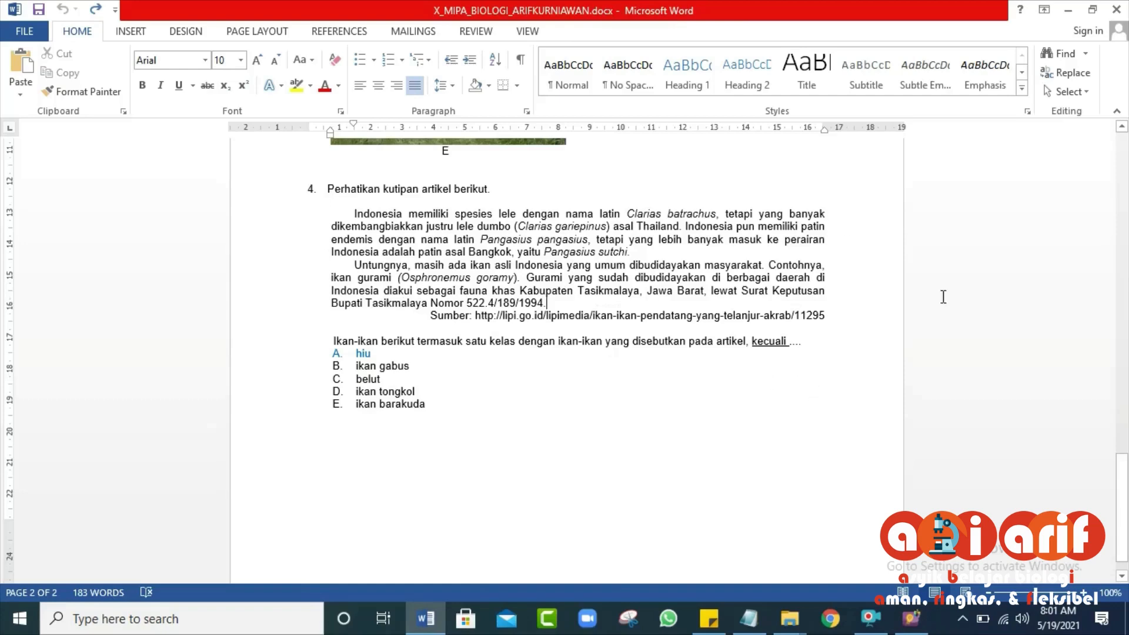
pyautogui.click(912, 618)
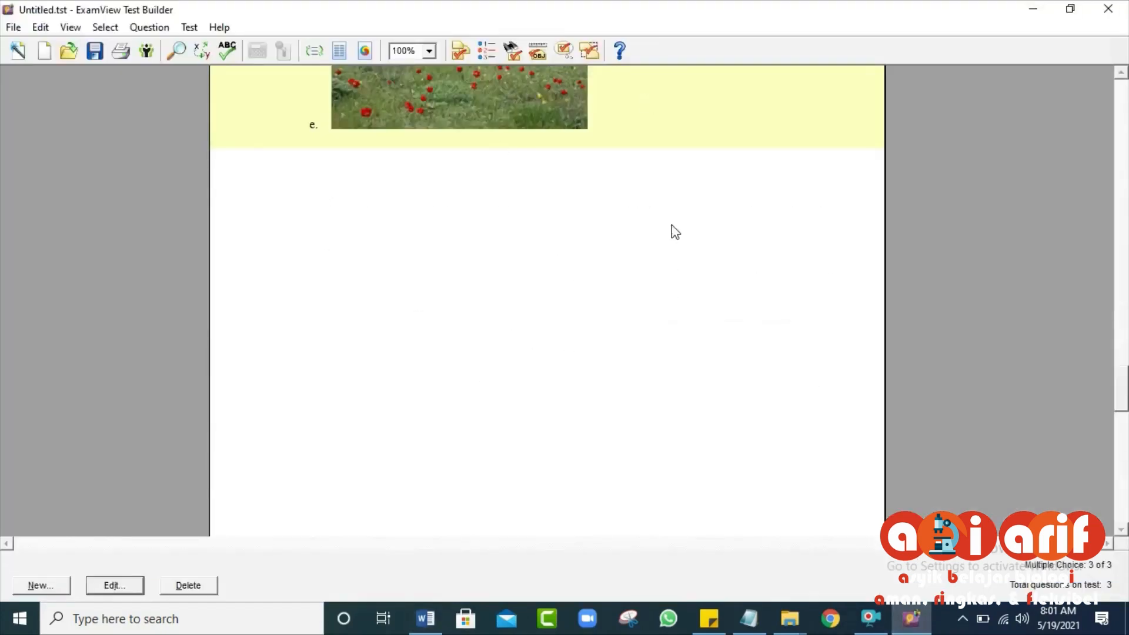
pyautogui.click(427, 617)
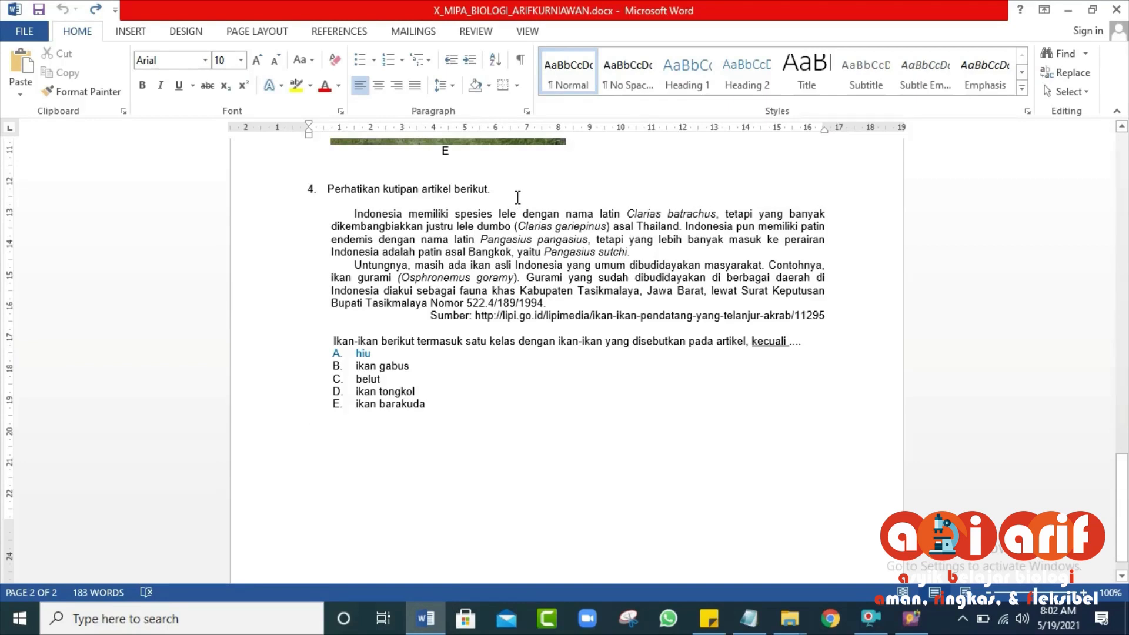
pyautogui.click(206, 621)
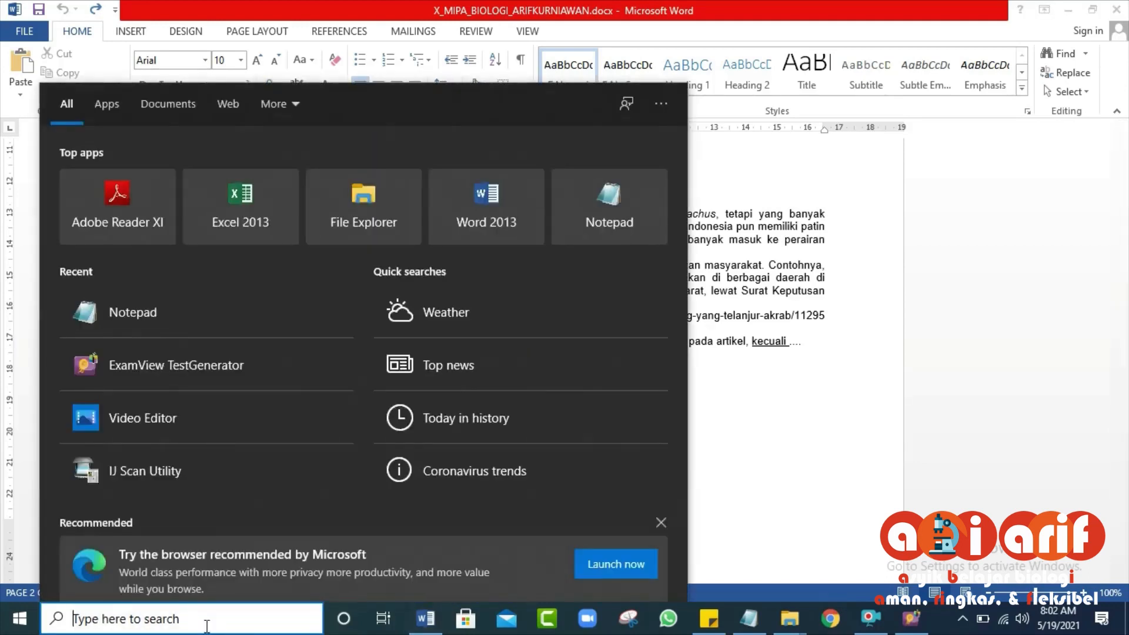
# - Launch Snipping Tool, capture question 4's article passage with its source line, and choose Save As
pyautogui.write('sn')
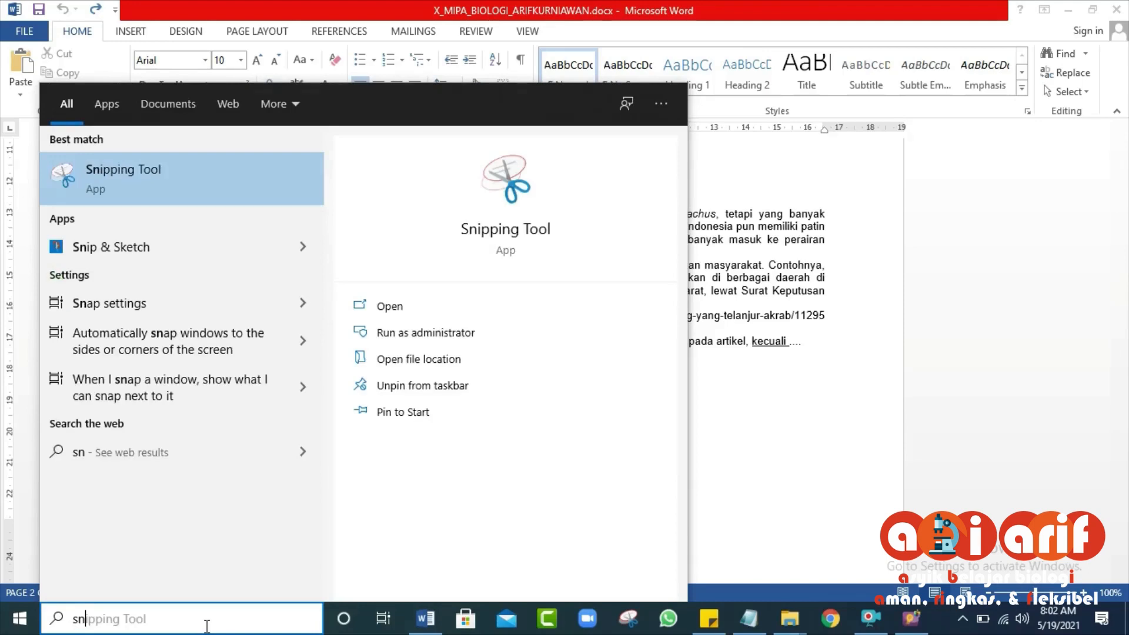
pyautogui.write('i')
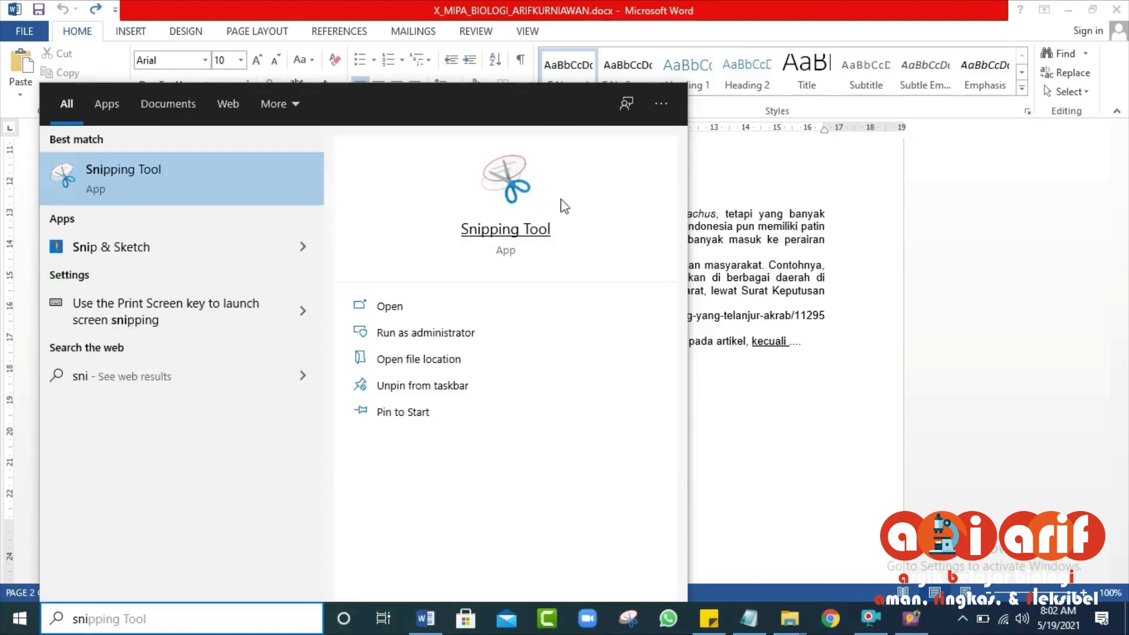
pyautogui.click(503, 234)
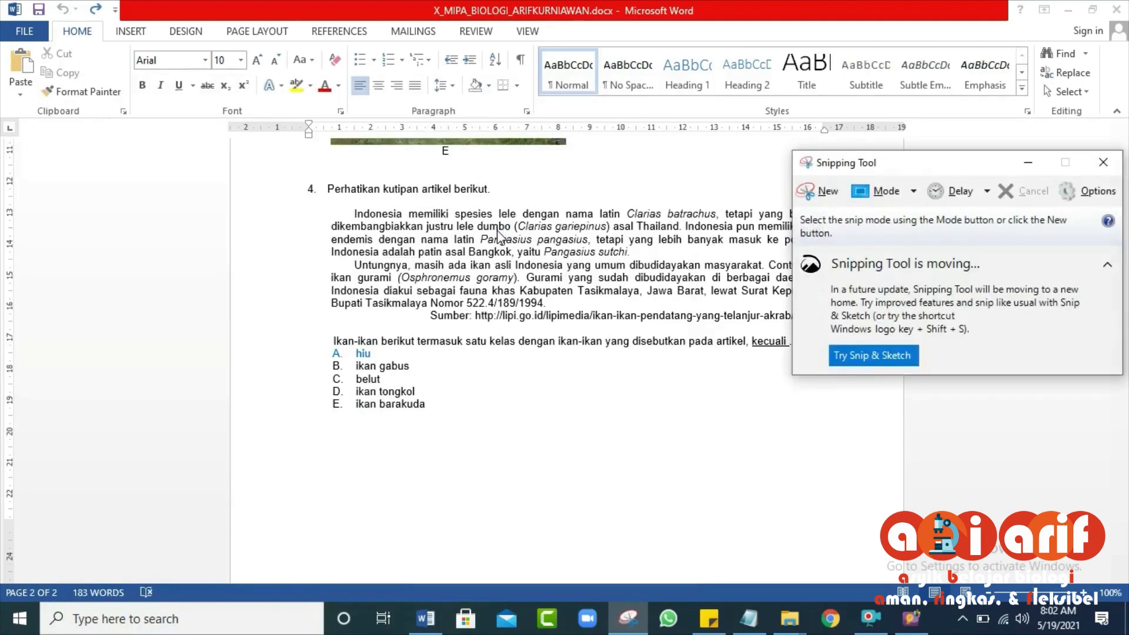
pyautogui.click(825, 198)
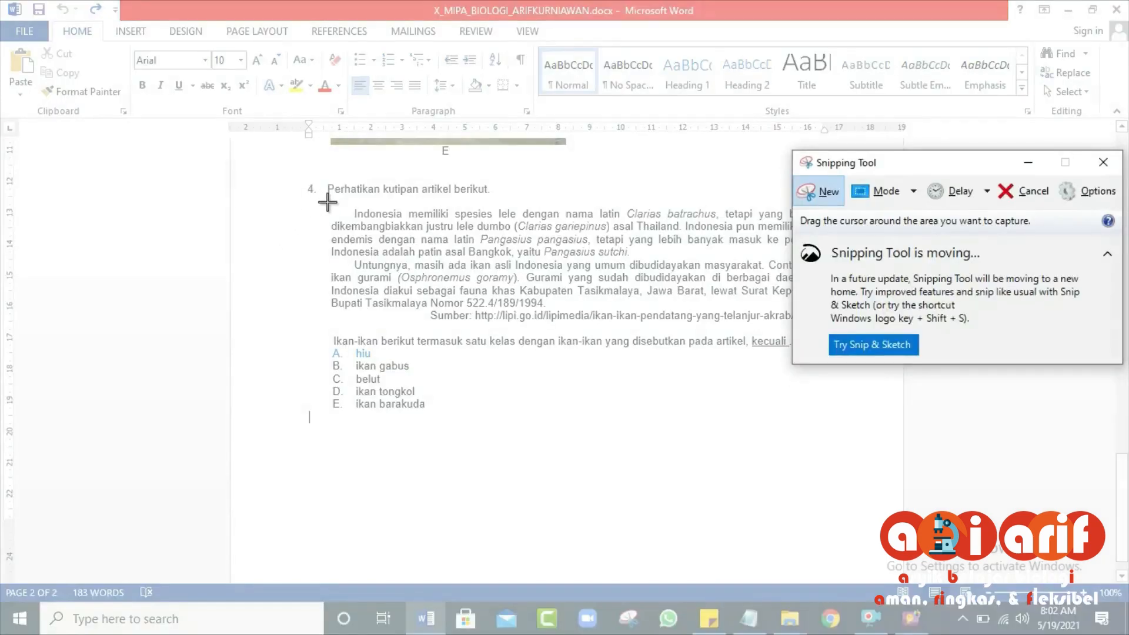
pyautogui.moveTo(327, 203); pyautogui.dragTo(831, 331)
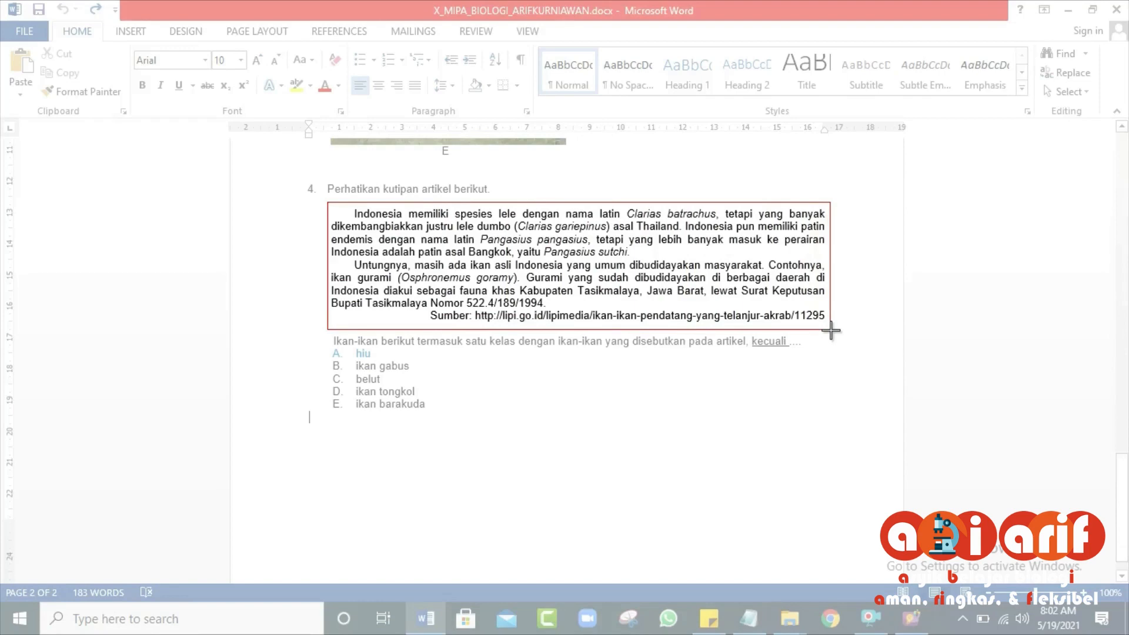
pyautogui.moveTo(831, 332); pyautogui.dragTo(831, 331)
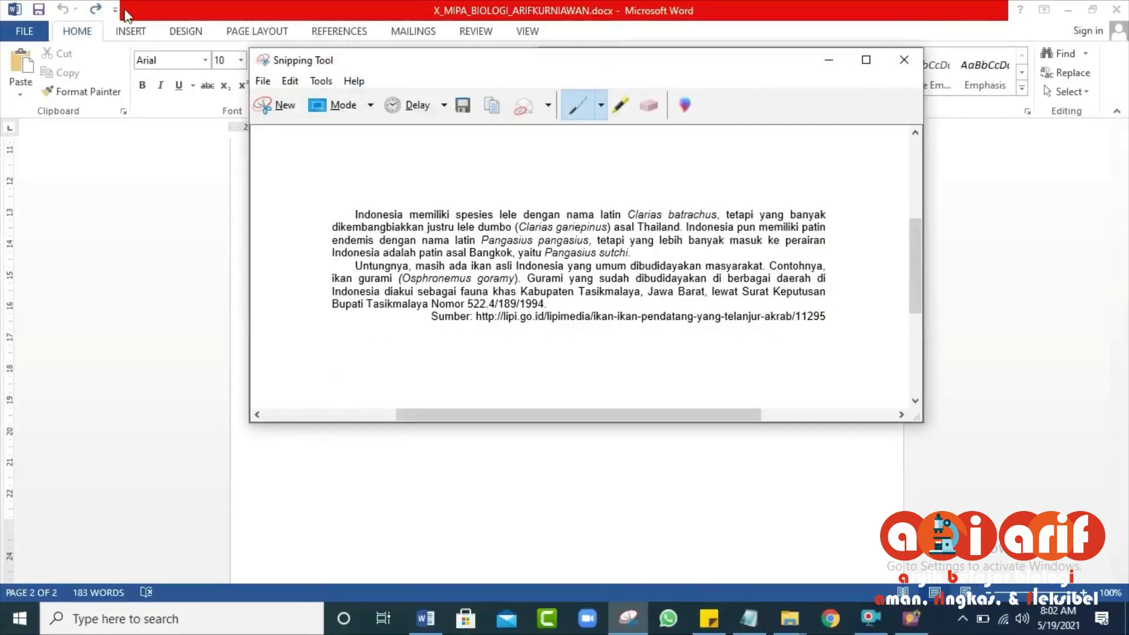
pyautogui.click(263, 81)
pyautogui.click(311, 126)
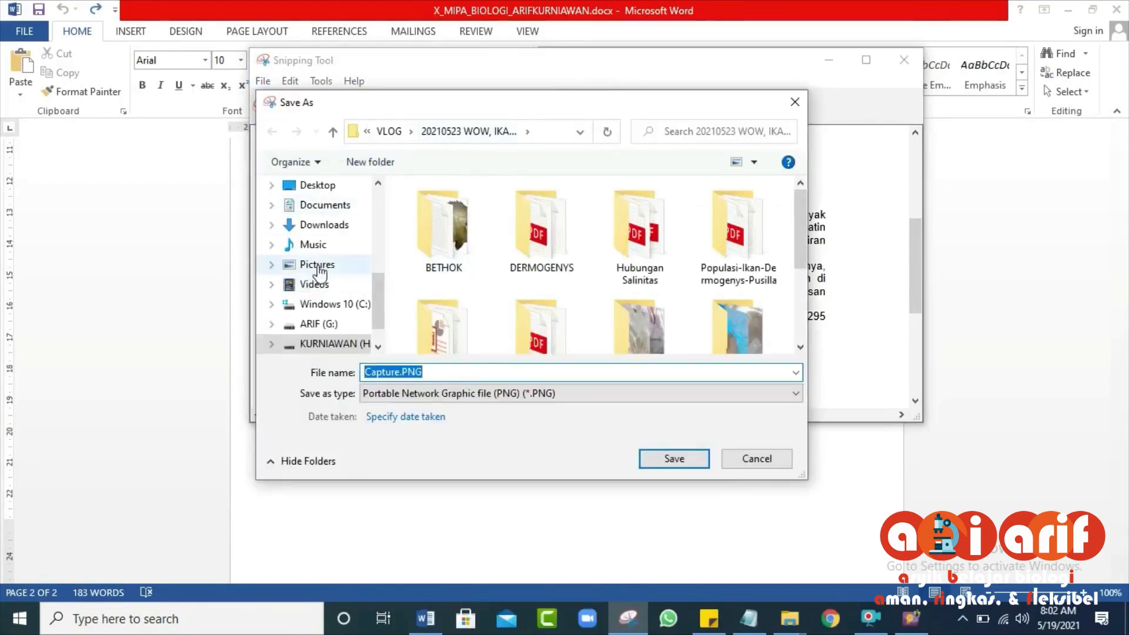
# - Browse the Save As dialog to G:\ADMIN 2020-2021\SEMESTER 2\PERANGKAT SEM GENAP\PAT 2021
pyautogui.scroll(-1, 329, 247)
pyautogui.click(333, 303)
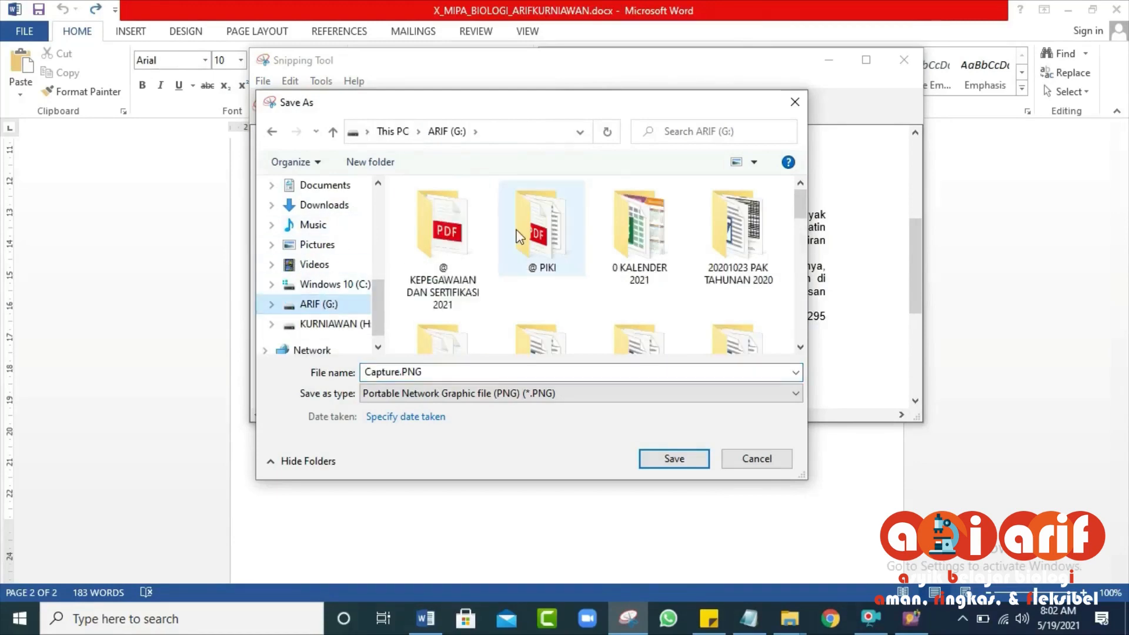
pyautogui.scroll(-1, 519, 235)
pyautogui.scroll(-1, 519, 234)
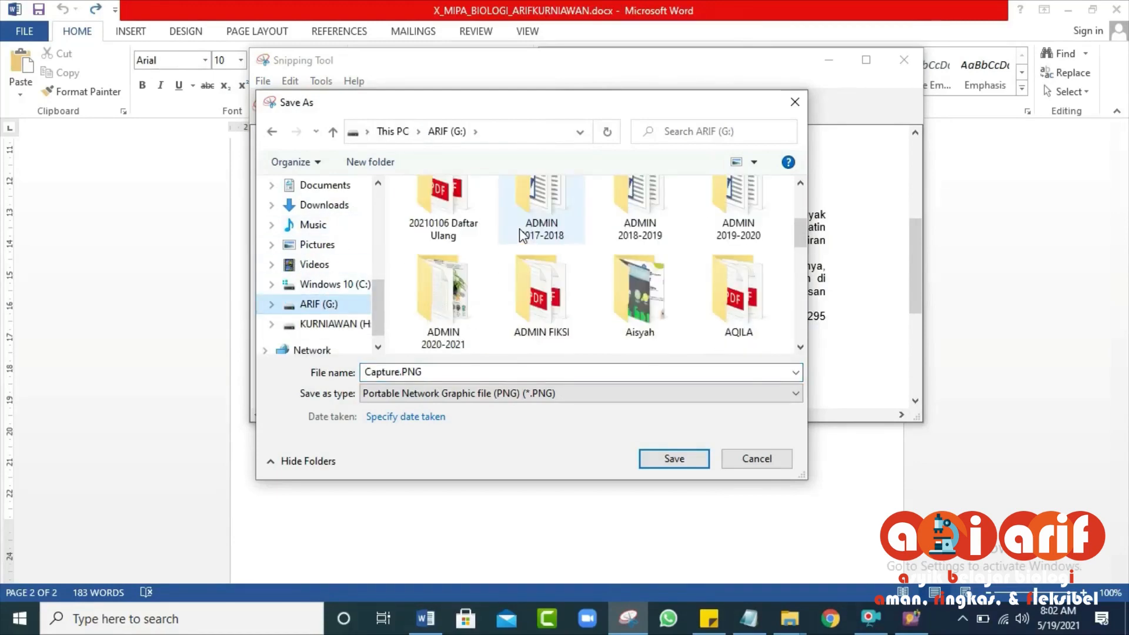
pyautogui.doubleClick(460, 284)
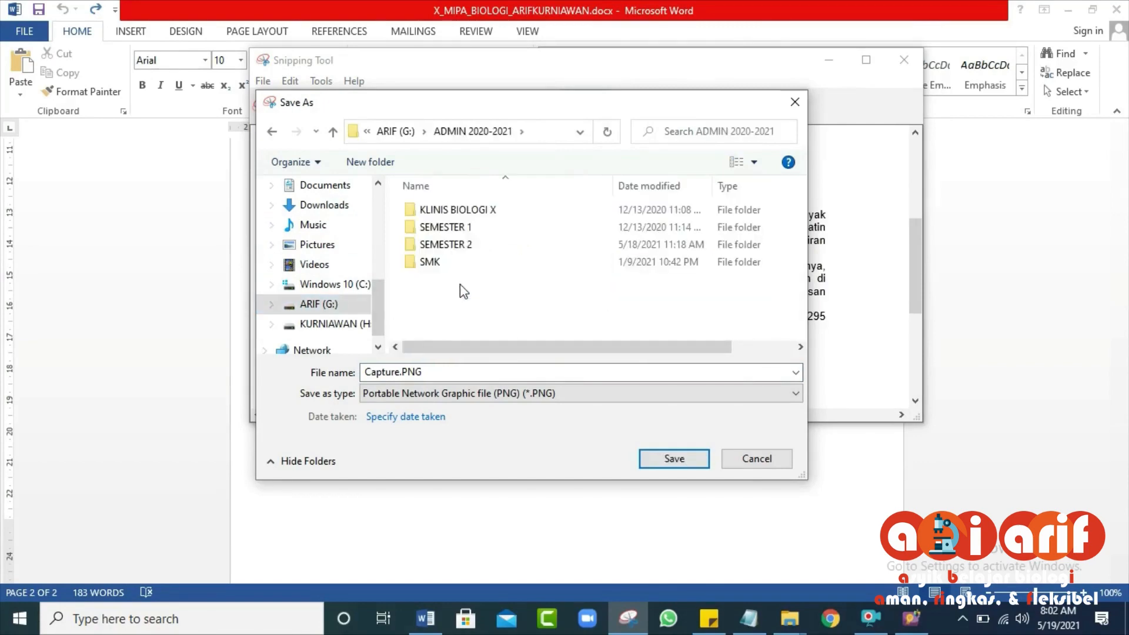
pyautogui.doubleClick(462, 247)
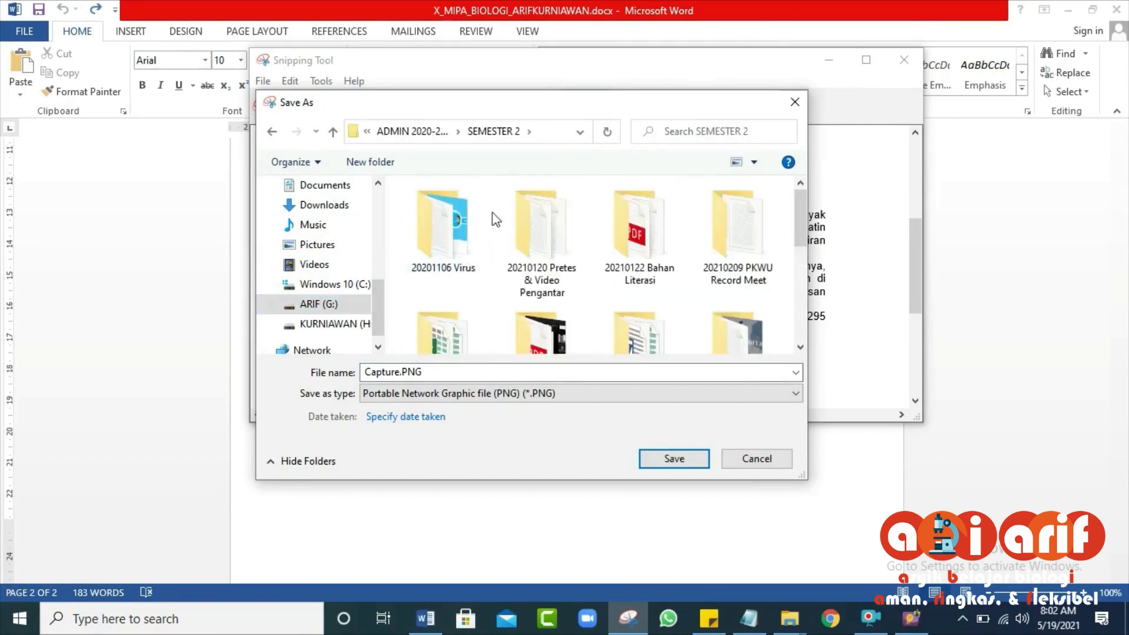
pyautogui.scroll(-3, 688, 264)
pyautogui.doubleClick(655, 216)
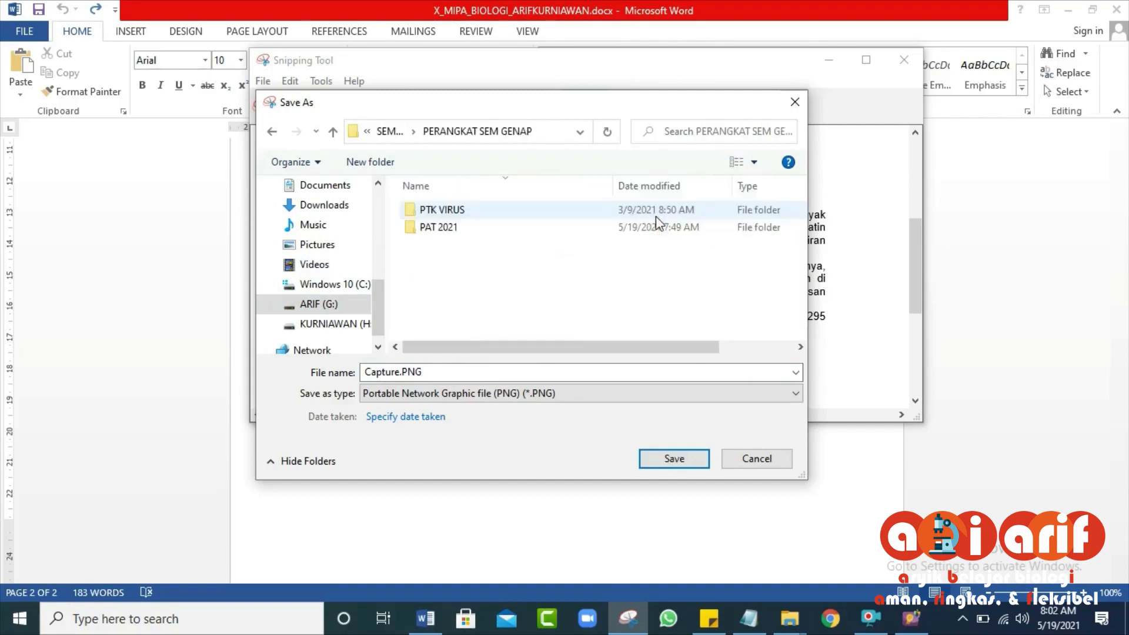
pyautogui.click(460, 227)
pyautogui.doubleClick(460, 227)
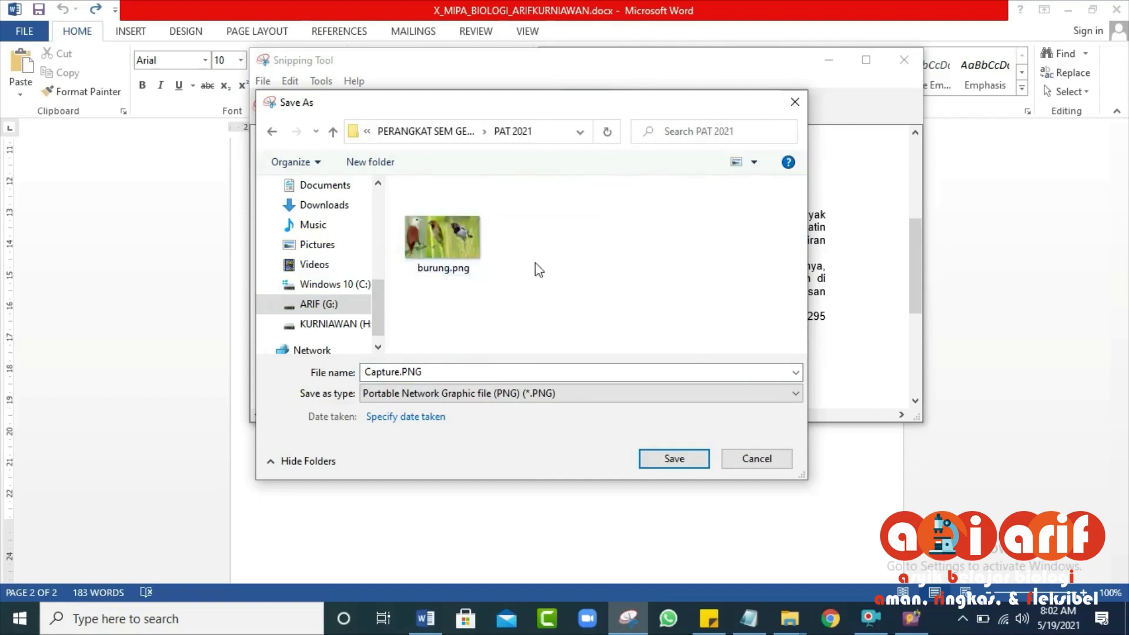
pyautogui.doubleClick(473, 374)
# - Save the capture as JPEG 'gambar soal 4' and close Snipping Tool
pyautogui.click(494, 393)
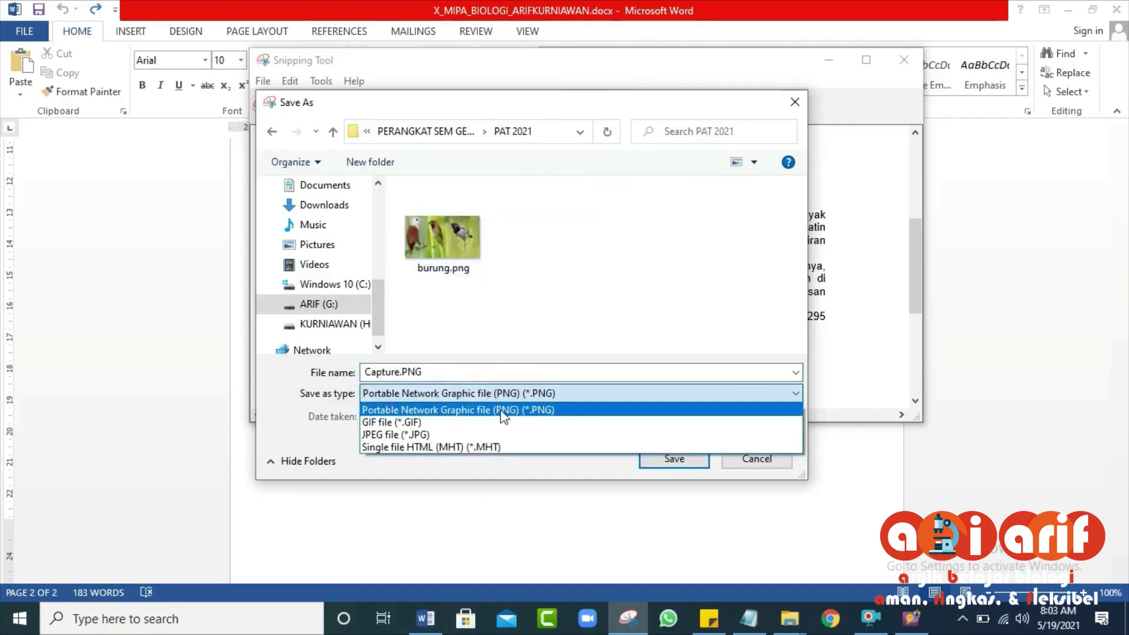
pyautogui.click(493, 436)
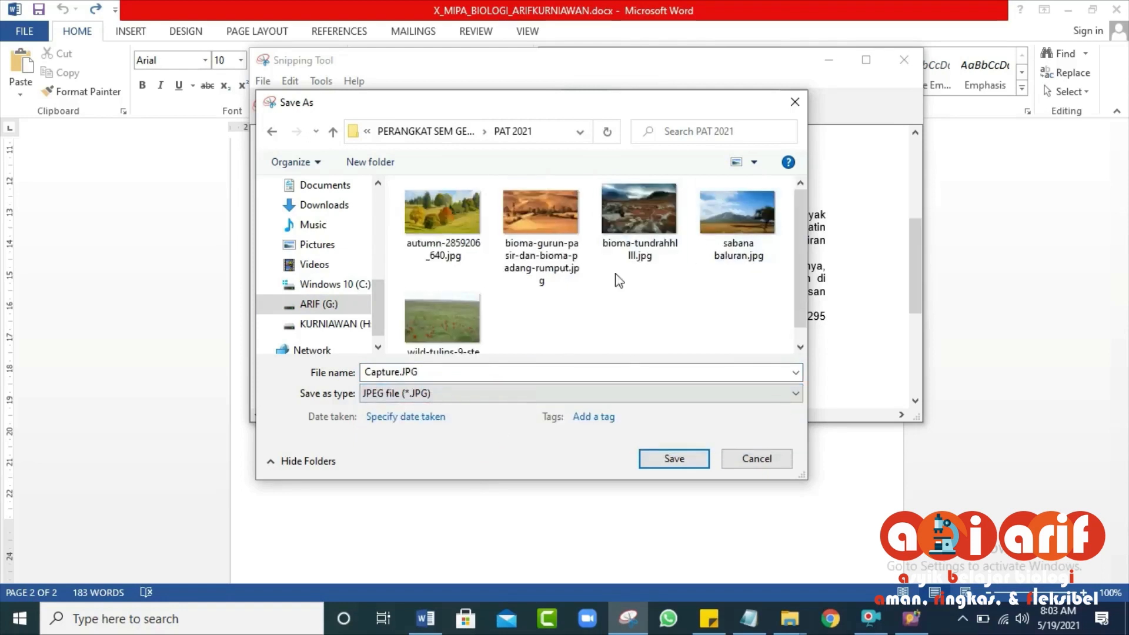
pyautogui.doubleClick(421, 373)
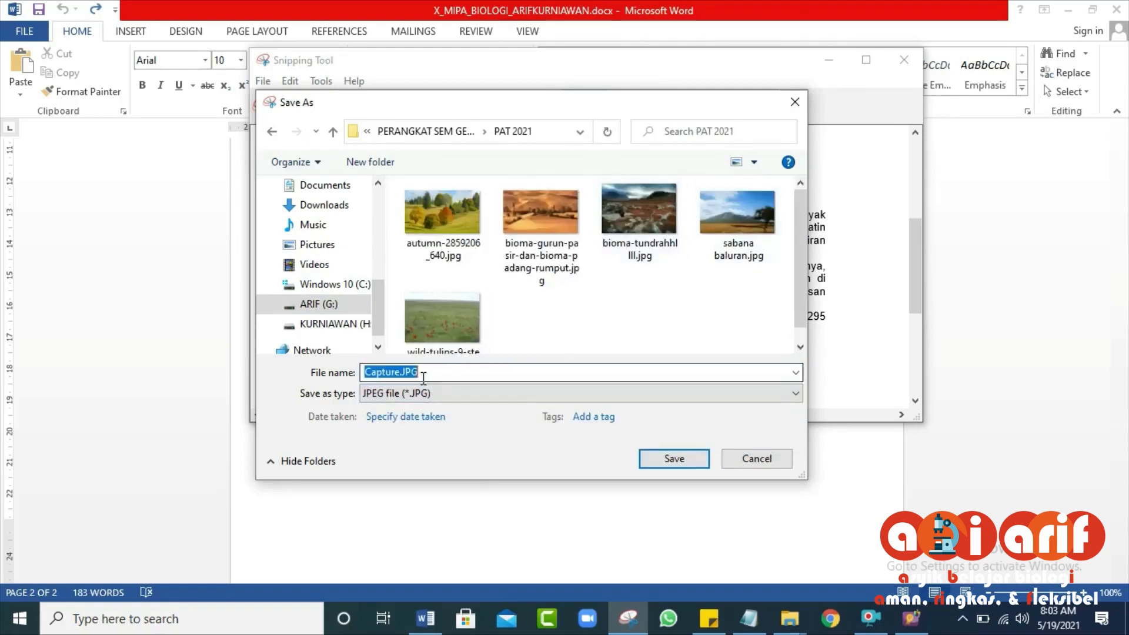
pyautogui.write('s')
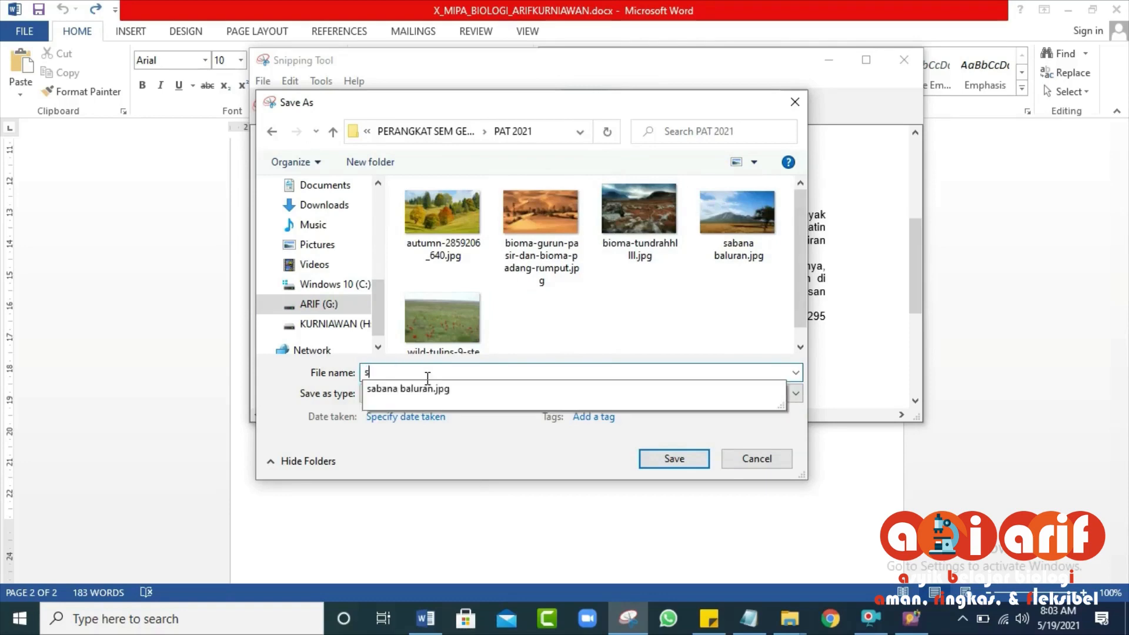
pyautogui.press('BackSpace')
pyautogui.write('gambar soal 4')
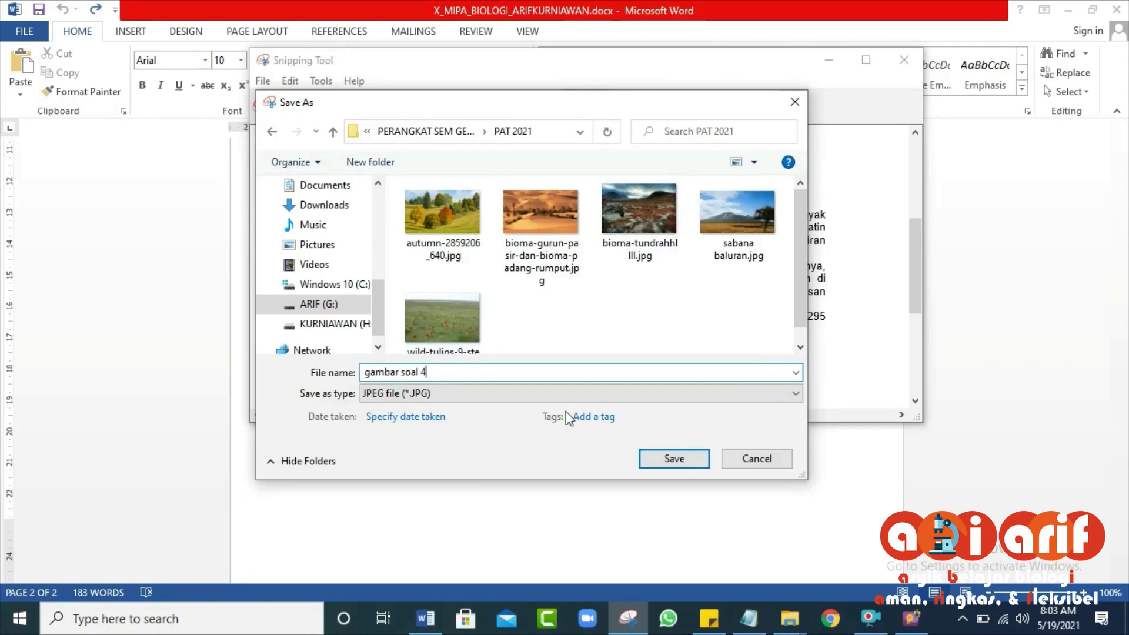
pyautogui.click(673, 465)
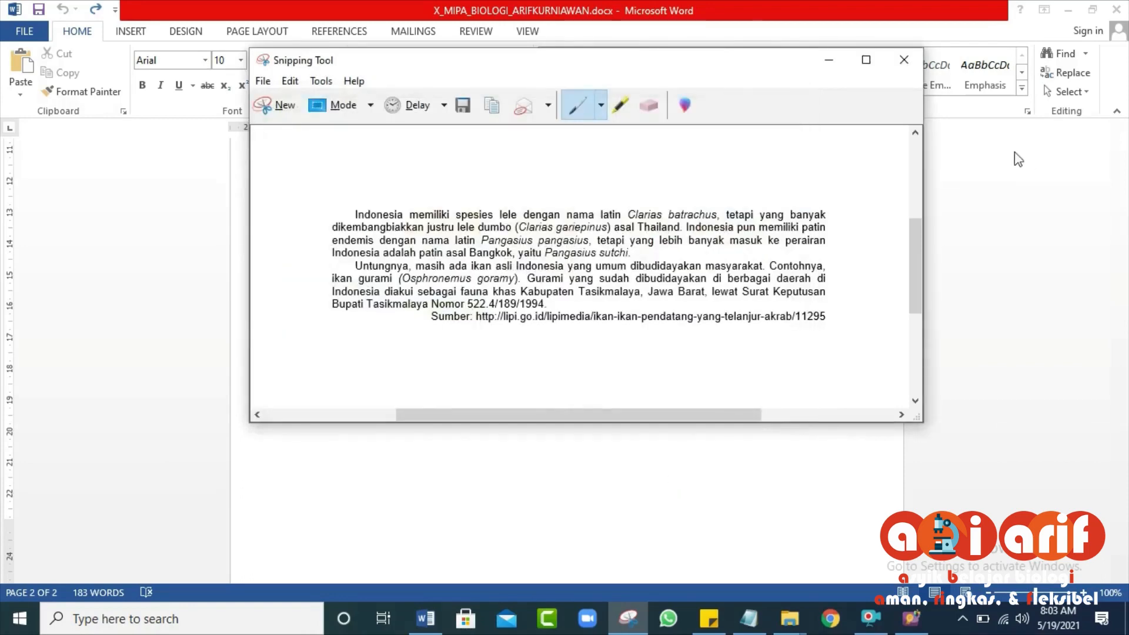
pyautogui.click(916, 61)
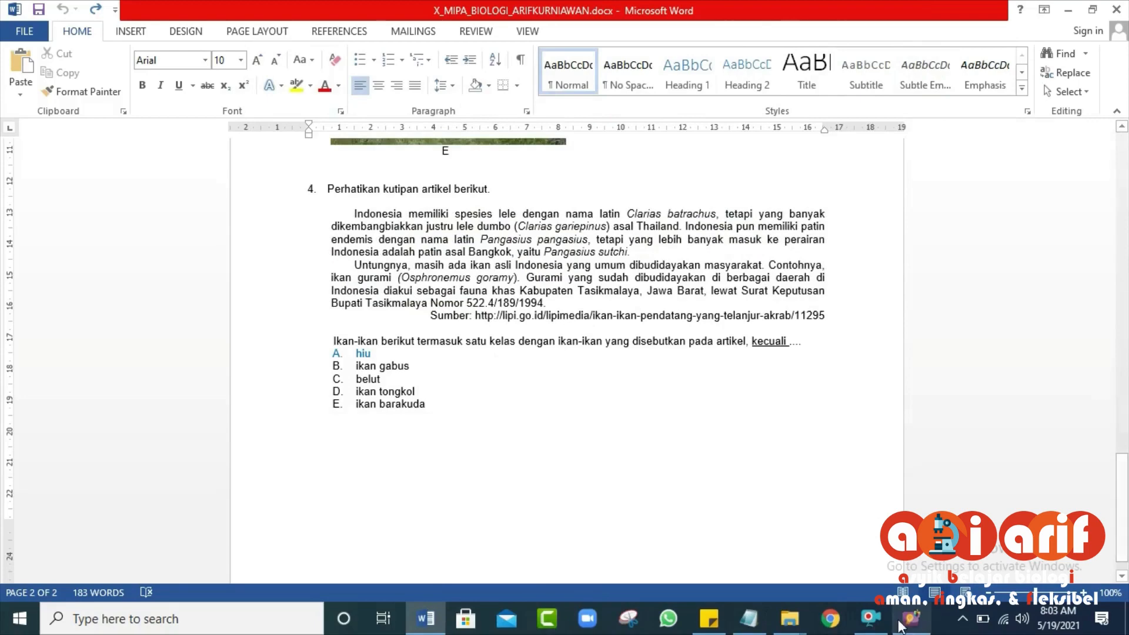
pyautogui.scroll(7, 499, 333)
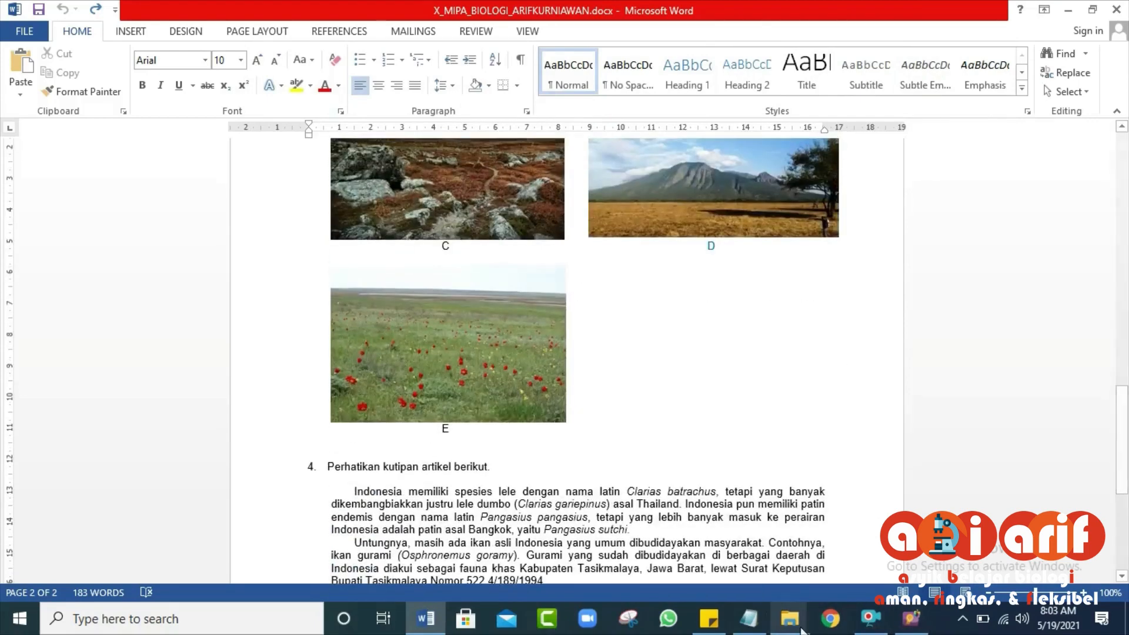
pyautogui.moveTo(790, 619)
pyautogui.click(877, 555)
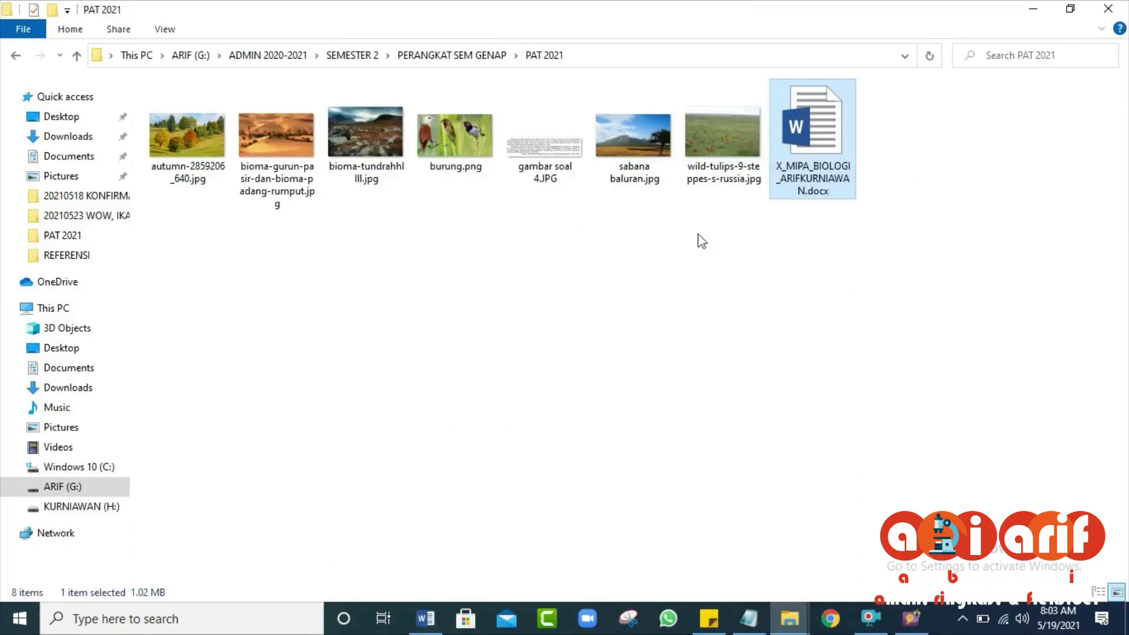
pyautogui.click(549, 153)
pyautogui.click(779, 339)
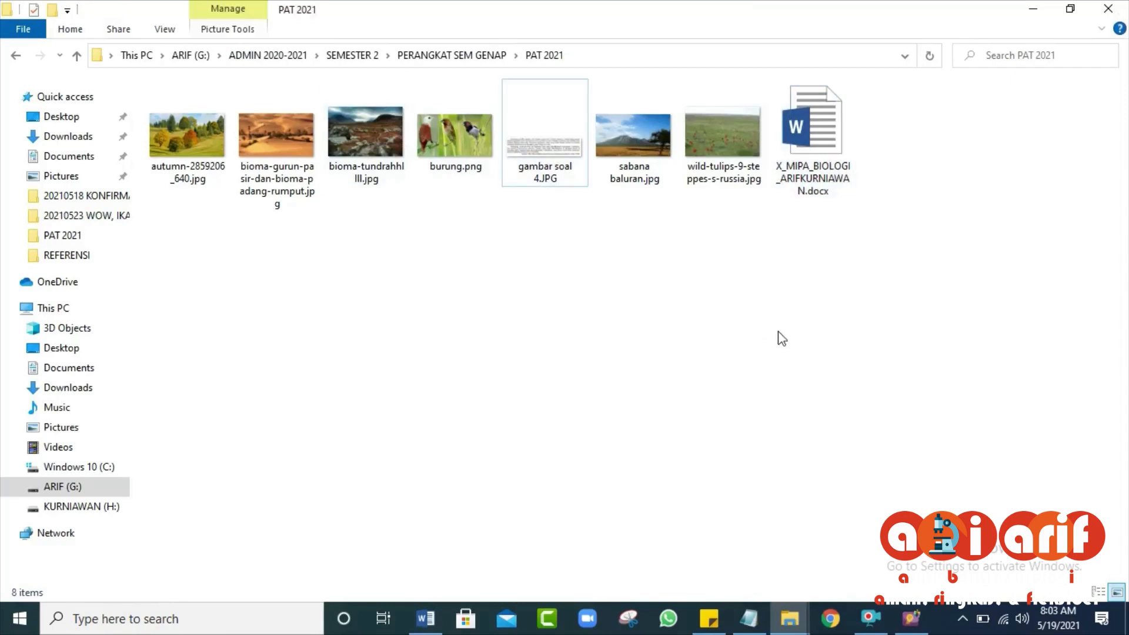
pyautogui.click(426, 618)
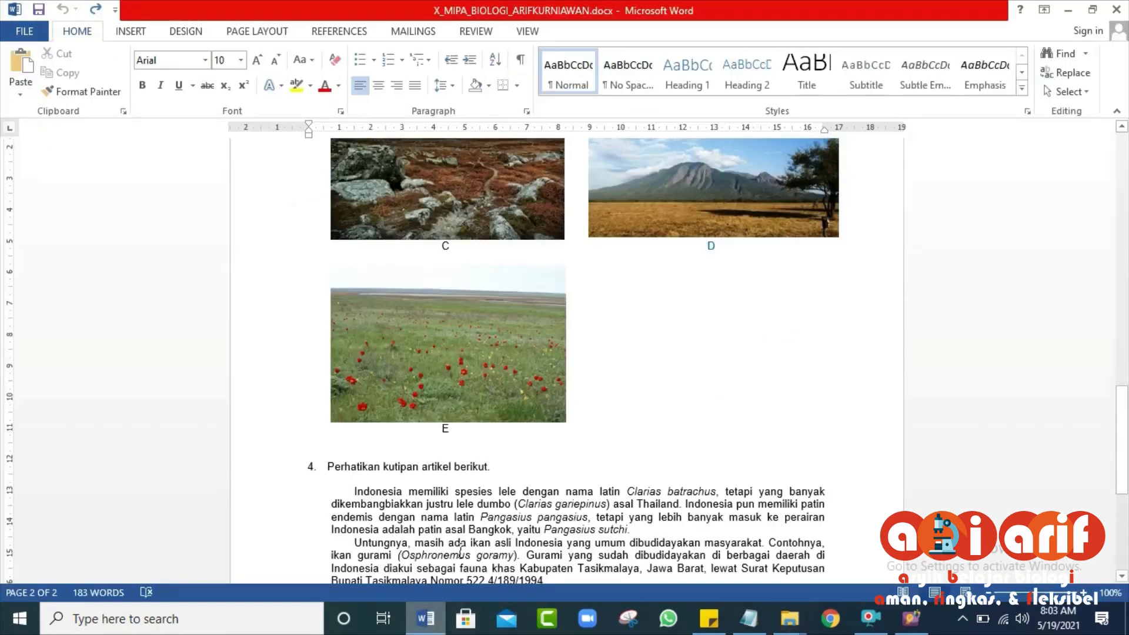
# - Copy '4. Perhatikan kutipan artikel berikut.' from Word and paste it into Notepad
pyautogui.scroll(-7, 563, 443)
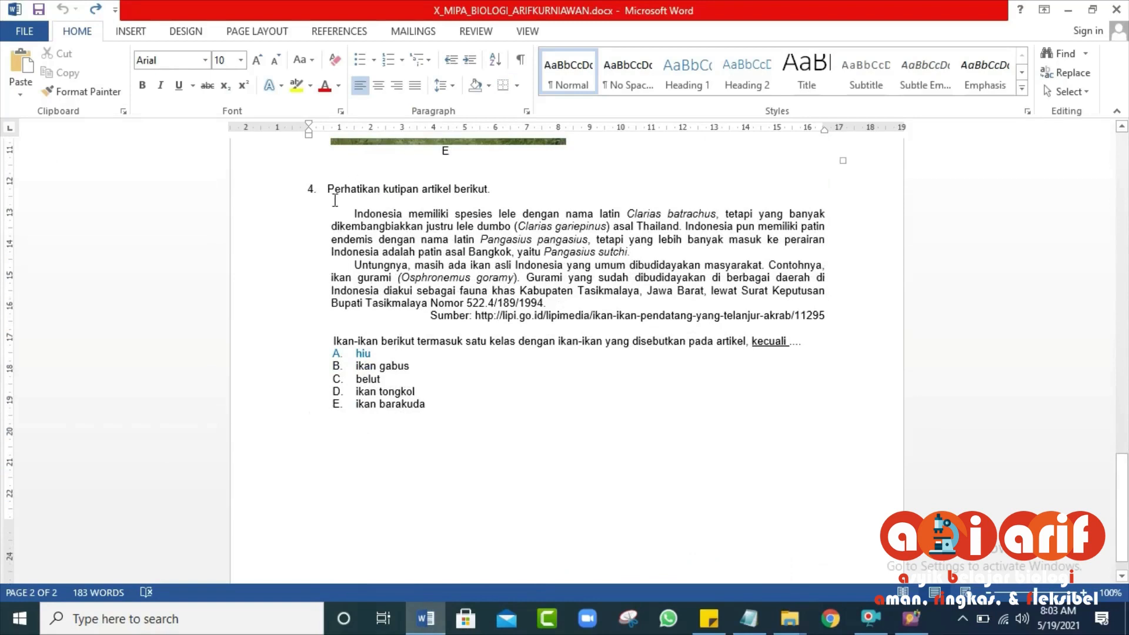
pyautogui.moveTo(328, 189); pyautogui.dragTo(498, 189)
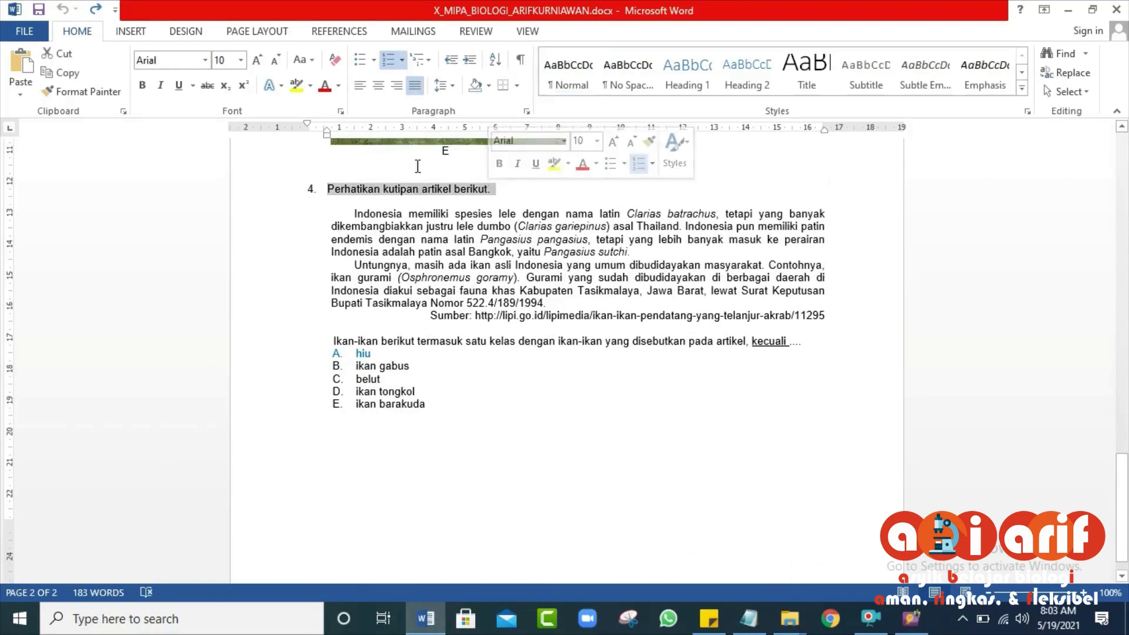
pyautogui.click(57, 72)
pyautogui.click(749, 619)
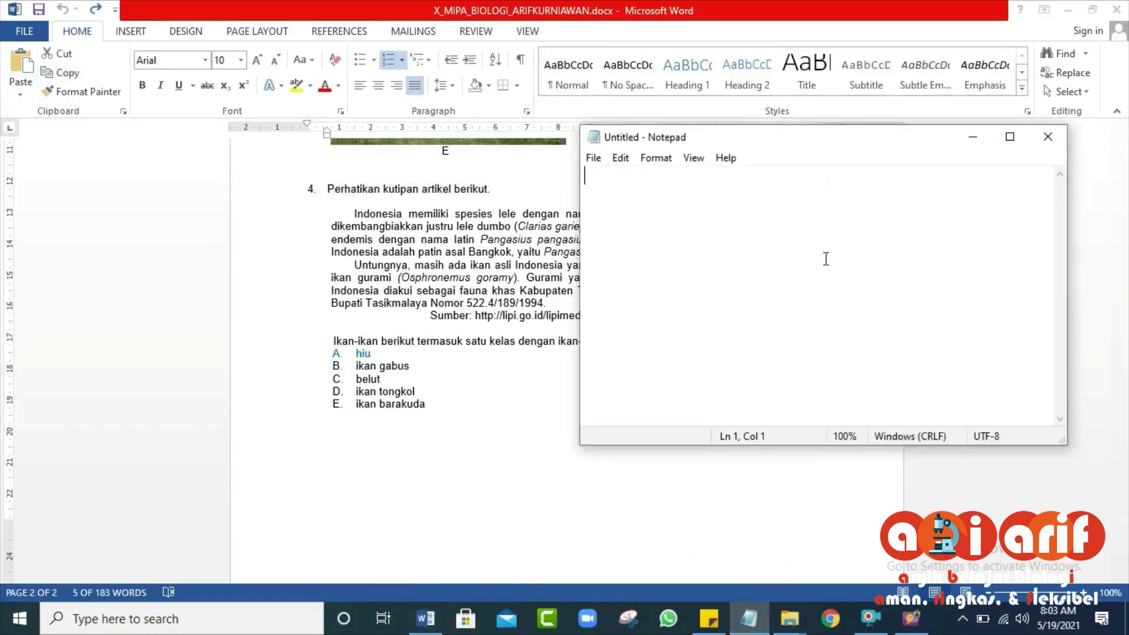
pyautogui.rightClick(825, 259)
pyautogui.click(865, 325)
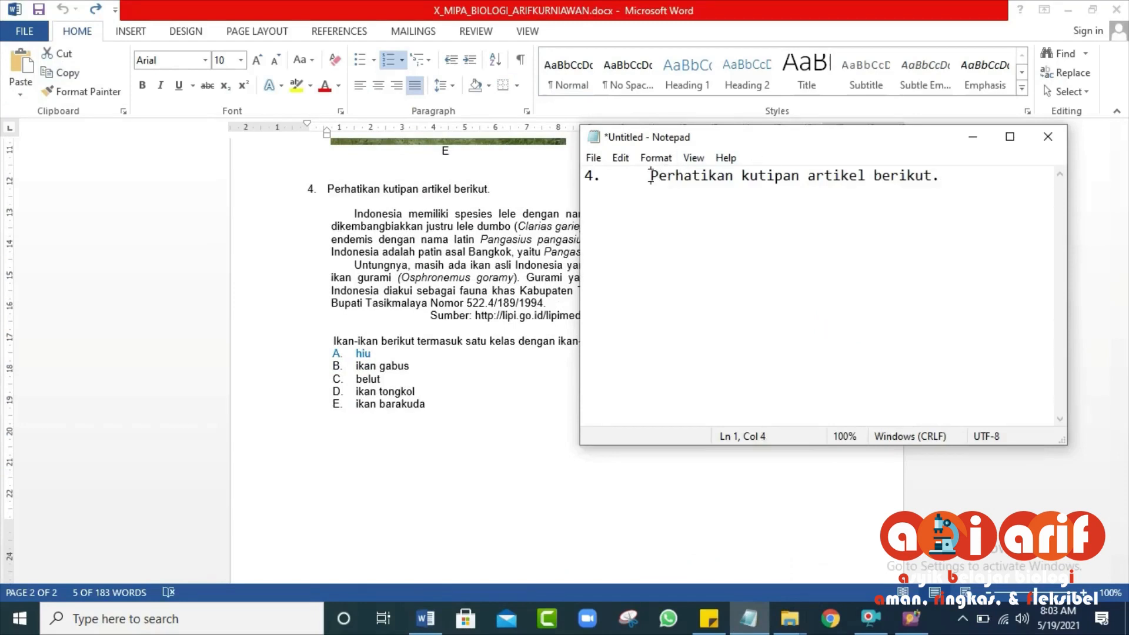
# - Strip the '4.' number and cut the clean sentence 'Perhatikan kutipan artikel berikut.'
pyautogui.press('BackSpace')
pyautogui.press('BackSpace')
pyautogui.press('BackSpace')
pyautogui.moveTo(884, 189); pyautogui.dragTo(591, 171)
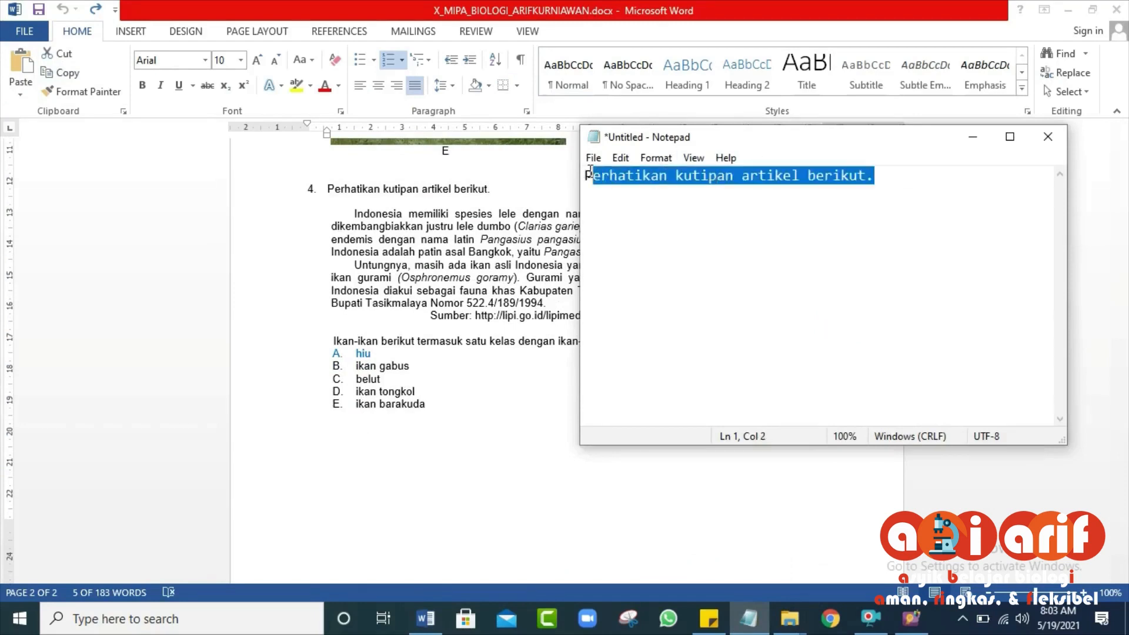
pyautogui.click(883, 184)
pyautogui.moveTo(882, 184); pyautogui.dragTo(584, 175)
pyautogui.hotkey('ctrl', 'x')
pyautogui.click(911, 619)
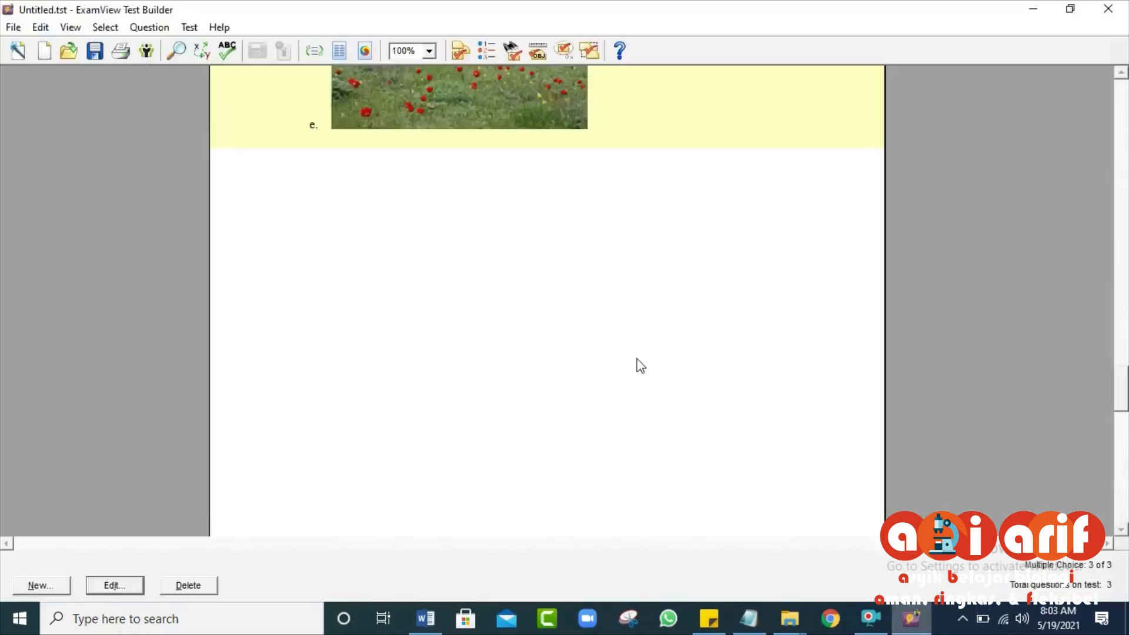
# - Add a new multiple-choice question starting with 'Perhatikan kutipan artikel berikut.' and blank lines below
pyautogui.click(34, 587)
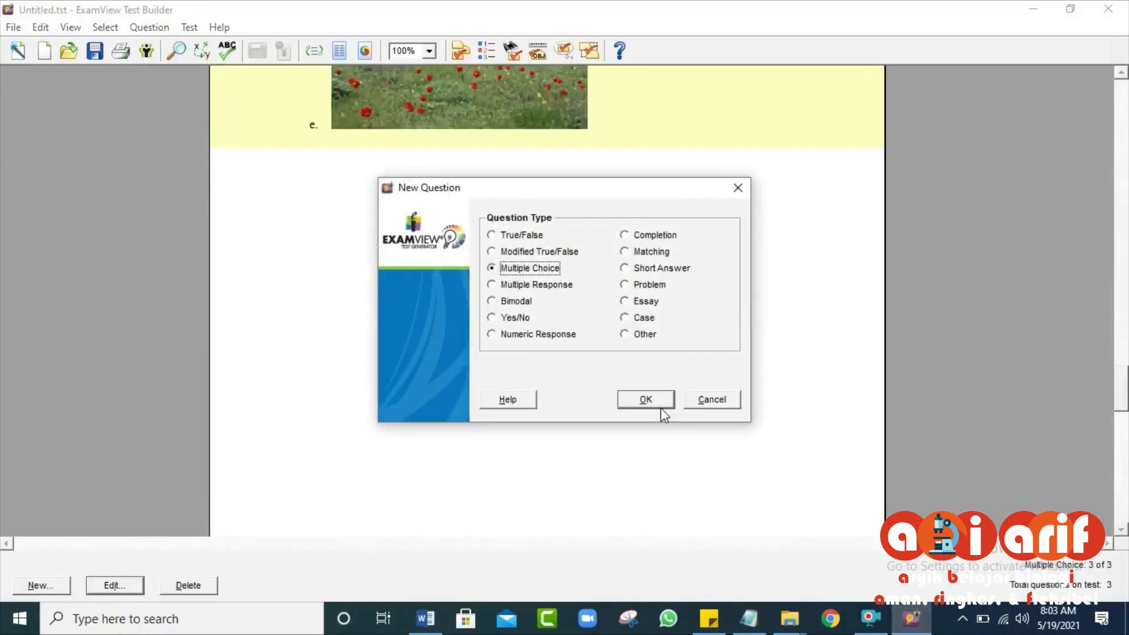
pyautogui.click(661, 408)
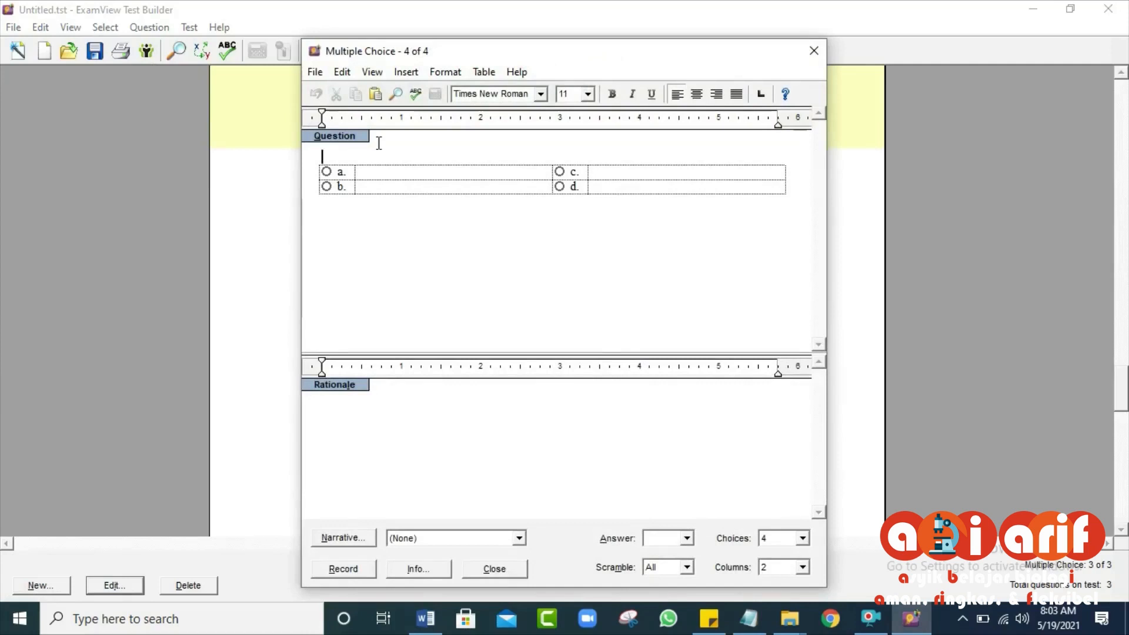
pyautogui.hotkey('ctrl', 'v')
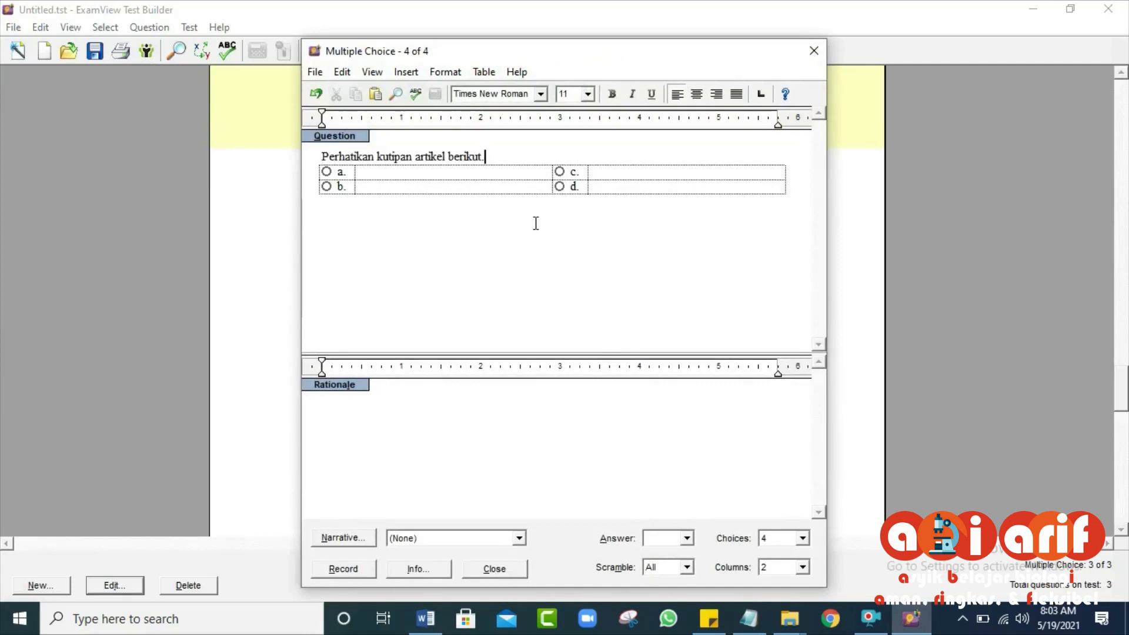
pyautogui.press('Return')
pyautogui.press('Return')
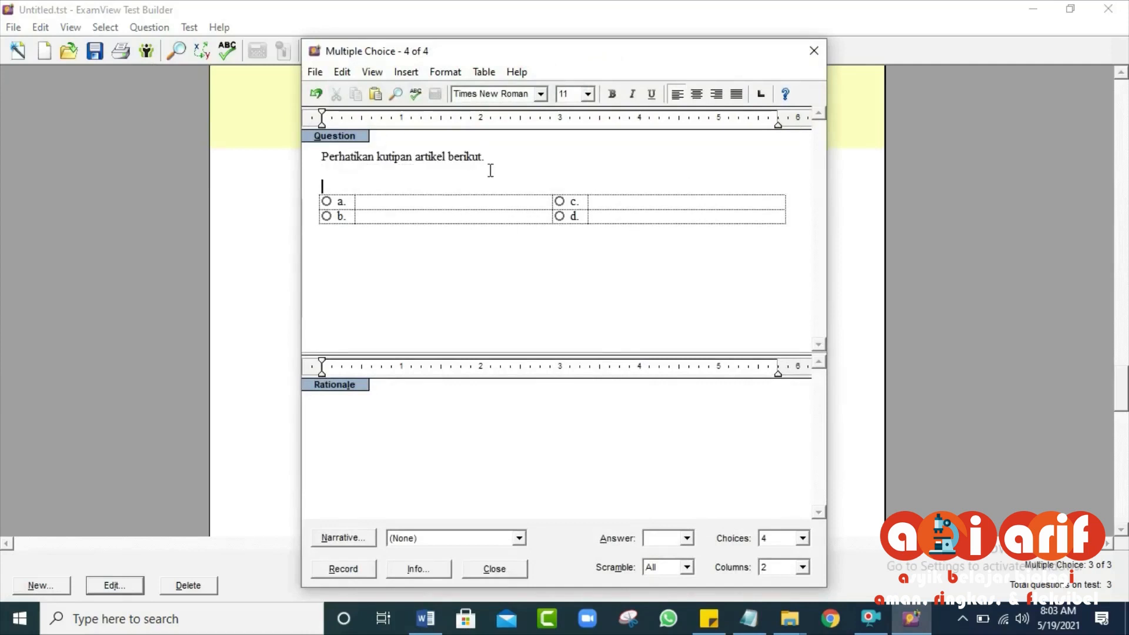
# - Give question 4 five answer choices laid out in one column
pyautogui.click(803, 538)
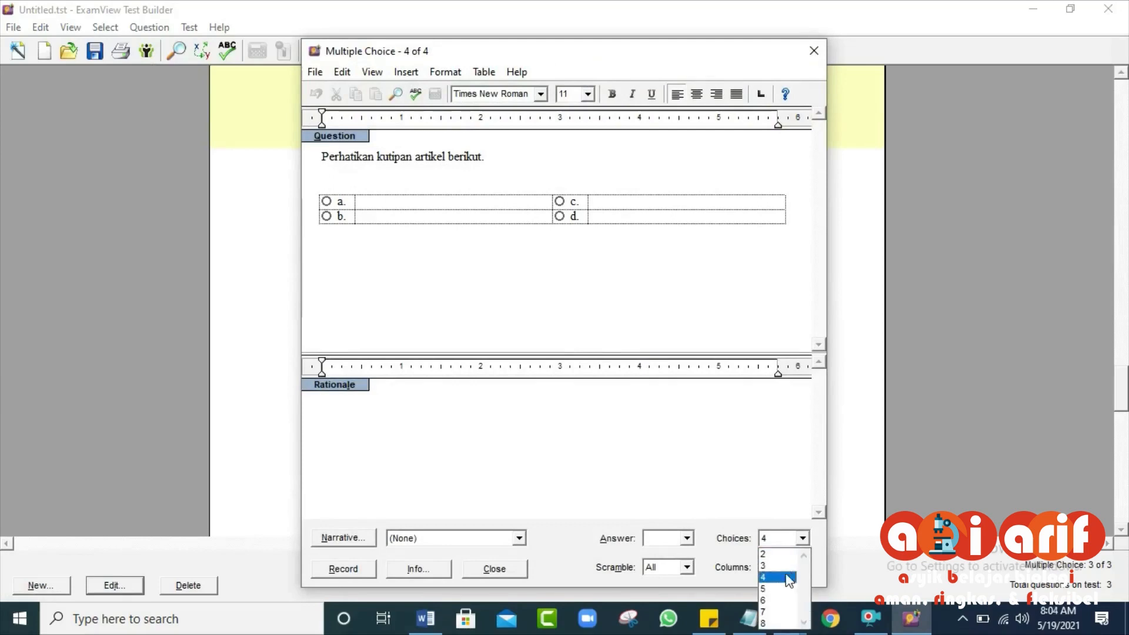
pyautogui.click(795, 590)
pyautogui.click(803, 567)
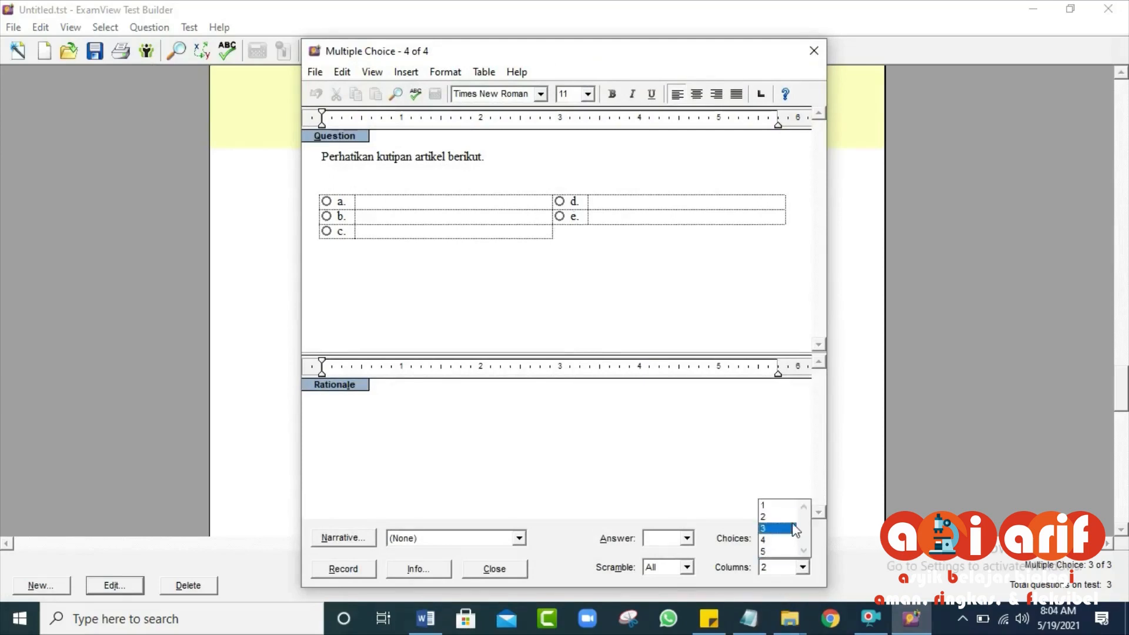
pyautogui.click(790, 504)
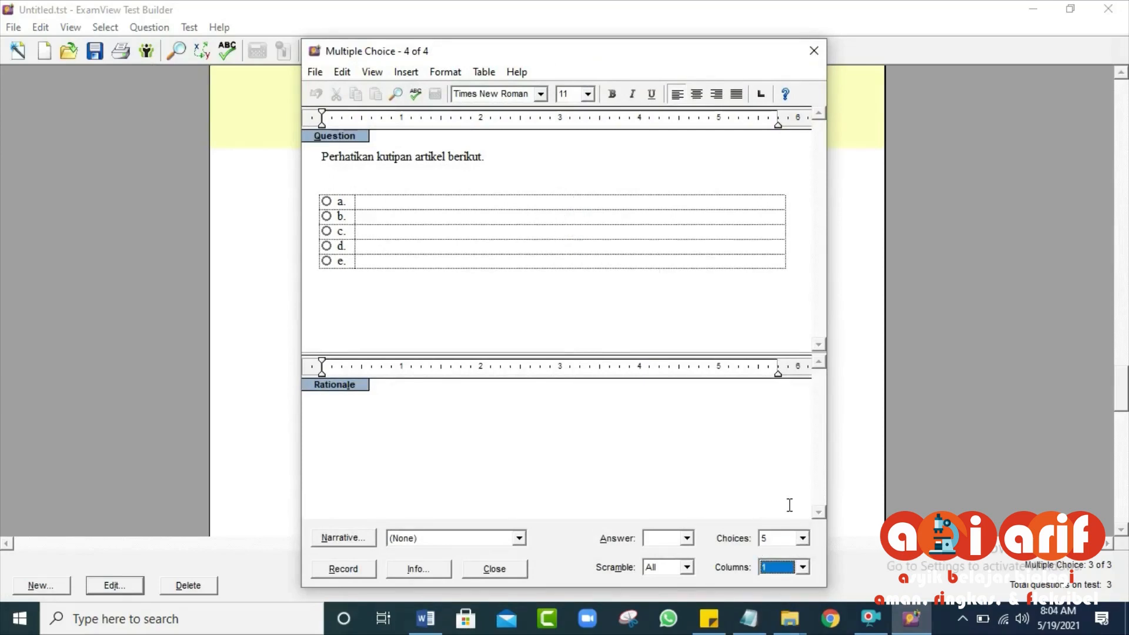
pyautogui.click(387, 200)
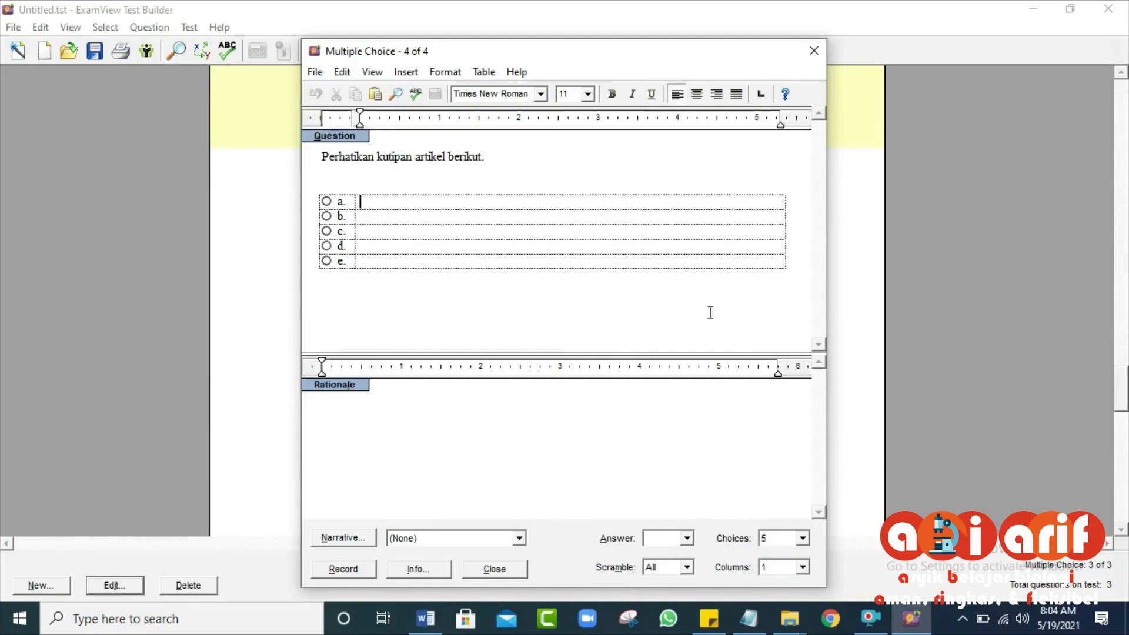
pyautogui.click(425, 617)
# - Copy the 'kecuali' question and five fish options without lettering, then restore Word's A–E lettering
pyautogui.click(493, 462)
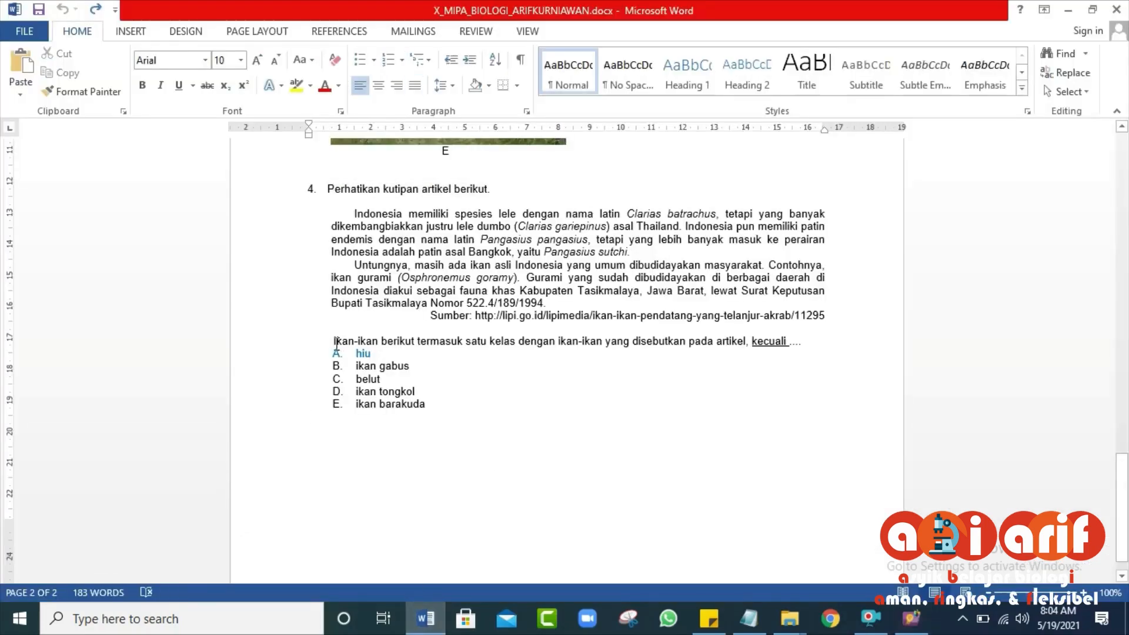
pyautogui.moveTo(421, 405); pyautogui.dragTo(355, 353)
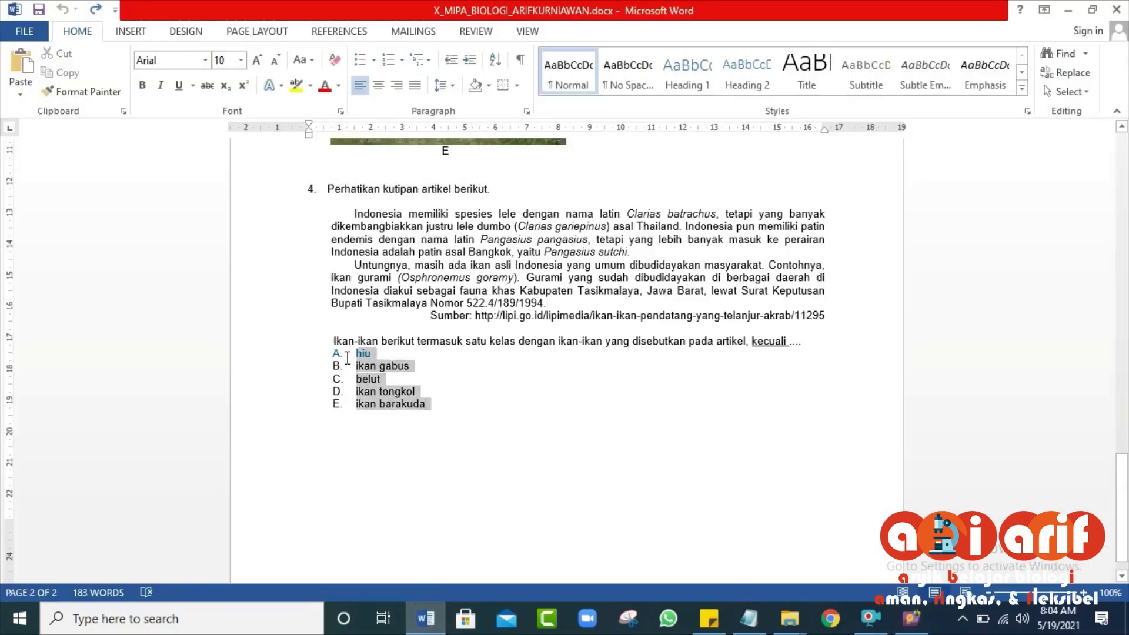
pyautogui.click(402, 59)
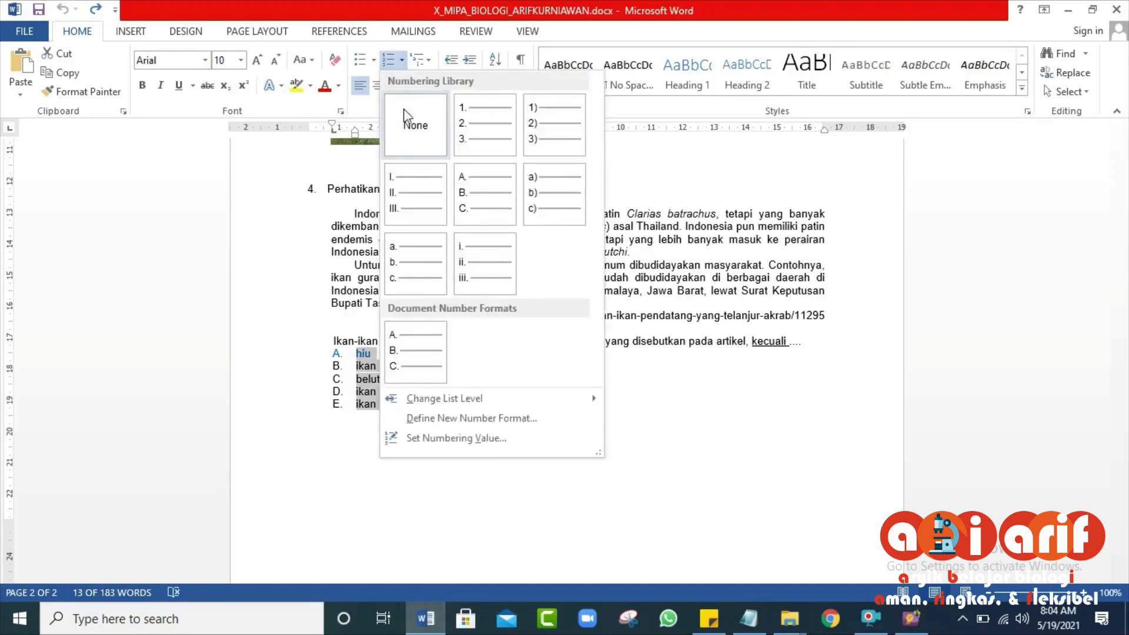
pyautogui.click(407, 123)
pyautogui.moveTo(421, 405); pyautogui.dragTo(323, 341)
pyautogui.click(65, 74)
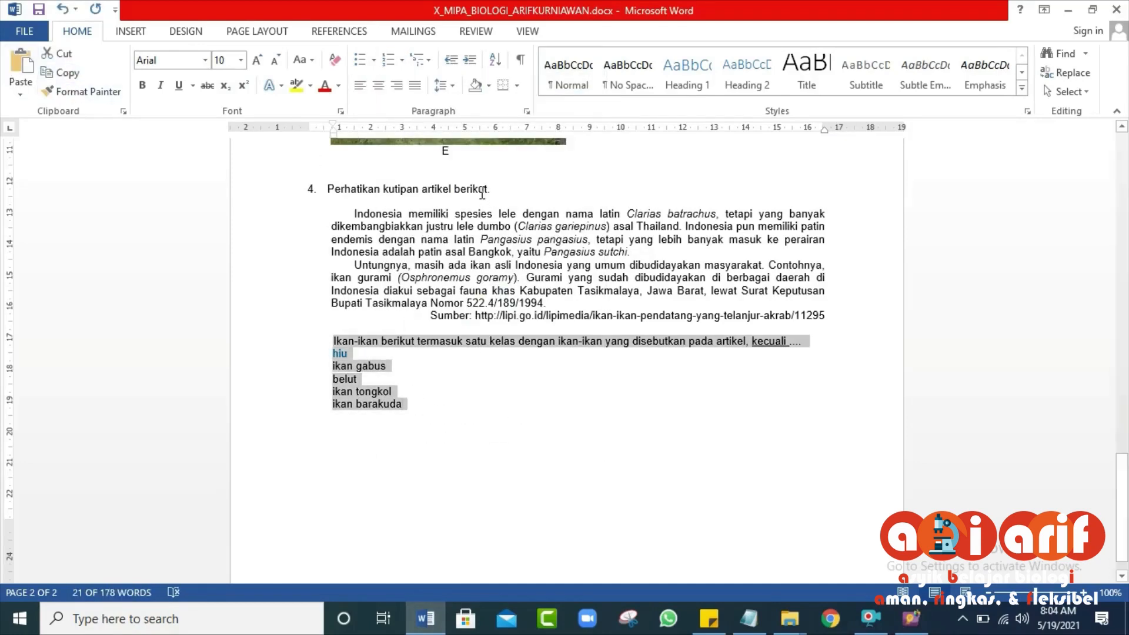
pyautogui.click(63, 10)
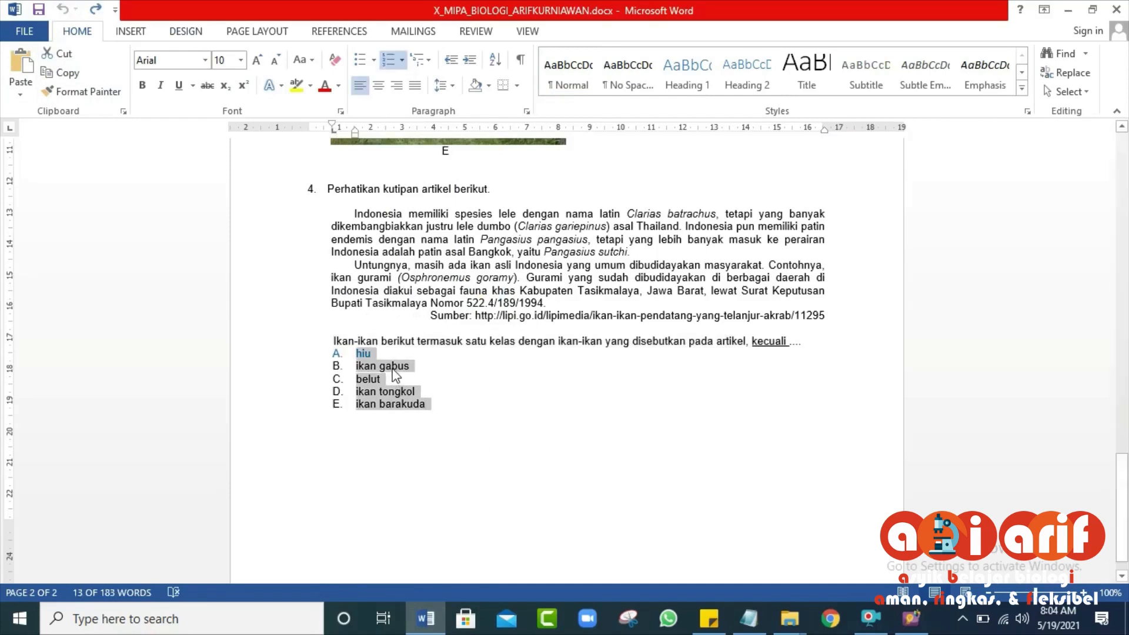
# - Paste the question and options into Notepad and cut them back out as plain text
pyautogui.click(749, 619)
pyautogui.rightClick(776, 229)
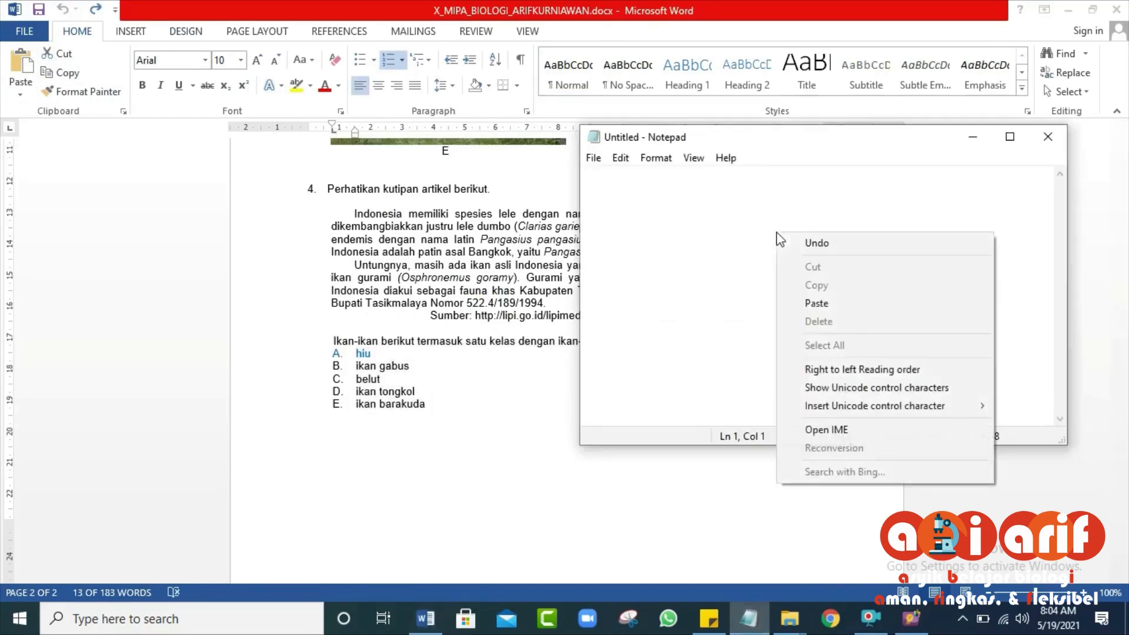
pyautogui.click(848, 304)
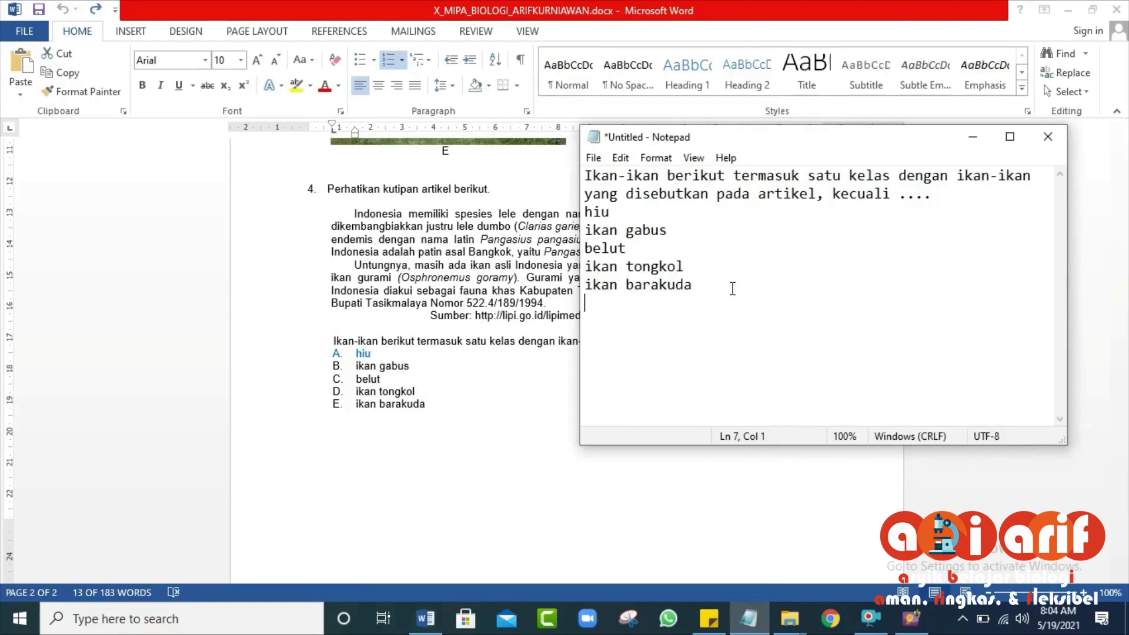
pyautogui.moveTo(732, 288); pyautogui.dragTo(565, 175)
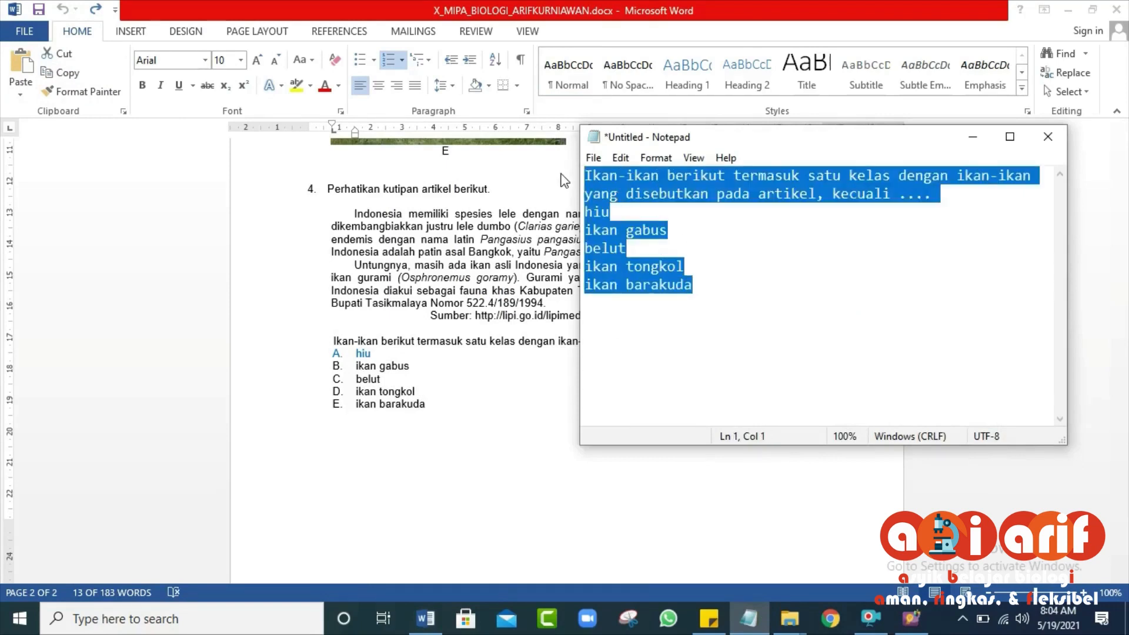
pyautogui.hotkey('ctrl', 'x')
# - Paste the 'kecuali' stem and fish names, moving hiu and ikan gabus into choices a and b
pyautogui.click(911, 624)
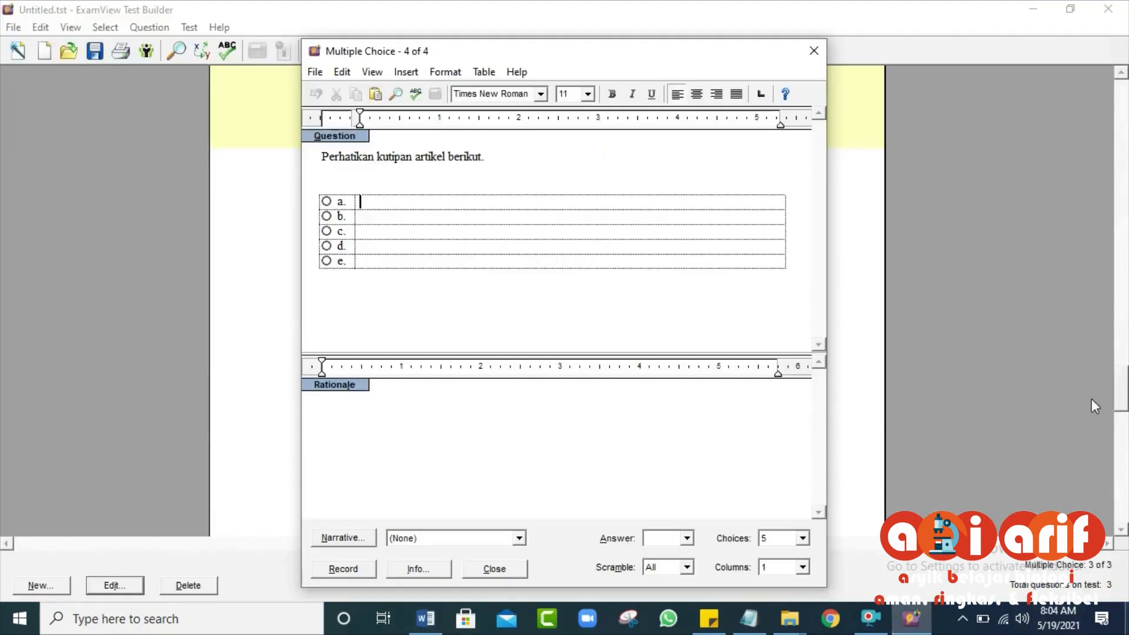
pyautogui.click(350, 182)
pyautogui.hotkey('ctrl', 'v')
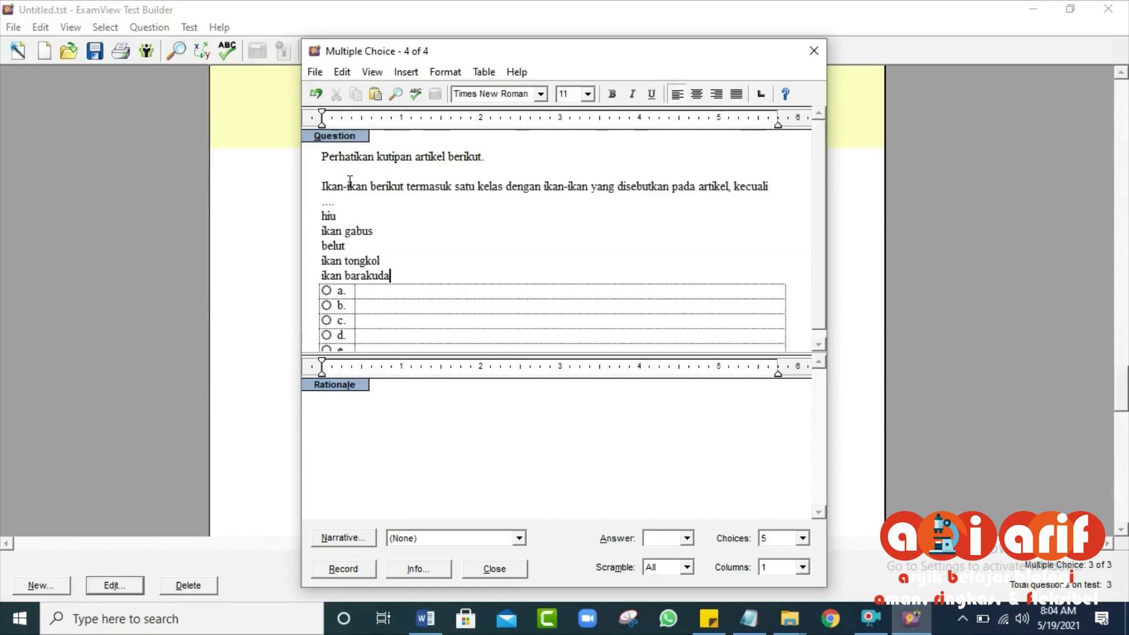
pyautogui.doubleClick(325, 216)
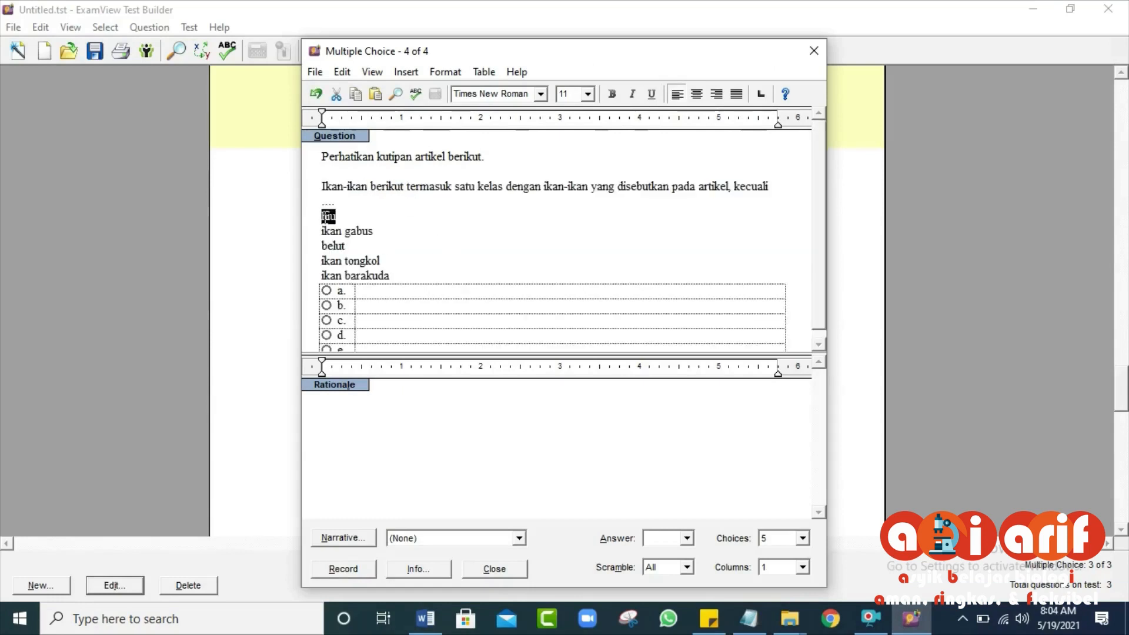
pyautogui.hotkey('ctrl', 'x')
pyautogui.click(378, 291)
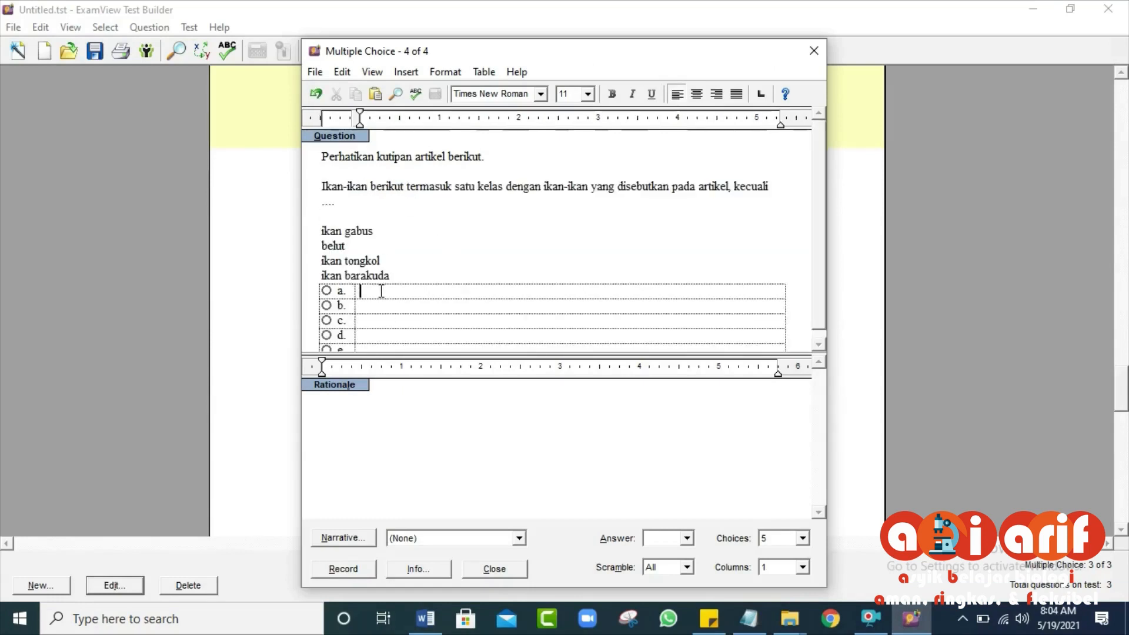
pyautogui.hotkey('ctrl', 'v')
pyautogui.moveTo(375, 231); pyautogui.dragTo(331, 231)
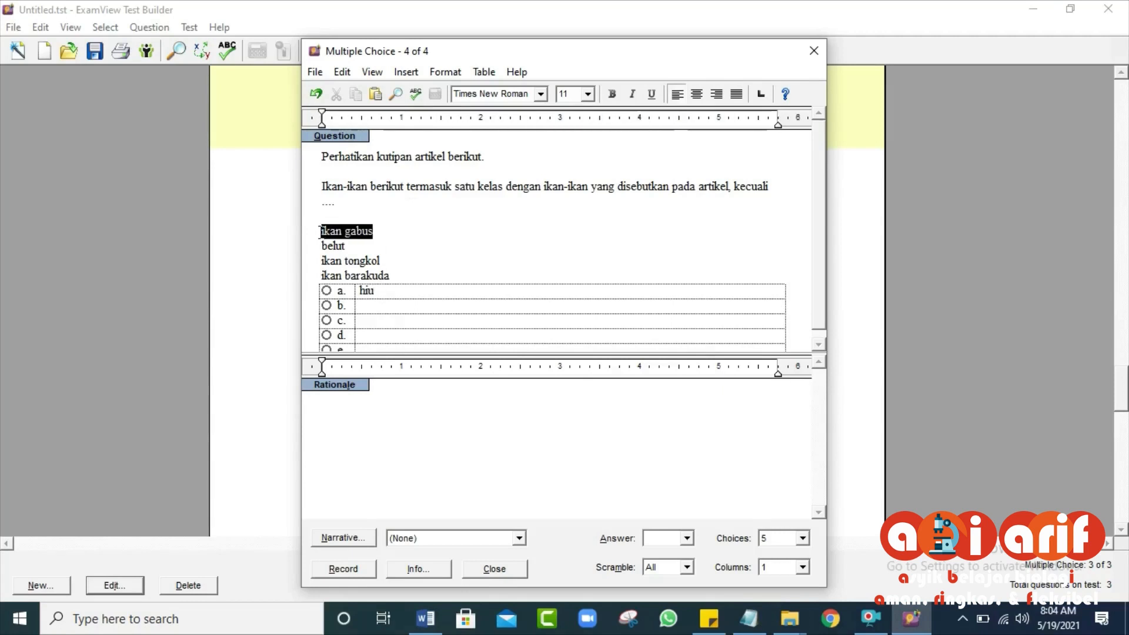
pyautogui.hotkey('ctrl', 'x')
pyautogui.click(383, 306)
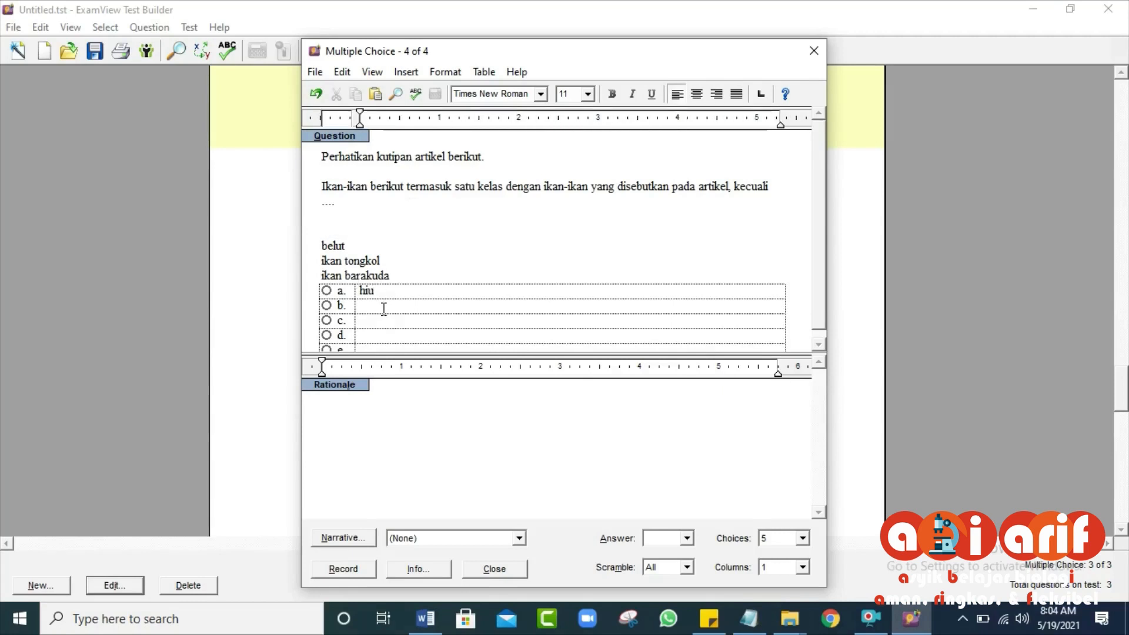
pyautogui.hotkey('ctrl', 'v')
# - Move belut and ikan tongkol from the stem into choices c and d
pyautogui.moveTo(350, 247); pyautogui.dragTo(323, 246)
pyautogui.hotkey('ctrl', 'x')
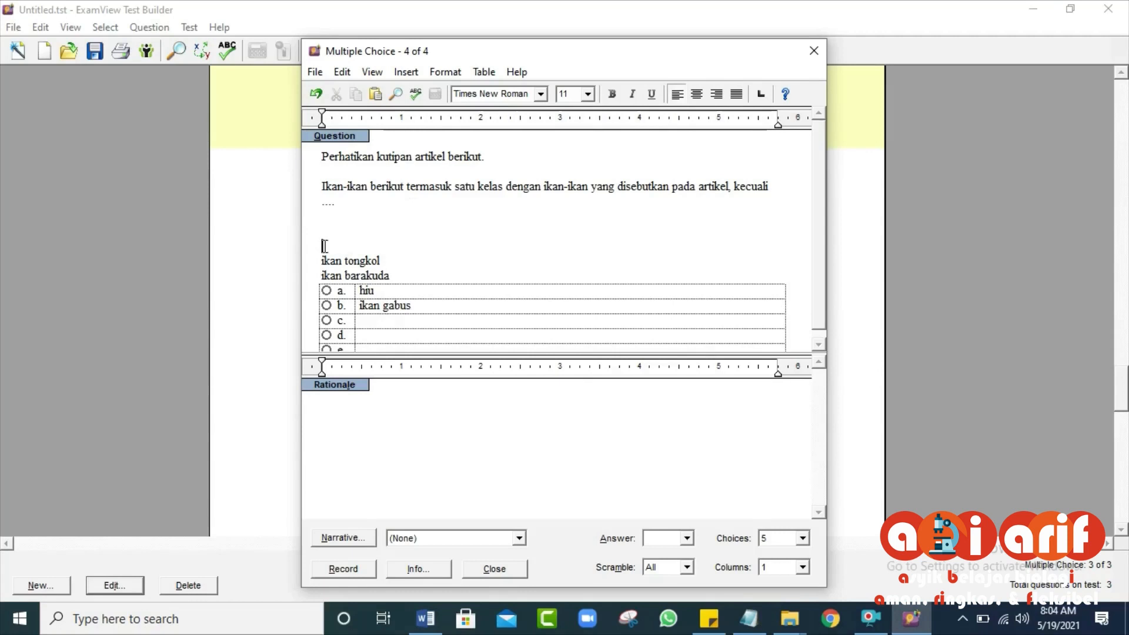
pyautogui.click(365, 321)
pyautogui.hotkey('ctrl', 'v')
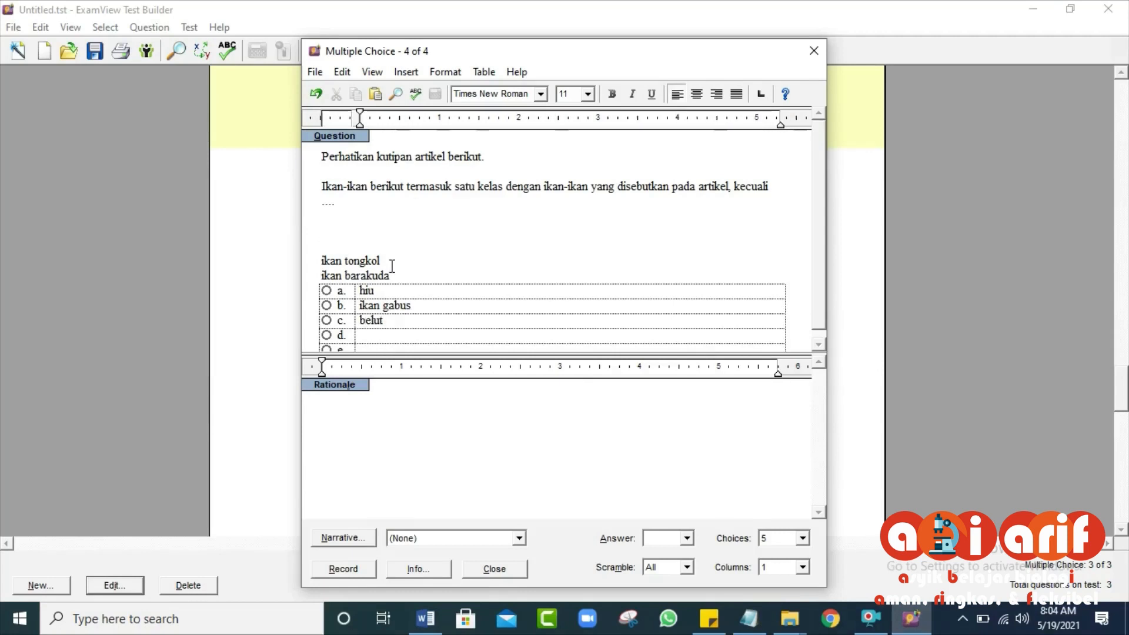
pyautogui.moveTo(392, 266); pyautogui.dragTo(316, 260)
pyautogui.hotkey('ctrl', 'x')
pyautogui.click(370, 337)
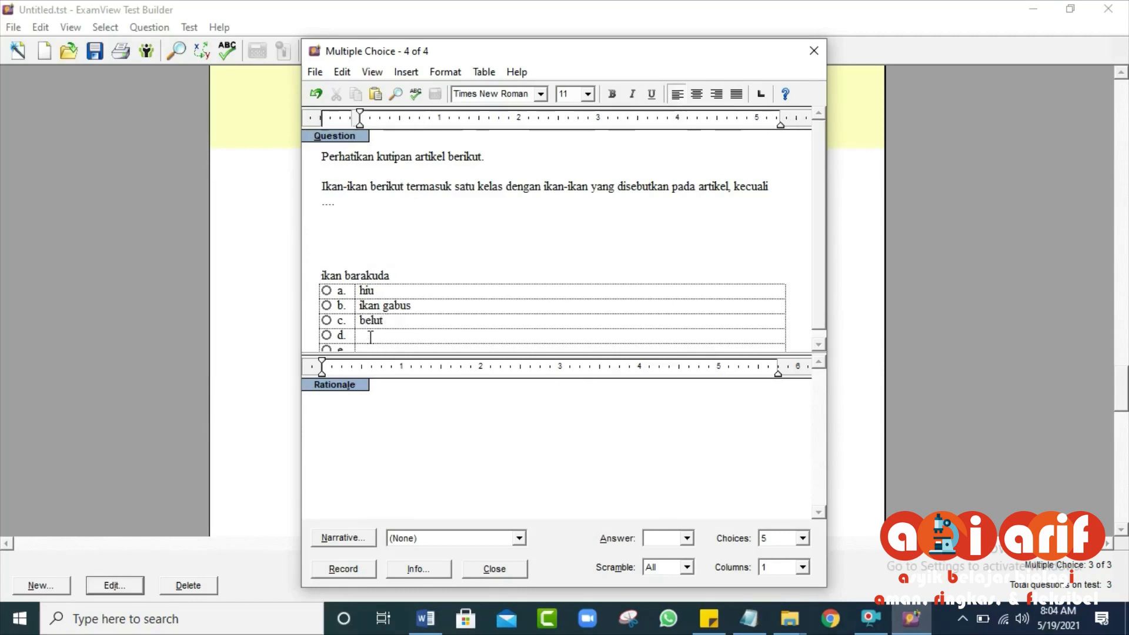
pyautogui.hotkey('ctrl', 'v')
# - Move ikan barakuda into choice e and delete the blank lines above the choices
pyautogui.click(355, 261)
pyautogui.press('BackSpace')
pyautogui.press('BackSpace')
pyautogui.press('BackSpace')
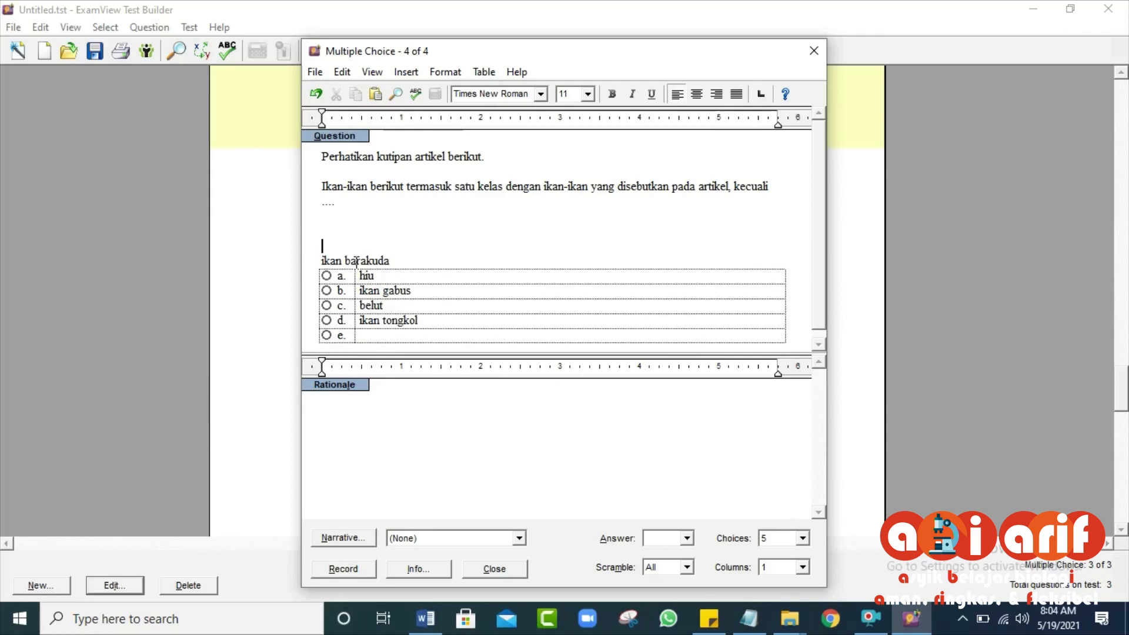
pyautogui.moveTo(392, 231); pyautogui.dragTo(321, 231)
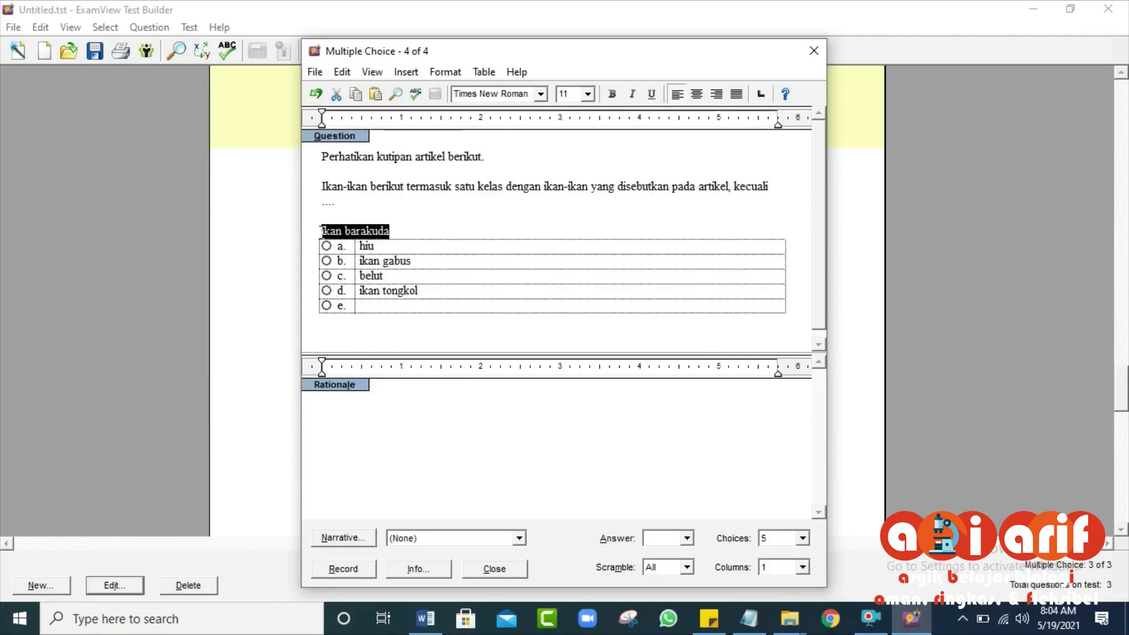
pyautogui.hotkey('ctrl', 'x')
pyautogui.click(378, 301)
pyautogui.hotkey('ctrl', 'v')
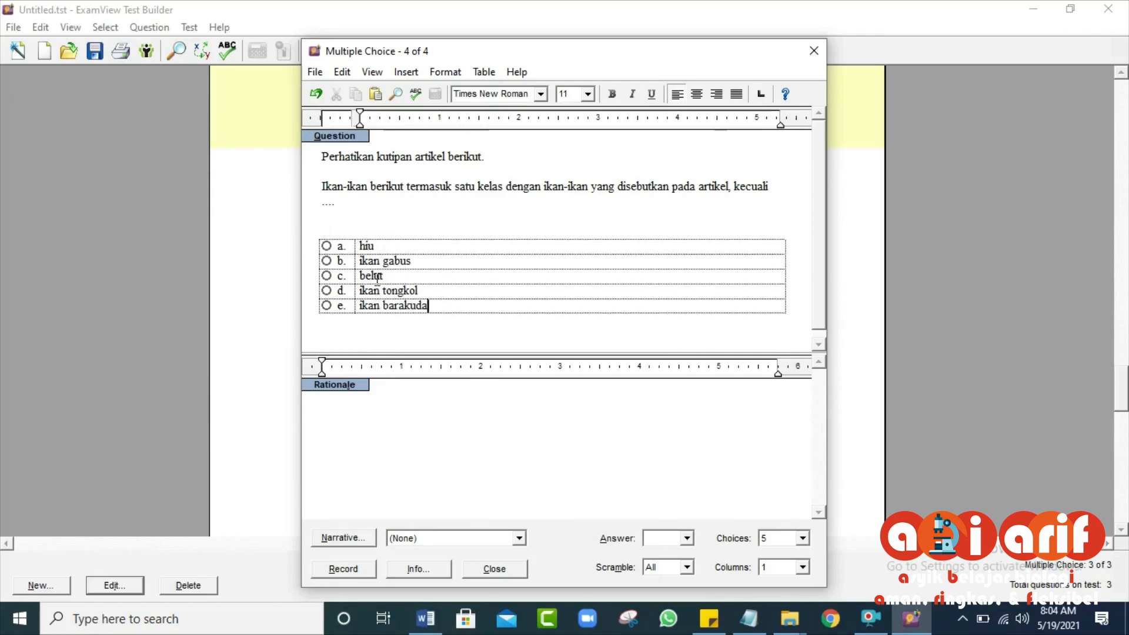
pyautogui.click(367, 216)
pyautogui.press('BackSpace')
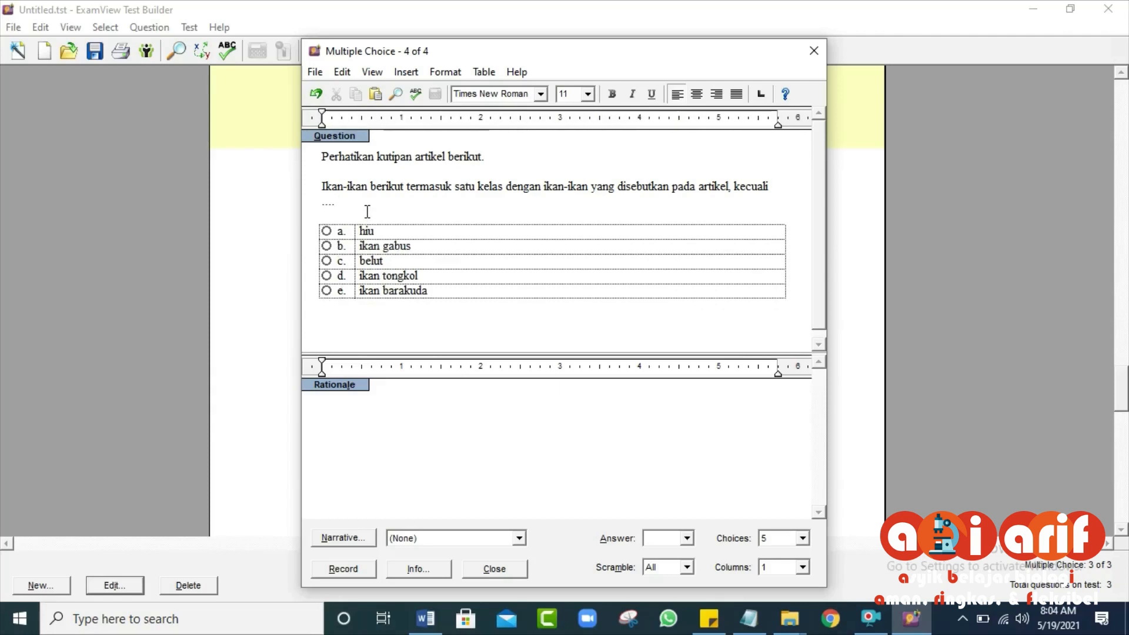
pyautogui.press('Delete')
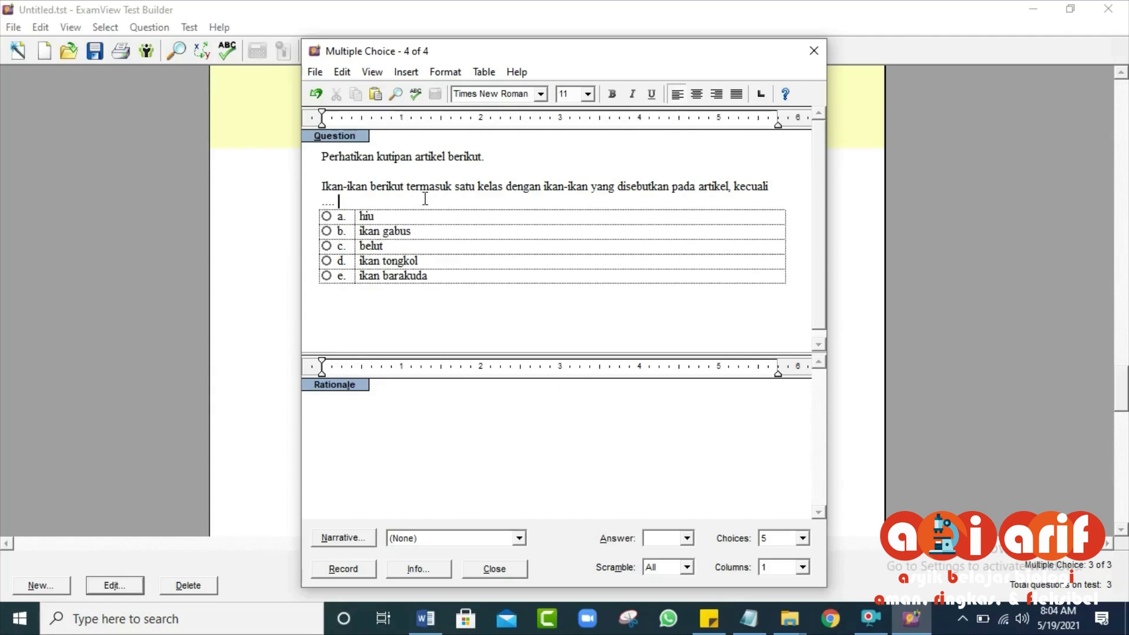
# - Underline 'kecuali' in question 4's stem
pyautogui.doubleClick(763, 186)
pyautogui.click(652, 94)
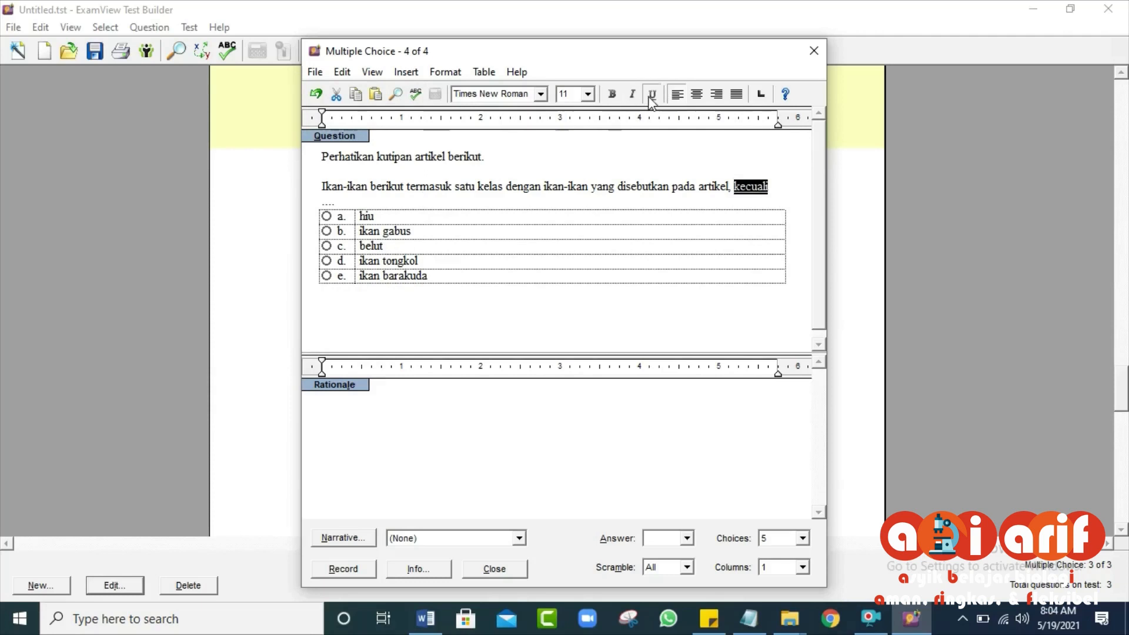
pyautogui.click(400, 171)
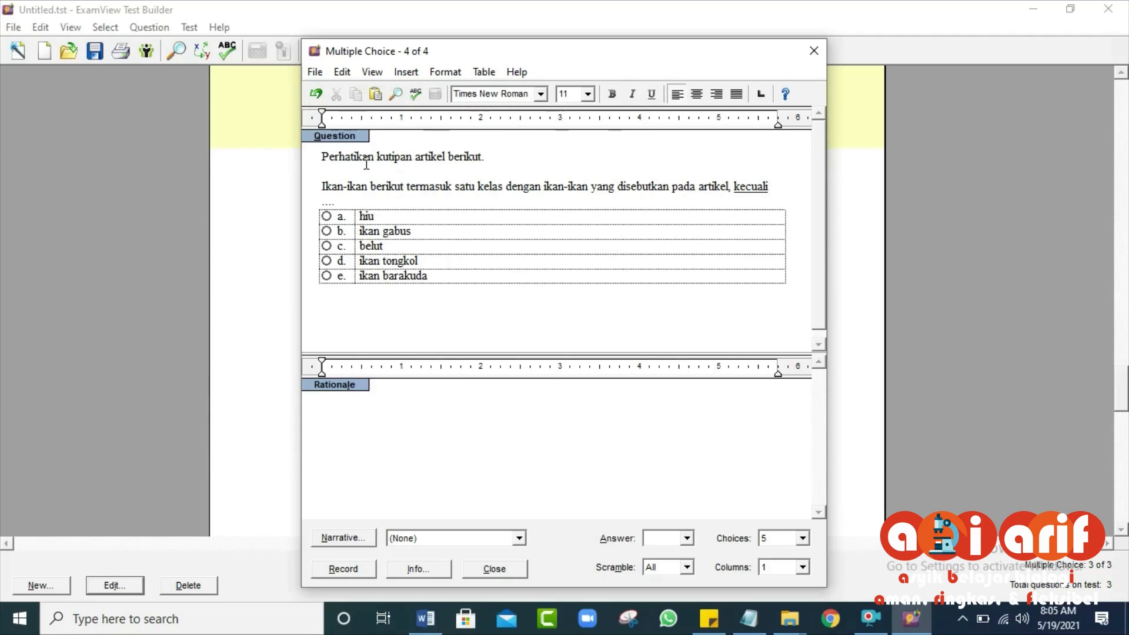
pyautogui.click(406, 72)
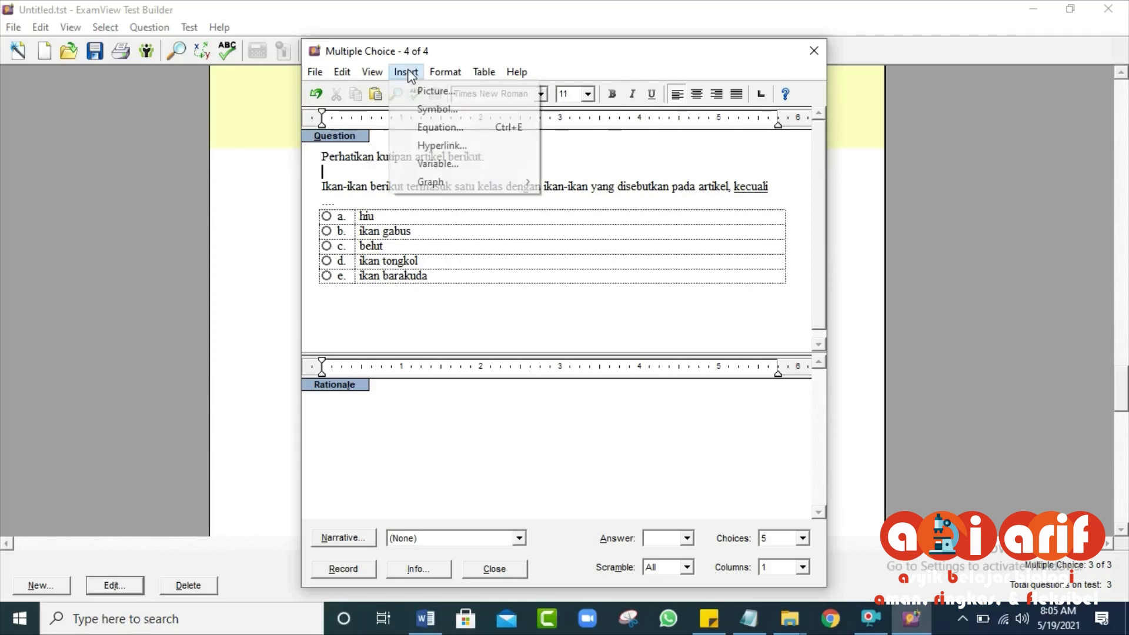
# - Browse the Insert Picture dialog to ARIF (G:)\ADMIN 2020-2021\SEMESTER 2\PERANGKAT SEM GENAP\PAT 2021
pyautogui.click(426, 92)
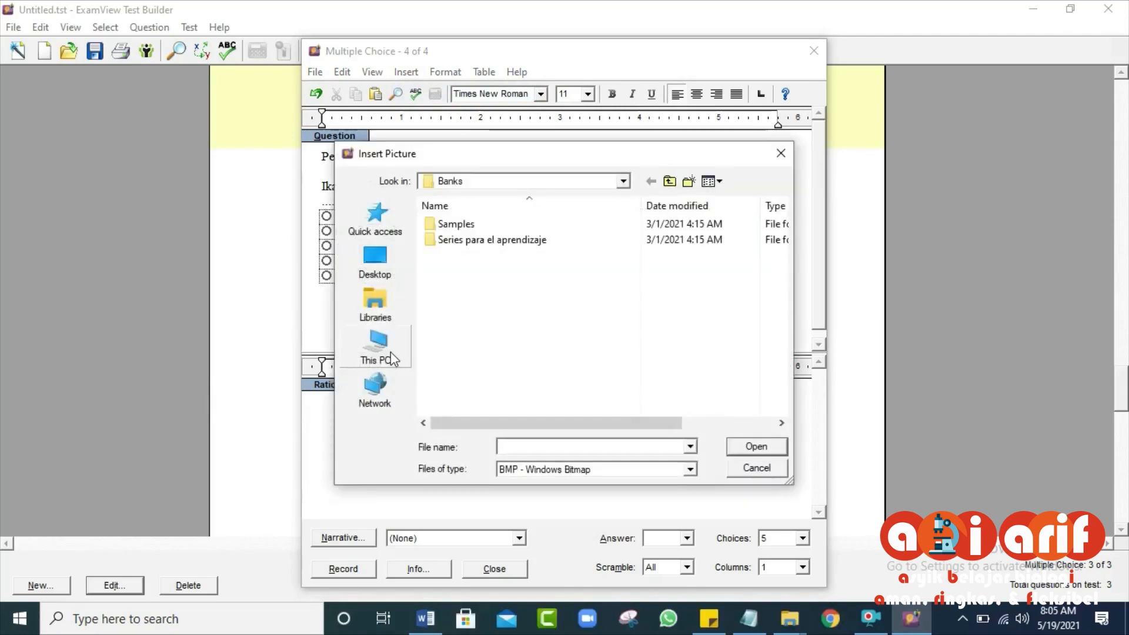
pyautogui.click(391, 353)
pyautogui.scroll(-5, 597, 277)
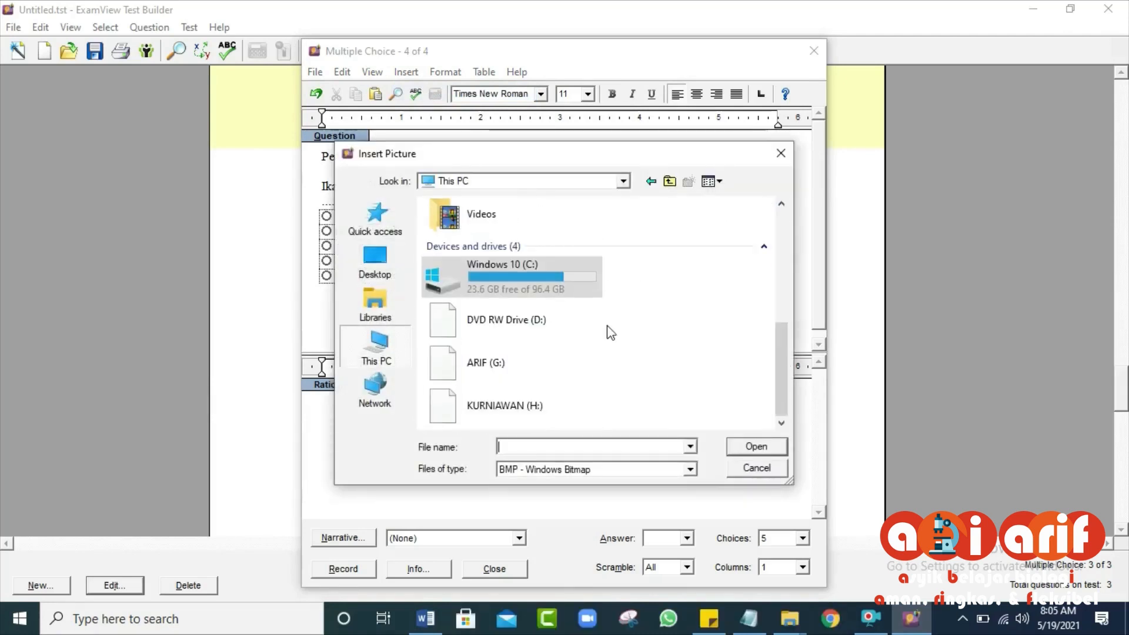
pyautogui.doubleClick(508, 367)
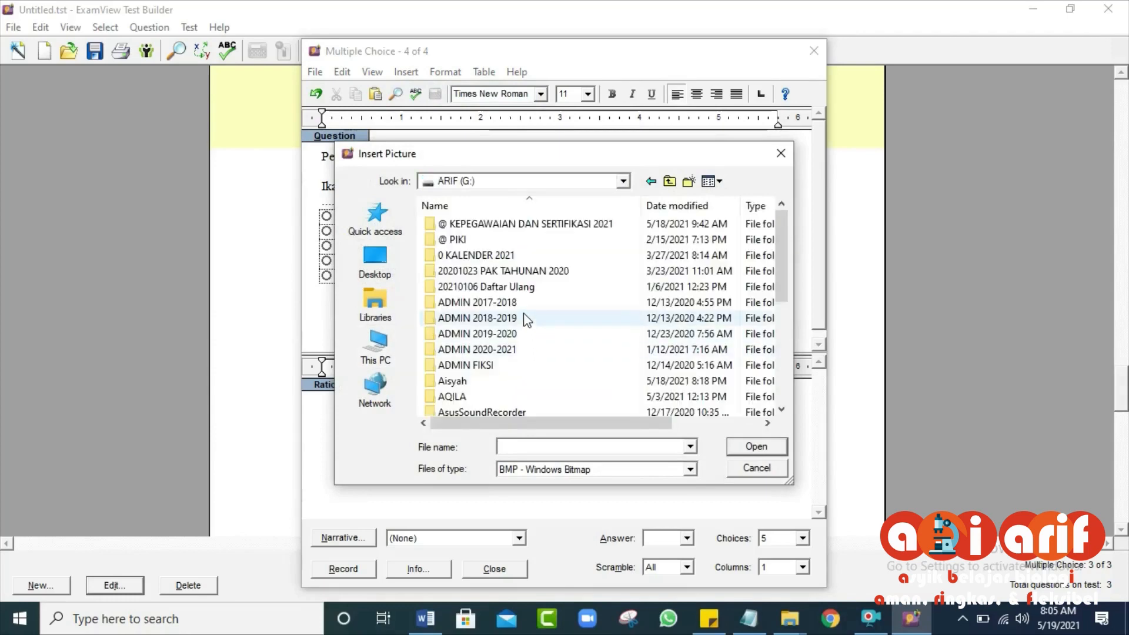
pyautogui.doubleClick(506, 350)
pyautogui.doubleClick(481, 261)
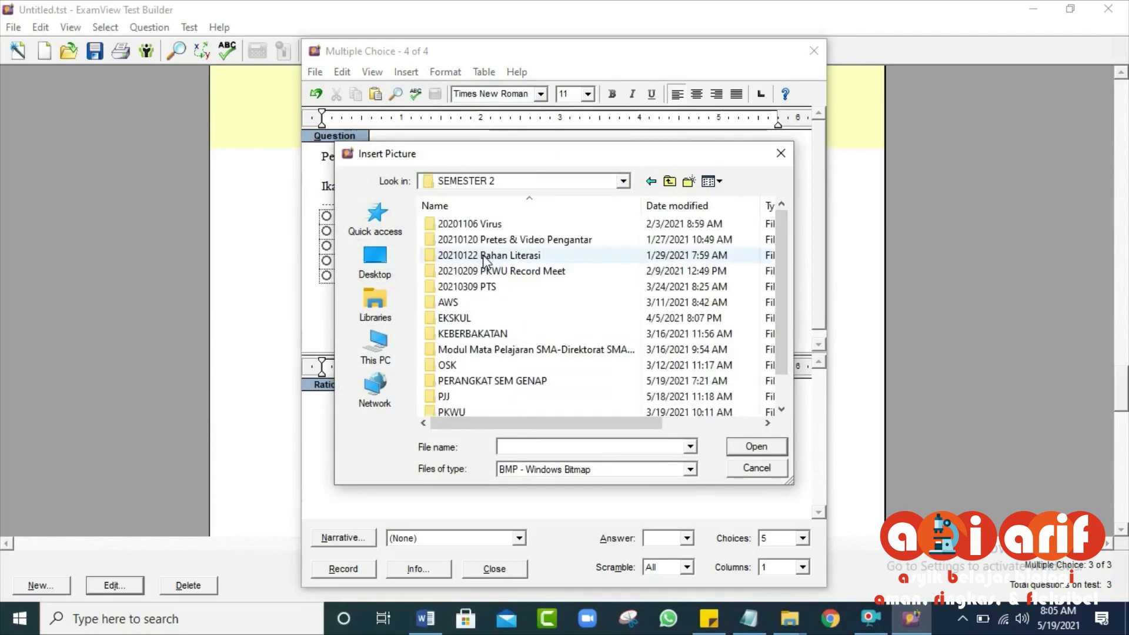
pyautogui.scroll(-1, 478, 294)
pyautogui.scroll(1, 495, 285)
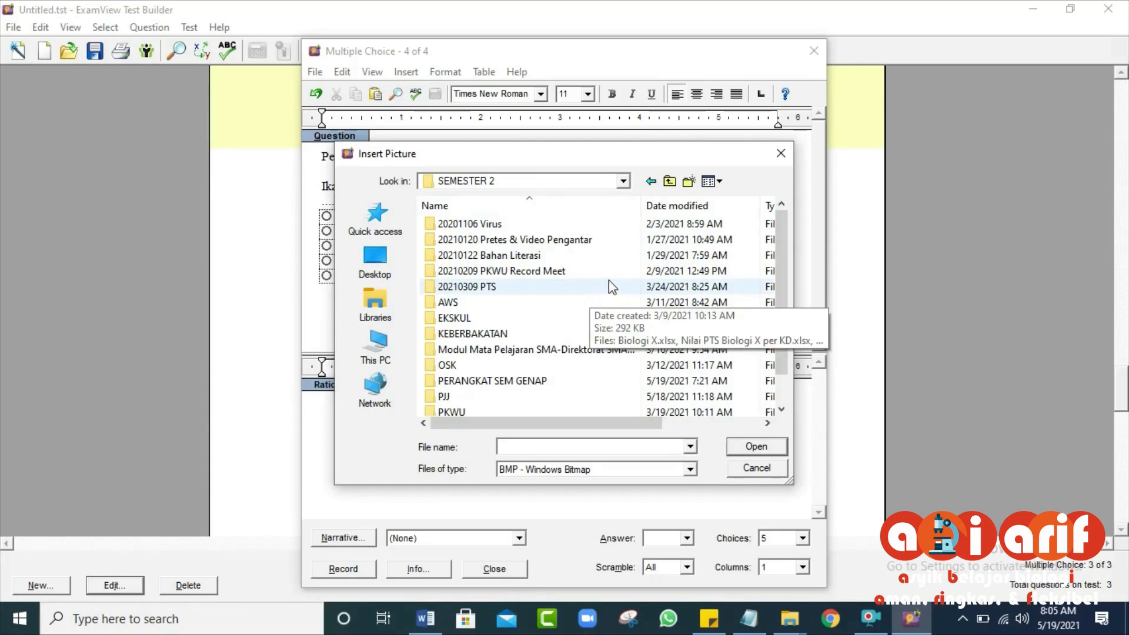
pyautogui.scroll(-2, 609, 280)
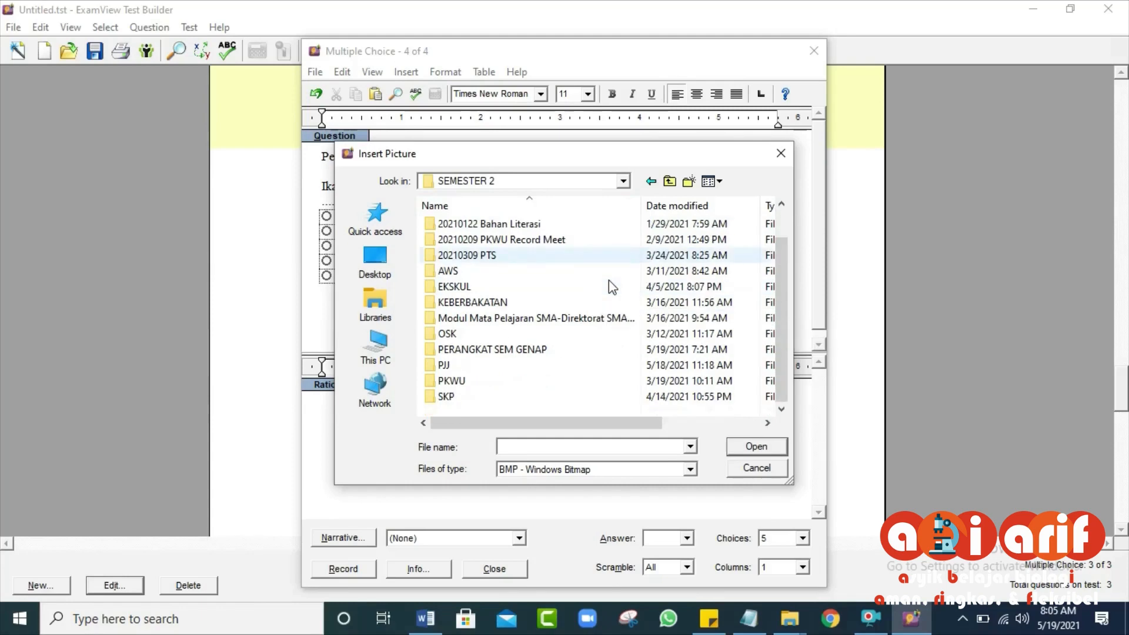
pyautogui.doubleClick(569, 351)
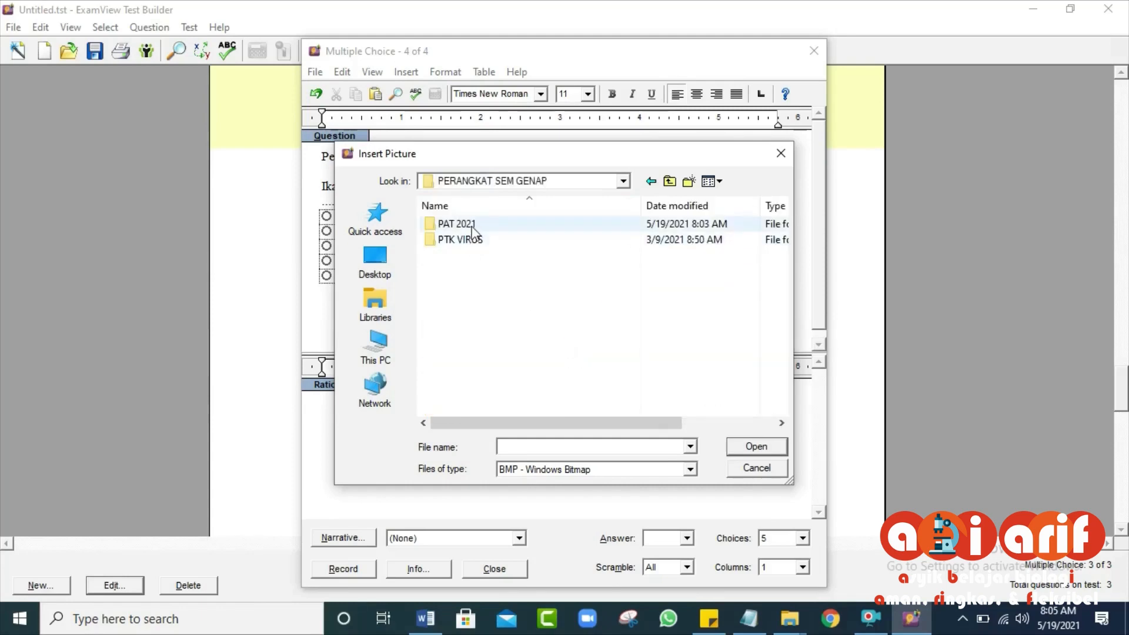
pyautogui.doubleClick(455, 224)
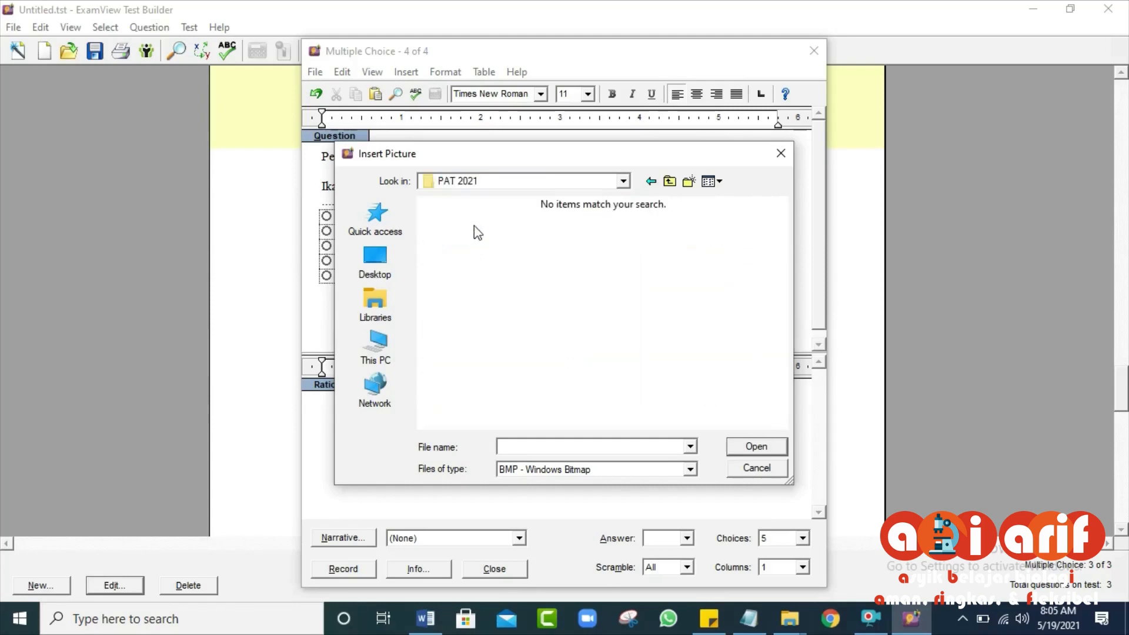
# - Filter to JPG files and insert gambar soal 4.JPG below the first sentence
pyautogui.click(690, 469)
pyautogui.click(556, 506)
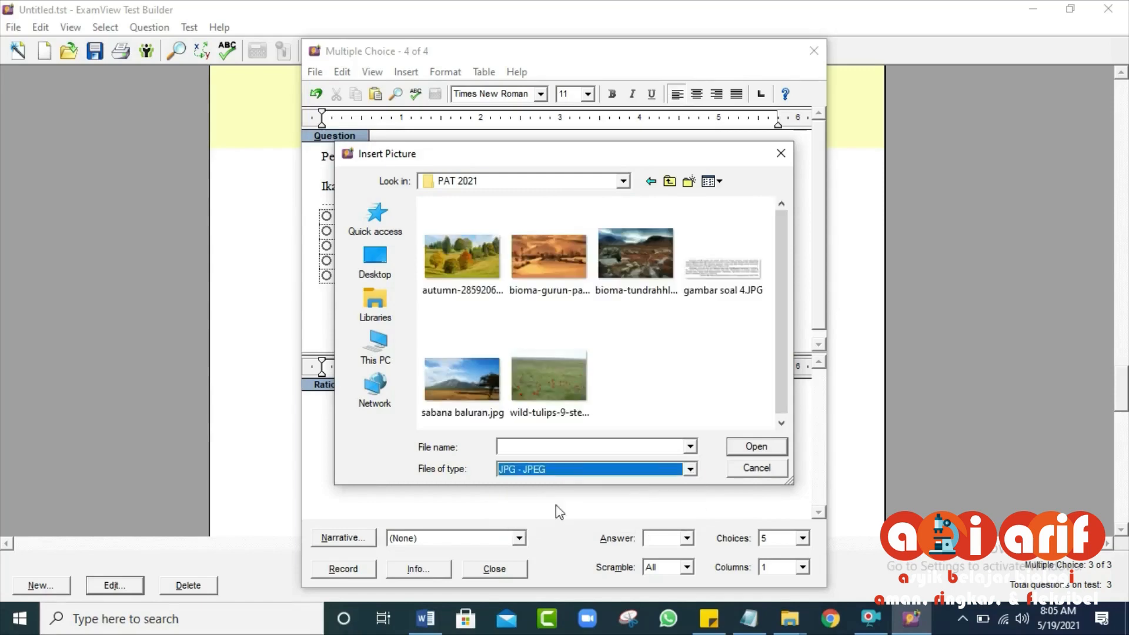
pyautogui.click(706, 271)
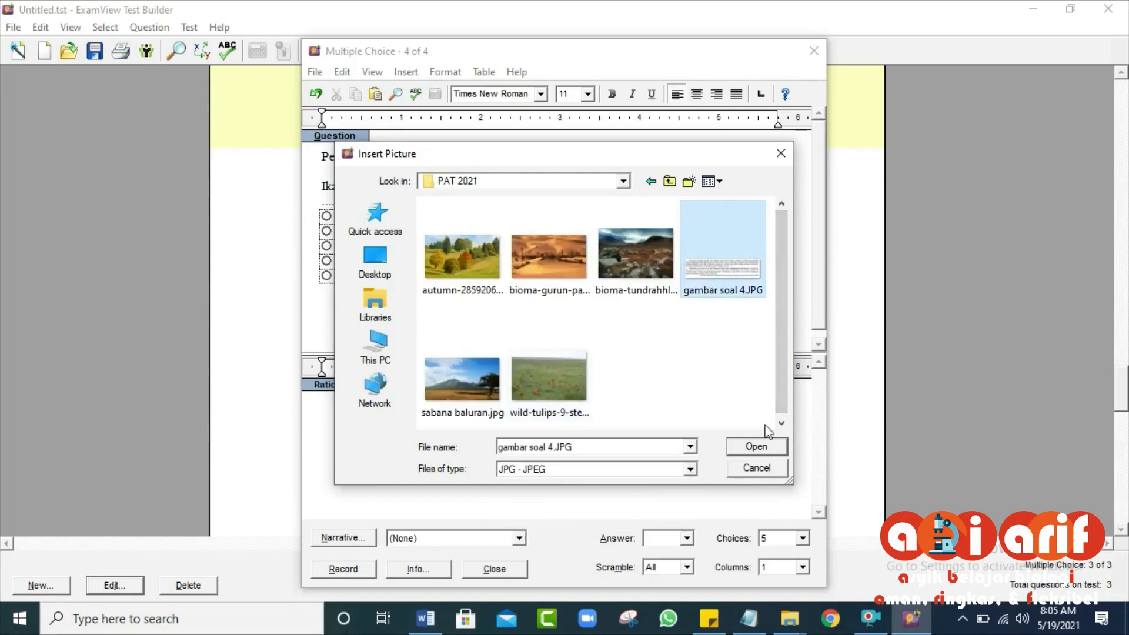
pyautogui.click(751, 449)
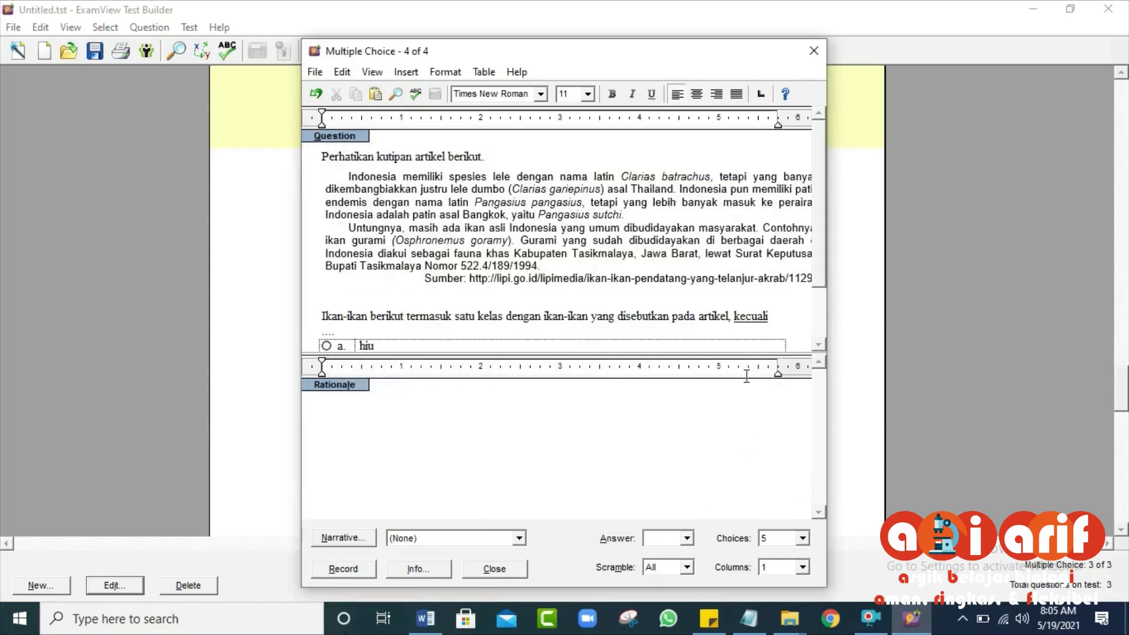
# - Delete the blank line under the article image, mark choice a (hiu) correct, and record question 4
pyautogui.click(492, 245)
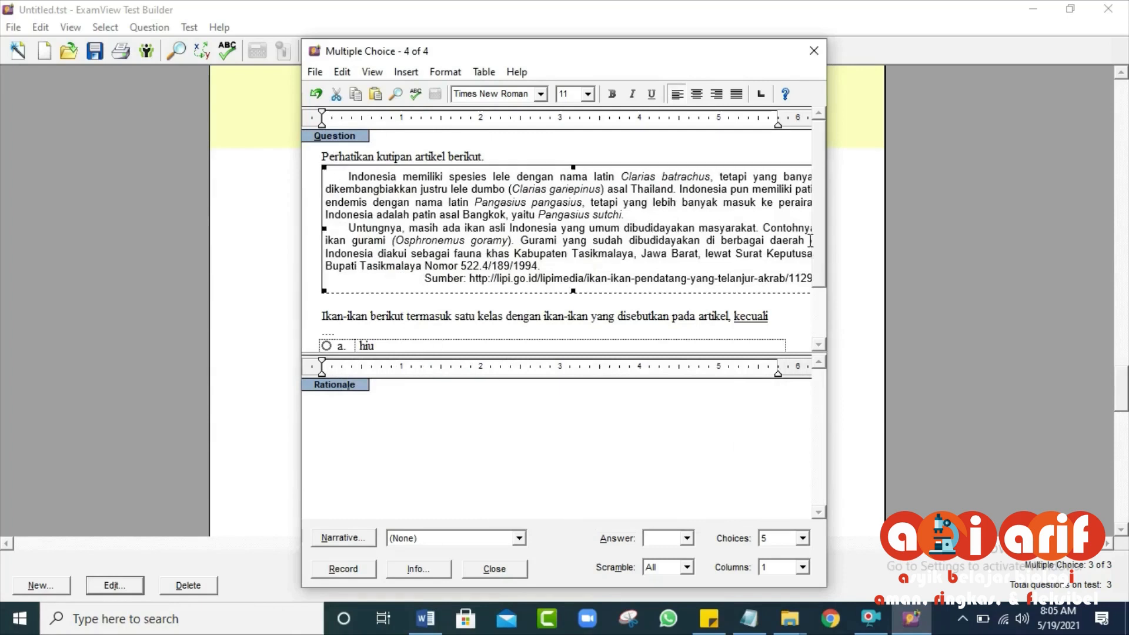
pyautogui.scroll(-1, 607, 242)
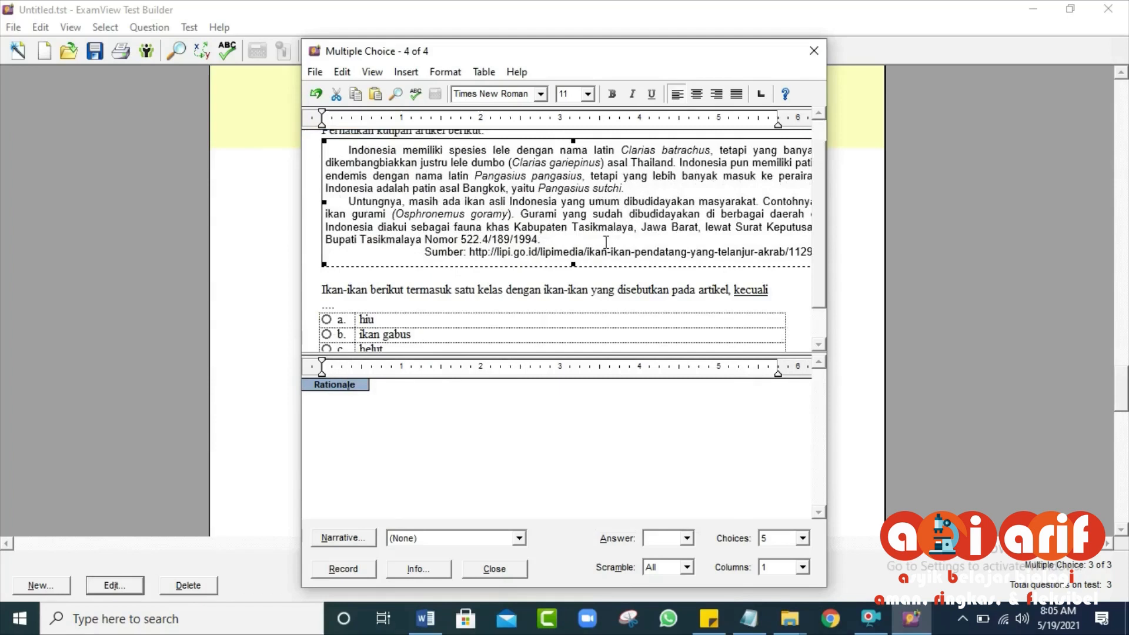
pyautogui.scroll(-1, 609, 242)
pyautogui.click(603, 243)
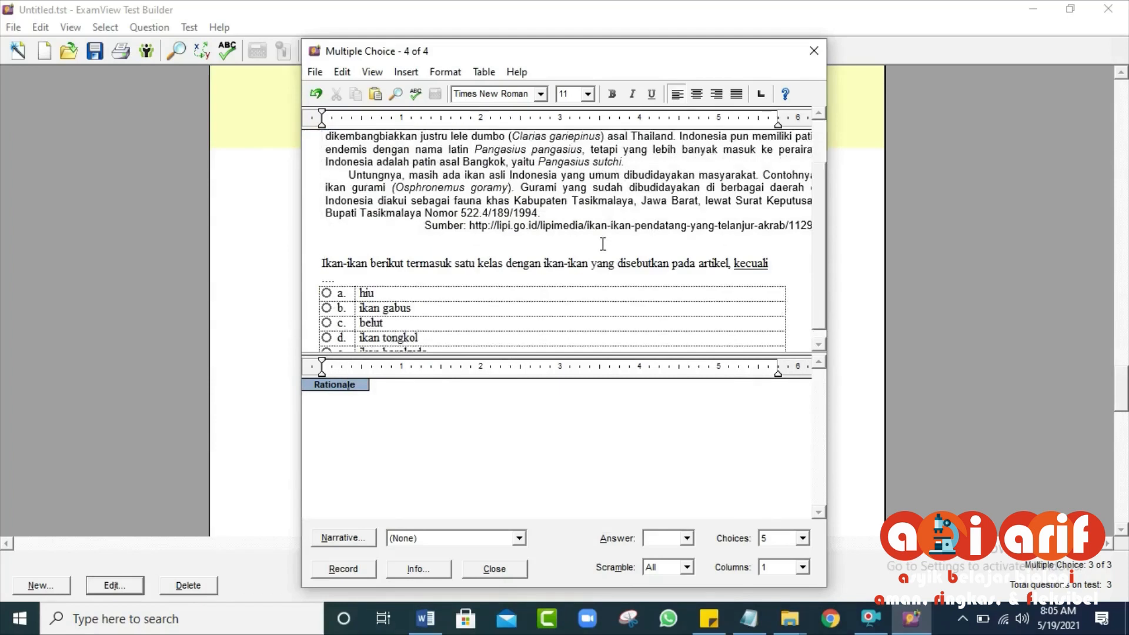
pyautogui.click(603, 239)
pyautogui.click(568, 251)
pyautogui.press('Delete')
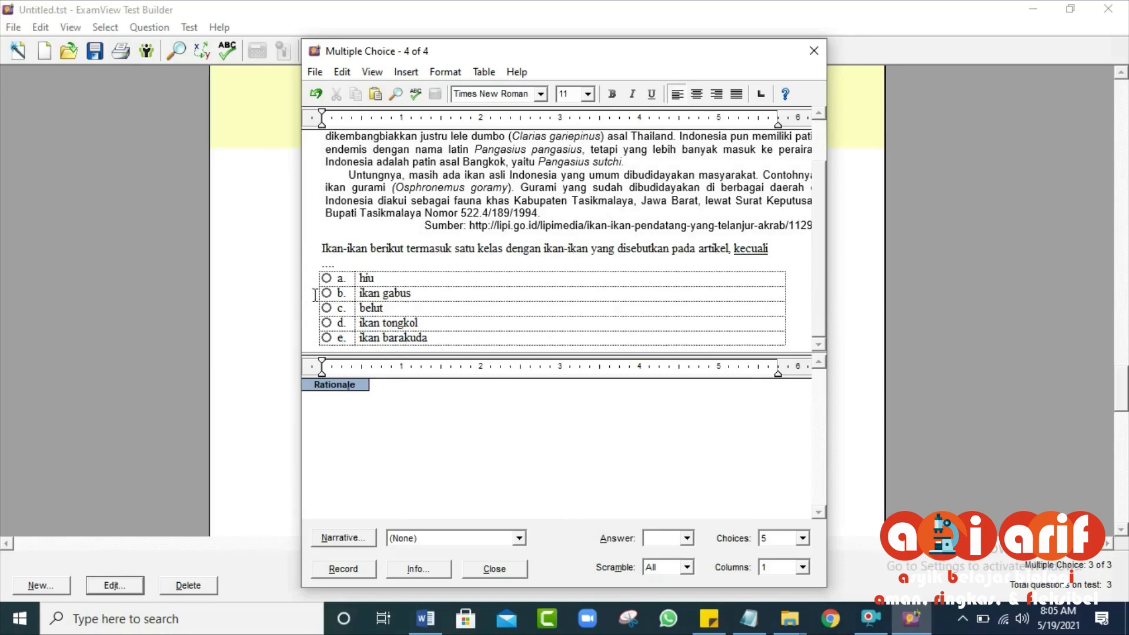
pyautogui.click(327, 278)
pyautogui.click(354, 573)
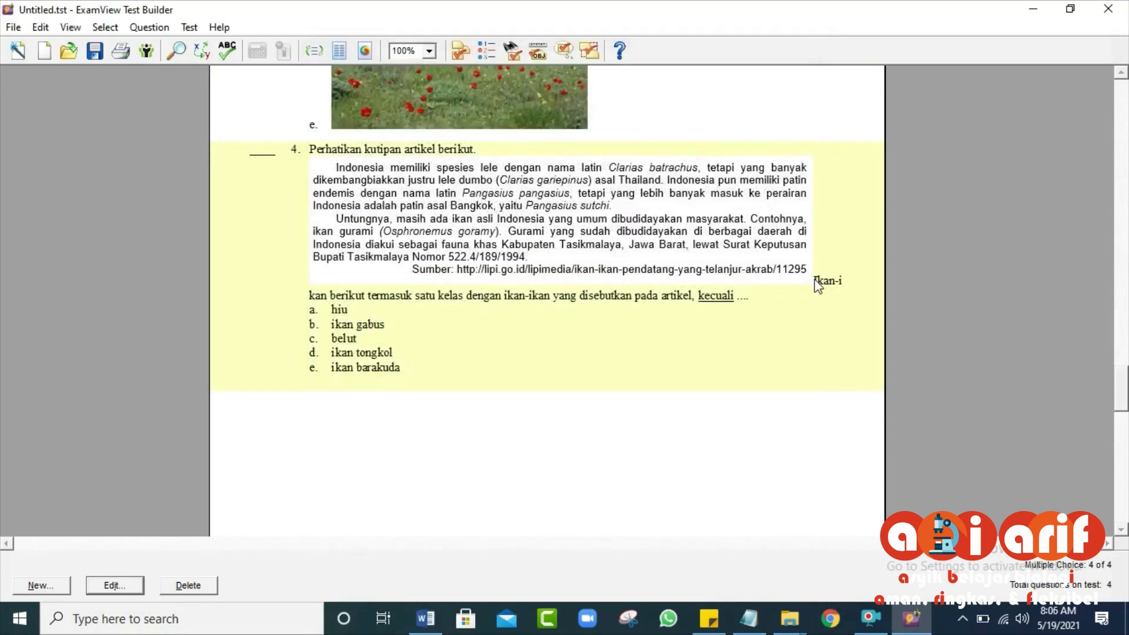
# - Reopen and re-record question 4 so its stem sits under the article, then scroll to the test's top
pyautogui.doubleClick(686, 255)
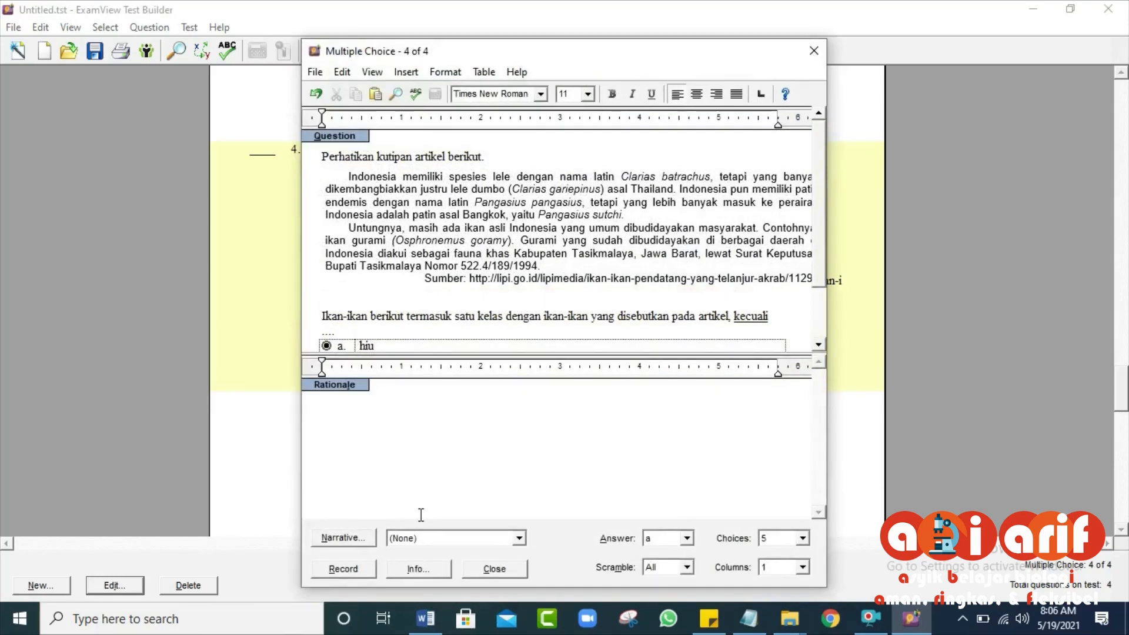
pyautogui.click(359, 569)
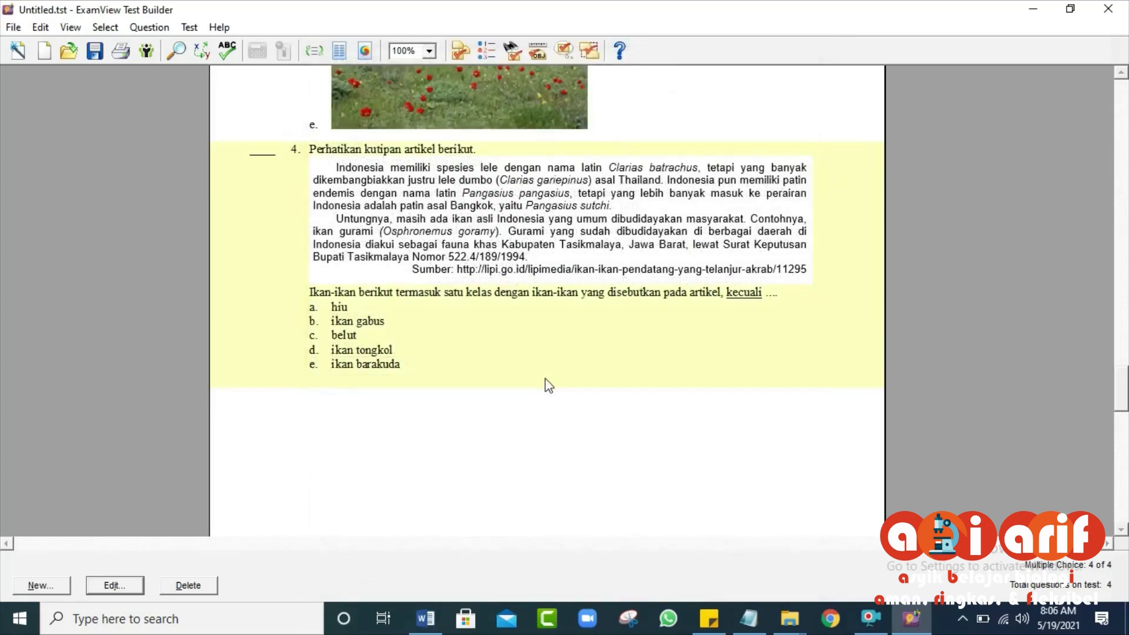
pyautogui.scroll(3, 554, 391)
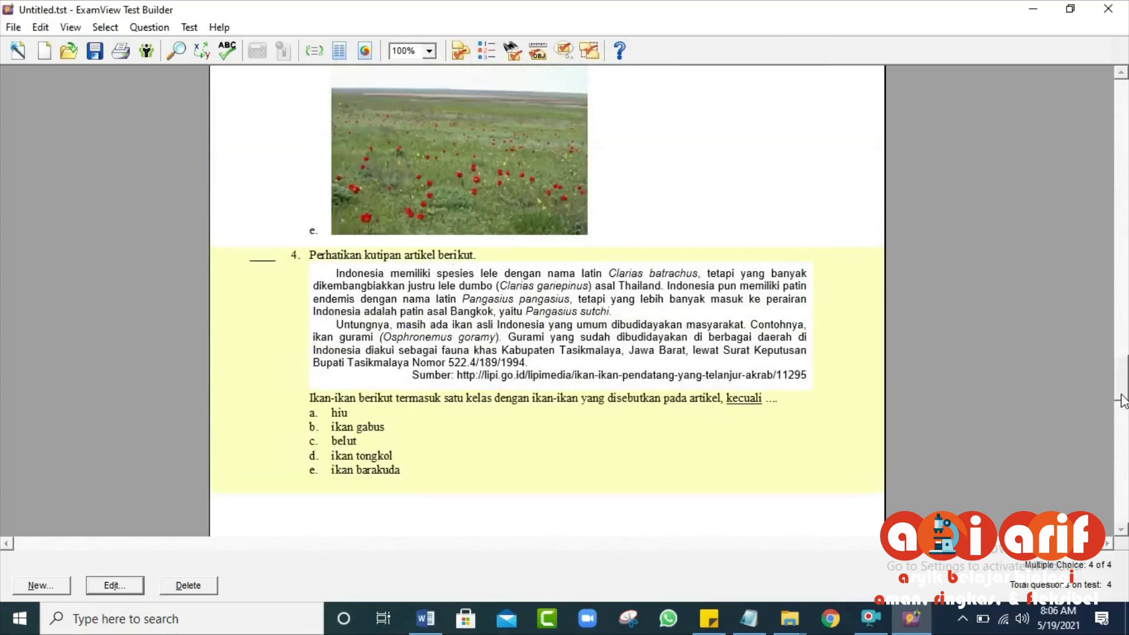
pyautogui.moveTo(1122, 395); pyautogui.dragTo(1128, 95)
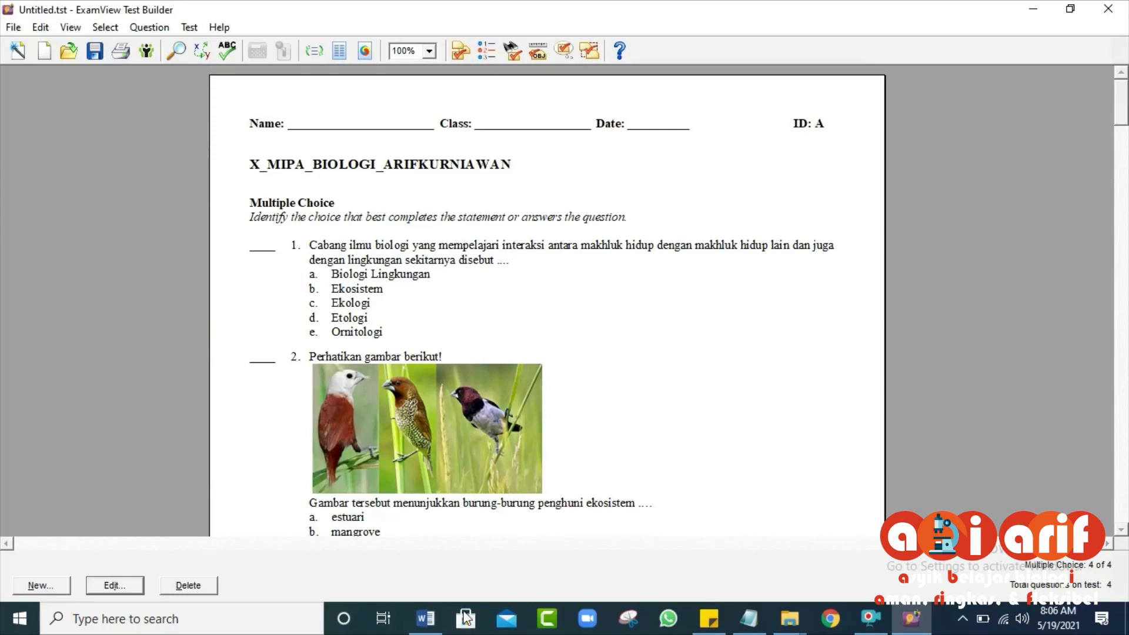
# - Look over the Word source document and the PAT 2021 folder window, then return to the test
pyautogui.click(426, 618)
pyautogui.scroll(20, 634, 338)
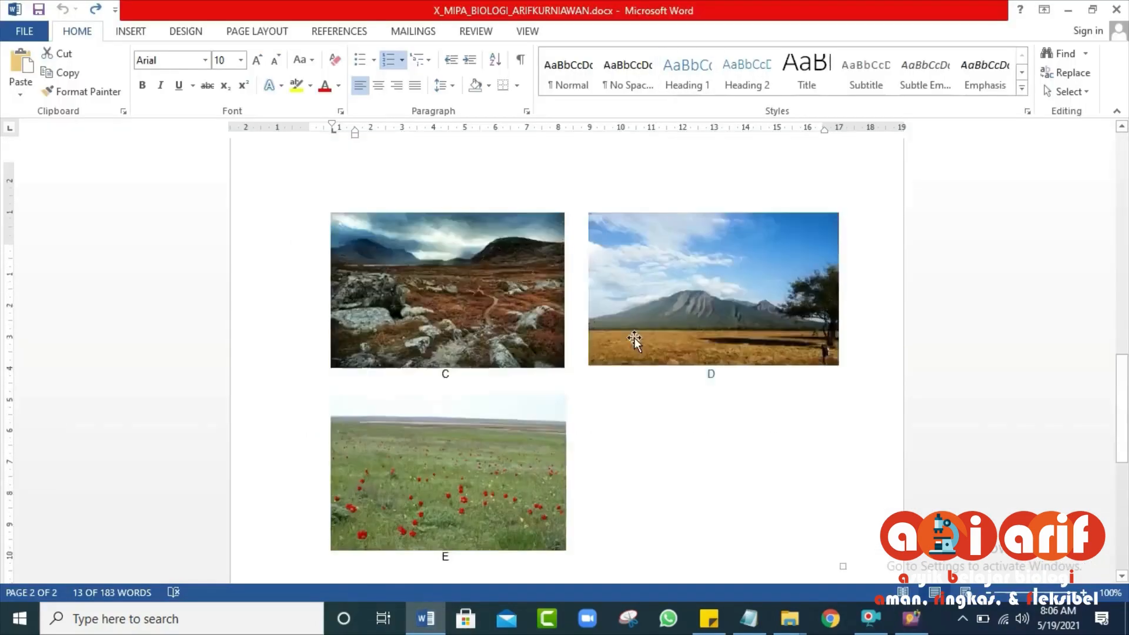
pyautogui.scroll(-3, 654, 348)
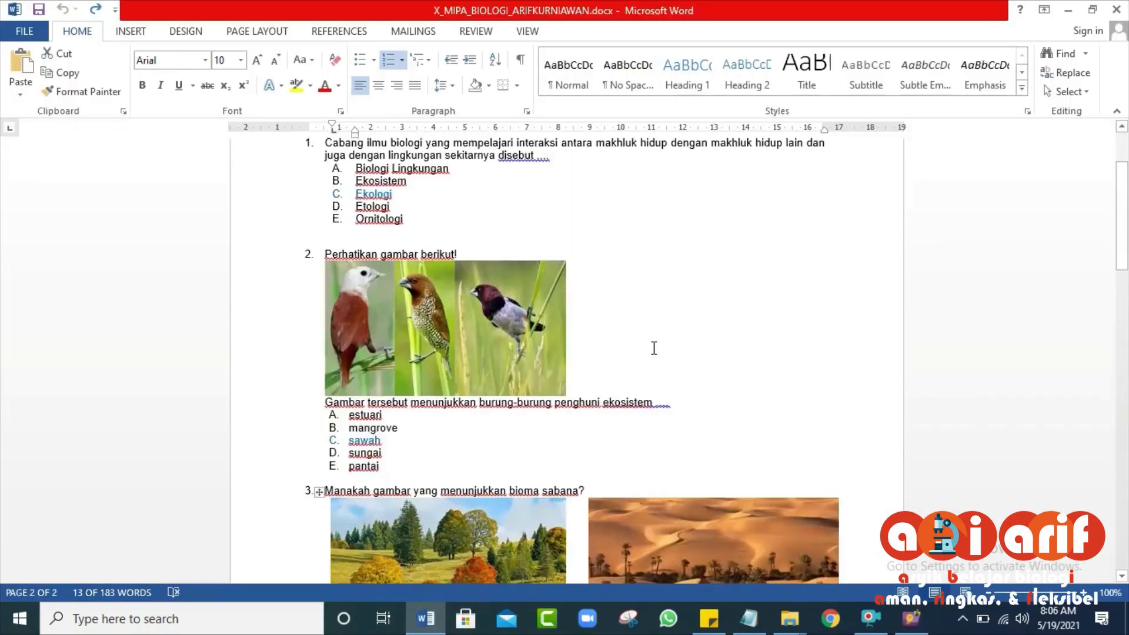
pyautogui.moveTo(789, 626)
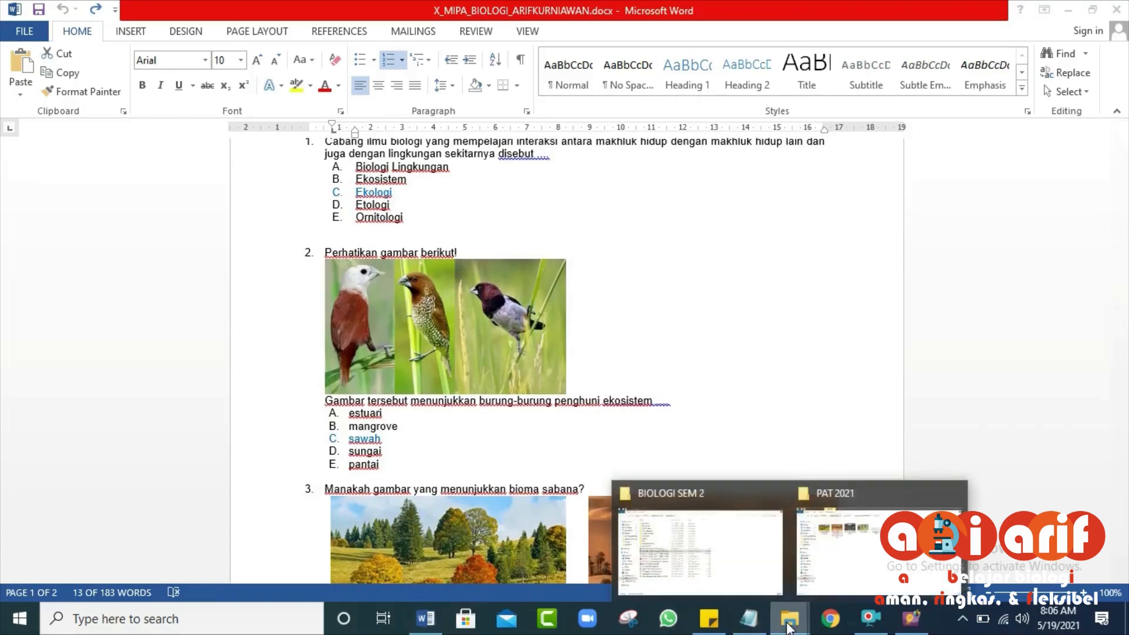
pyautogui.click(857, 563)
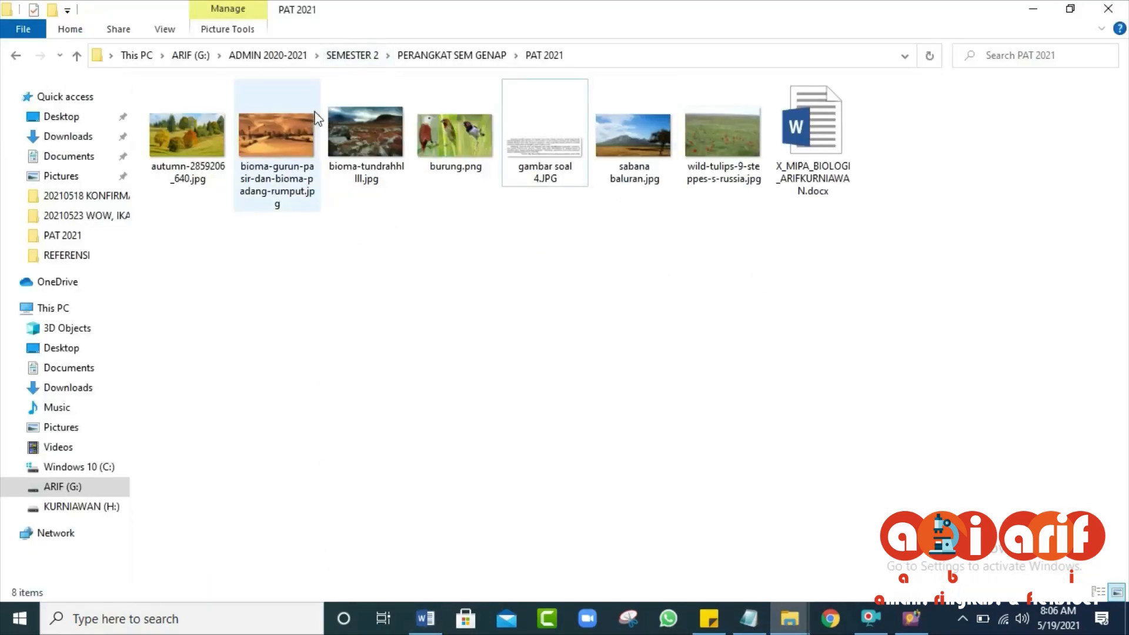
pyautogui.click(910, 619)
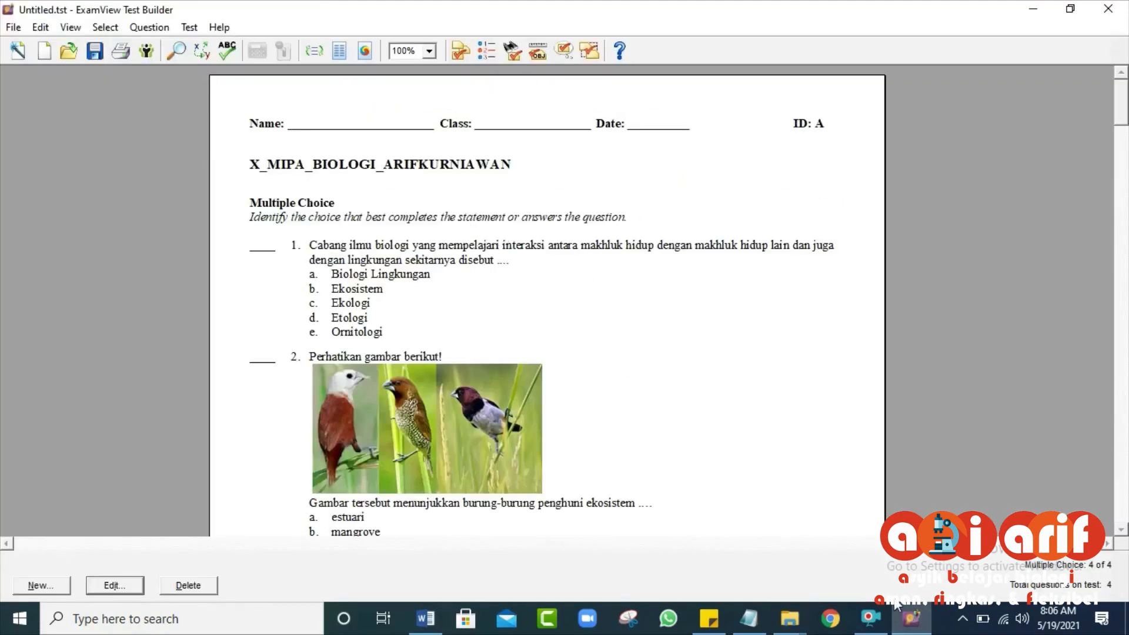
# - Clear the selection over question 4's answer options in Word, then open and close Snipping Tool
pyautogui.click(748, 619)
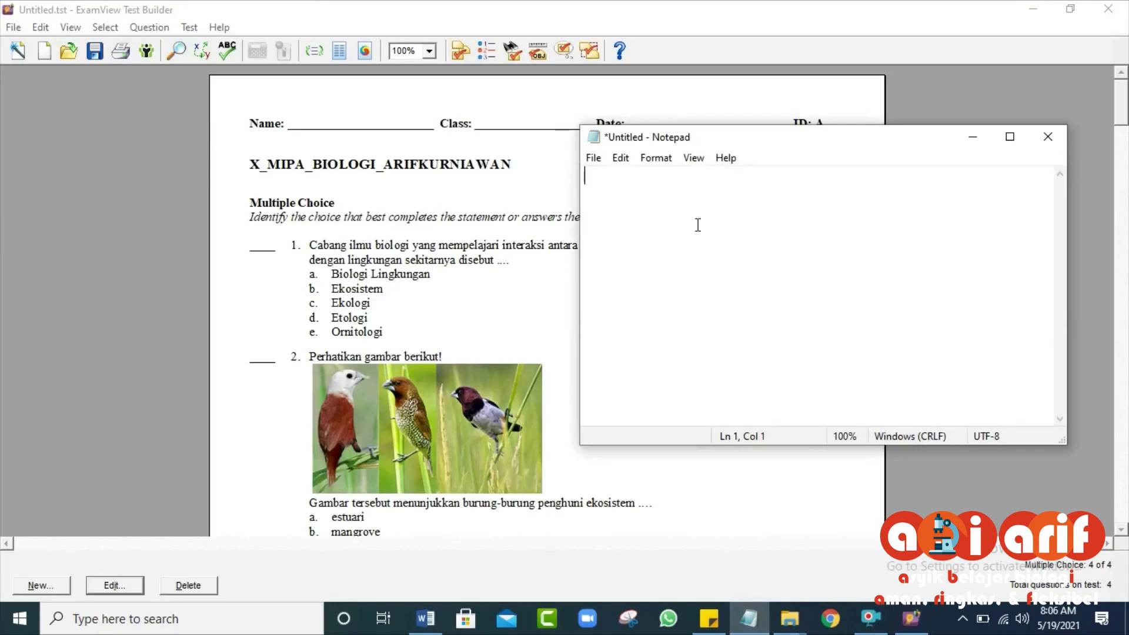
pyautogui.click(426, 618)
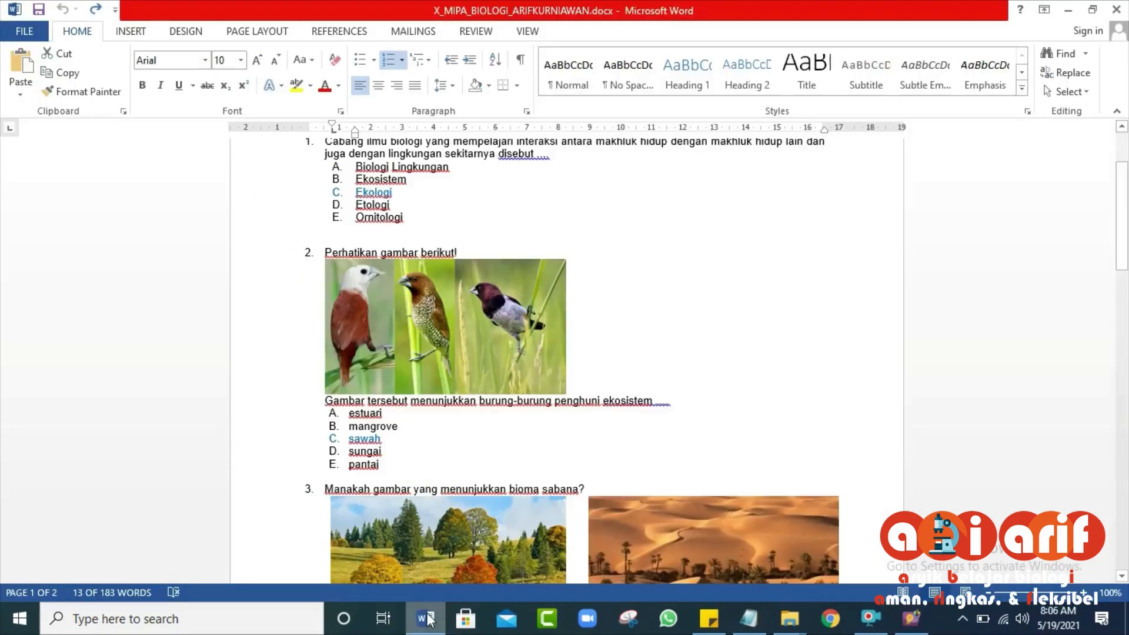
pyautogui.scroll(-15, 666, 334)
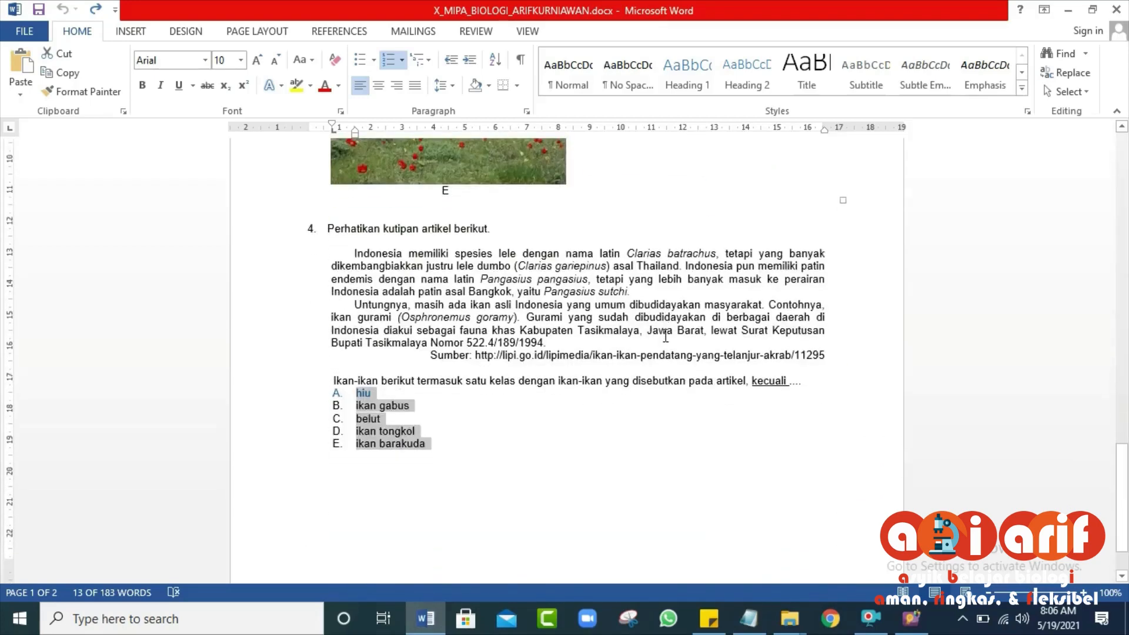
pyautogui.click(522, 334)
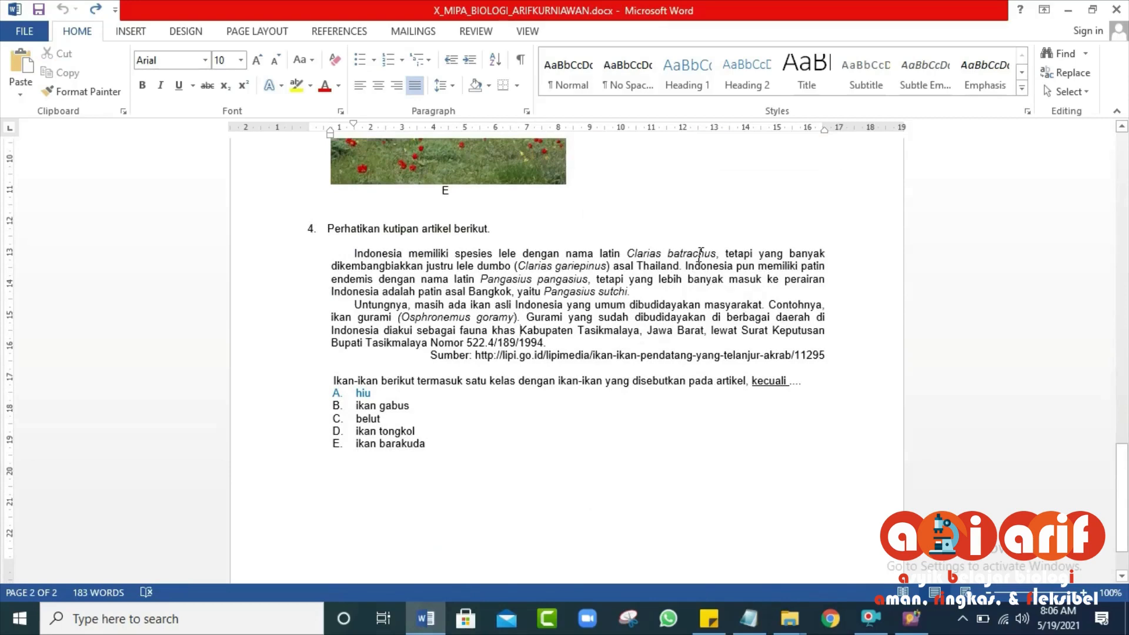
pyautogui.click(628, 619)
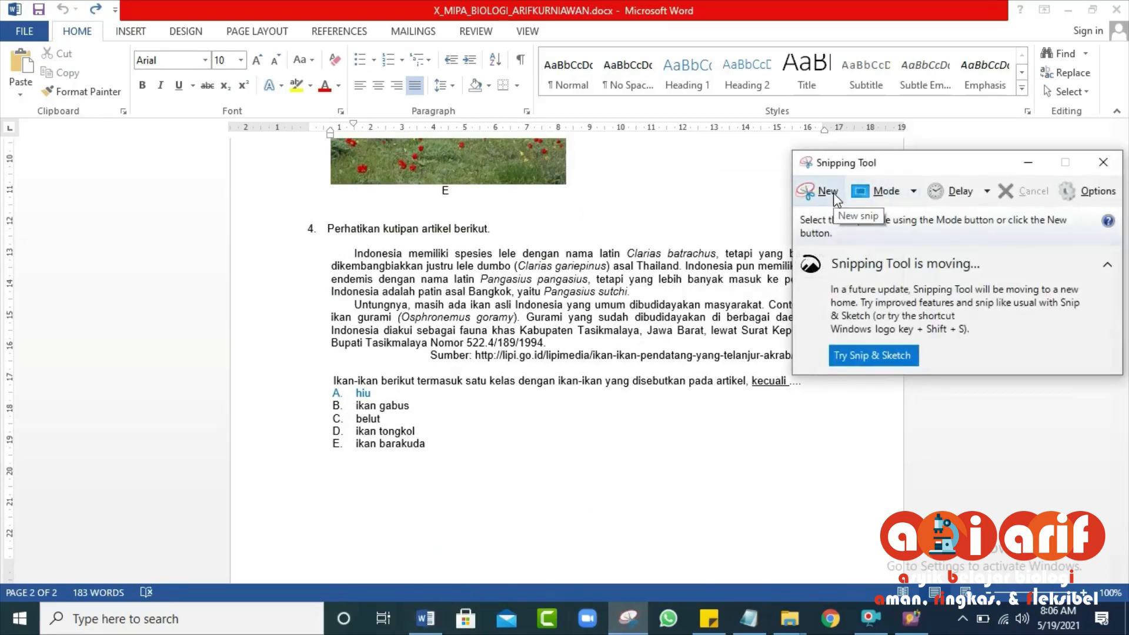
pyautogui.click(1104, 162)
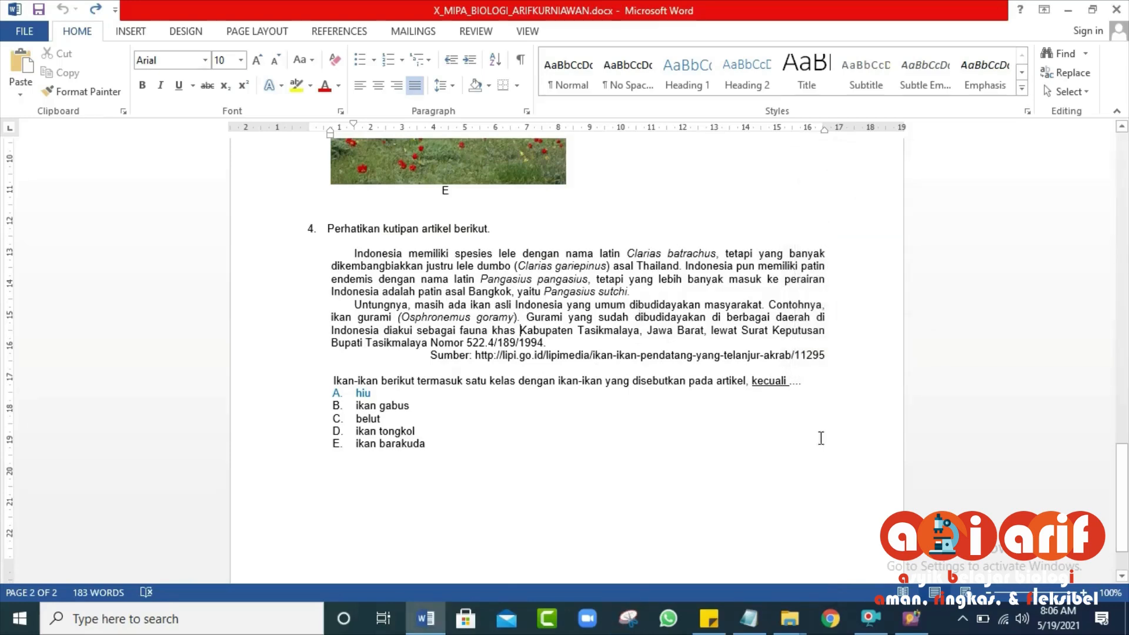
pyautogui.click(911, 618)
# - Scroll through test questions 1–4 to review them
pyautogui.scroll(-2, 583, 290)
pyautogui.scroll(-3, 582, 290)
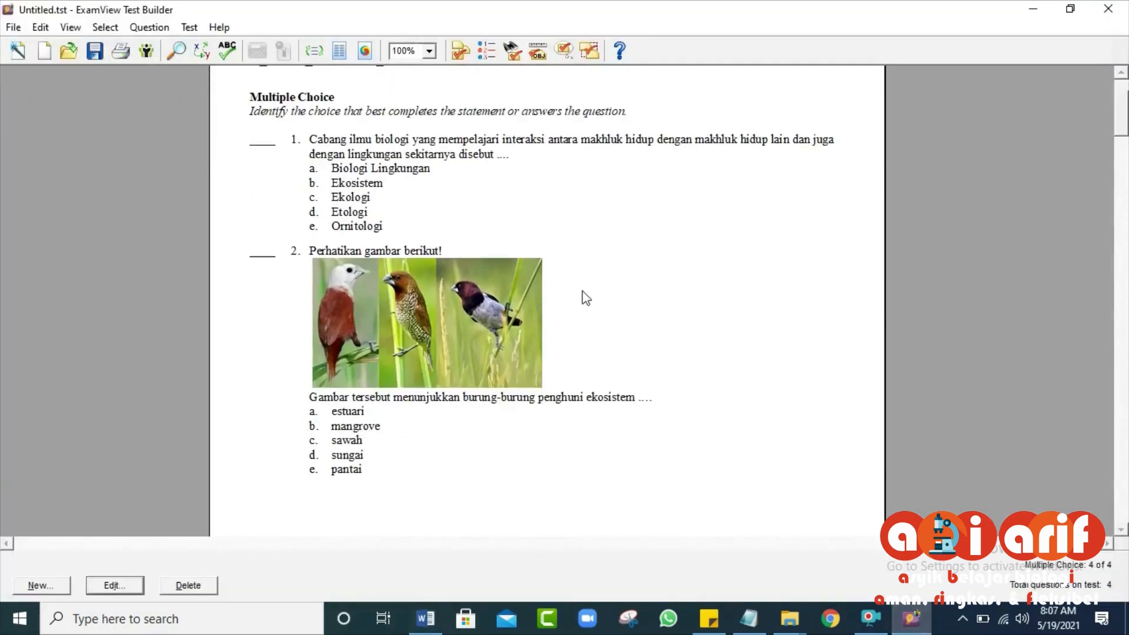
pyautogui.scroll(4, 582, 292)
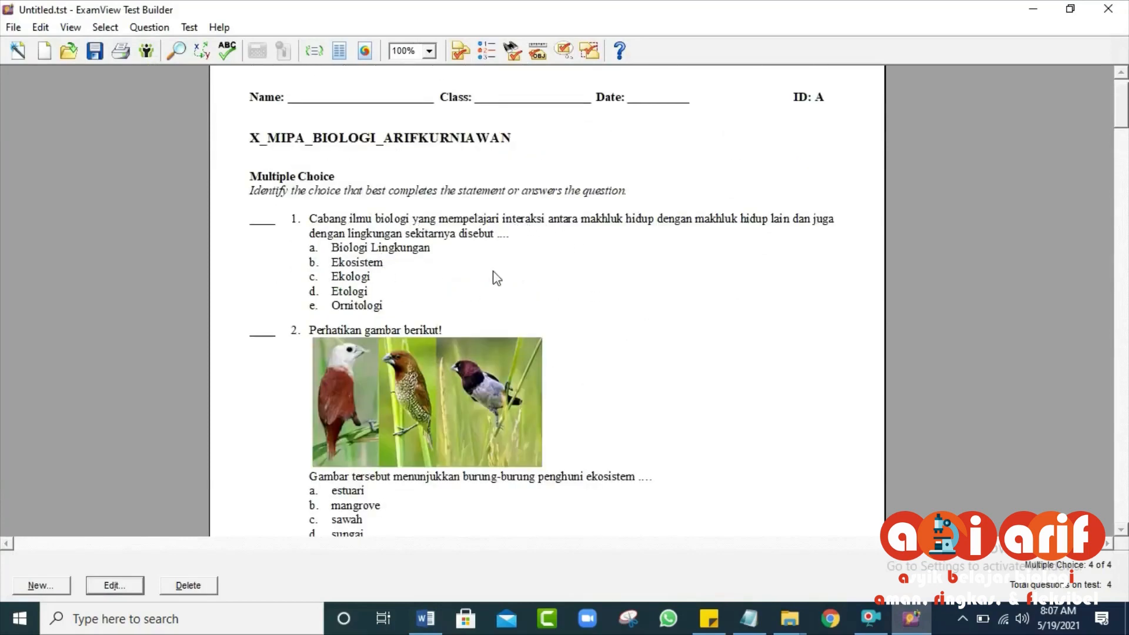
pyautogui.scroll(-3, 676, 312)
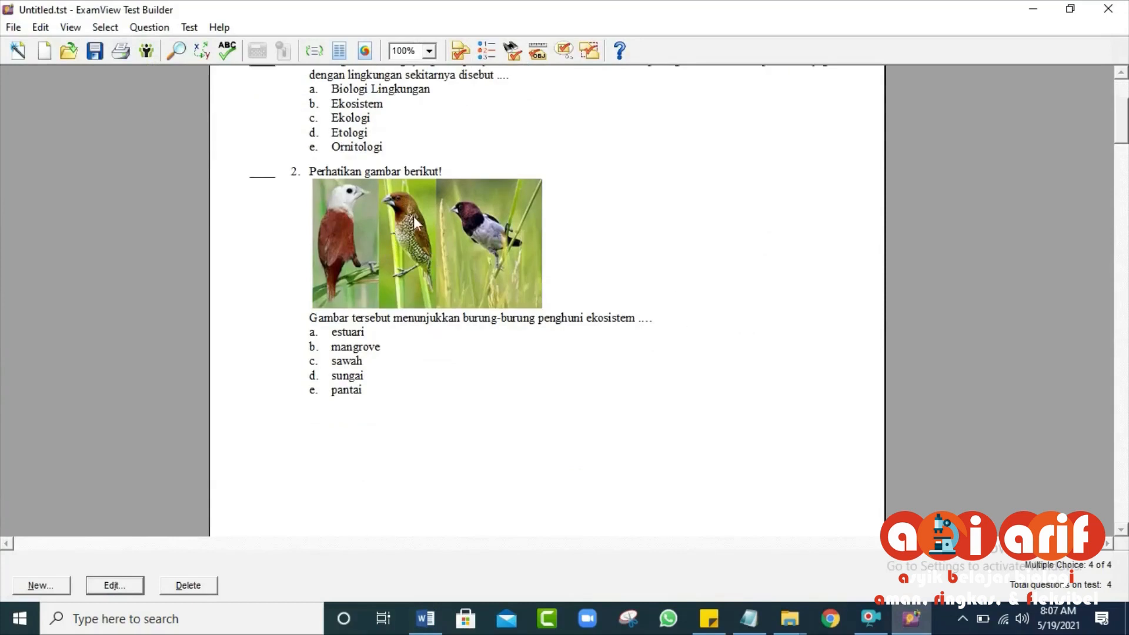
pyautogui.scroll(-1, 454, 274)
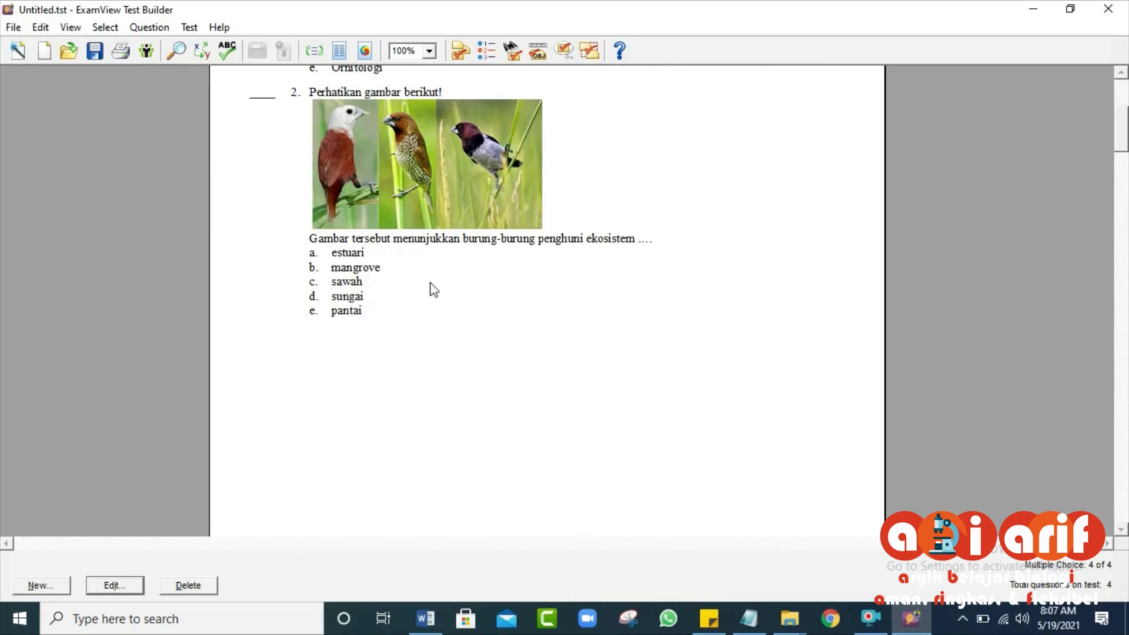
pyautogui.scroll(-8, 432, 291)
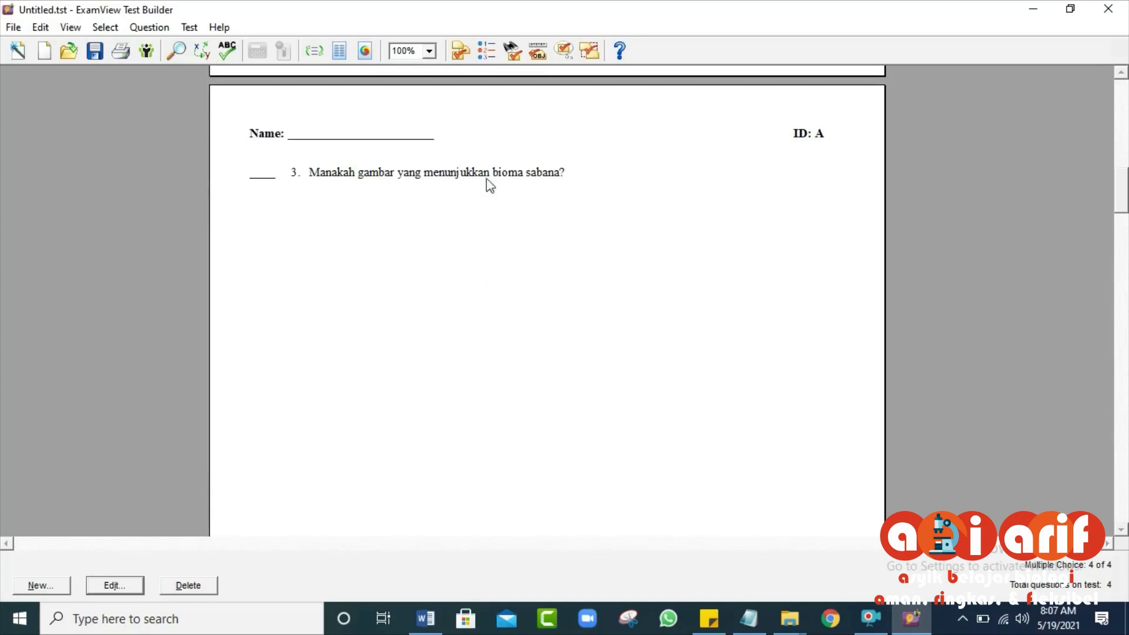
# - Check the Answer Section, return to the top, and start saving the untitled test
pyautogui.scroll(-3, 488, 434)
pyautogui.scroll(-12, 489, 434)
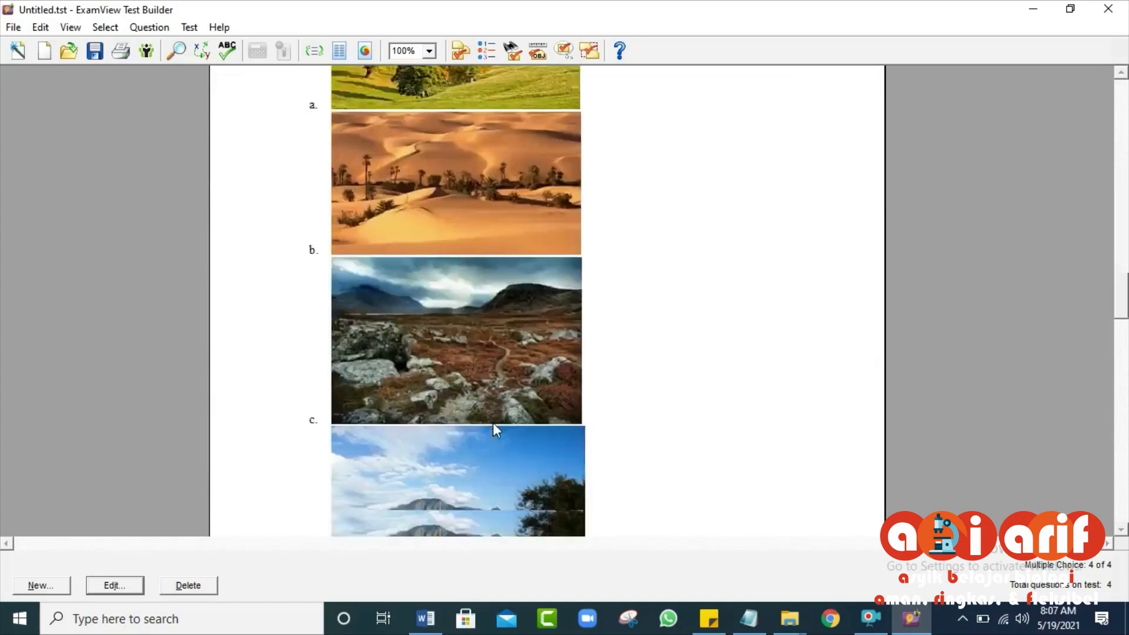
pyautogui.scroll(-15, 497, 428)
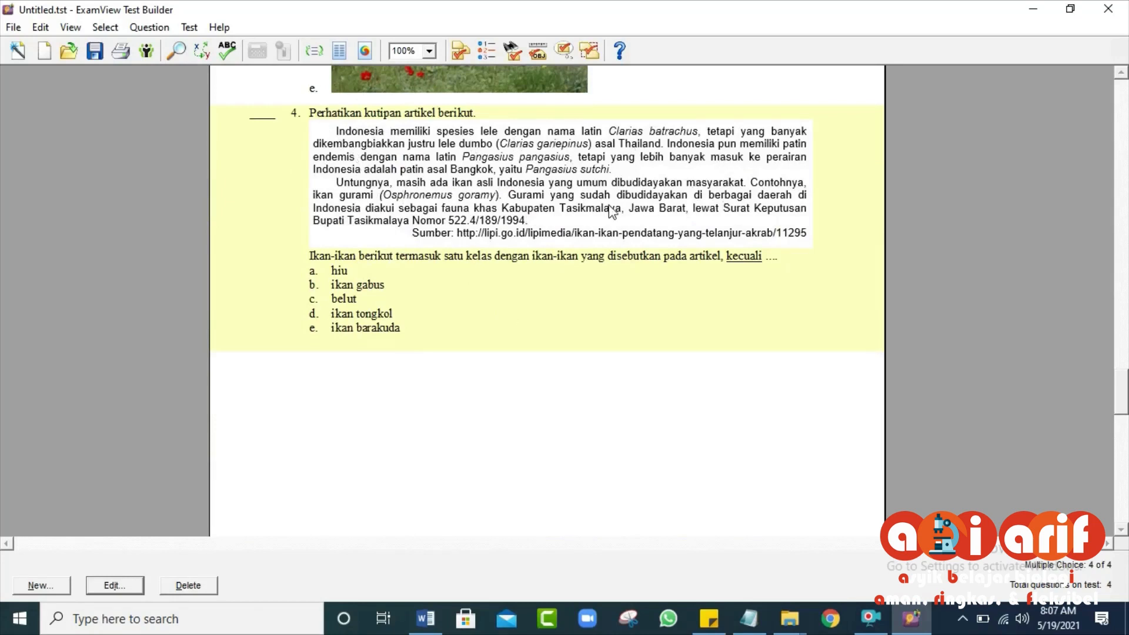
pyautogui.scroll(-20, 598, 330)
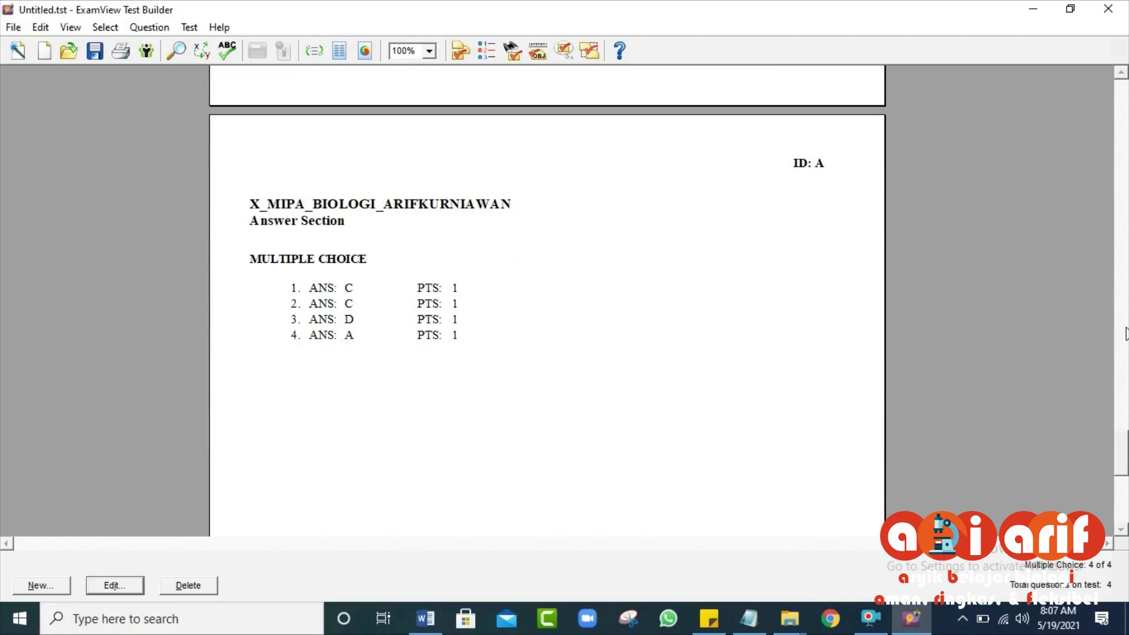
pyautogui.moveTo(1124, 442); pyautogui.dragTo(1121, 82)
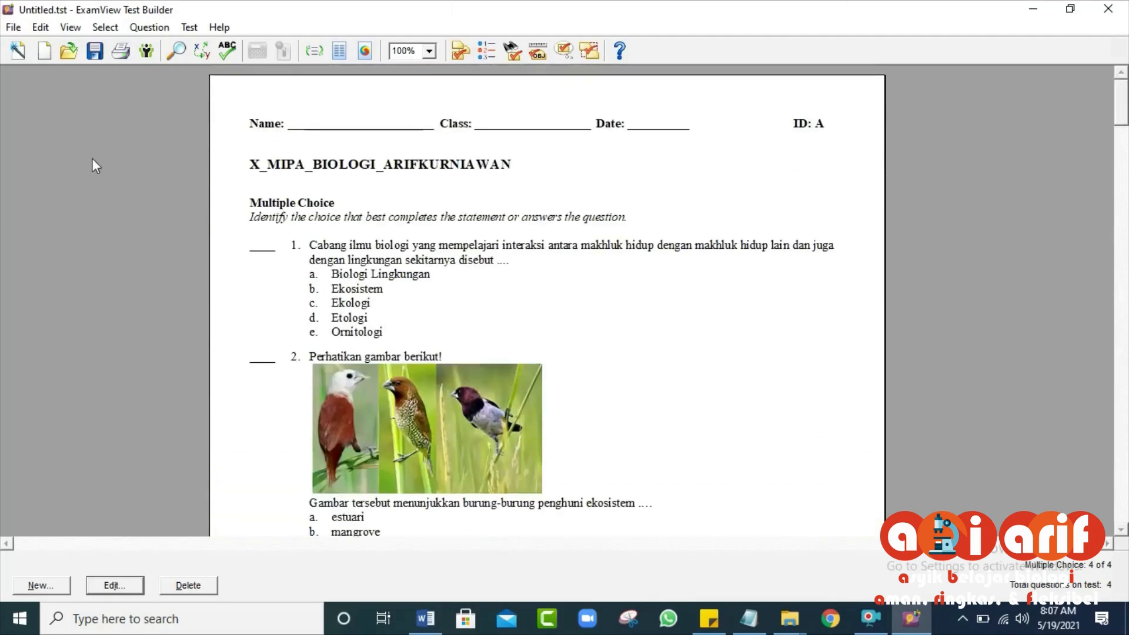
pyautogui.click(94, 52)
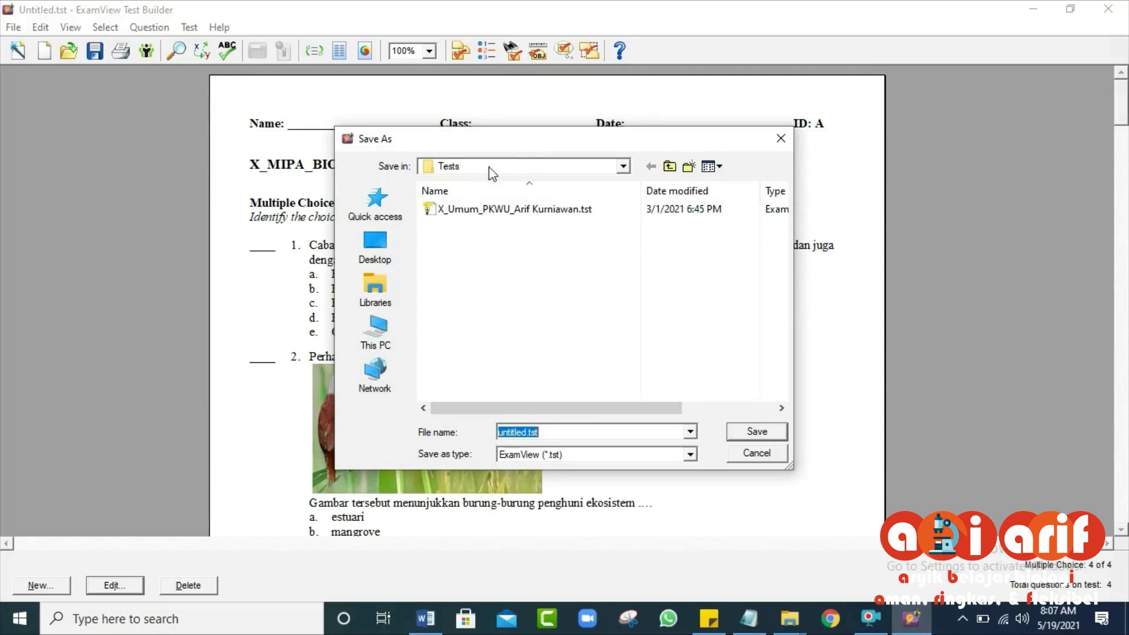
# - Point the save location to G:\ADMIN 2020-2021\SEMESTER 2\PERANGKAT SEM GENAP\PAT 2021
pyautogui.click(623, 167)
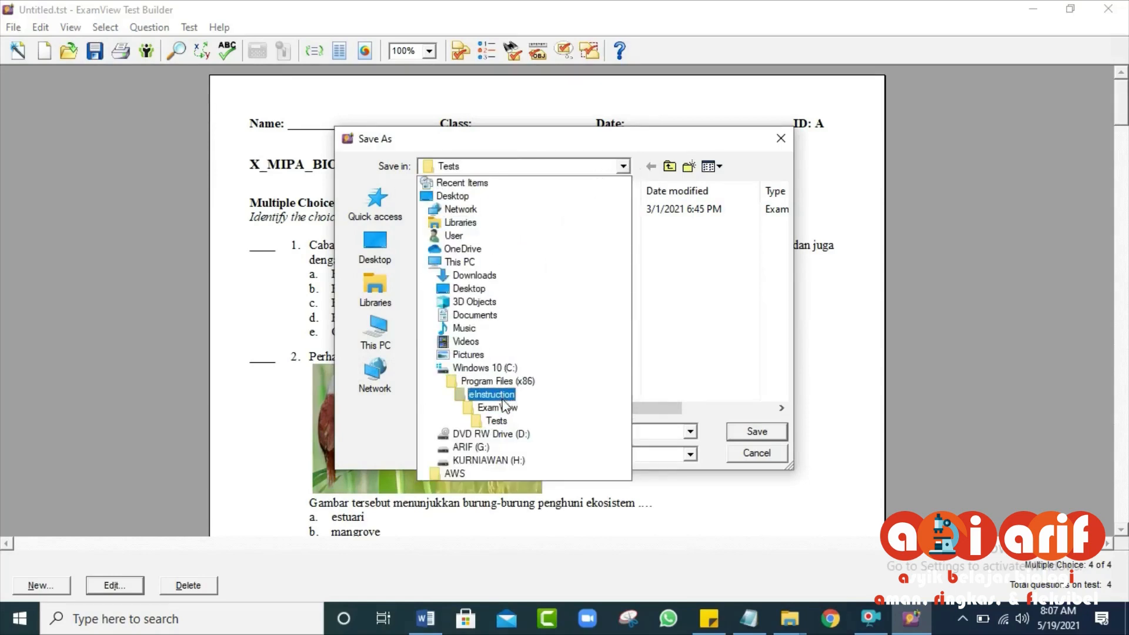
pyautogui.click(500, 447)
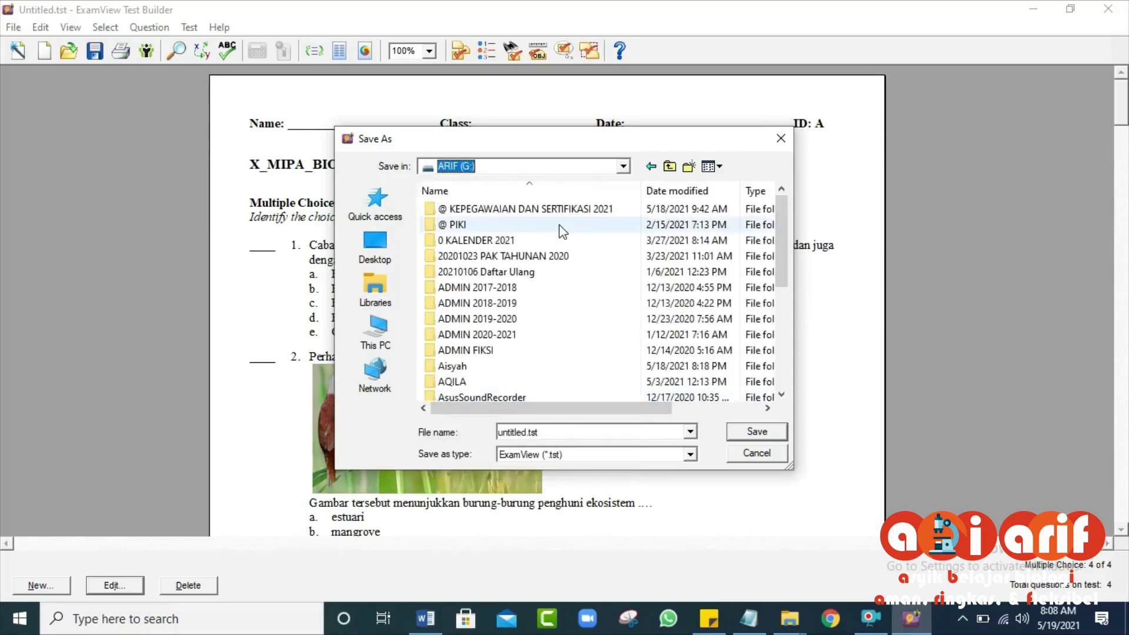
pyautogui.doubleClick(505, 334)
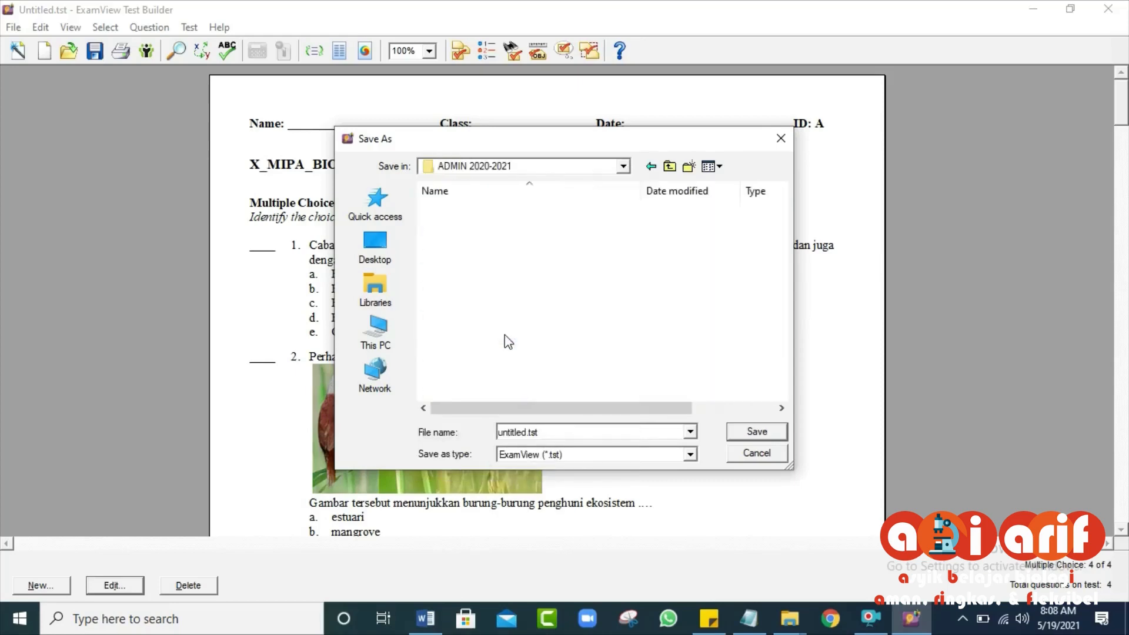
pyautogui.doubleClick(484, 240)
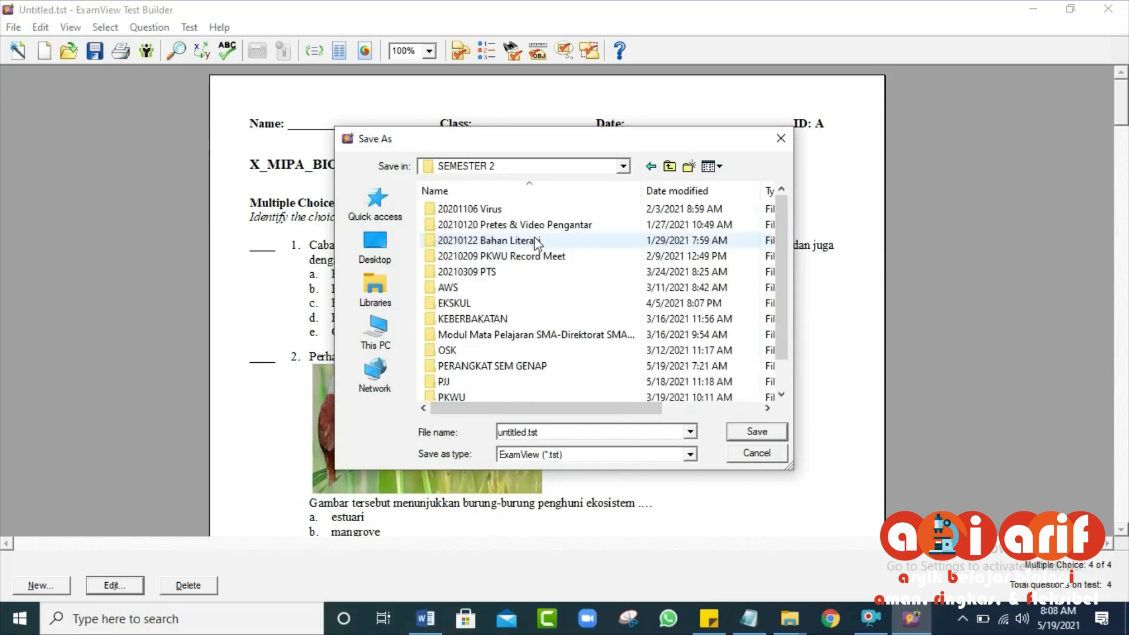
pyautogui.doubleClick(501, 367)
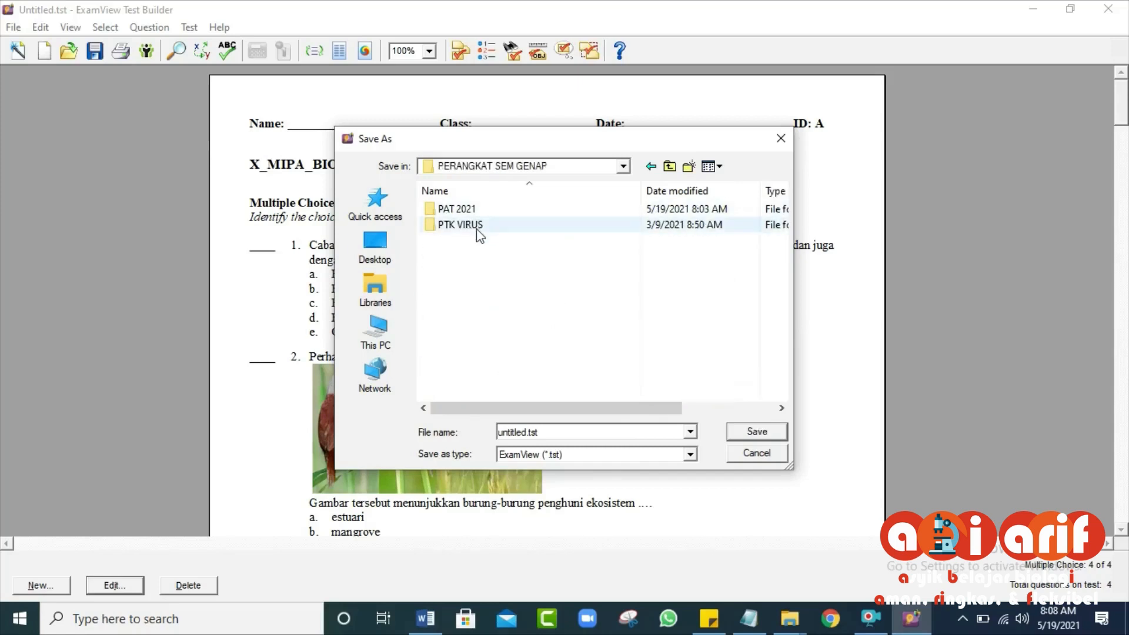
pyautogui.doubleClick(461, 210)
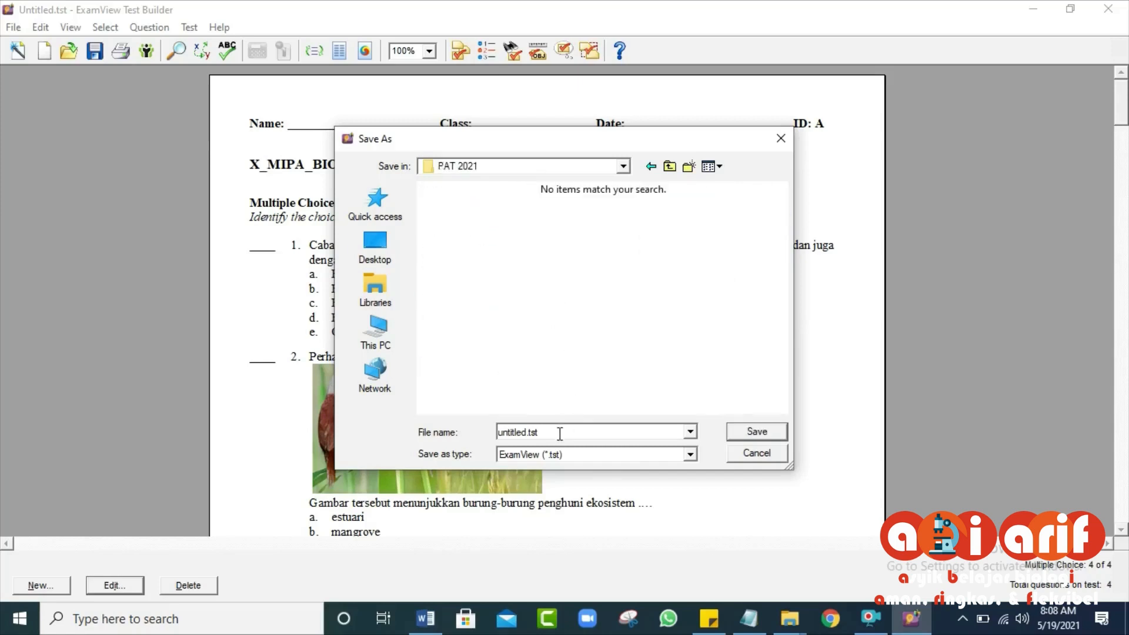
pyautogui.moveTo(570, 138); pyautogui.dragTo(853, 178)
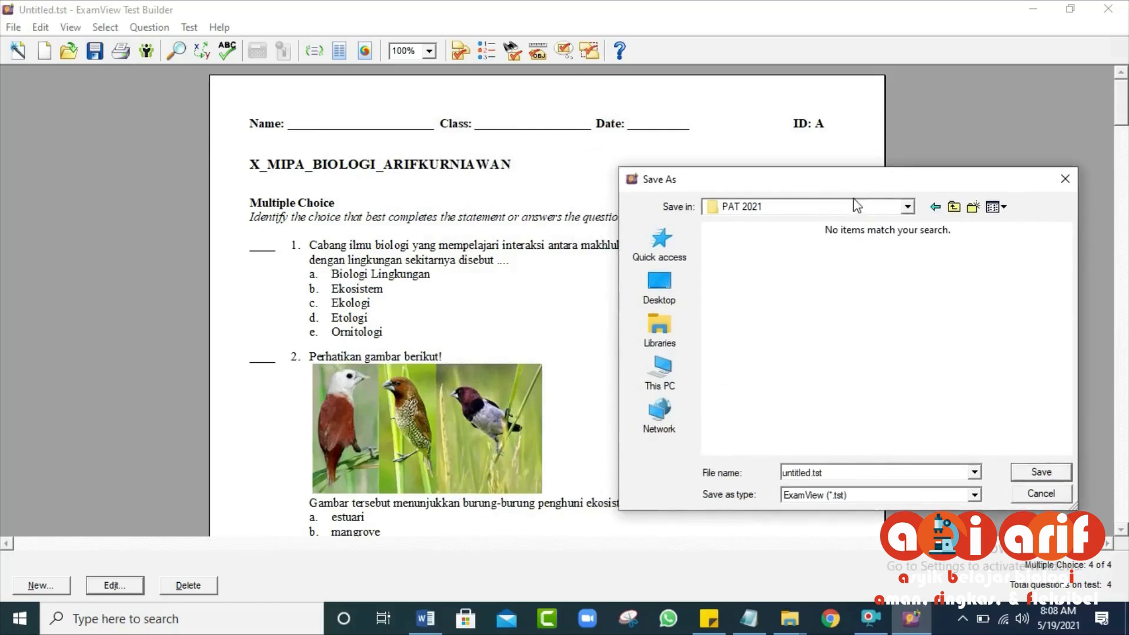
pyautogui.doubleClick(841, 473)
pyautogui.click(425, 617)
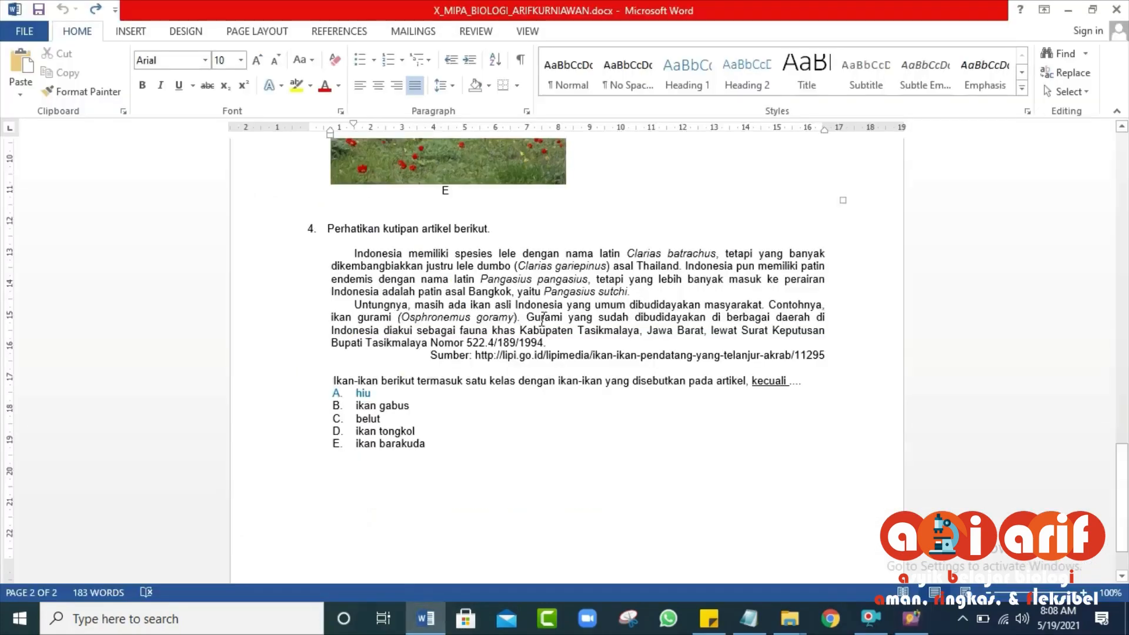
pyautogui.moveTo(1123, 463); pyautogui.dragTo(1112, 139)
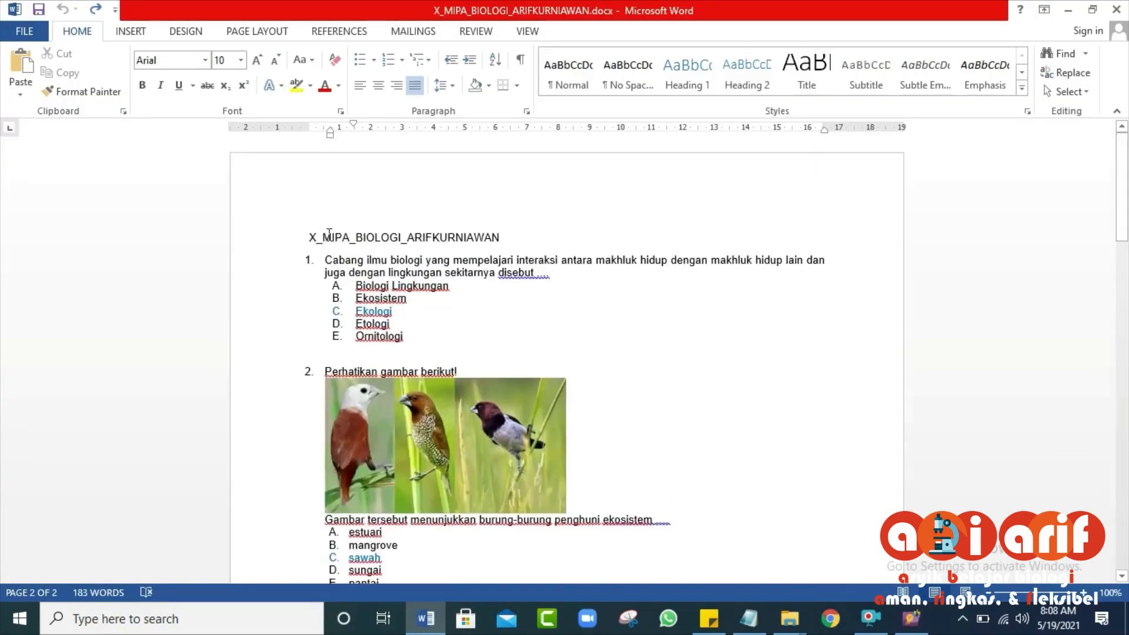
pyautogui.moveTo(313, 234); pyautogui.dragTo(501, 239)
pyautogui.hotkey('ctrl', 'c')
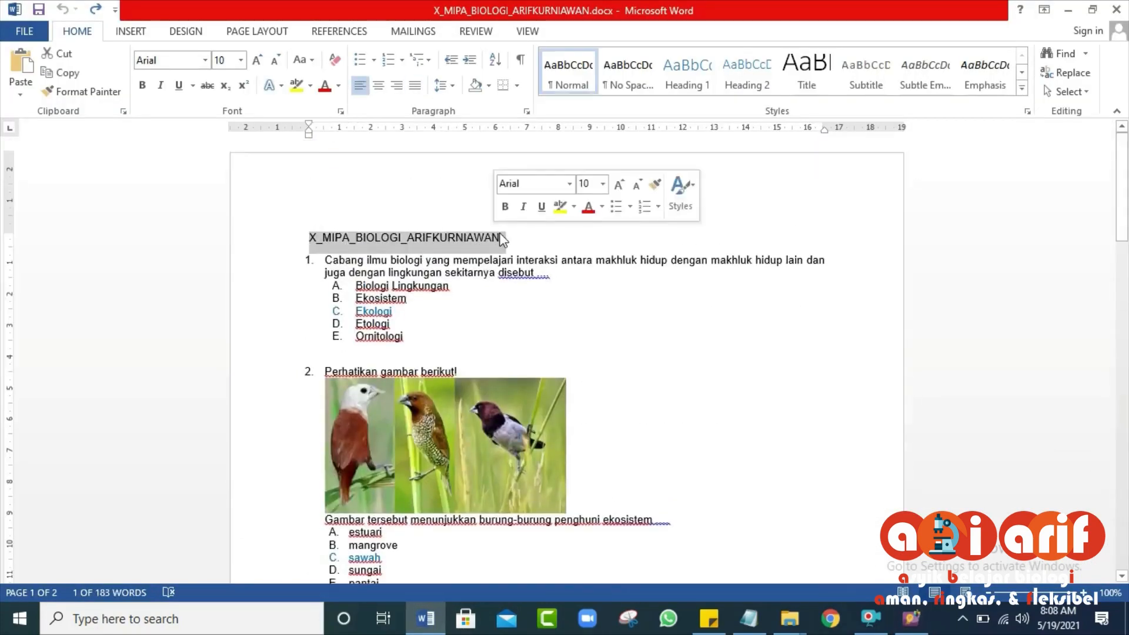
pyautogui.click(911, 615)
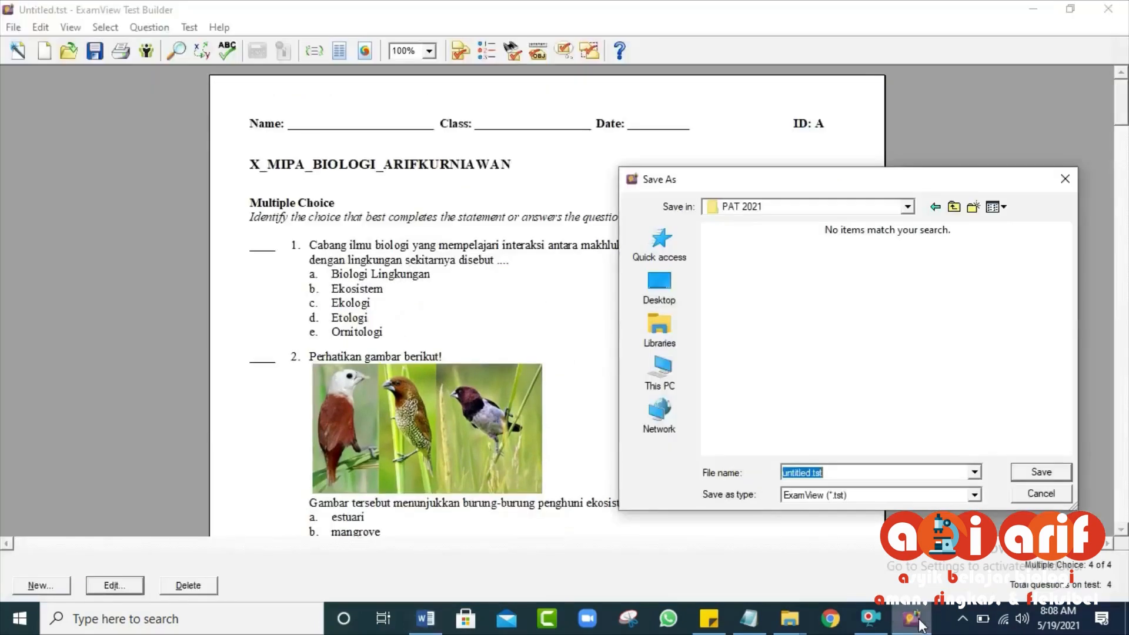
pyautogui.hotkey('ctrl', 'v')
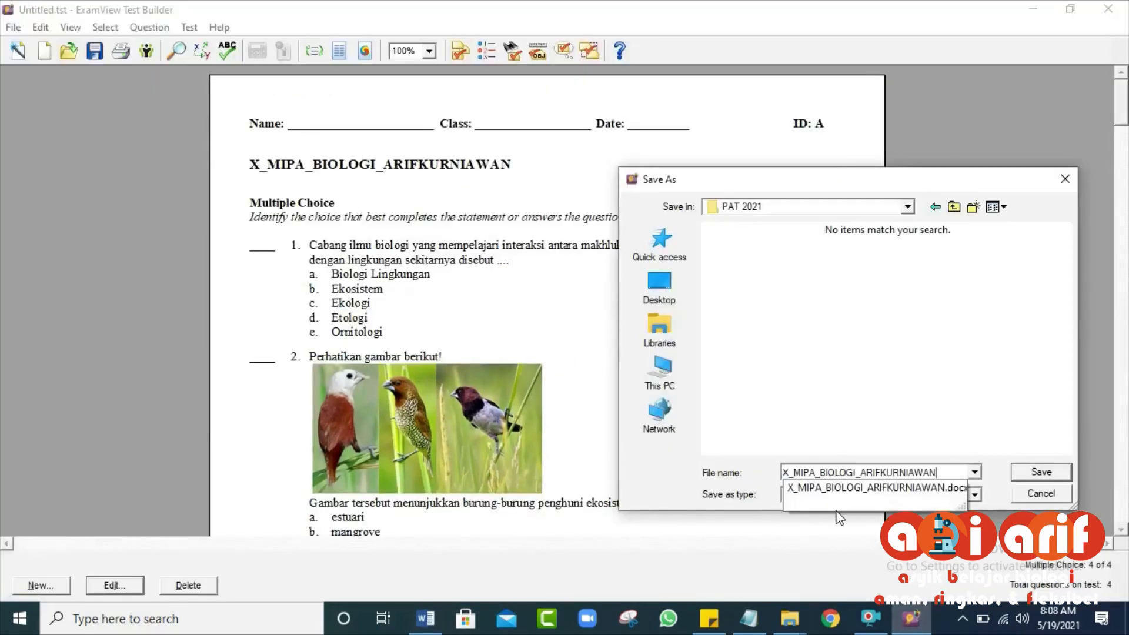
pyautogui.click(939, 380)
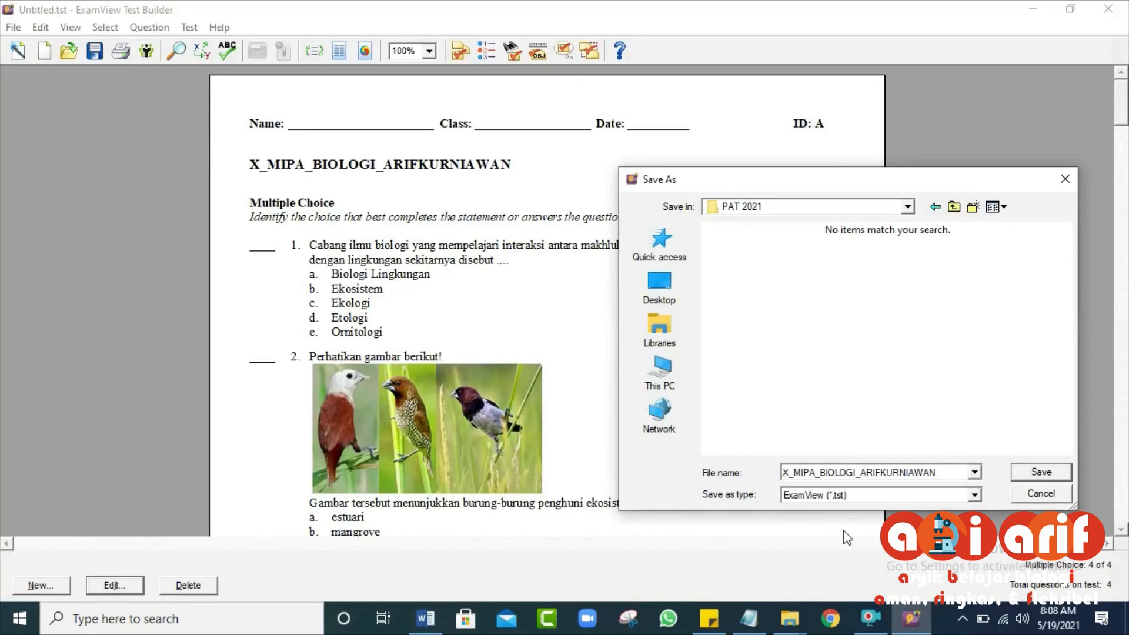
pyautogui.click(1044, 473)
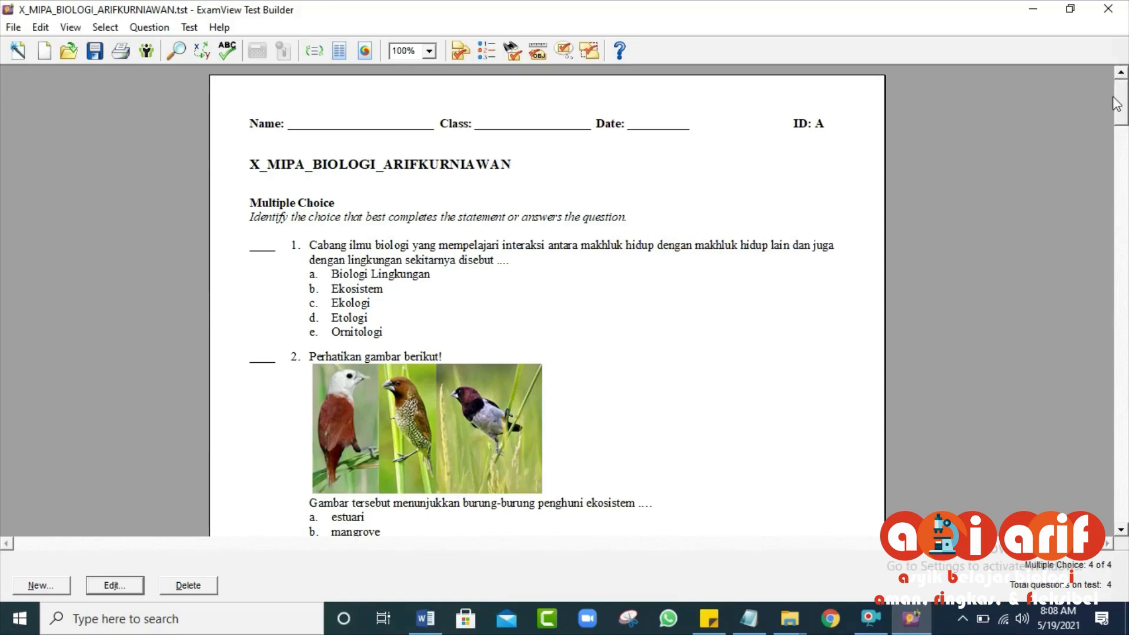
# - Scroll the saved test so question 4 and its answer key are in view
pyautogui.moveTo(1123, 105); pyautogui.dragTo(1125, 461)
pyautogui.scroll(10, 635, 247)
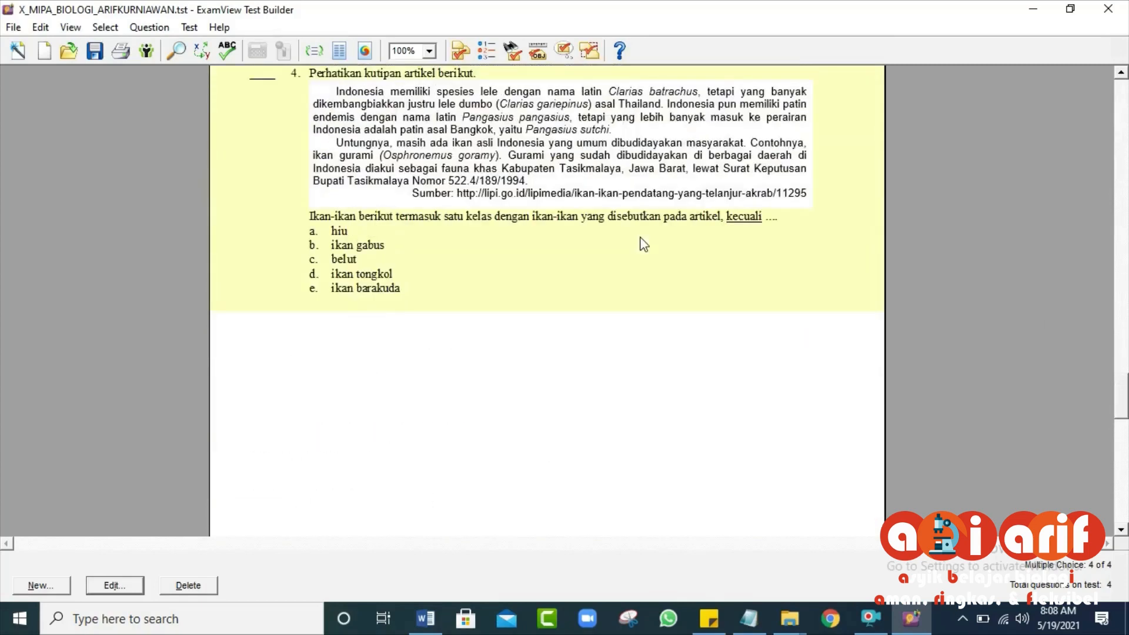
pyautogui.scroll(4, 644, 244)
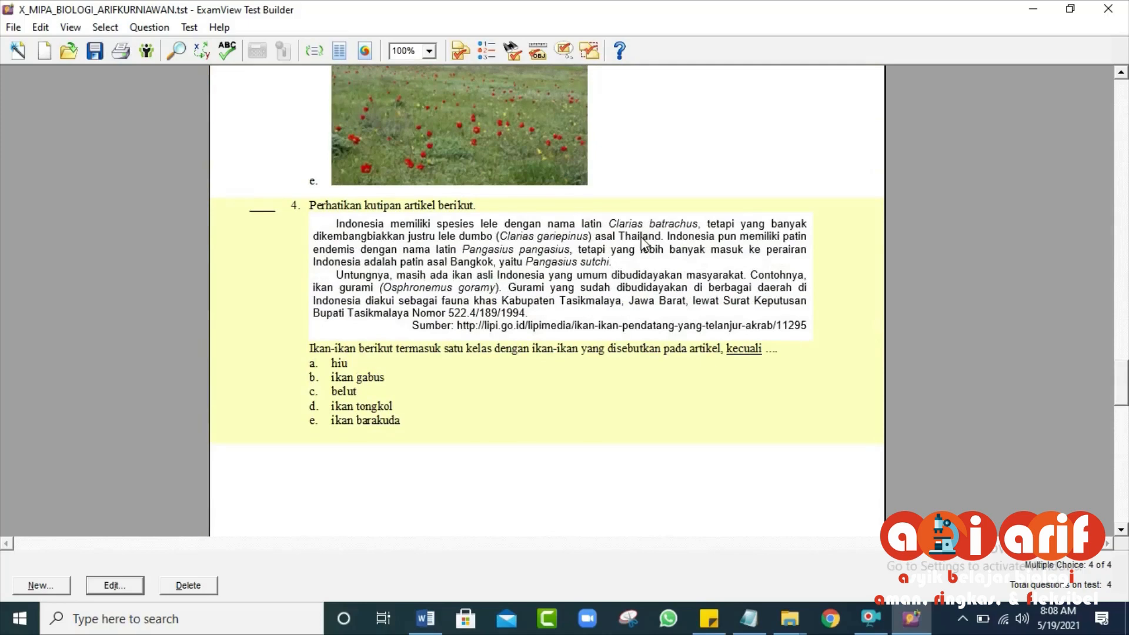
# - Create a new multiple-choice question with 5 choices laid out in 1 column
pyautogui.click(40, 586)
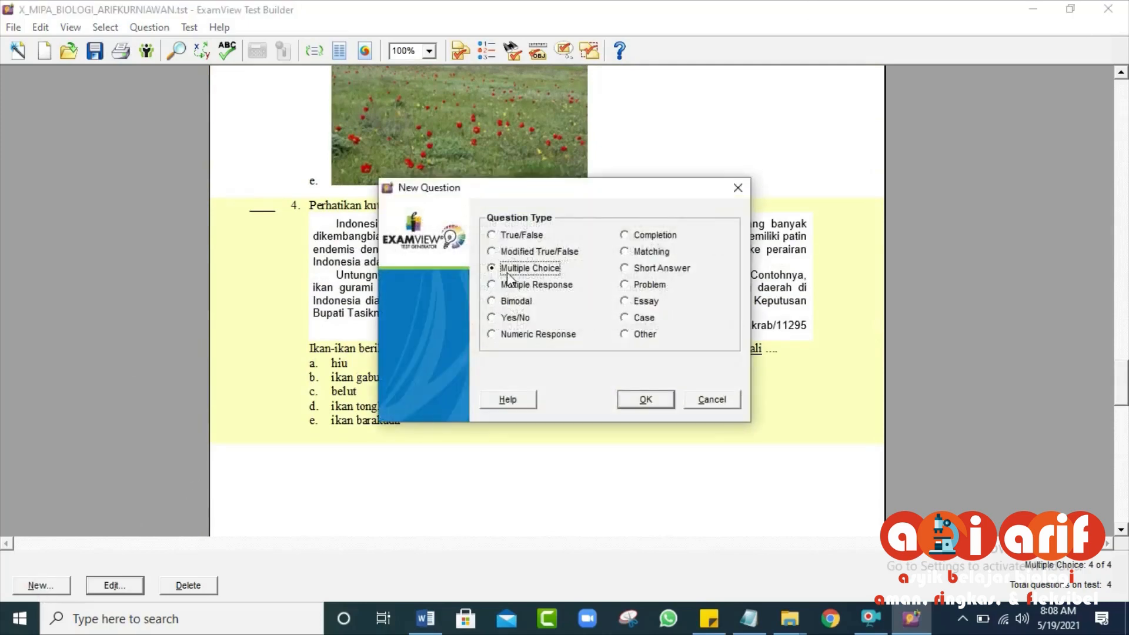
pyautogui.click(631, 403)
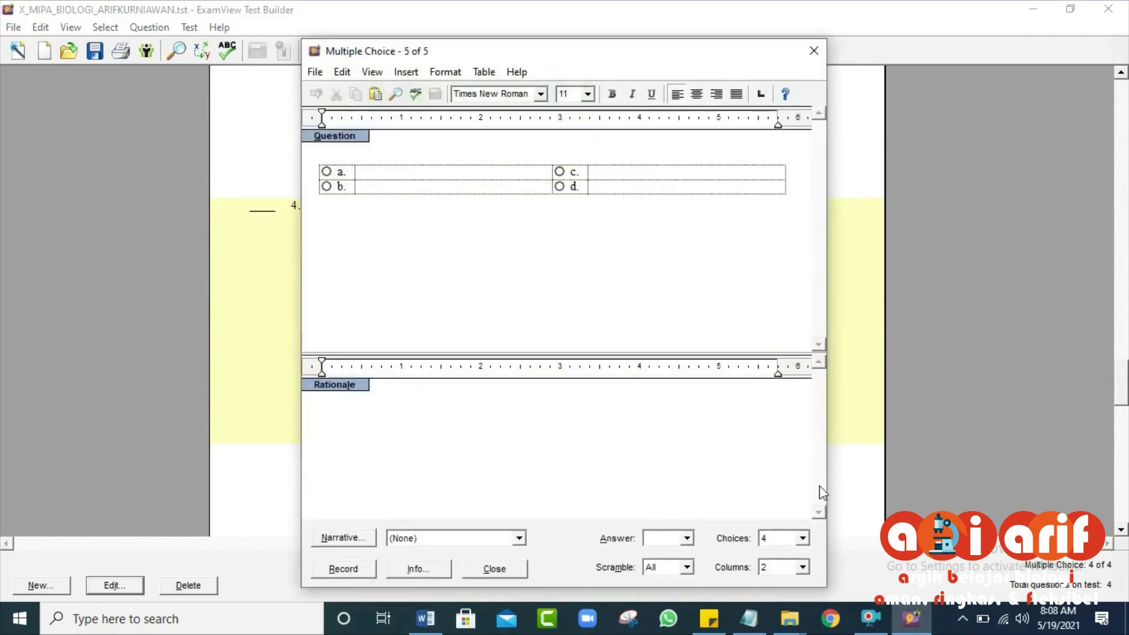
pyautogui.click(804, 538)
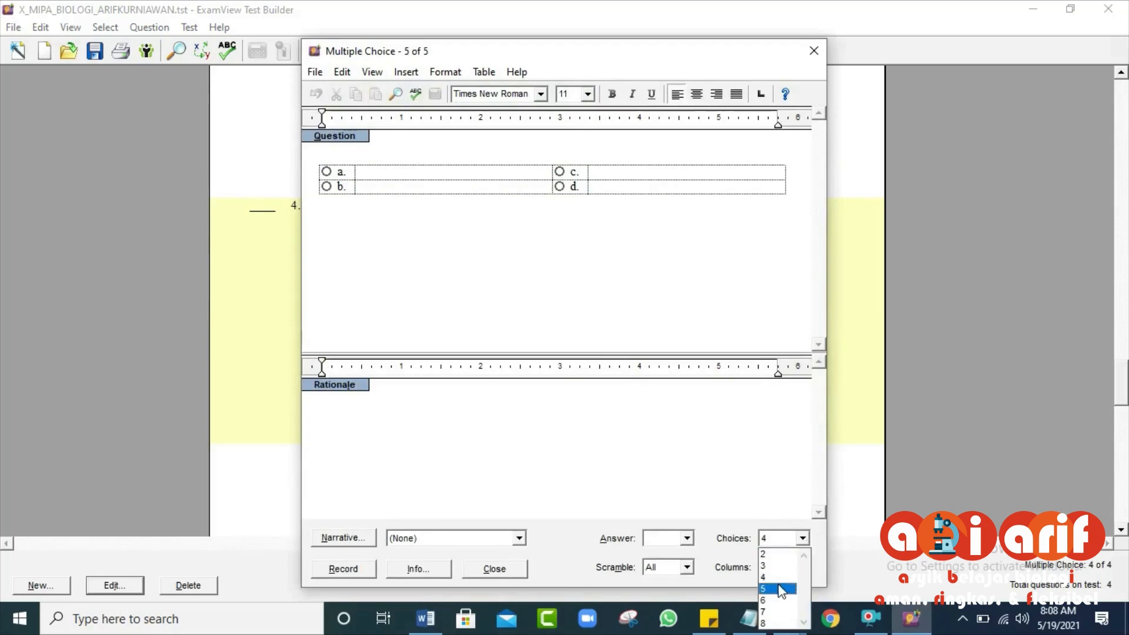
pyautogui.click(778, 585)
pyautogui.click(803, 567)
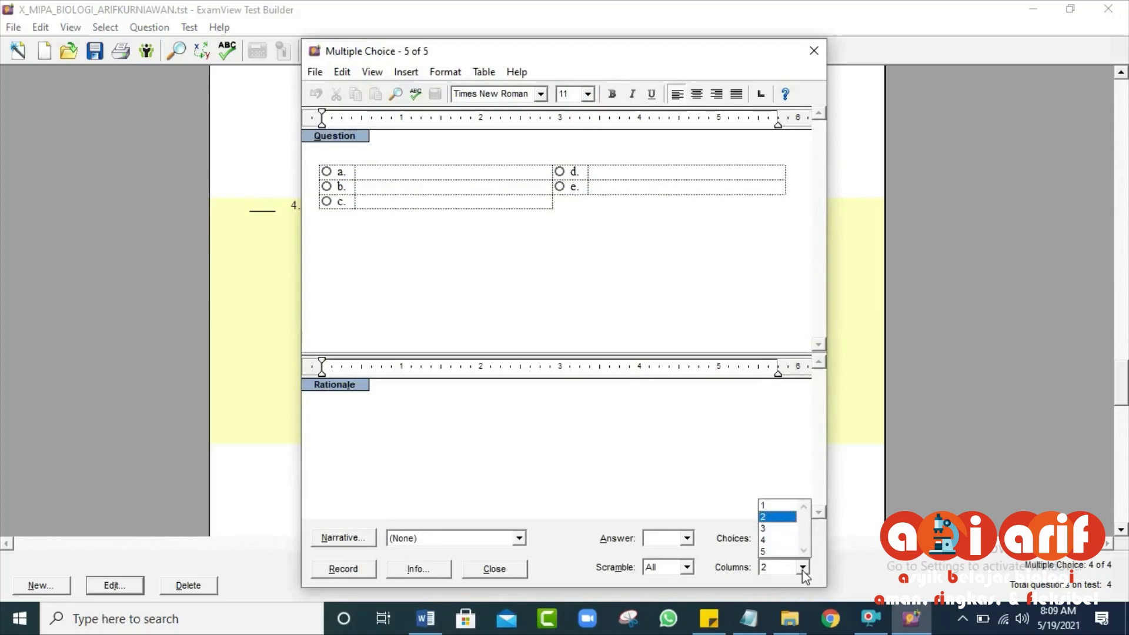
pyautogui.click(780, 507)
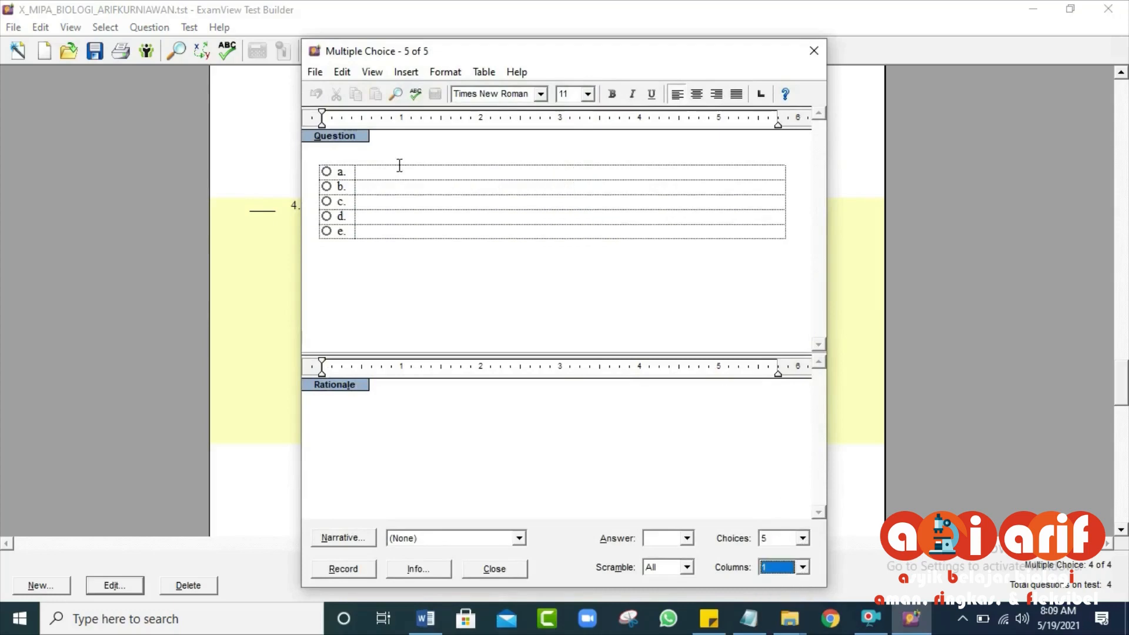
# - Enter 'Soal ...' with '...' choices, mark answer a, and record question 5
pyautogui.click(379, 151)
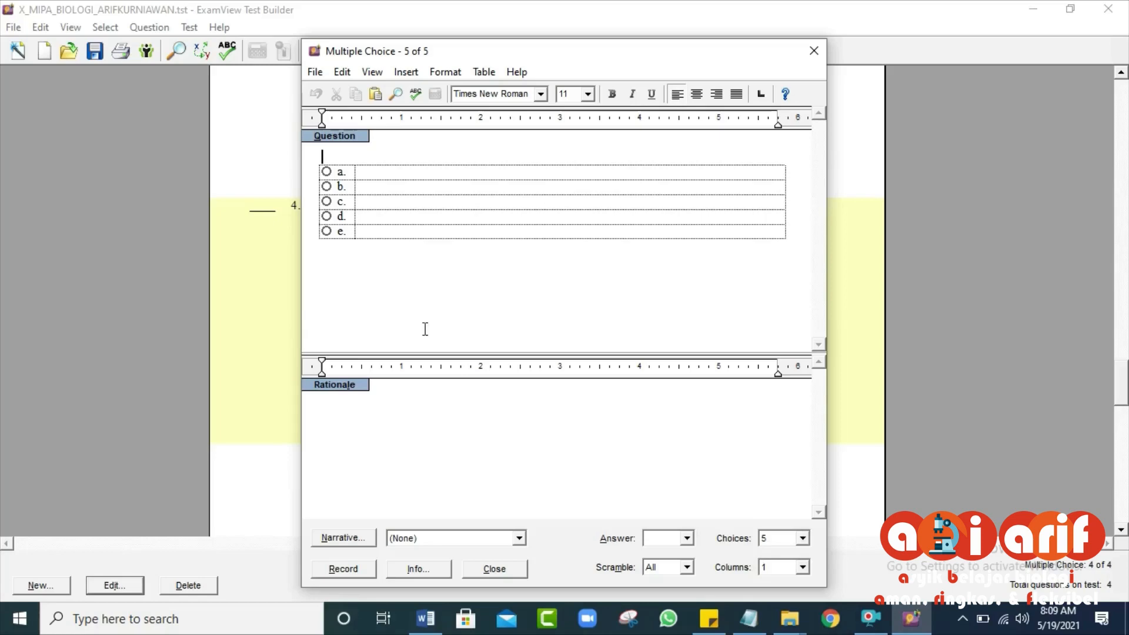
pyautogui.write('Soal')
pyautogui.click(384, 175)
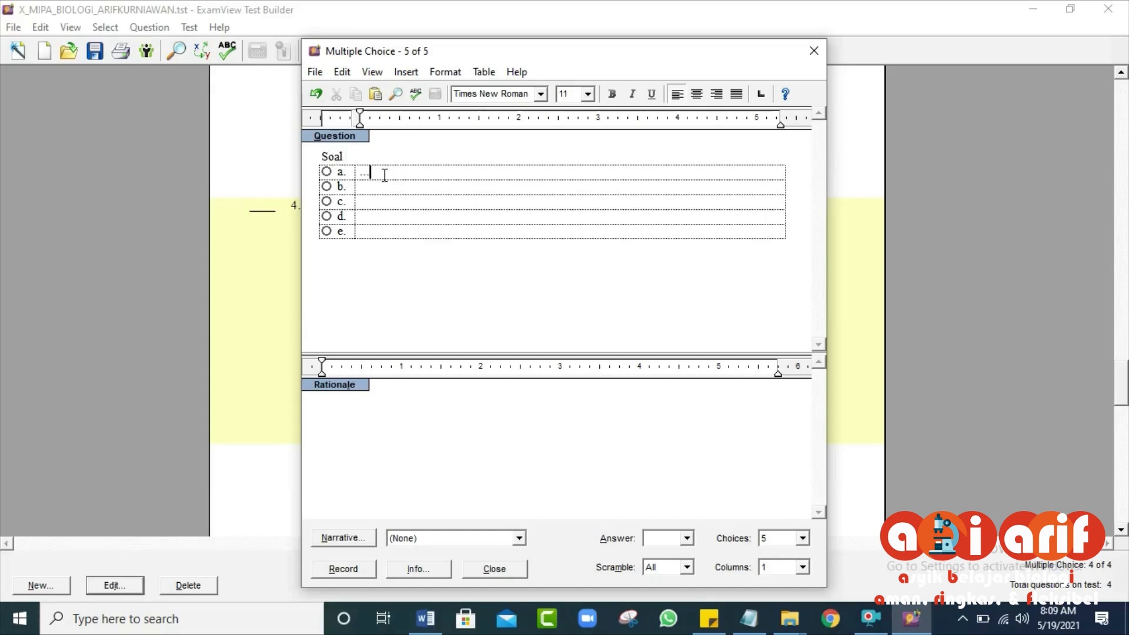
pyautogui.click(376, 152)
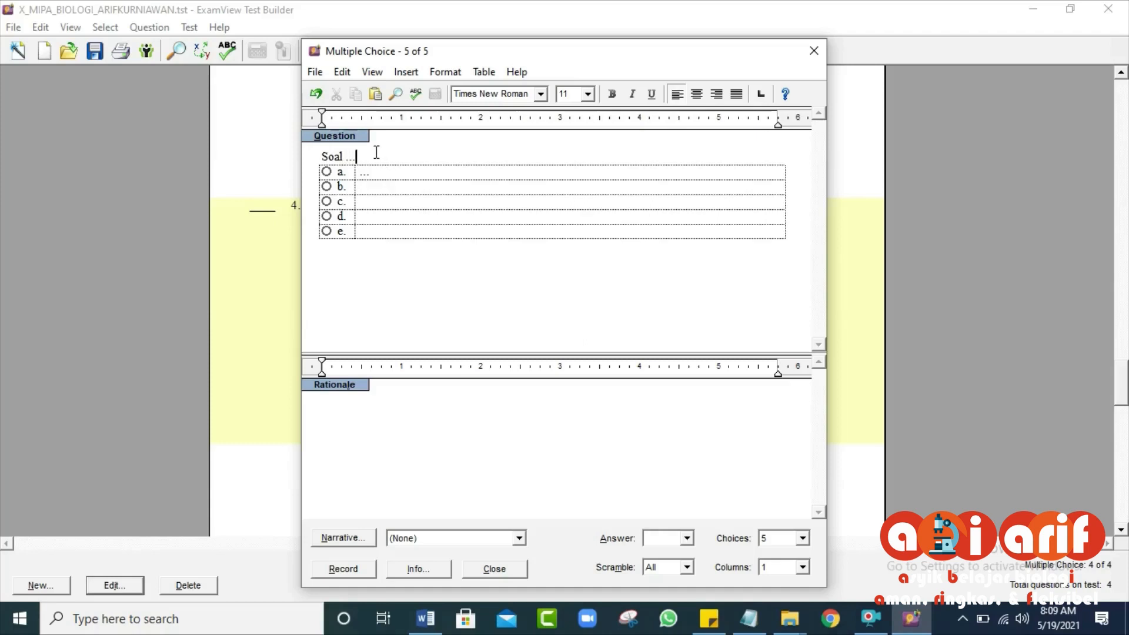
pyautogui.click(378, 186)
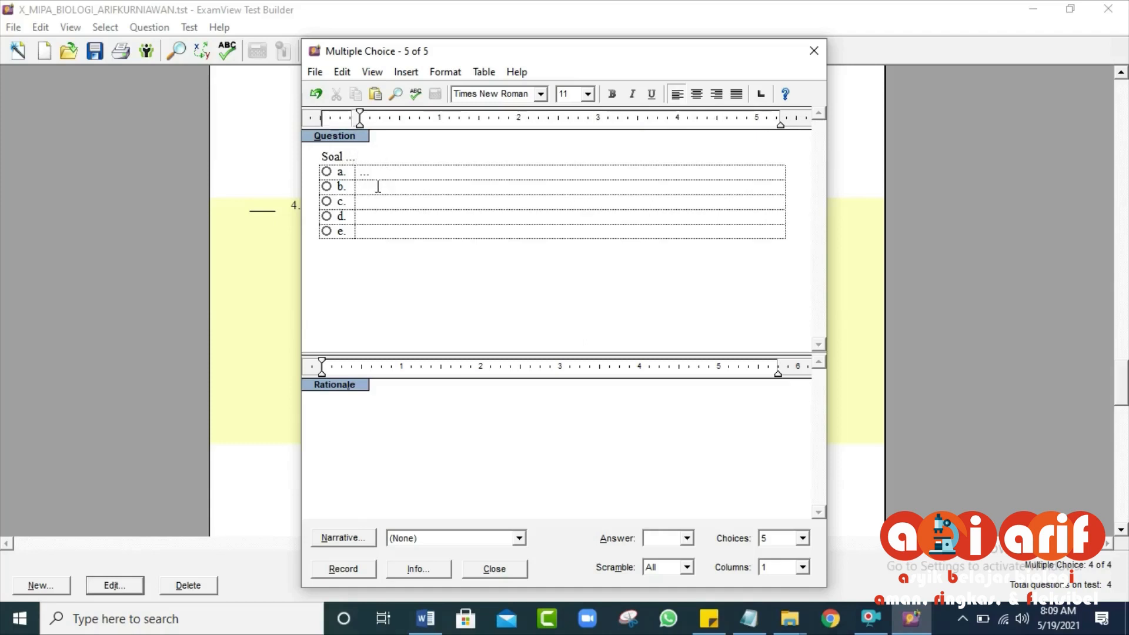
pyautogui.write('...')
pyautogui.click(385, 216)
pyautogui.click(352, 574)
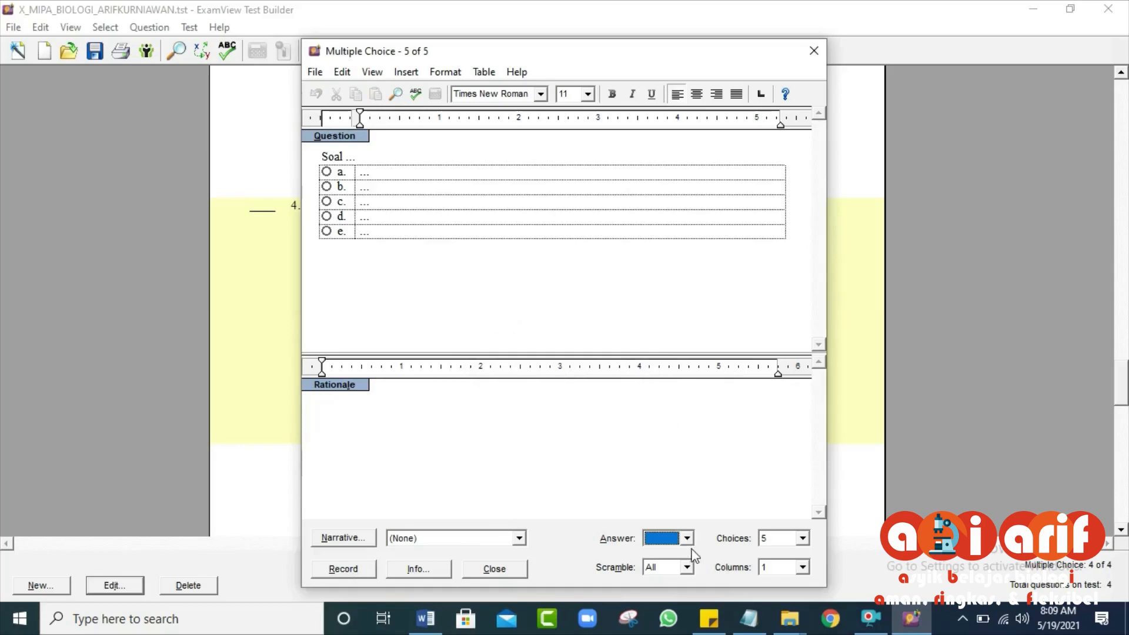
pyautogui.click(327, 173)
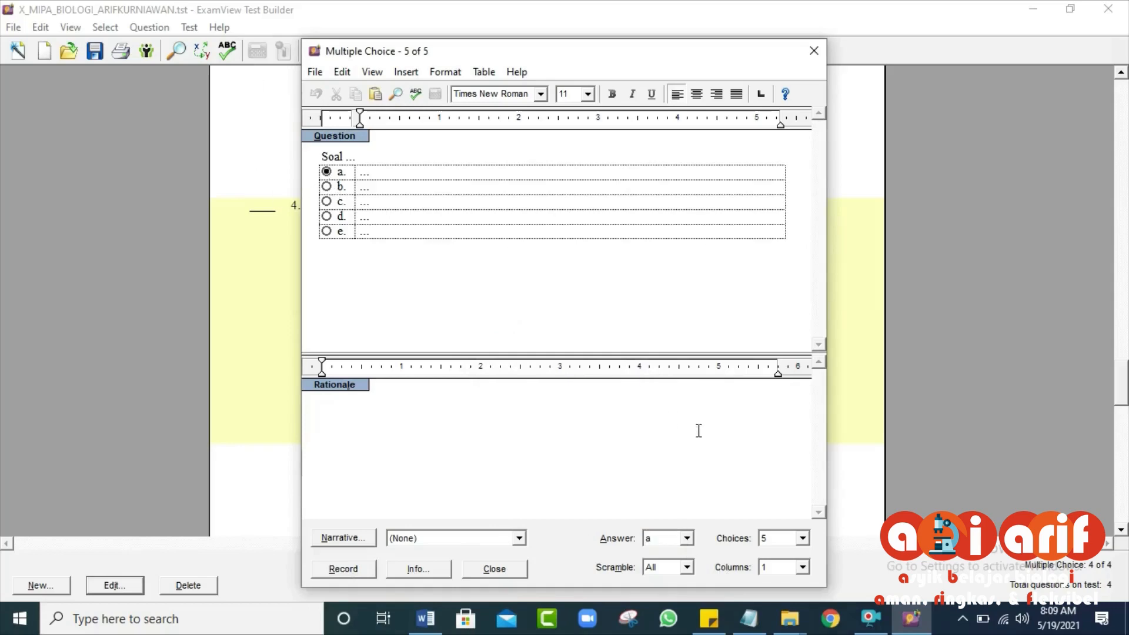
pyautogui.click(343, 568)
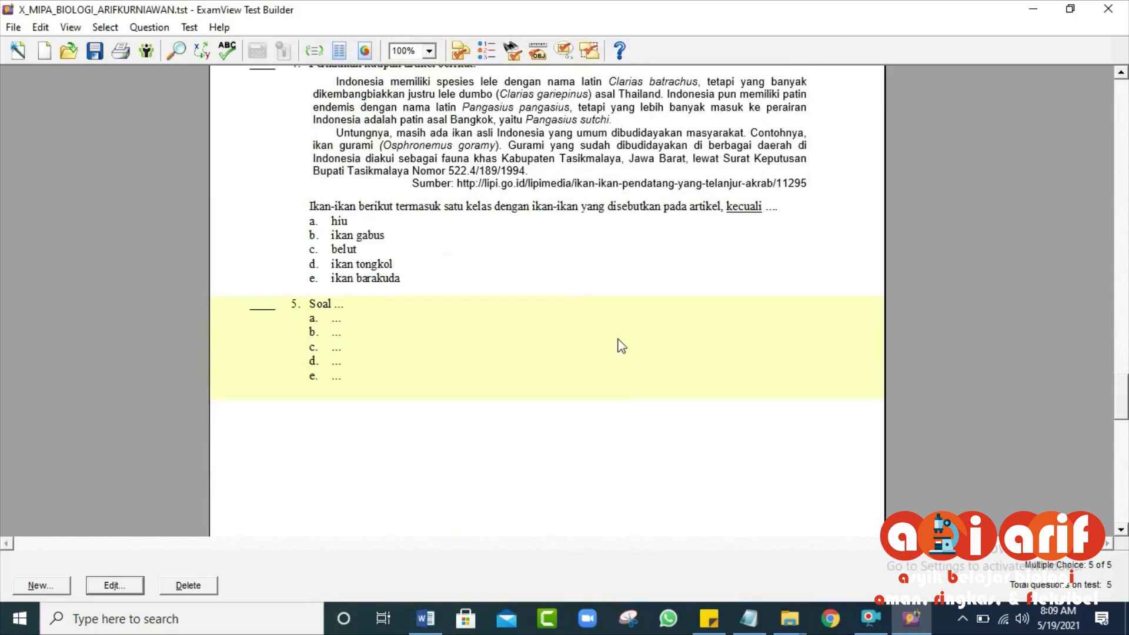
# - Cancel the extra new question, keep answer a, and close question 5's editor without recording
pyautogui.click(59, 591)
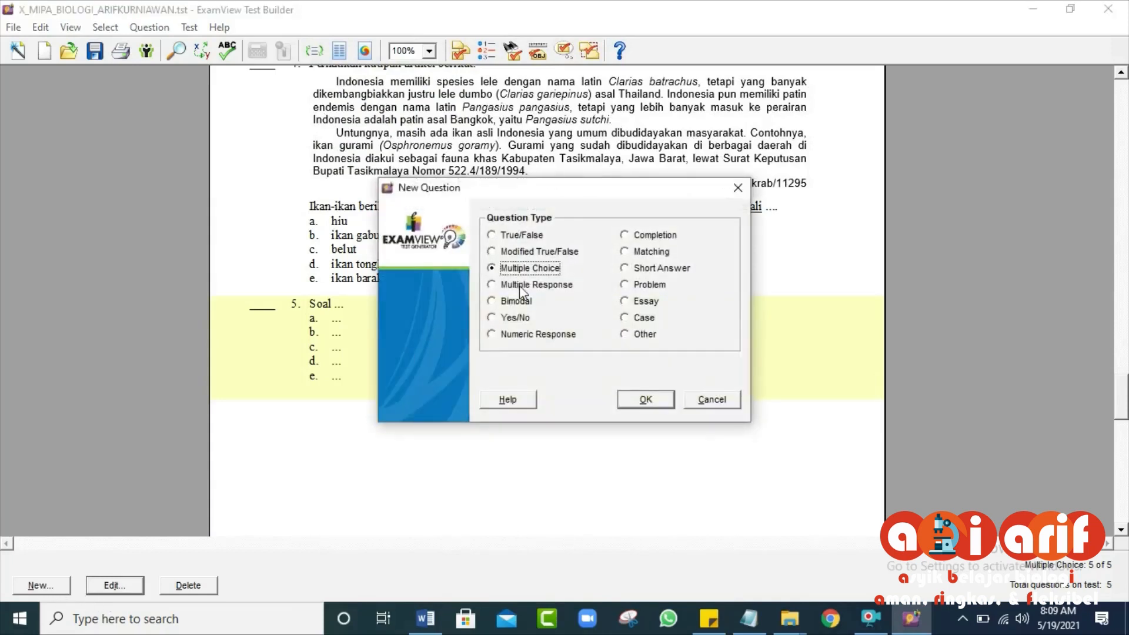
pyautogui.click(738, 188)
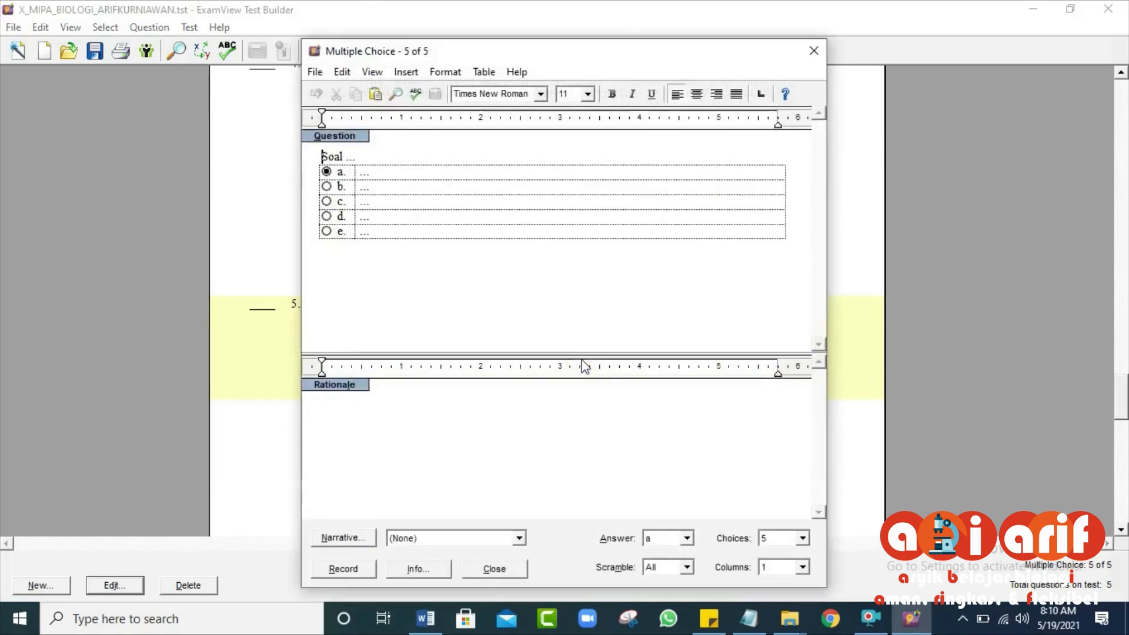
pyautogui.moveTo(355, 156); pyautogui.dragTo(323, 157)
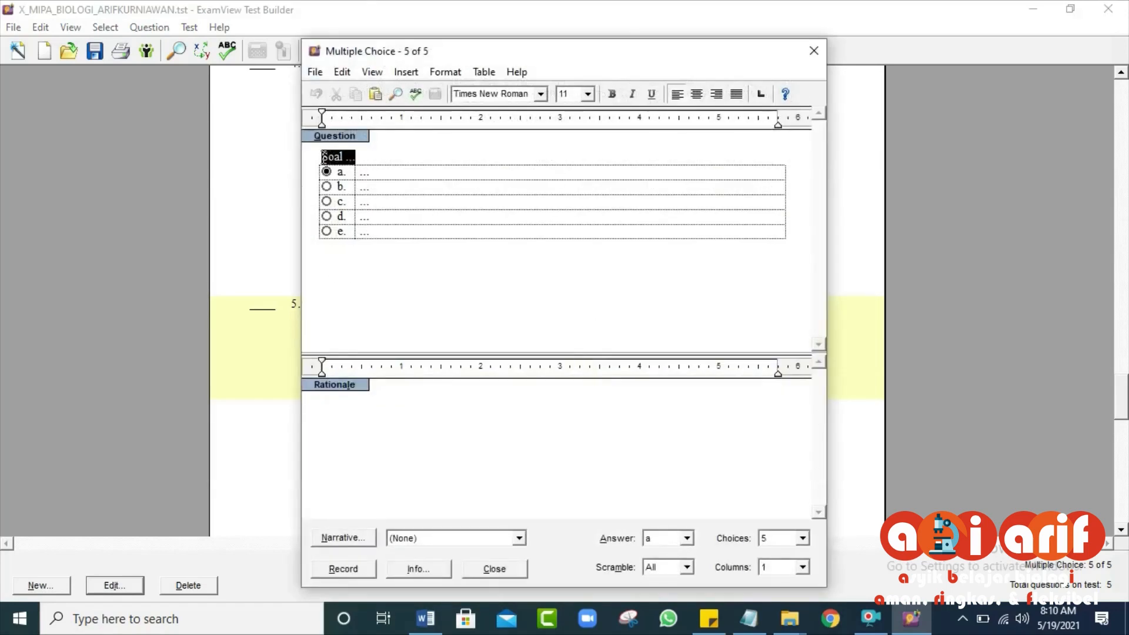
pyautogui.click(372, 171)
pyautogui.moveTo(378, 185); pyautogui.dragTo(359, 186)
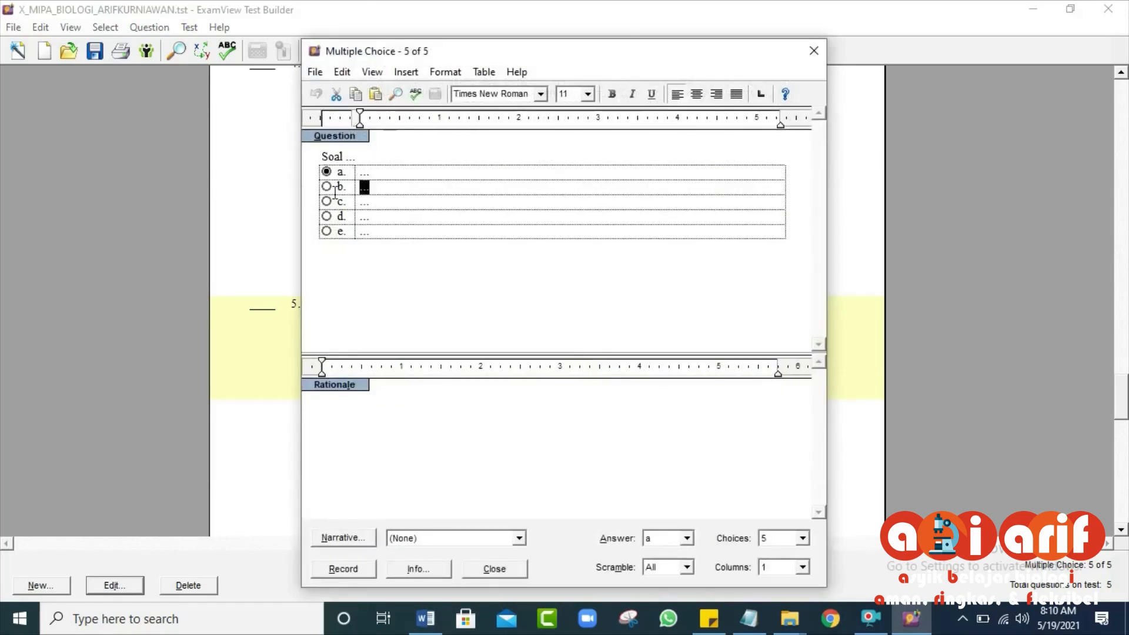
pyautogui.click(327, 186)
pyautogui.click(326, 202)
pyautogui.click(326, 172)
pyautogui.click(818, 50)
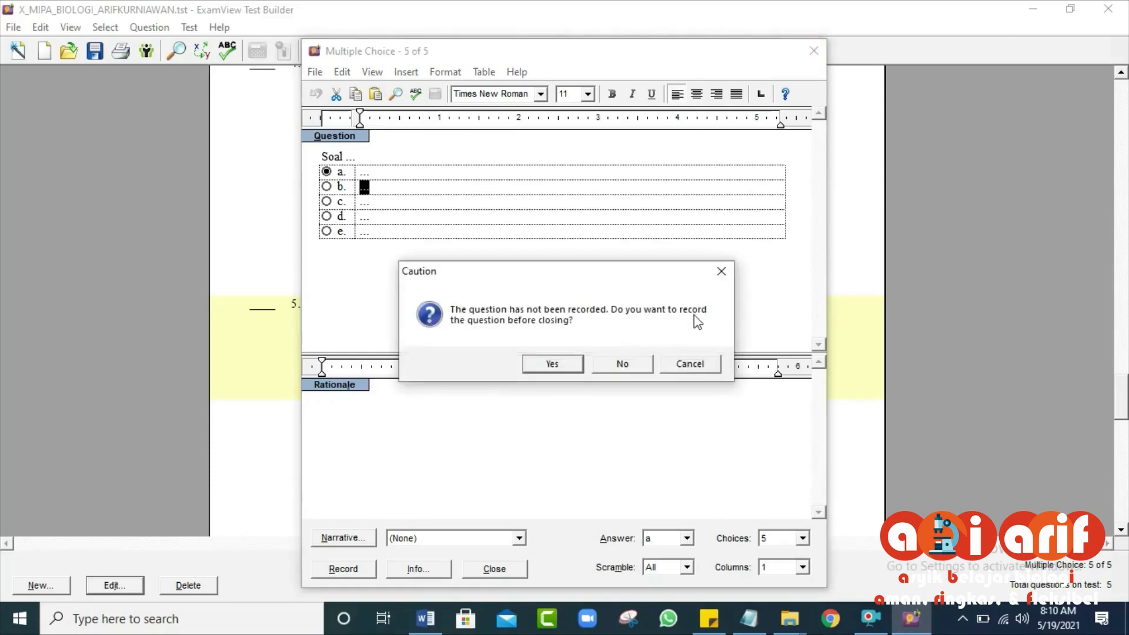
pyautogui.click(623, 365)
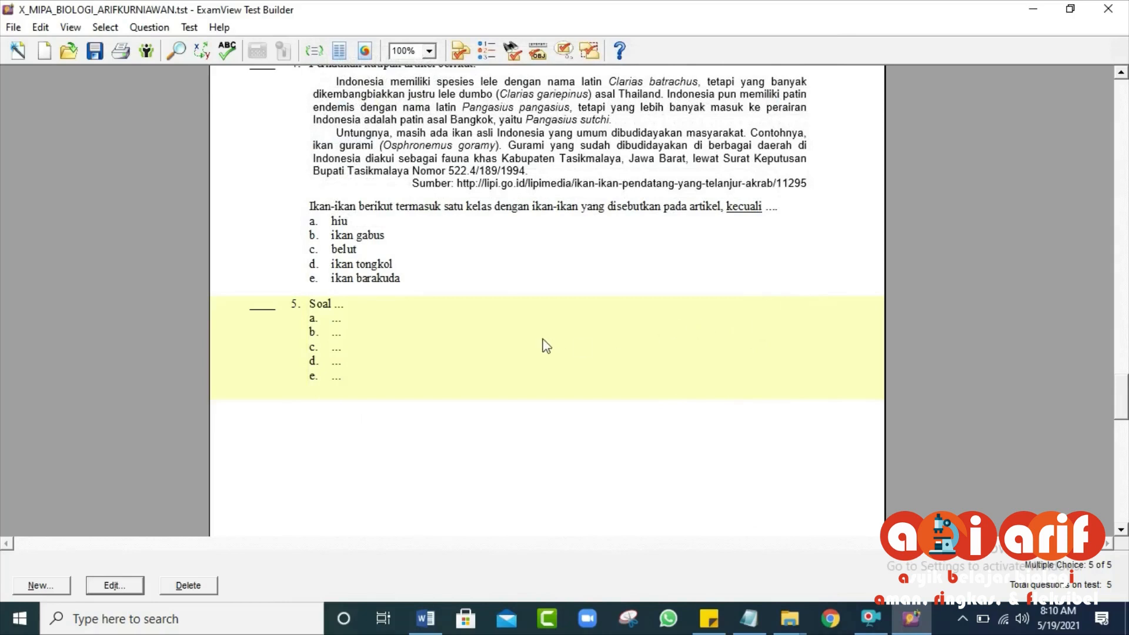
# - Copy placeholder question 5 and paste it as questions 6, 7 and 8
pyautogui.scroll(1, 506, 341)
pyautogui.rightClick(481, 339)
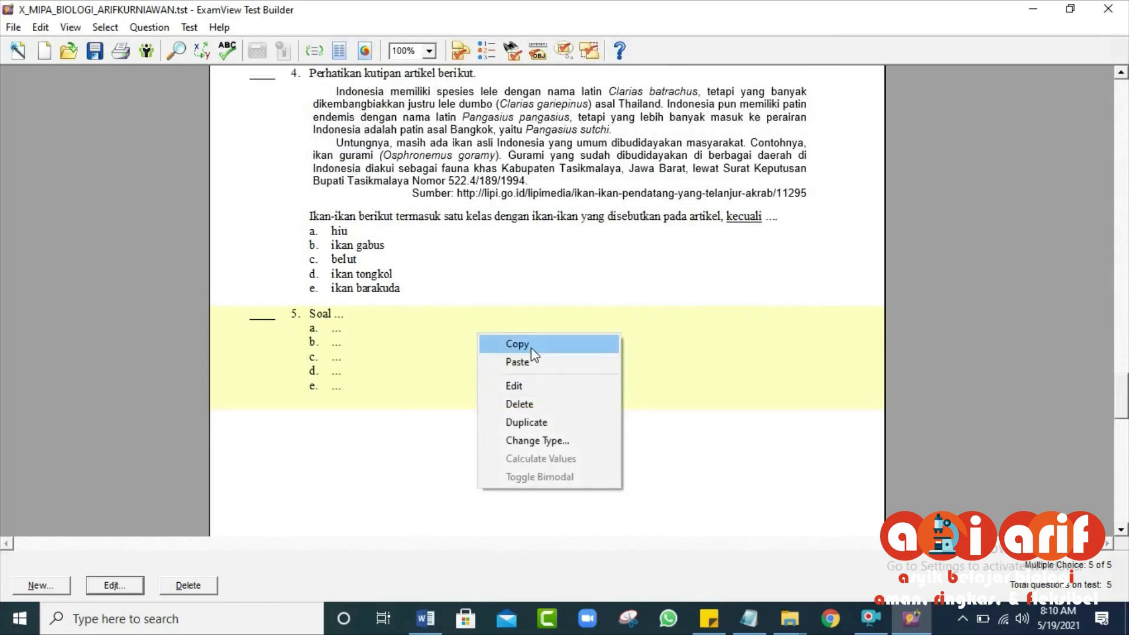
pyautogui.click(531, 347)
pyautogui.rightClick(544, 351)
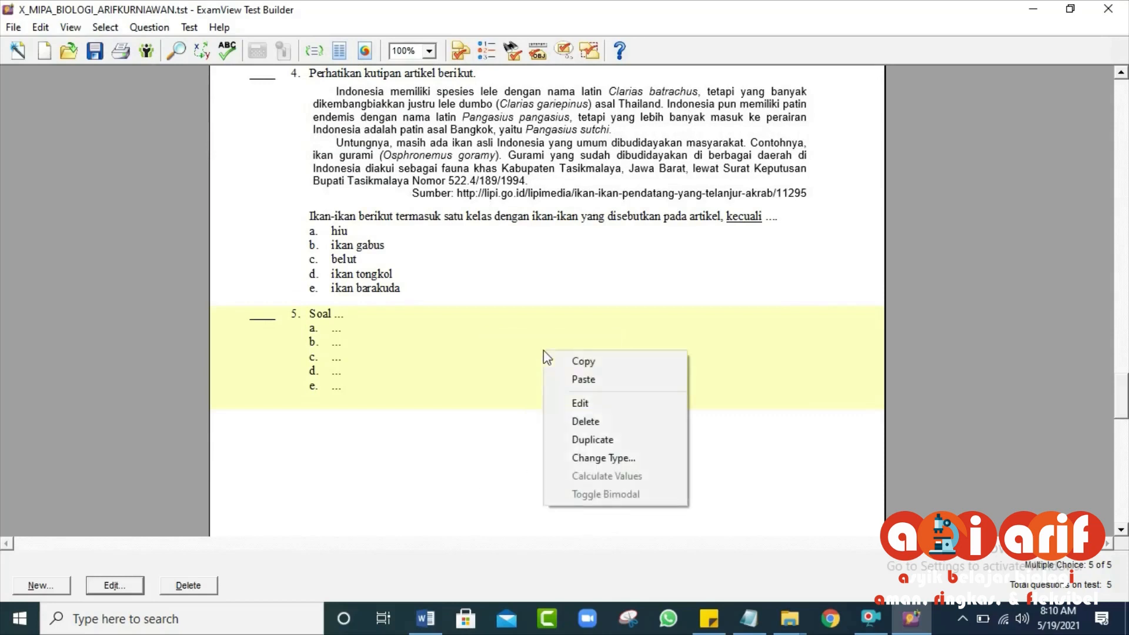
pyautogui.click(610, 381)
pyautogui.scroll(-2, 509, 444)
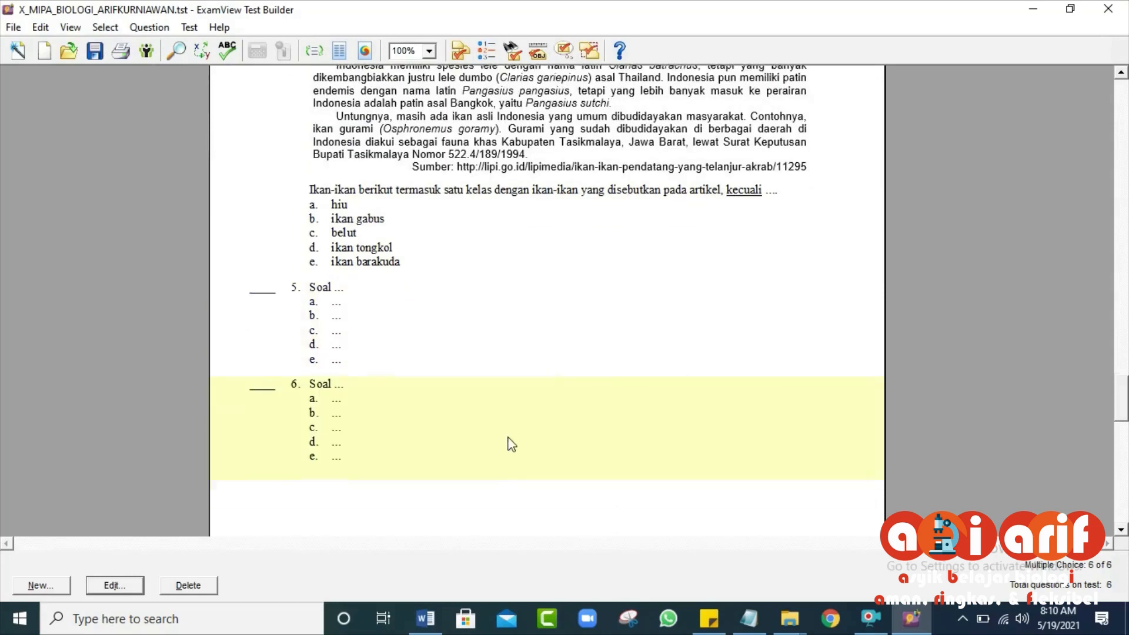
pyautogui.rightClick(527, 402)
pyautogui.click(588, 429)
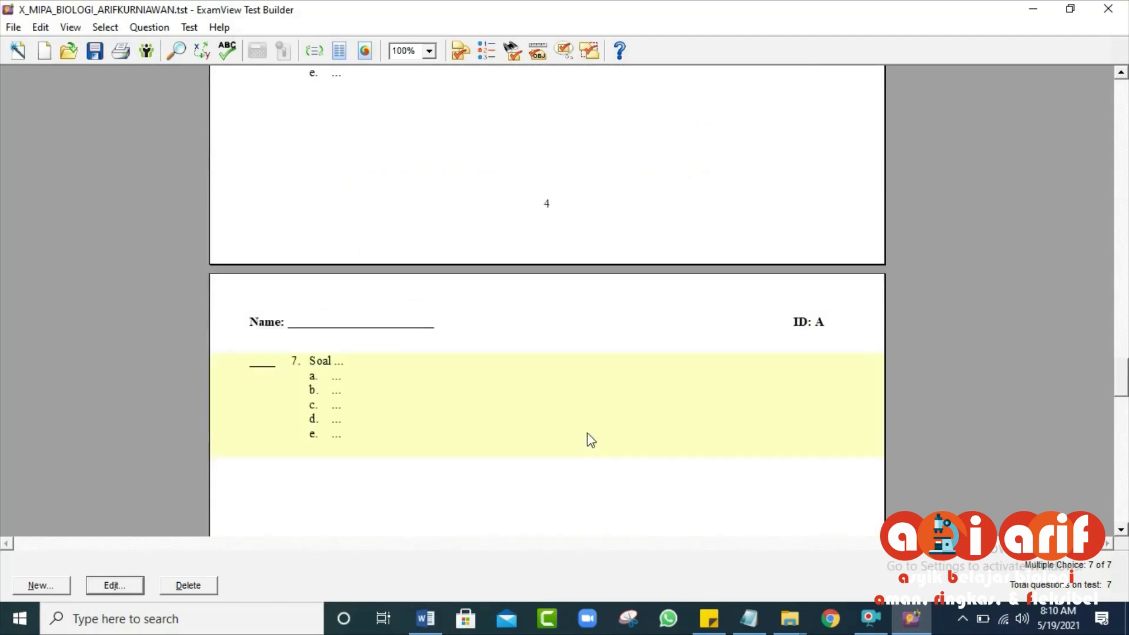
pyautogui.rightClick(564, 413)
pyautogui.click(614, 441)
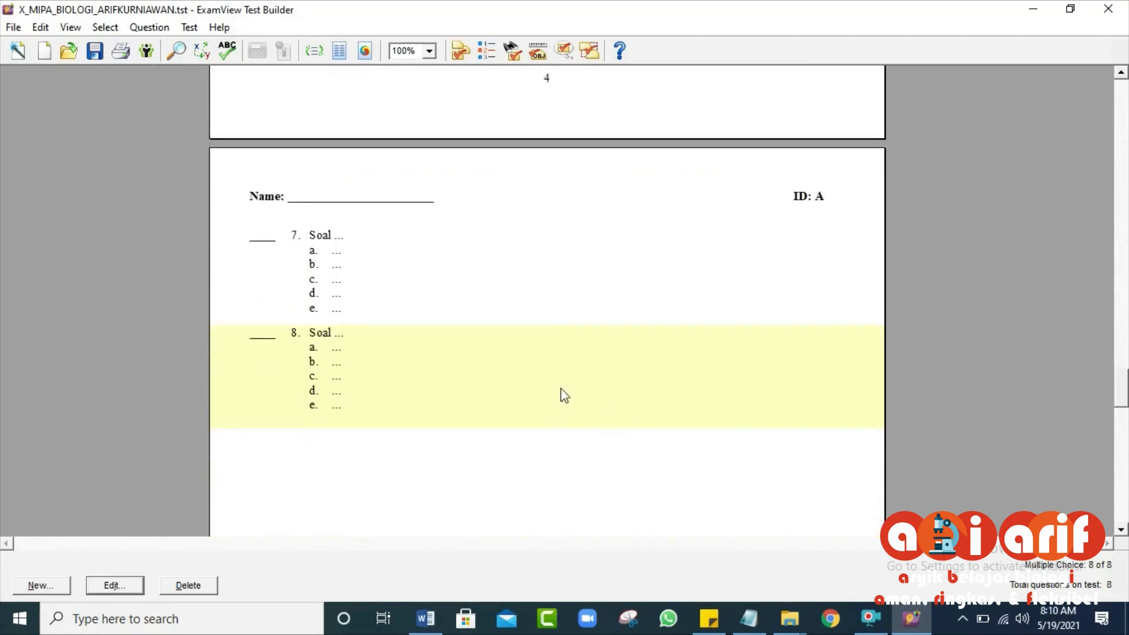
# - Select the last question and paste more copies with Ctrl+V up to question 40
pyautogui.click(565, 261)
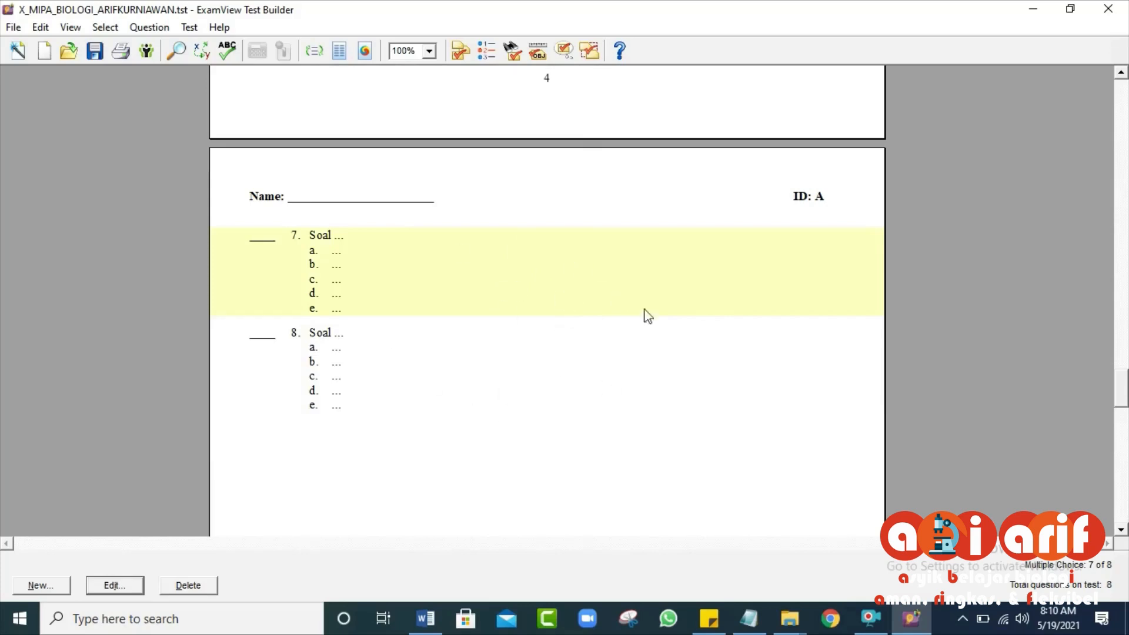
pyautogui.click(498, 369)
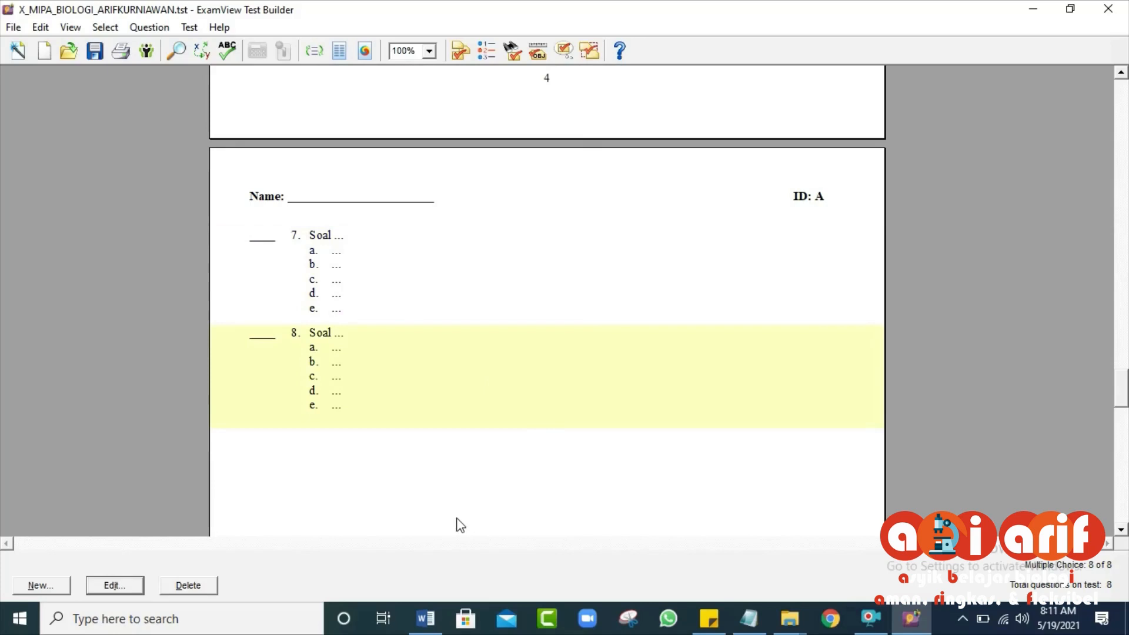
pyautogui.hotkey('ctrl', 'v')
pyautogui.hotkey('ctrl', 'v')
pyautogui.hotkey('ctrl', 'v')
pyautogui.hotkey('ctrl', 'v')
pyautogui.hotkey('ctrl', 'v')
pyautogui.hotkey('ctrl', 'v')
pyautogui.hotkey('ctrl', 'v')
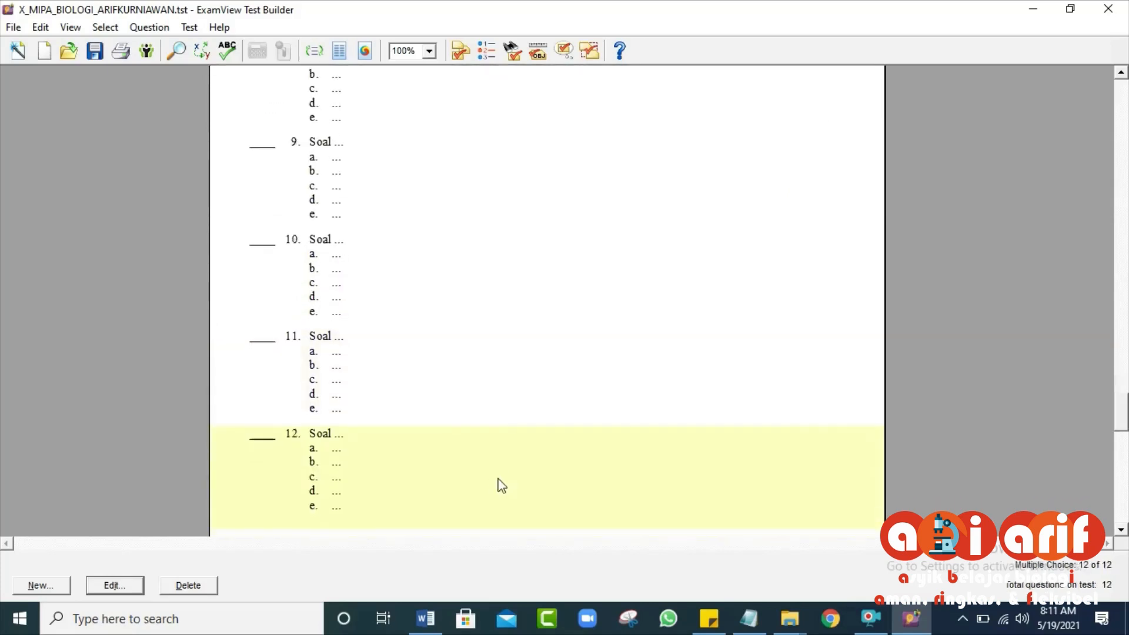
pyautogui.hotkey('ctrl', 'v')
pyautogui.hotkey('ctrl', 'v')
pyautogui.hotkey('ctrl', 'v')
pyautogui.hotkey('ctrl', 'v')
pyautogui.hotkey('ctrl', 'v')
pyautogui.hotkey('ctrl', 'v')
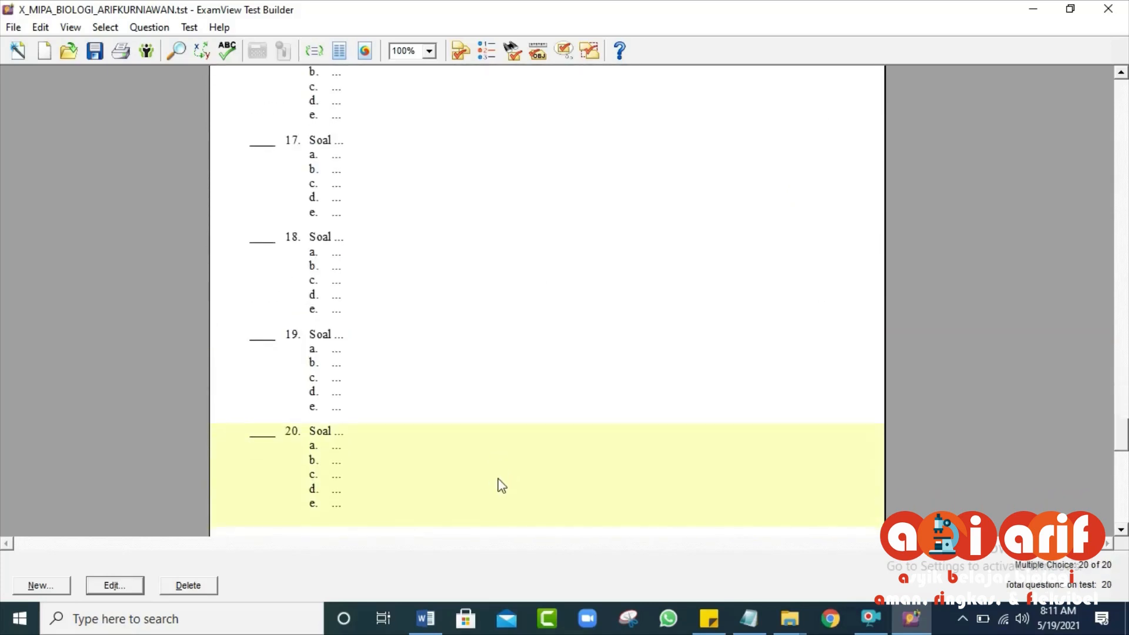
pyautogui.hotkey('ctrl', 'v')
pyautogui.hotkey('ctrl', 'v')
pyautogui.hotkey('ctrl', 'v')
pyautogui.hotkey('ctrl', 'v')
pyautogui.hotkey('ctrl', 'v')
pyautogui.hotkey('ctrl', 'v')
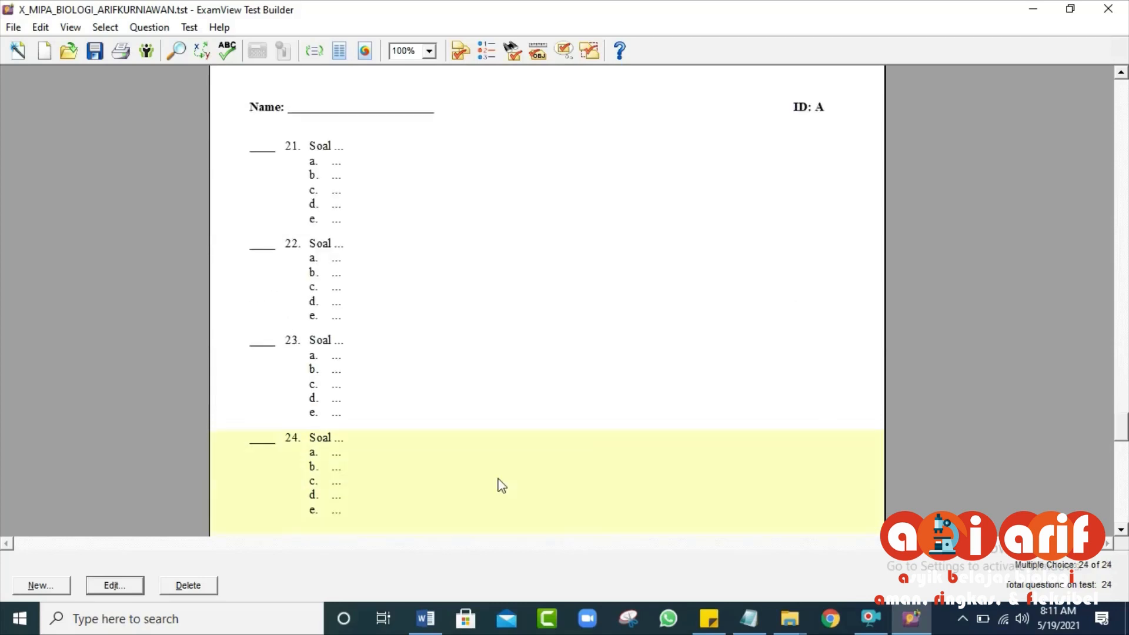
pyautogui.hotkey('ctrl', 'v')
pyautogui.hotkey('ctrl', 'v')
pyautogui.hotkey('ctrl', 'v')
pyautogui.hotkey('ctrl', 'v')
pyautogui.hotkey('ctrl', 'v')
pyautogui.hotkey('ctrl', 'v')
pyautogui.hotkey('ctrl', 'v')
pyautogui.hotkey('ctrl', 'v')
pyautogui.hotkey('ctrl', 'v')
pyautogui.hotkey('ctrl', 'v')
pyautogui.hotkey('ctrl', 'v')
pyautogui.hotkey('ctrl', 'v')
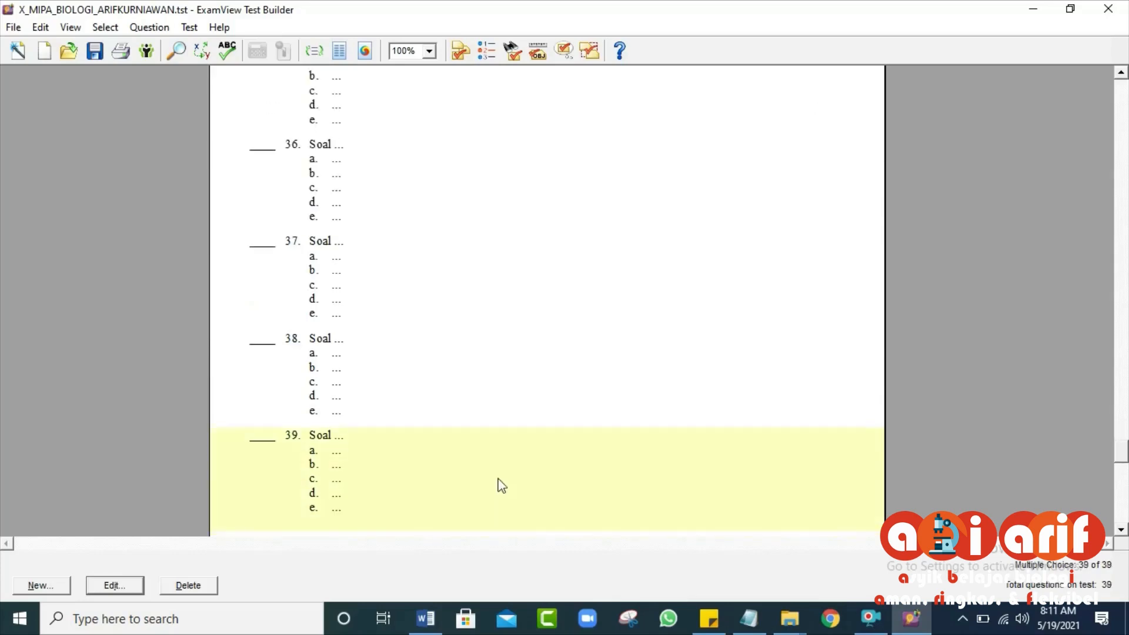
pyautogui.hotkey('ctrl', 'v')
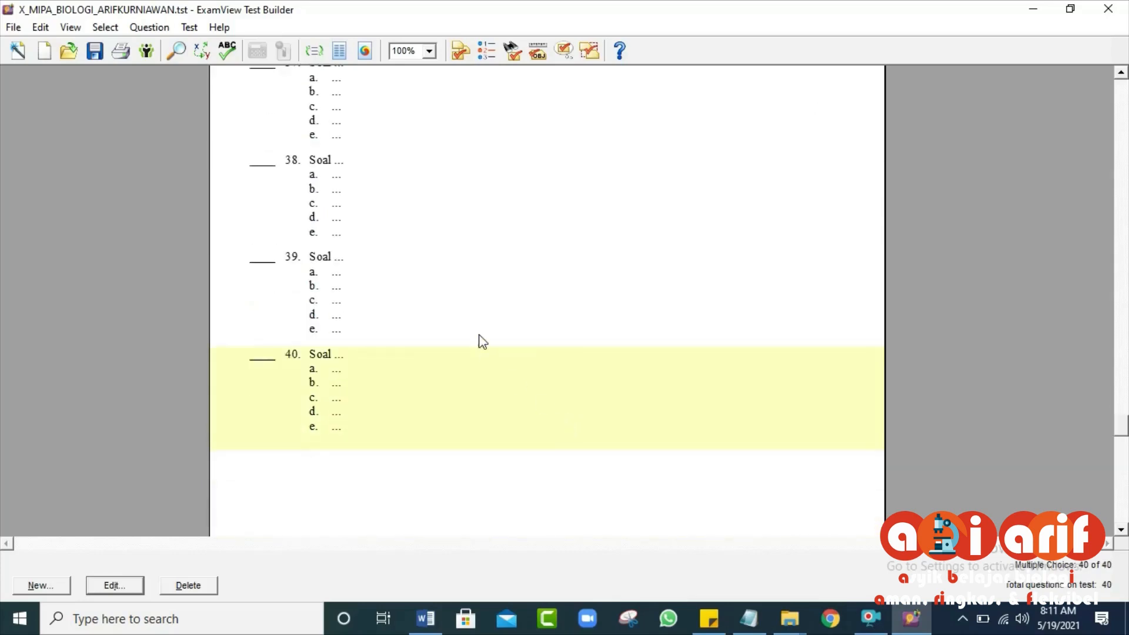
pyautogui.moveTo(1126, 430); pyautogui.dragTo(1125, 461)
pyautogui.scroll(1, 364, 233)
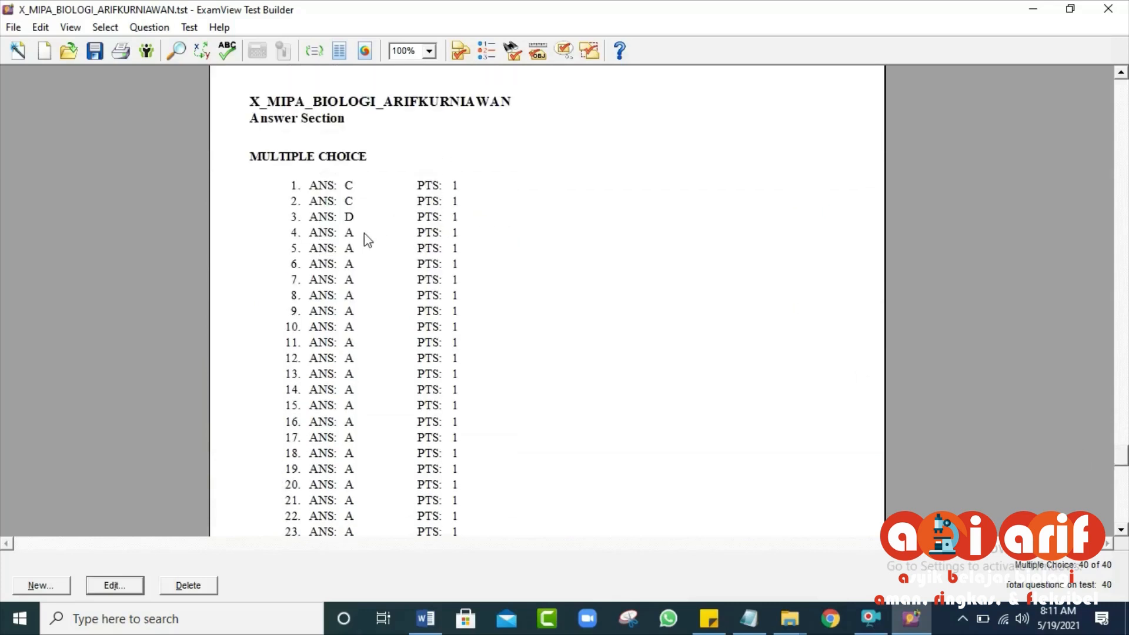
pyautogui.scroll(-2, 383, 194)
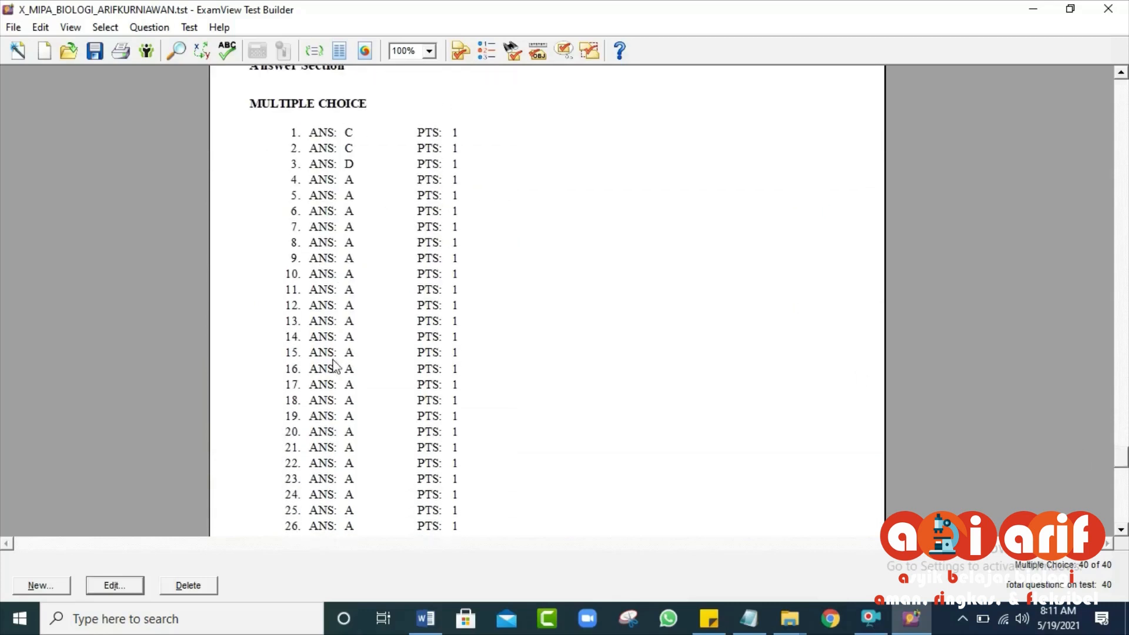
pyautogui.scroll(-19, 335, 365)
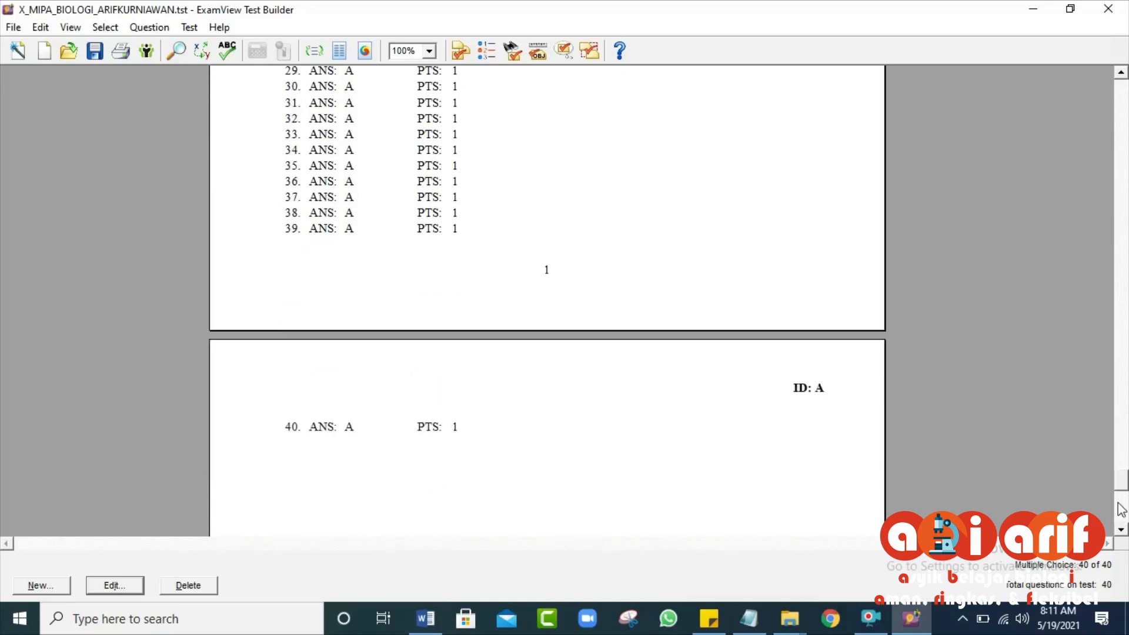
pyautogui.moveTo(1122, 482); pyautogui.dragTo(1123, 234)
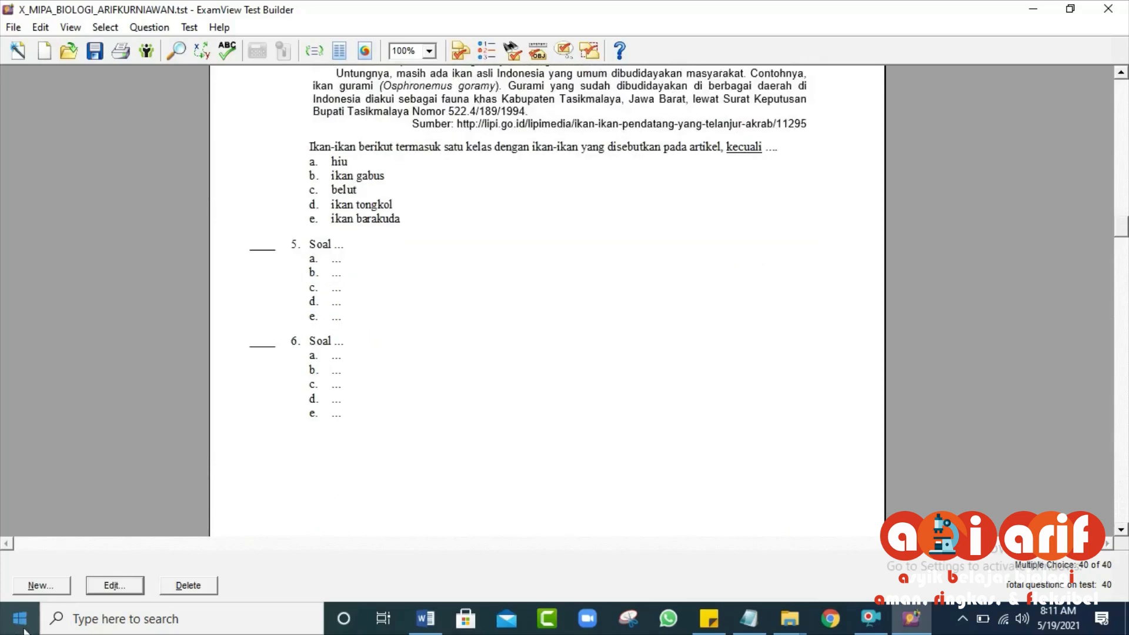
# - Cancel a new question, re-record placeholders 5 and 6 unchanged, and scroll to the top
pyautogui.click(59, 589)
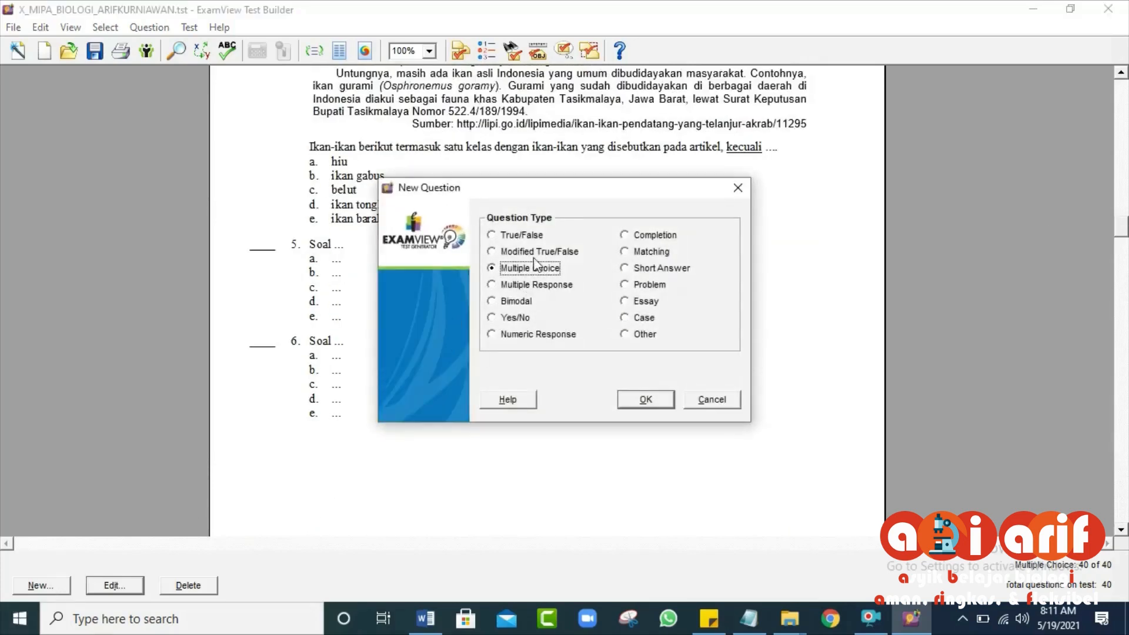
pyautogui.click(743, 196)
pyautogui.click(422, 294)
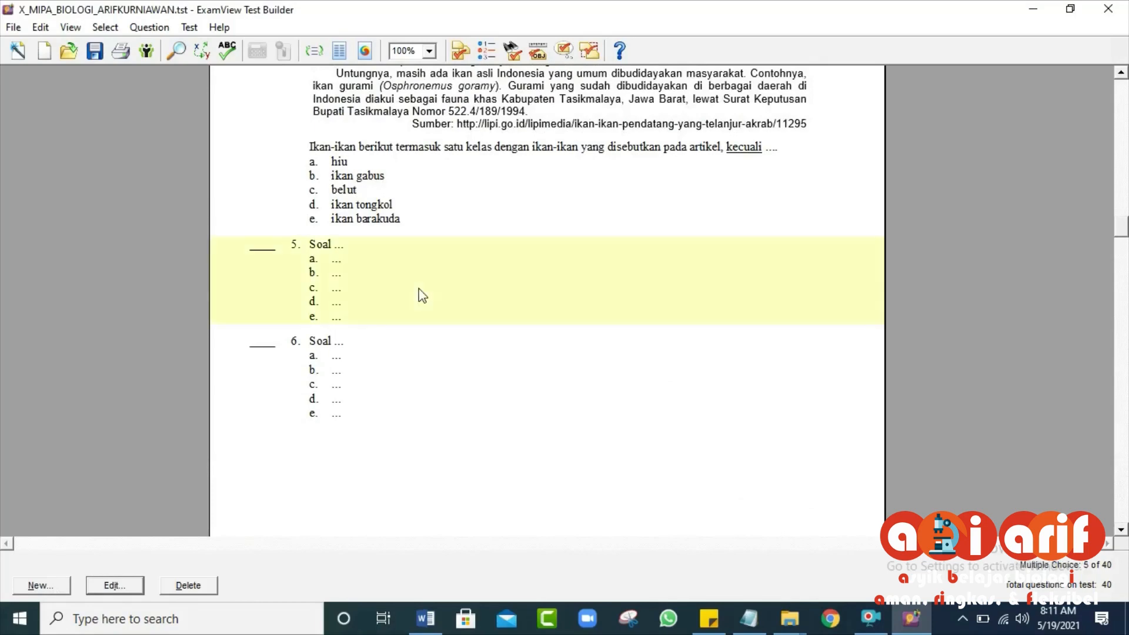
pyautogui.doubleClick(458, 287)
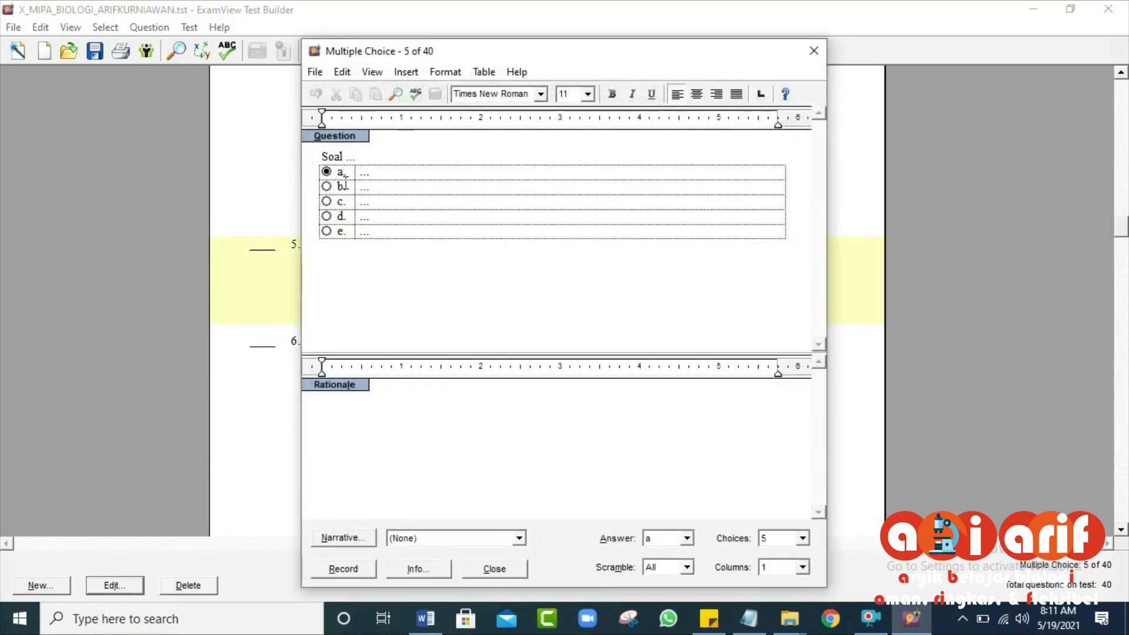
pyautogui.click(352, 571)
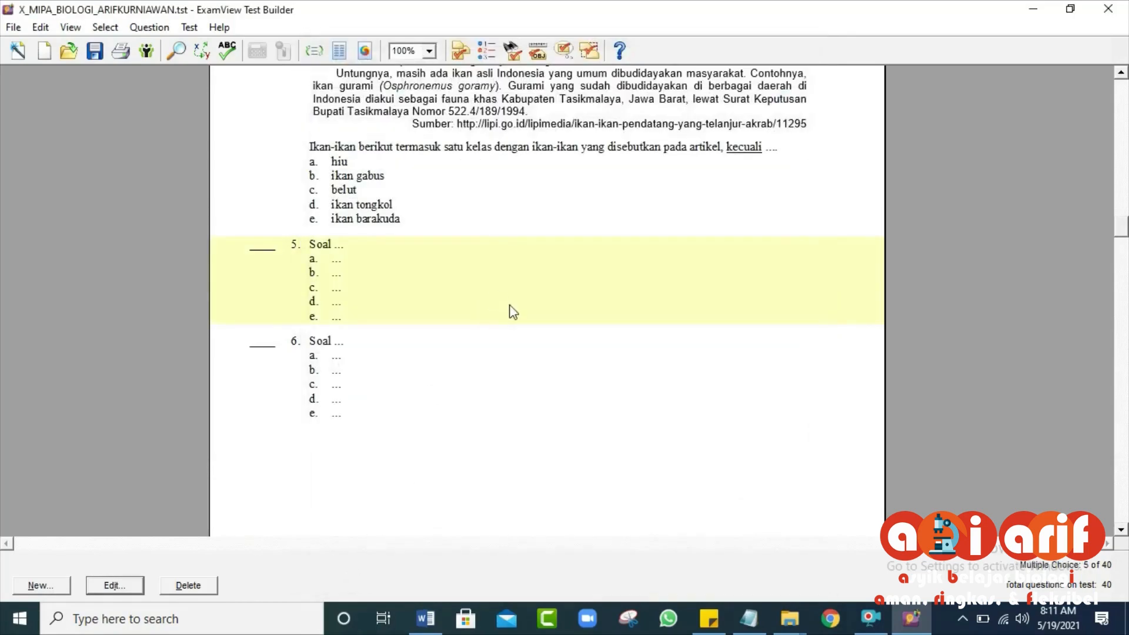
pyautogui.doubleClick(412, 341)
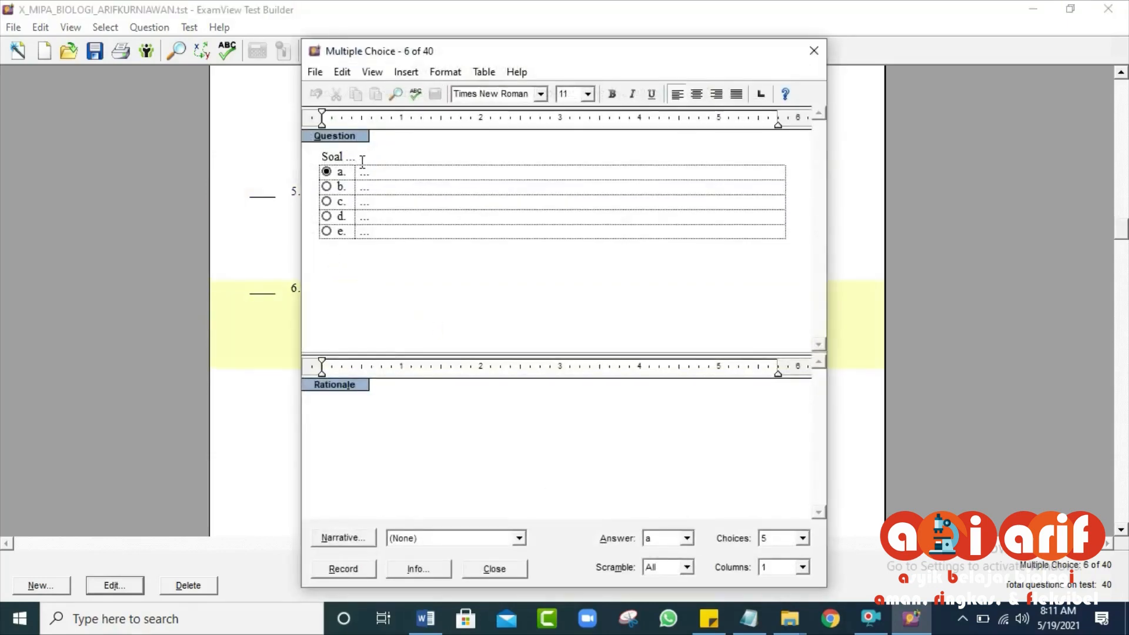
pyautogui.click(341, 569)
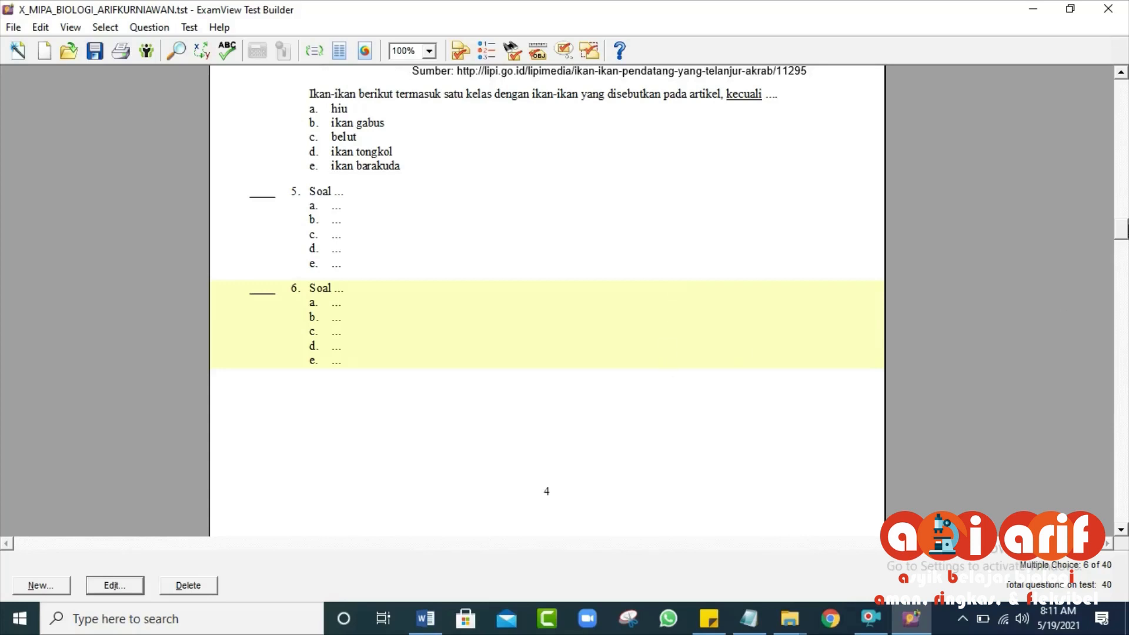
pyautogui.moveTo(1121, 228); pyautogui.dragTo(1119, 88)
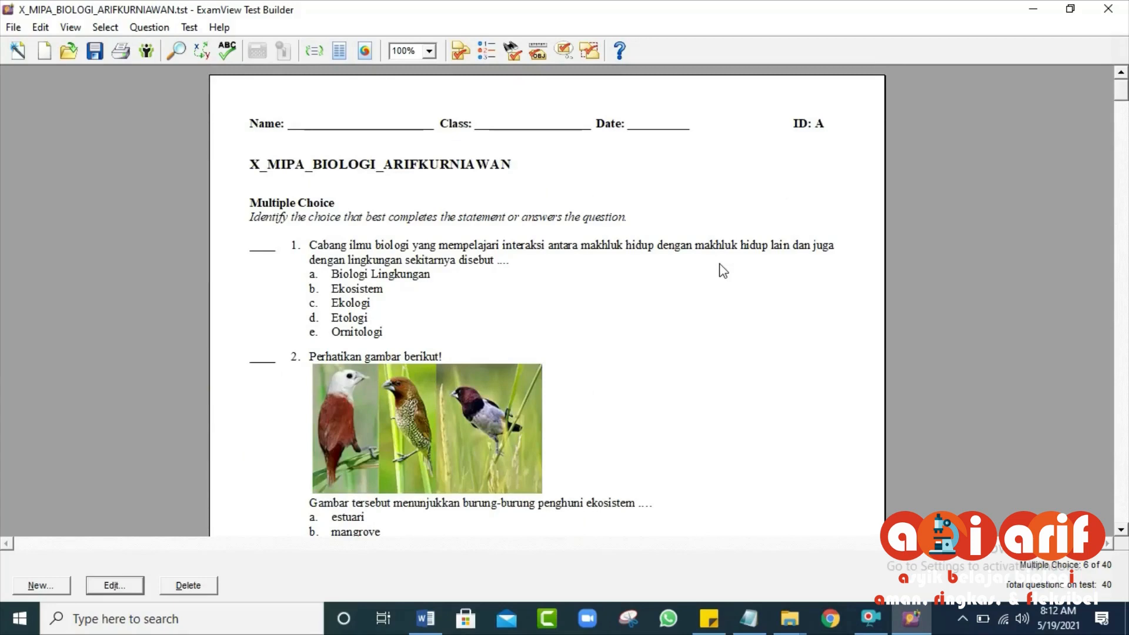
pyautogui.click(426, 618)
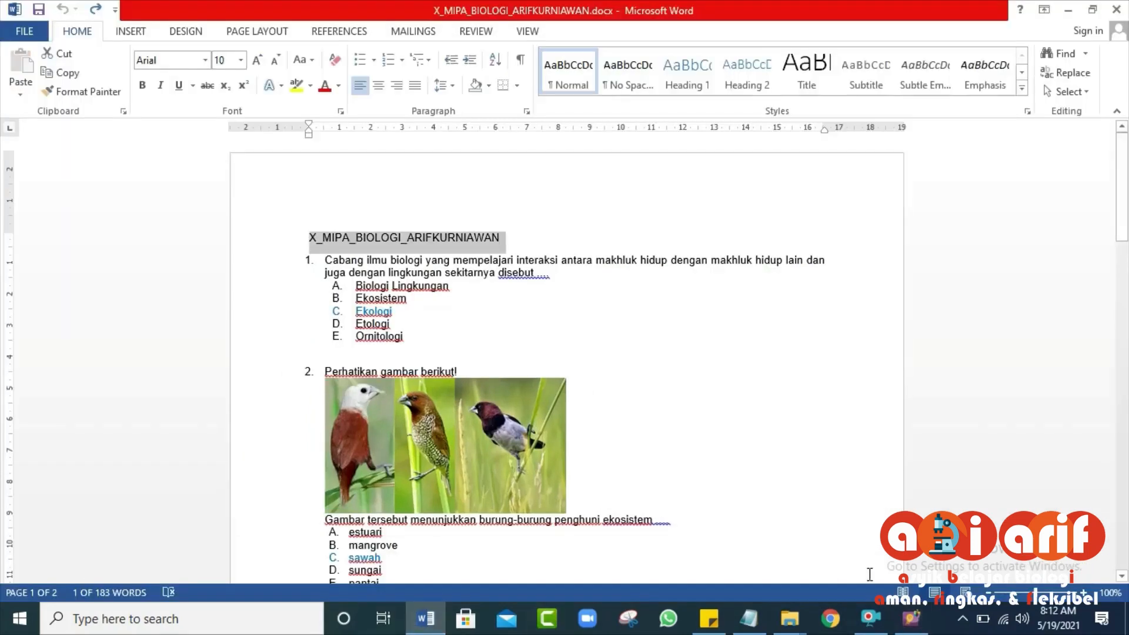
pyautogui.click(911, 618)
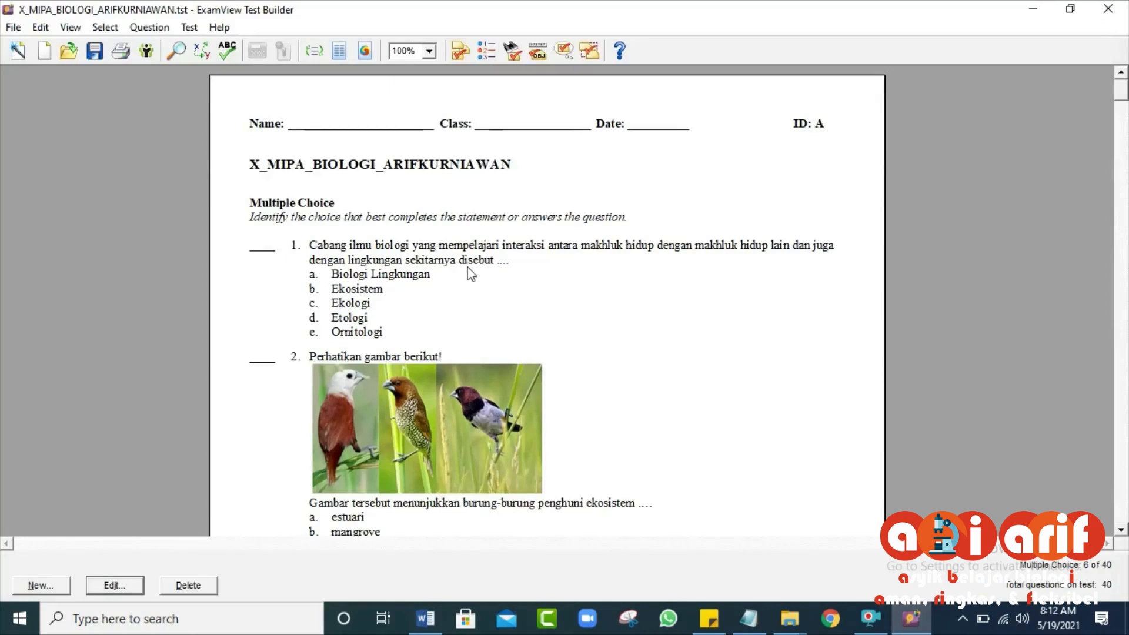